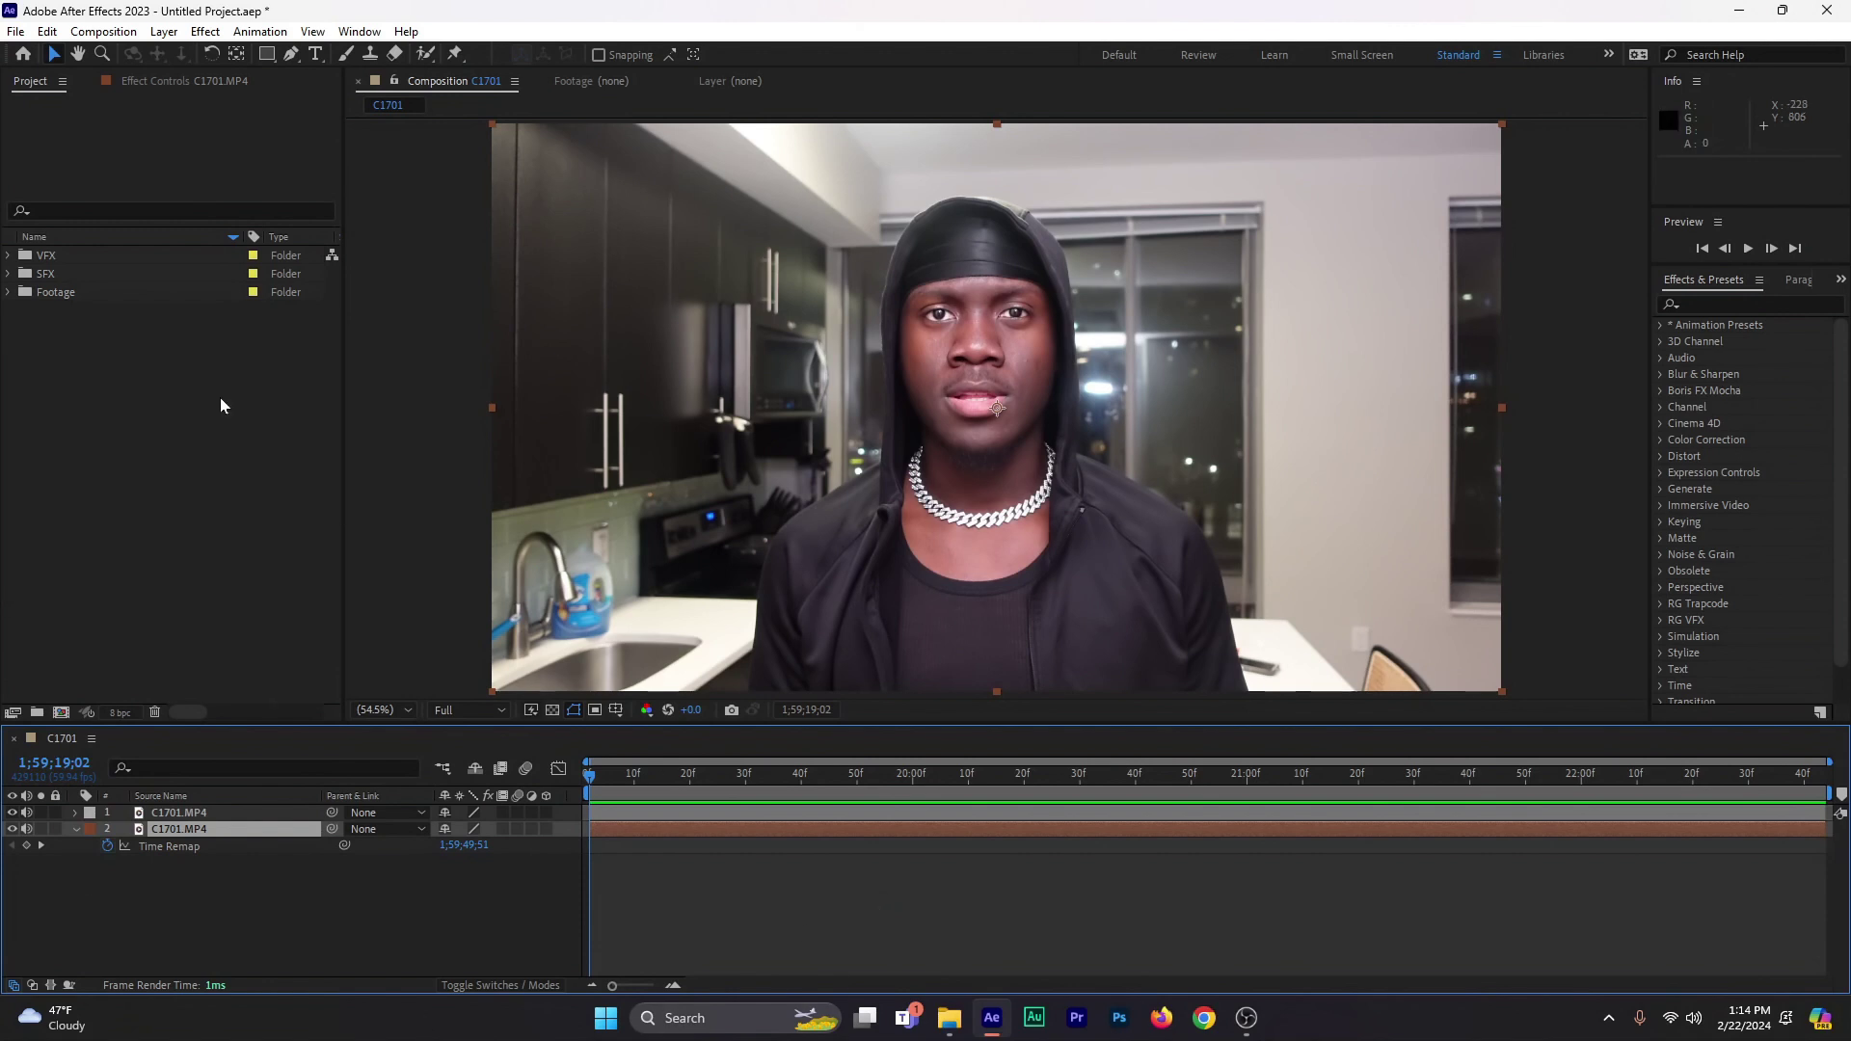
- Check the Invisibility SFX.mp3 sound in the SFX folder, and collapse the folder again
{"action": "left_click", "coordinate": [6, 275]}
{"action": "left_click", "coordinate": [85, 293]}
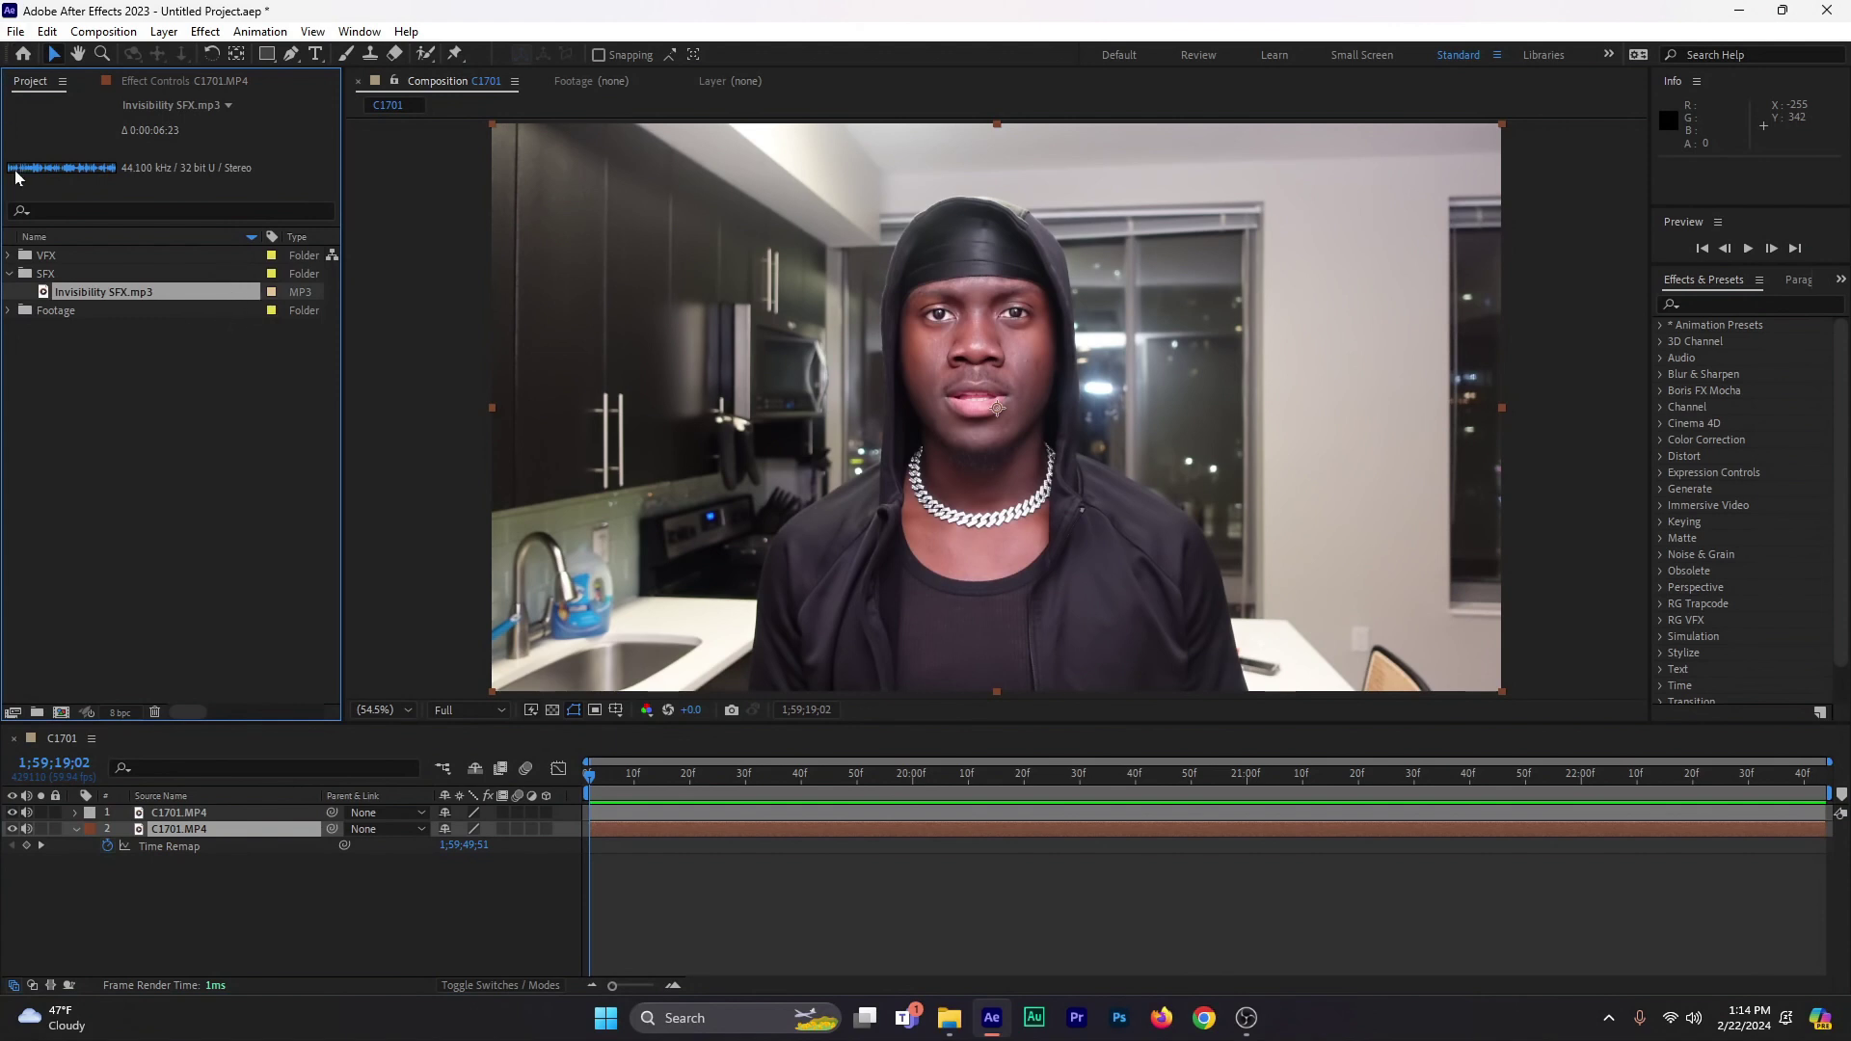
{"action": "left_click", "coordinate": [9, 277]}
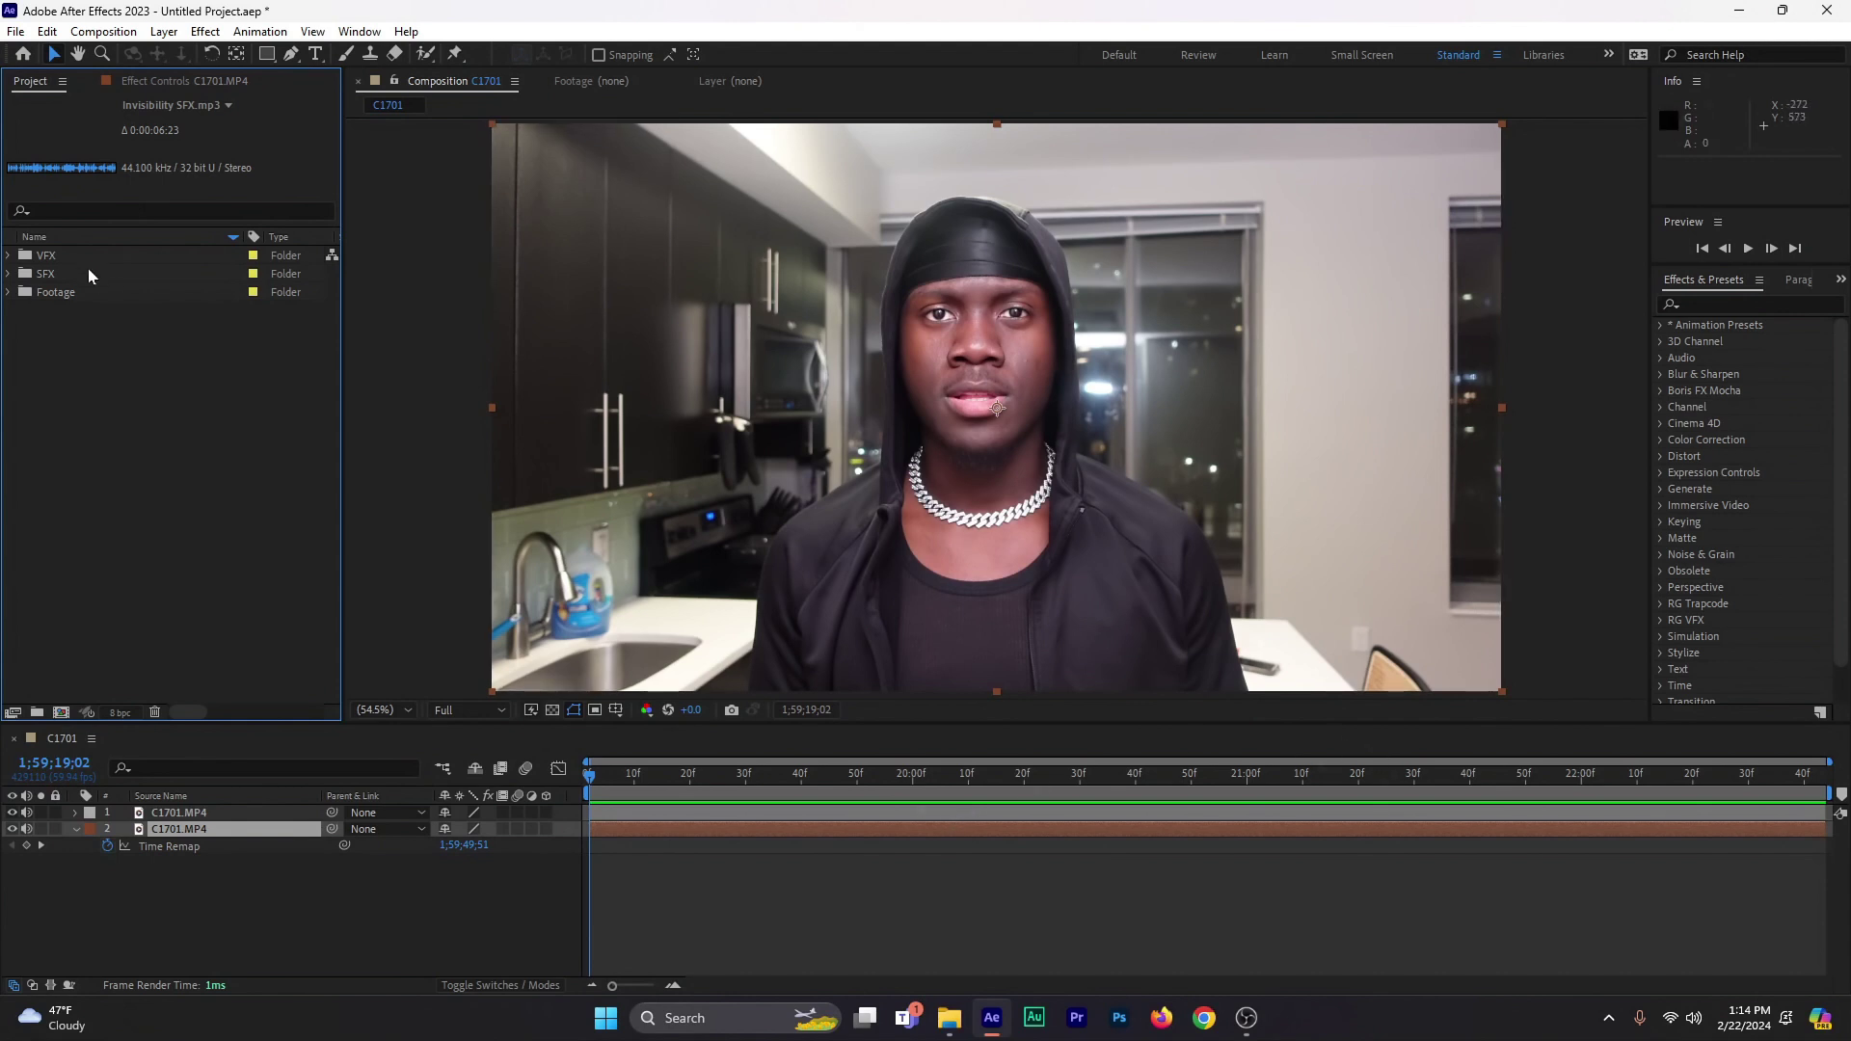
- Collapse the properties of the lower C1701.MP4 layer and preview the composition
{"action": "left_click", "coordinate": [76, 829]}
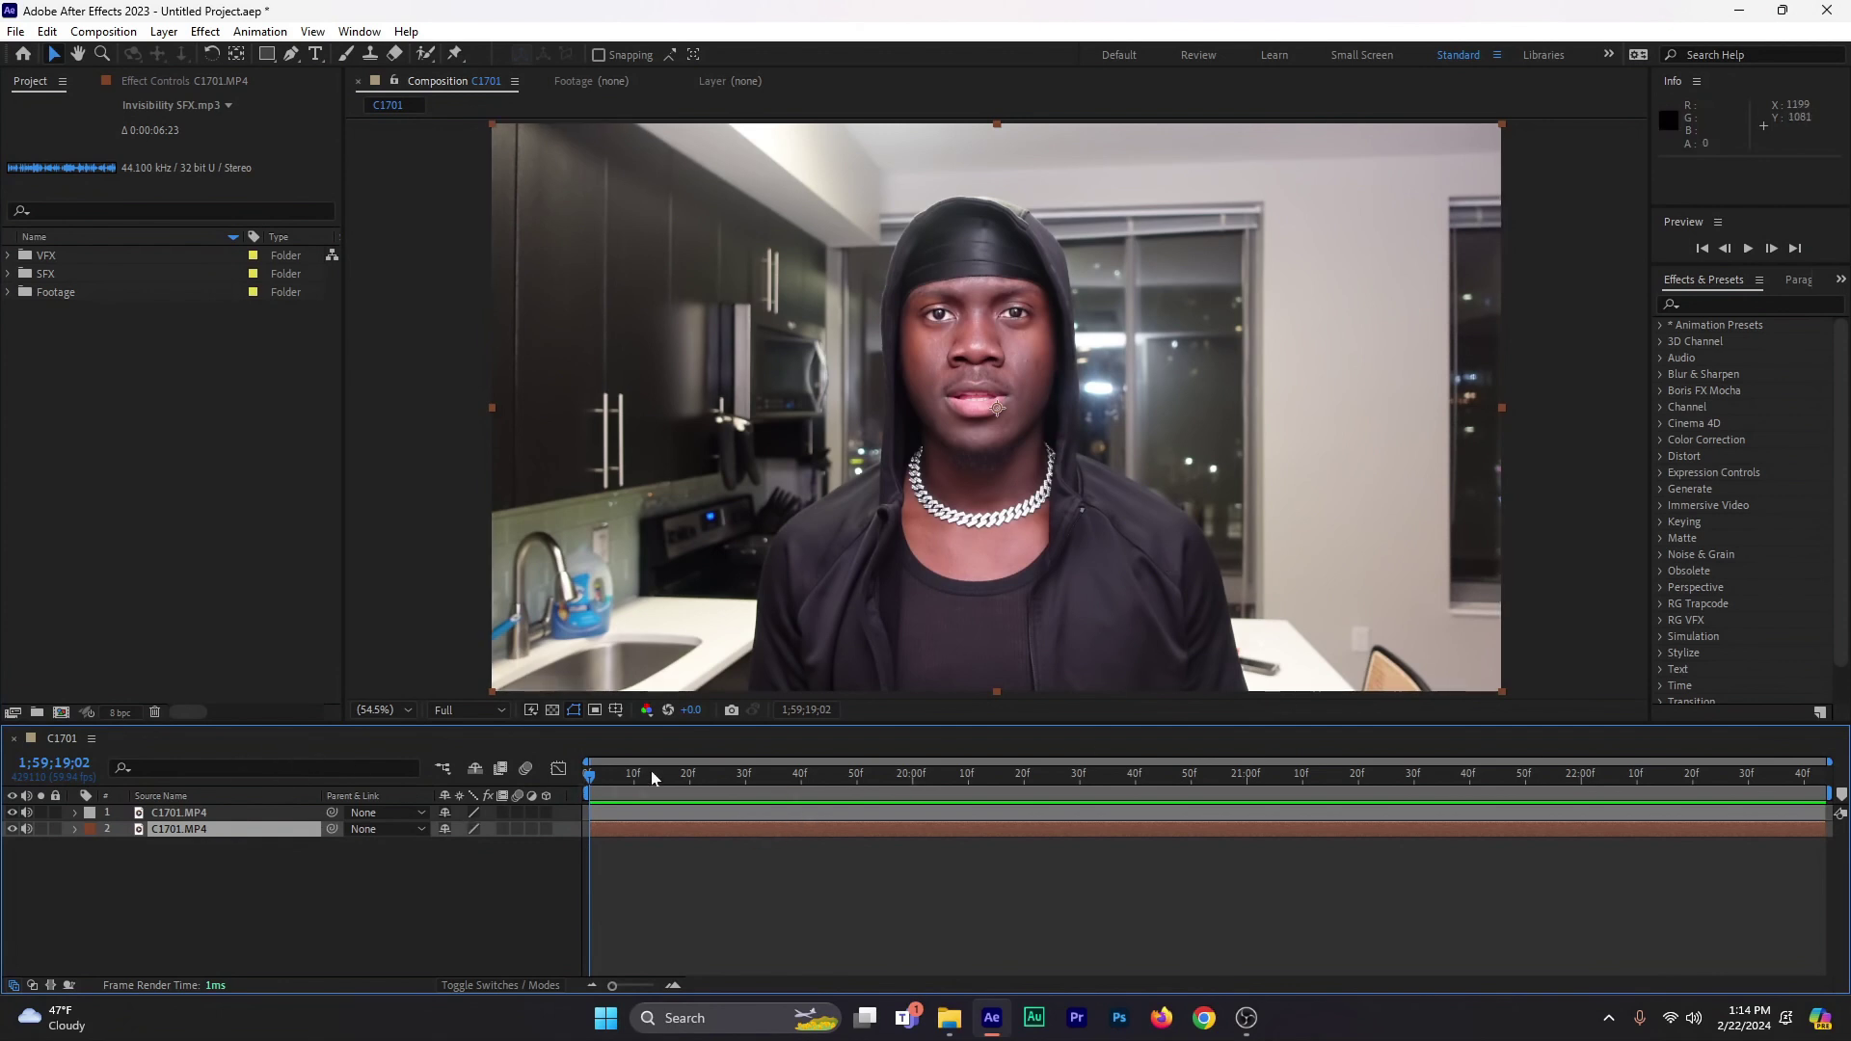
{"action": "key", "text": "space"}
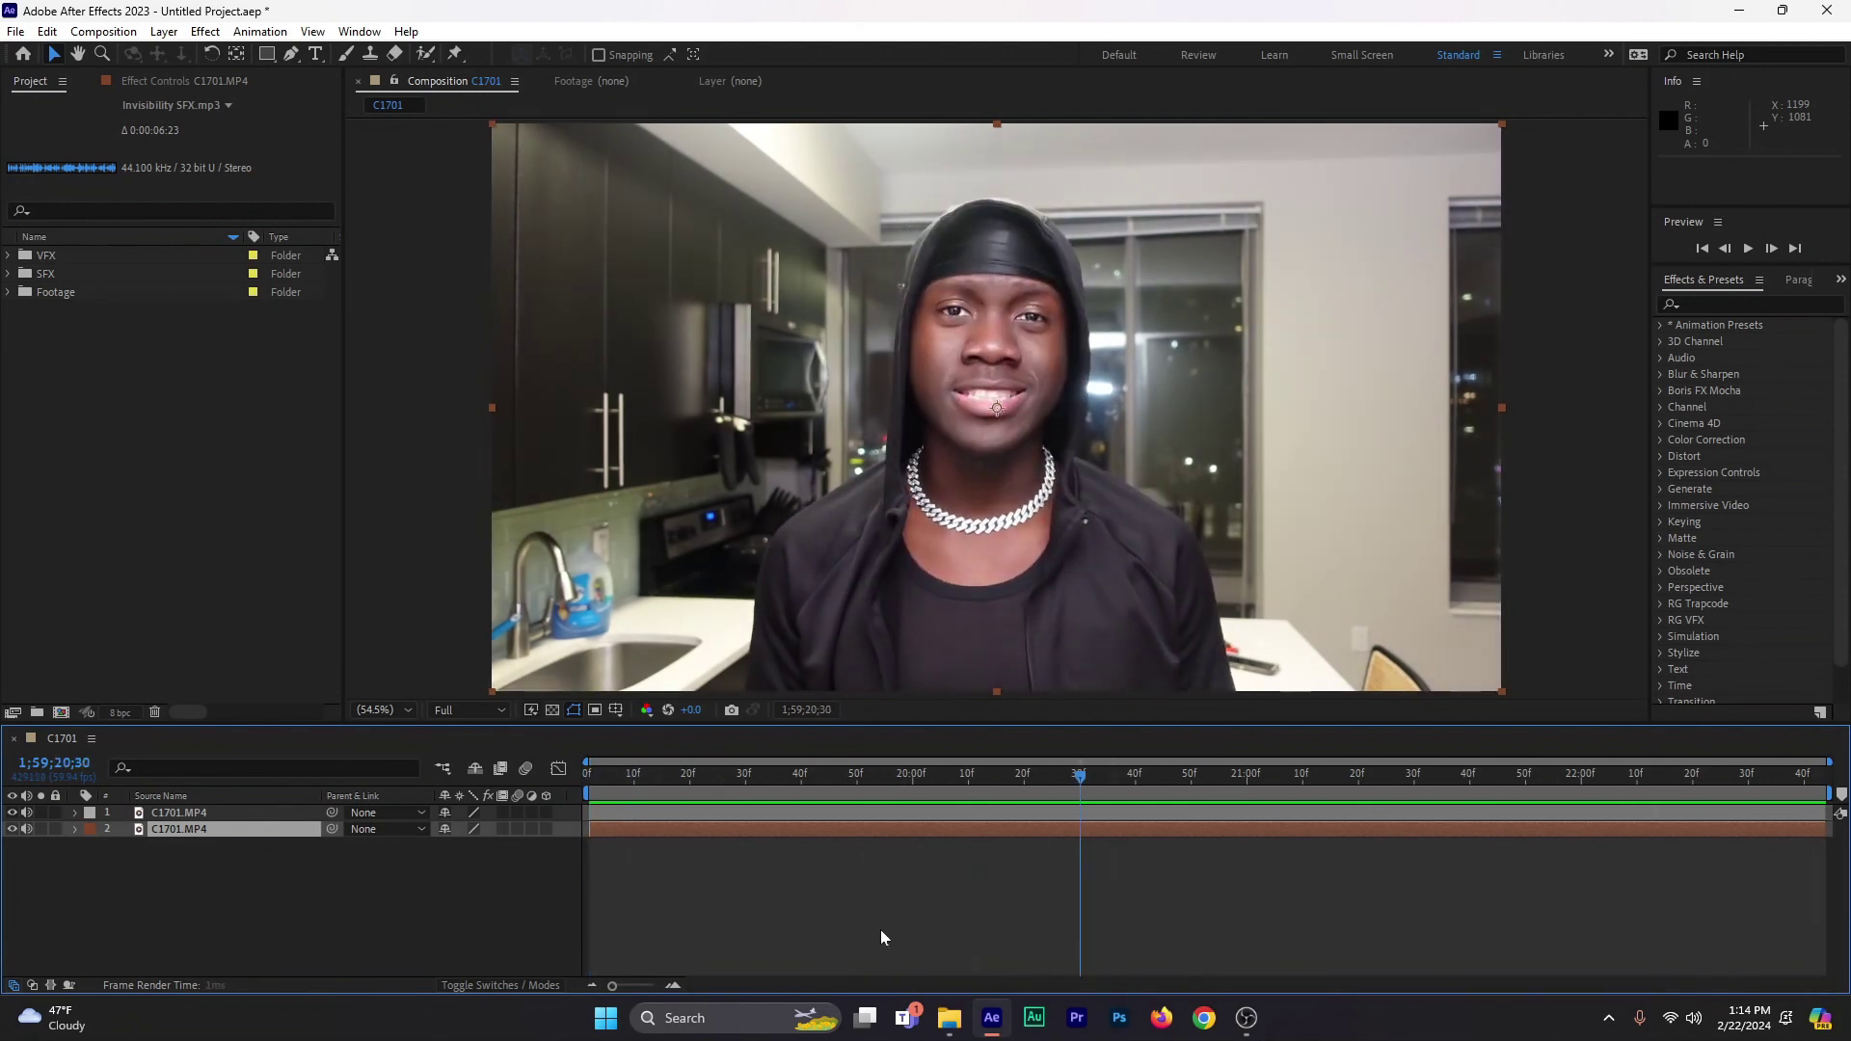
{"action": "key", "text": "space"}
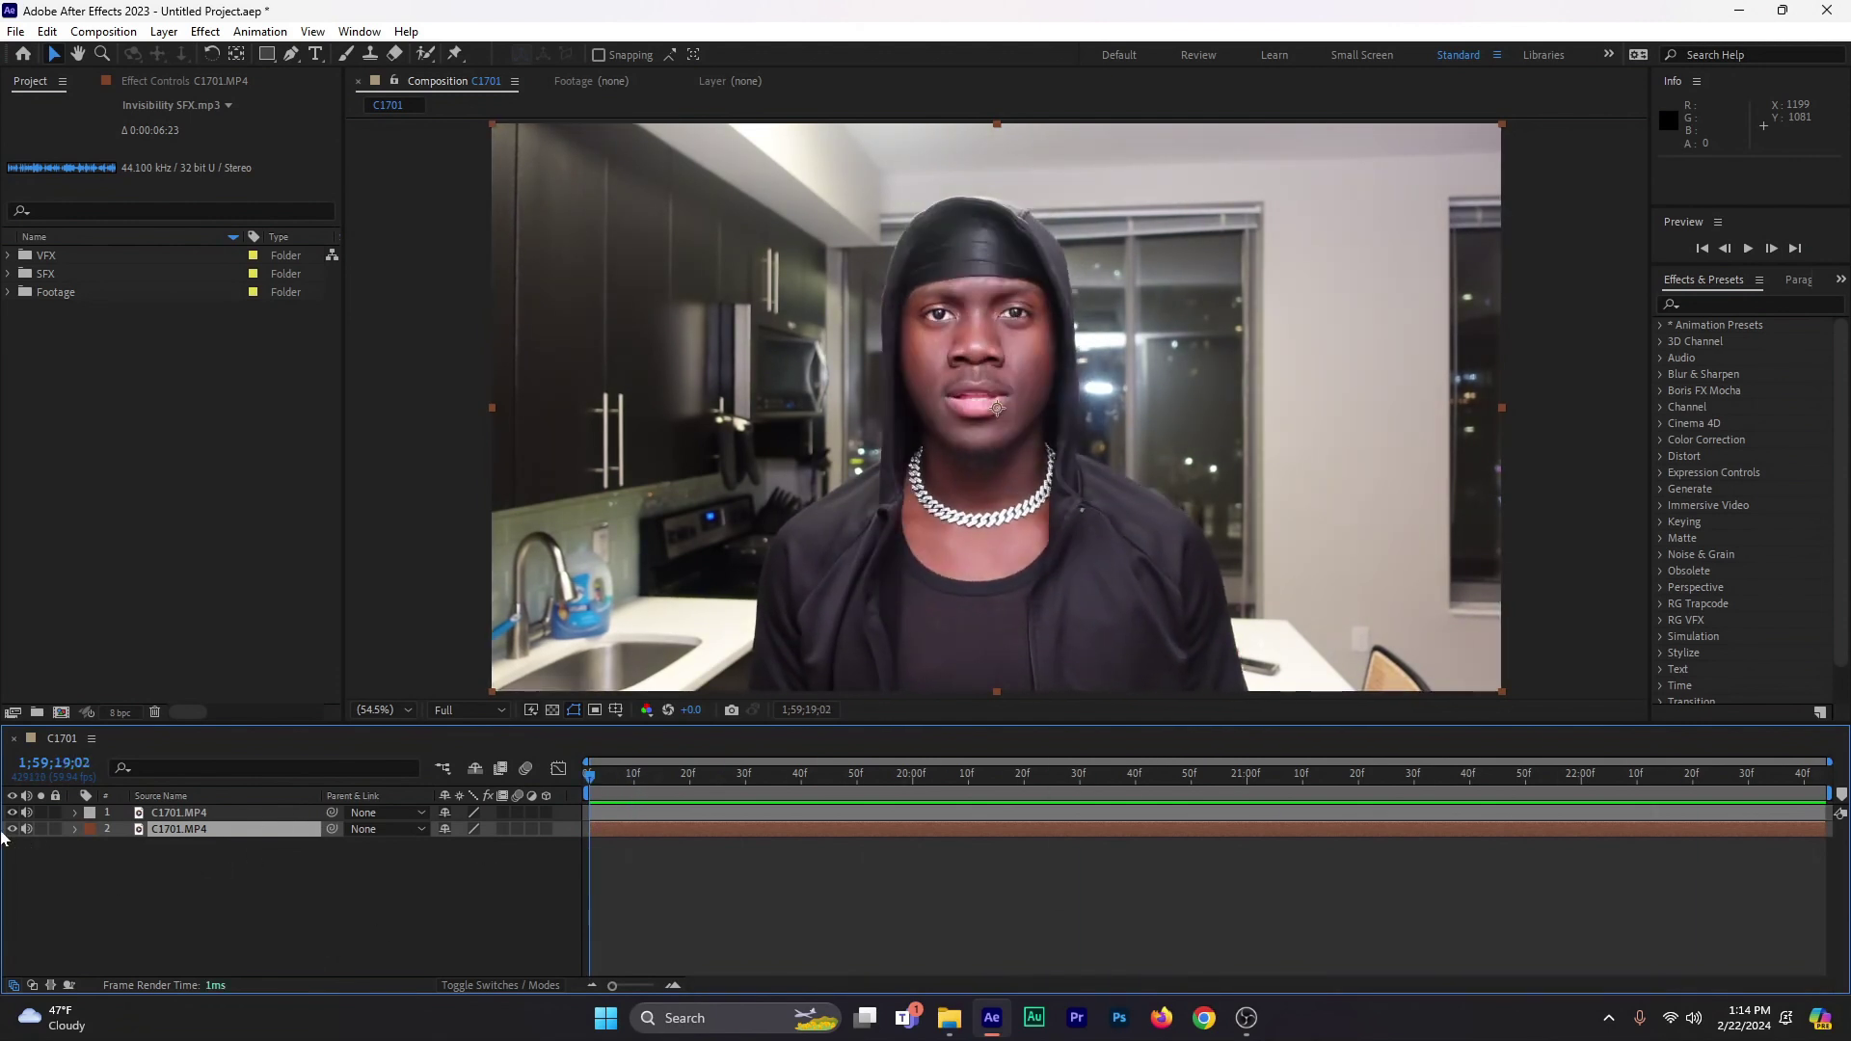
- Toggle the visibility of the C1701.MP4 layers to compare the shot of the person with the empty kitchen
{"action": "left_click", "coordinate": [13, 827]}
{"action": "left_click", "coordinate": [12, 813]}
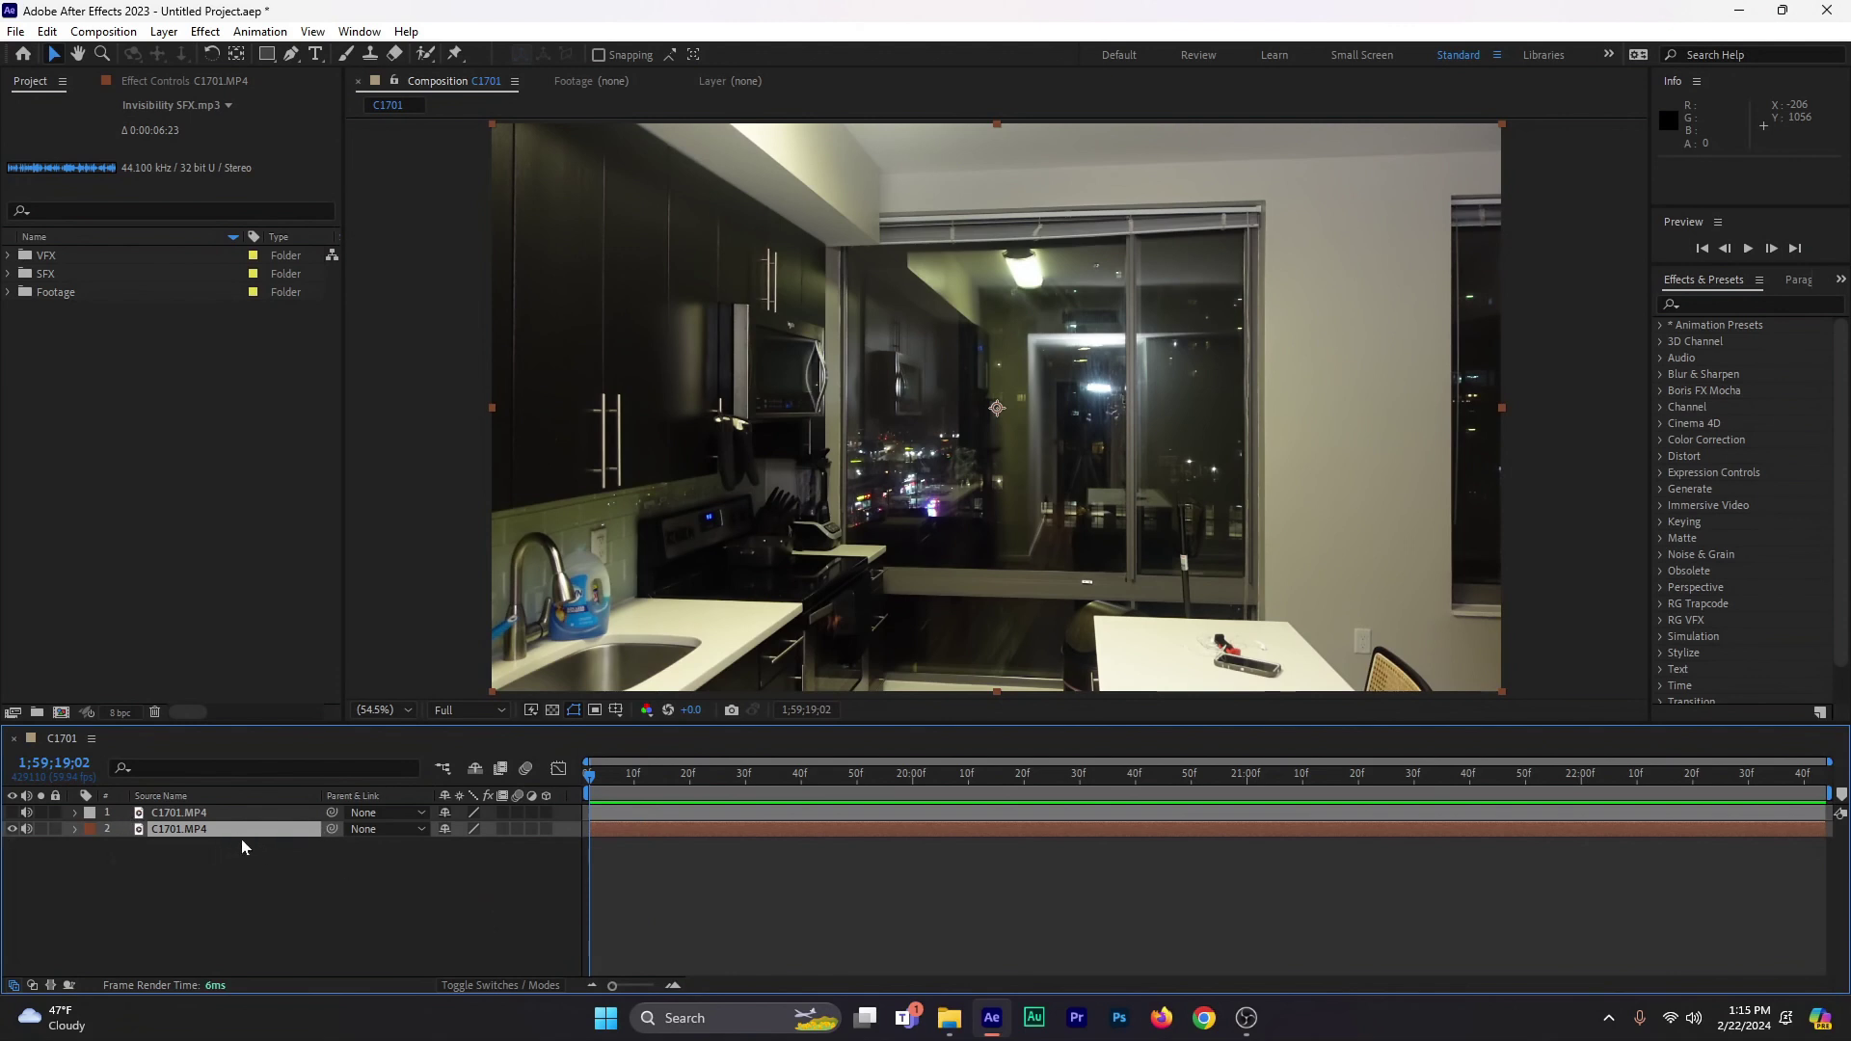
{"action": "left_click", "coordinate": [208, 835]}
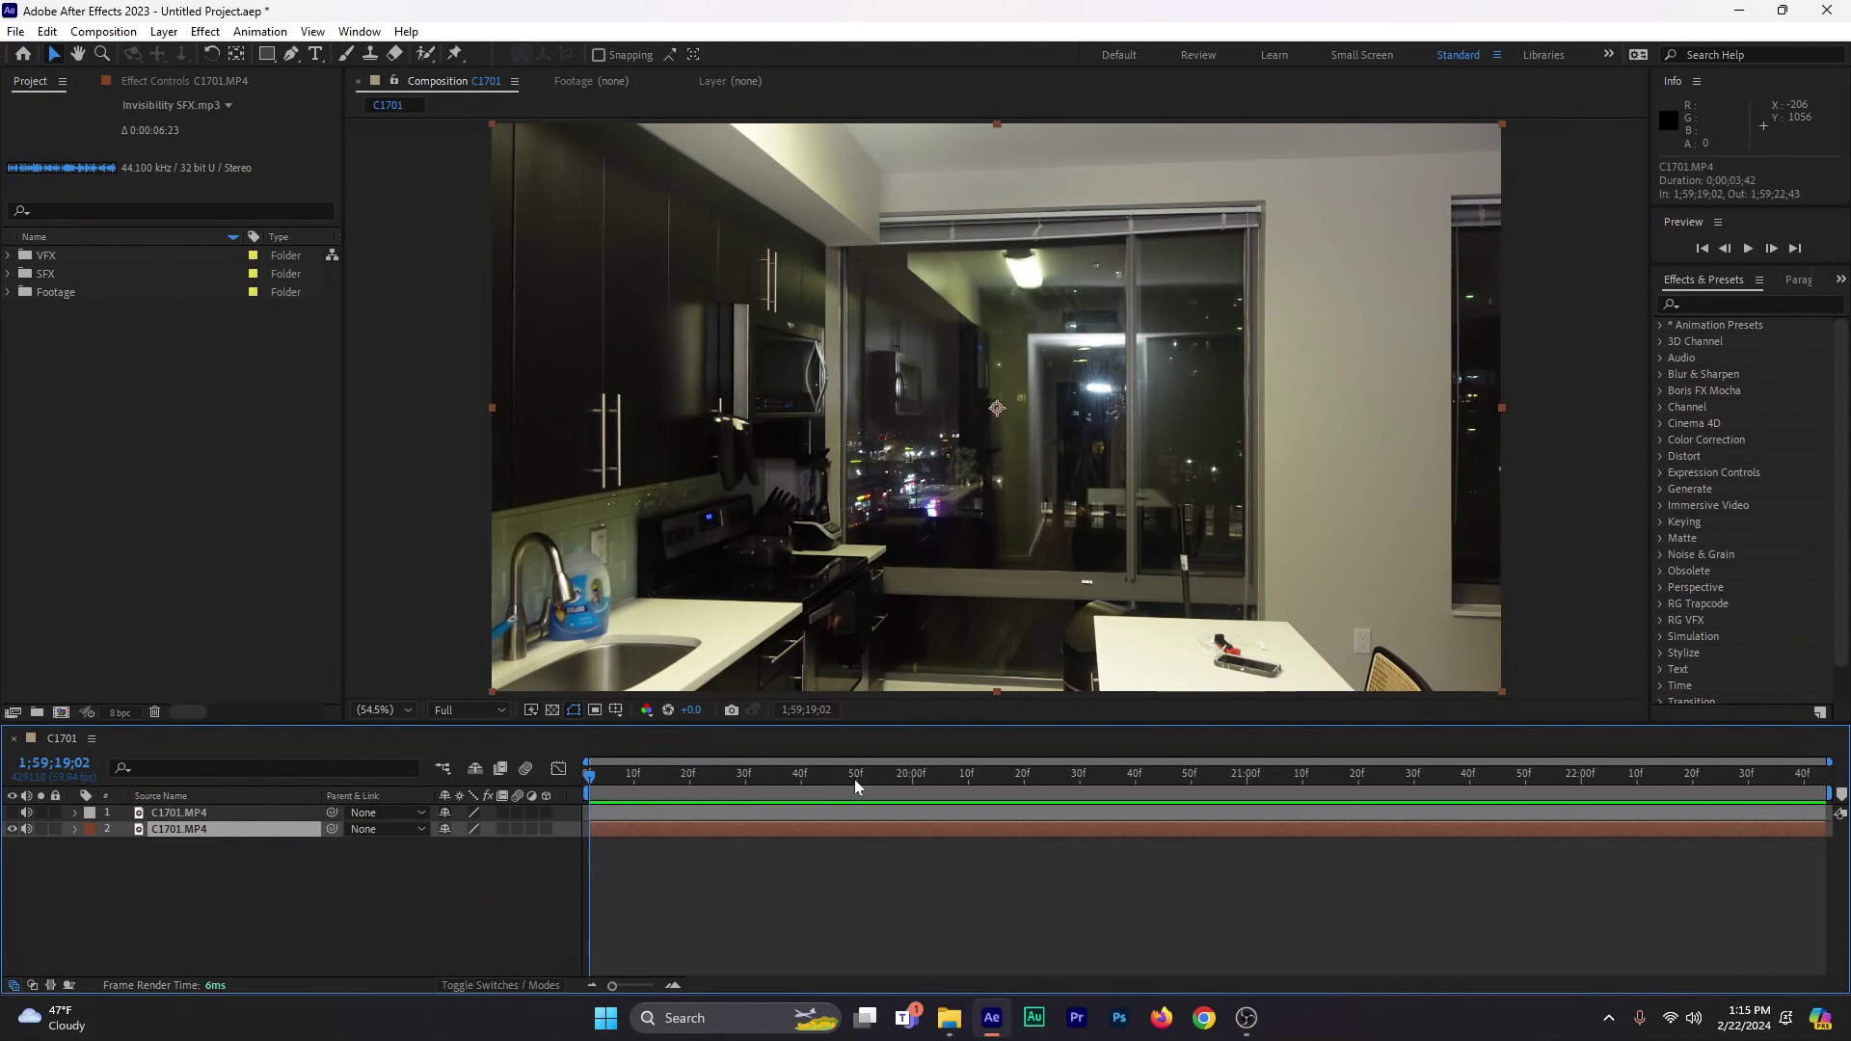
{"action": "left_click", "coordinate": [12, 815]}
{"action": "left_click", "coordinate": [13, 814]}
{"action": "left_click", "coordinate": [13, 815]}
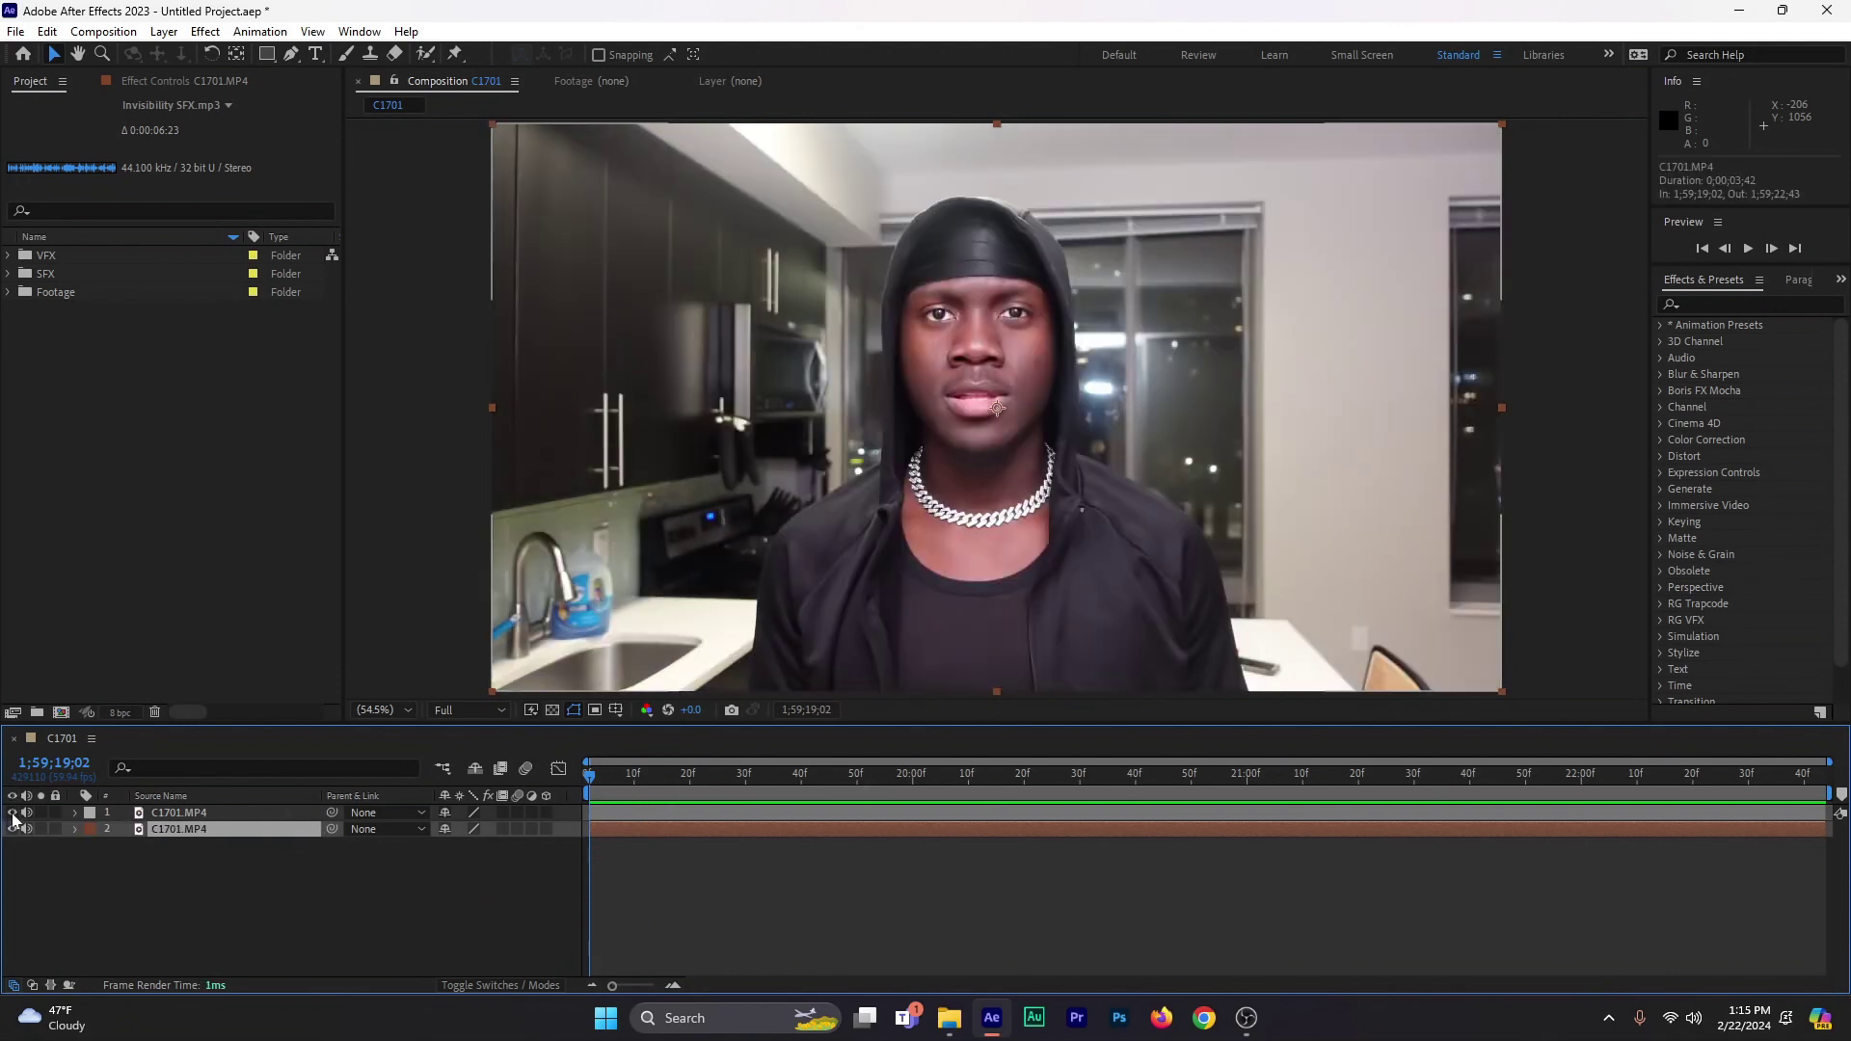
- Rename the upper C1701.MP4 layer as Subject
{"action": "left_click", "coordinate": [227, 813]}
{"action": "key", "text": "Return"}
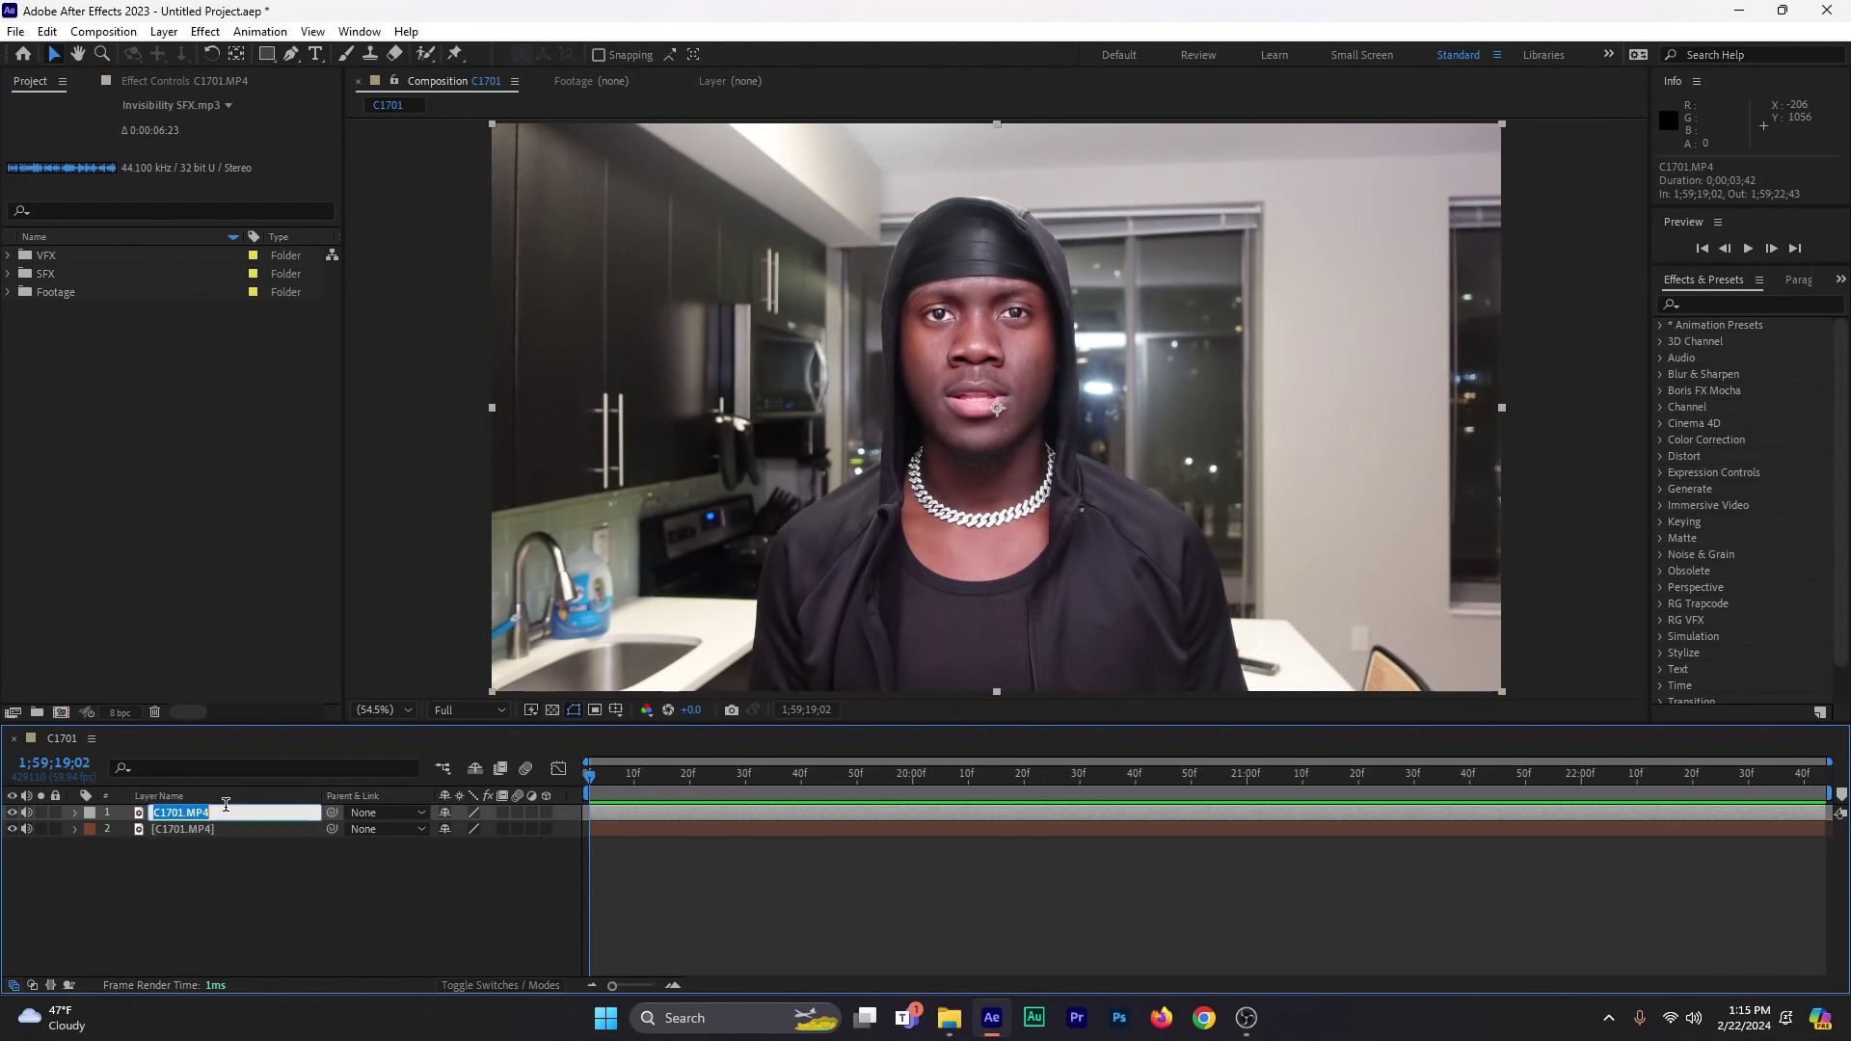
{"action": "type", "text": "Subject"}
{"action": "left_click", "coordinate": [204, 942]}
- Rename the lower C1701.MP4 layer as BG and deselect it
{"action": "left_click", "coordinate": [206, 829]}
{"action": "key", "text": "Return"}
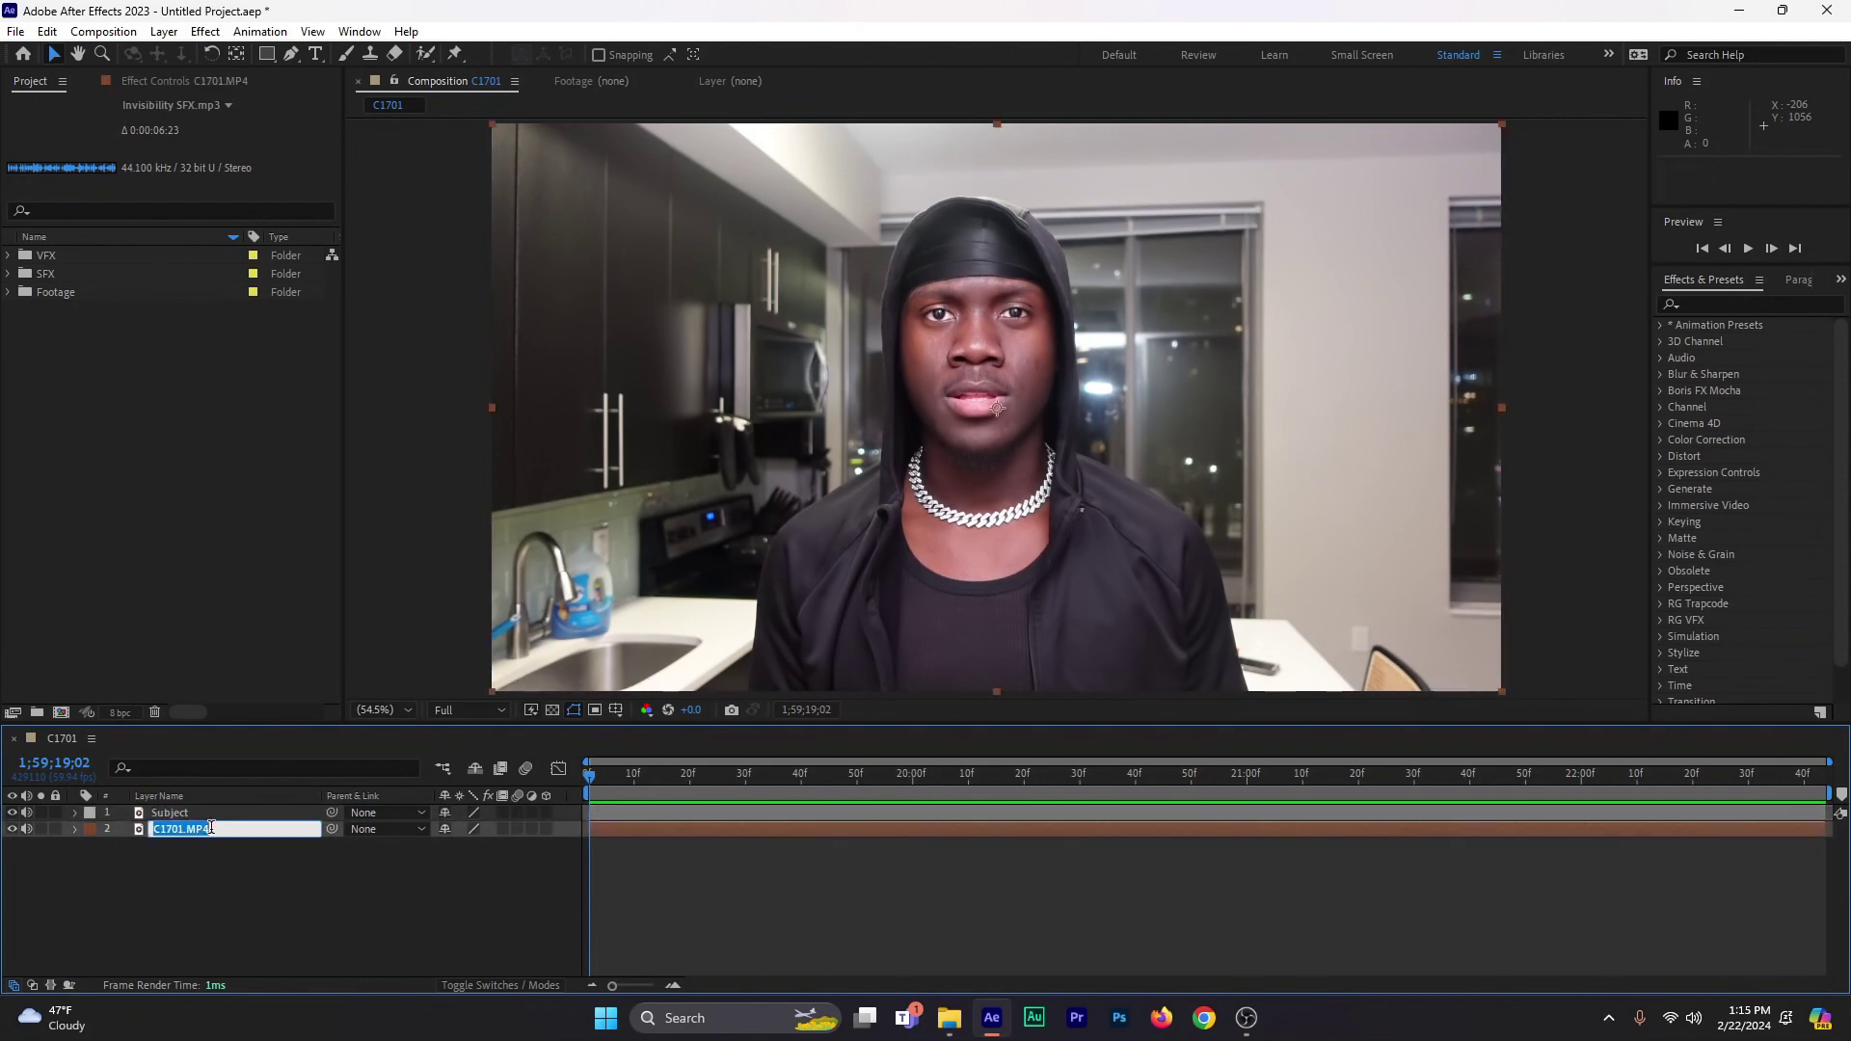
{"action": "type", "text": "BG"}
{"action": "key", "text": "Return"}
{"action": "left_click", "coordinate": [227, 910]}
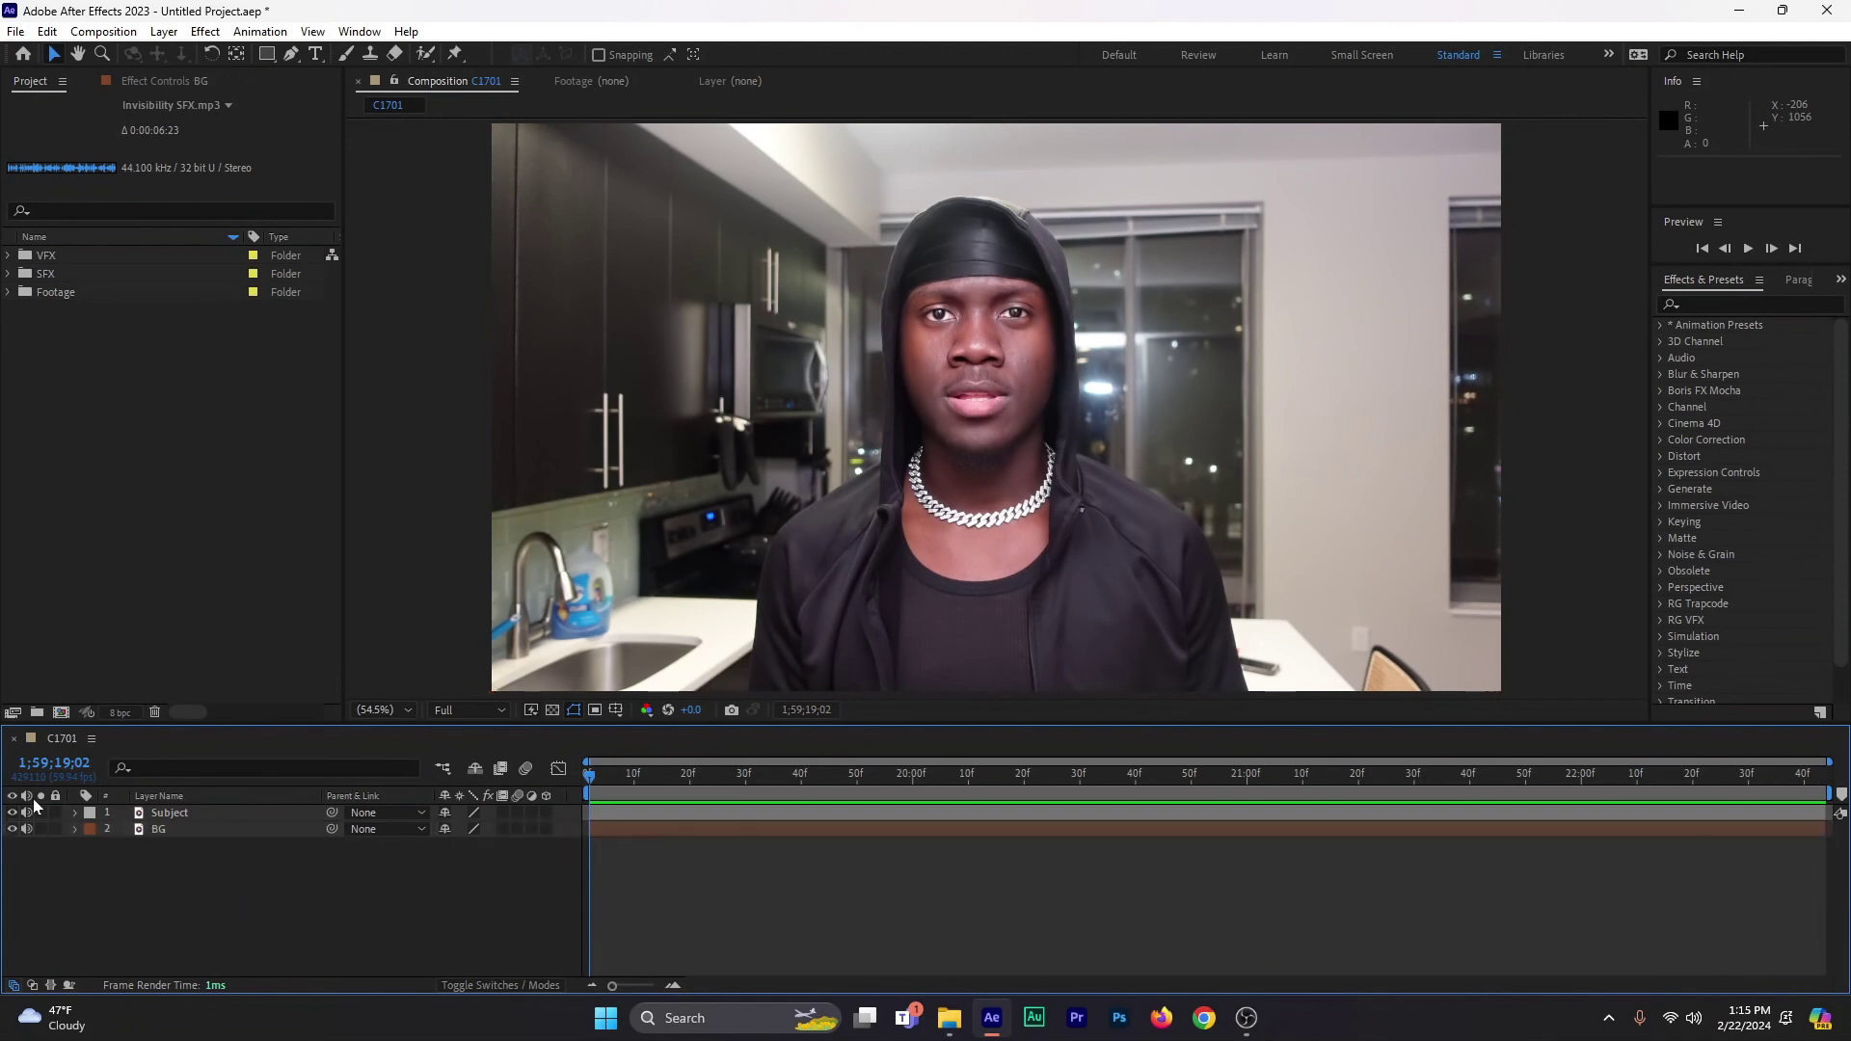
- Compare the Subject layer with the BG plate by toggling Subject's visibility, and scrub through the clip
{"action": "left_click", "coordinate": [12, 813]}
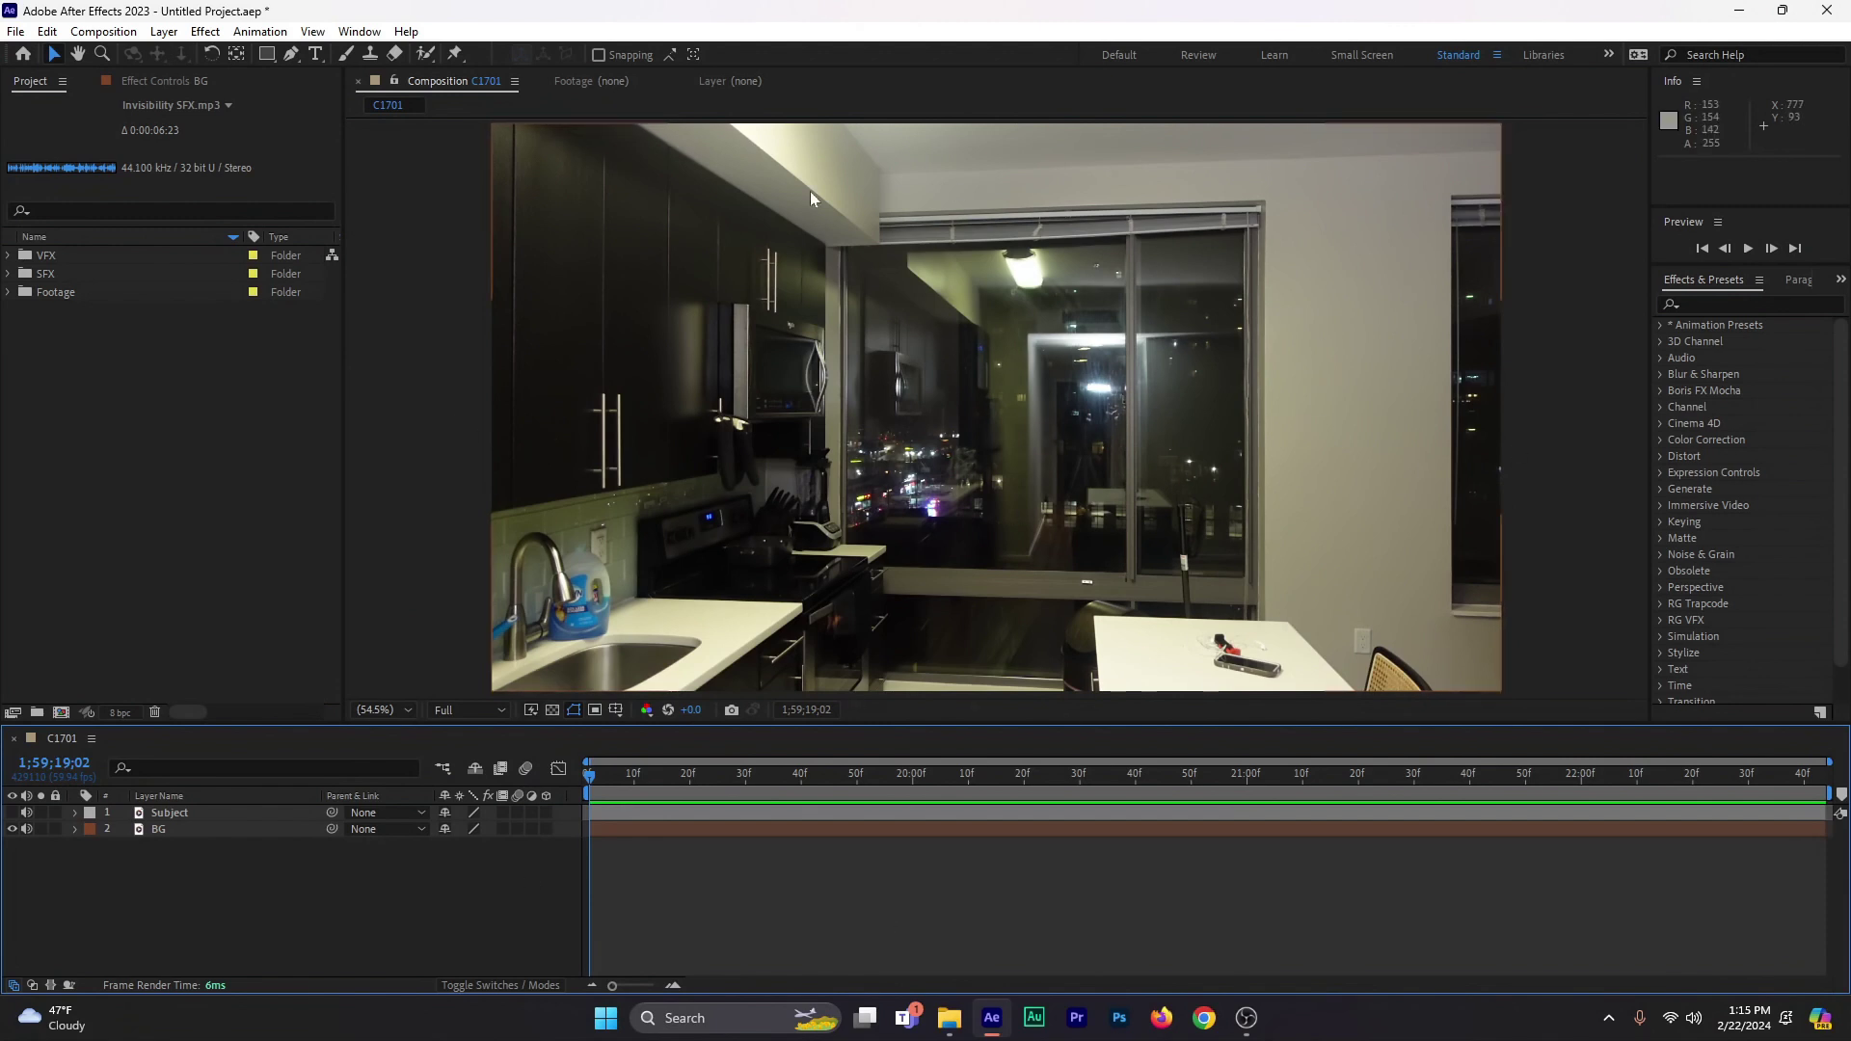
{"action": "left_click", "coordinate": [11, 813]}
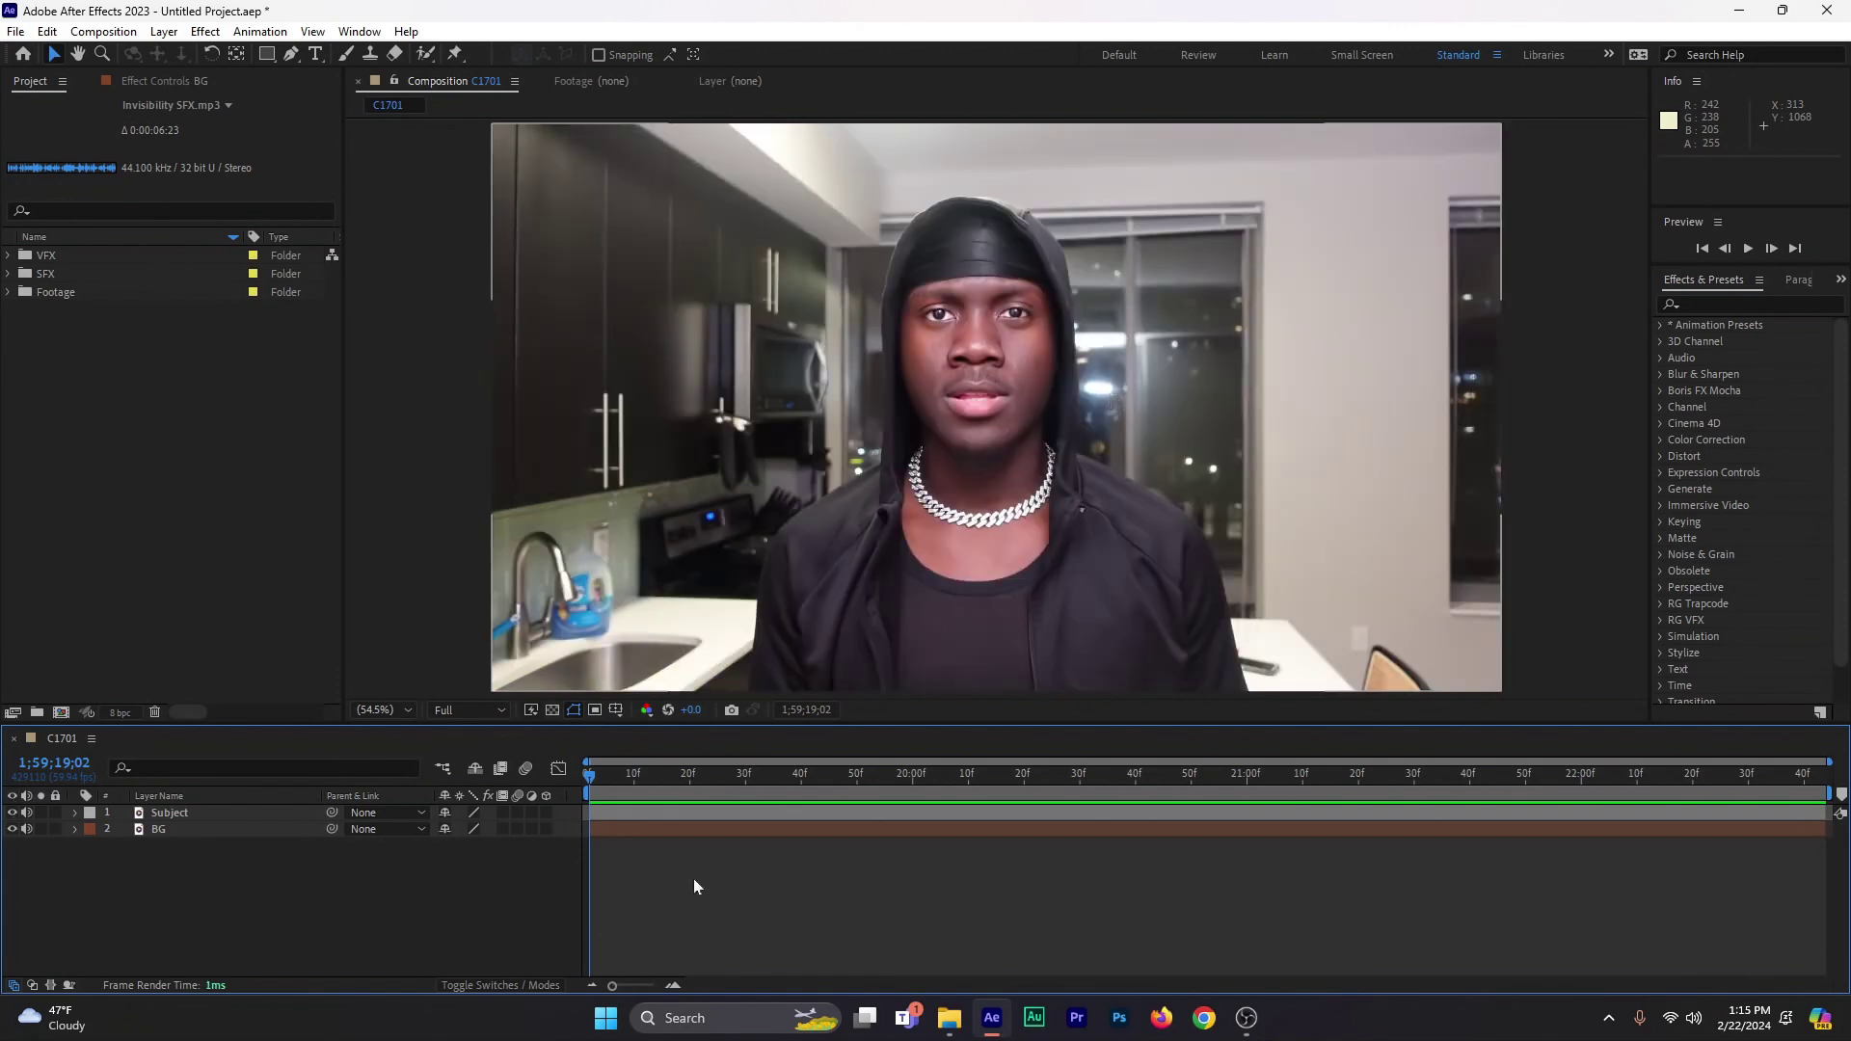
{"action": "left_click_drag", "start_coordinate": [605, 774], "coordinate": [1639, 822]}
{"action": "key", "text": "Home"}
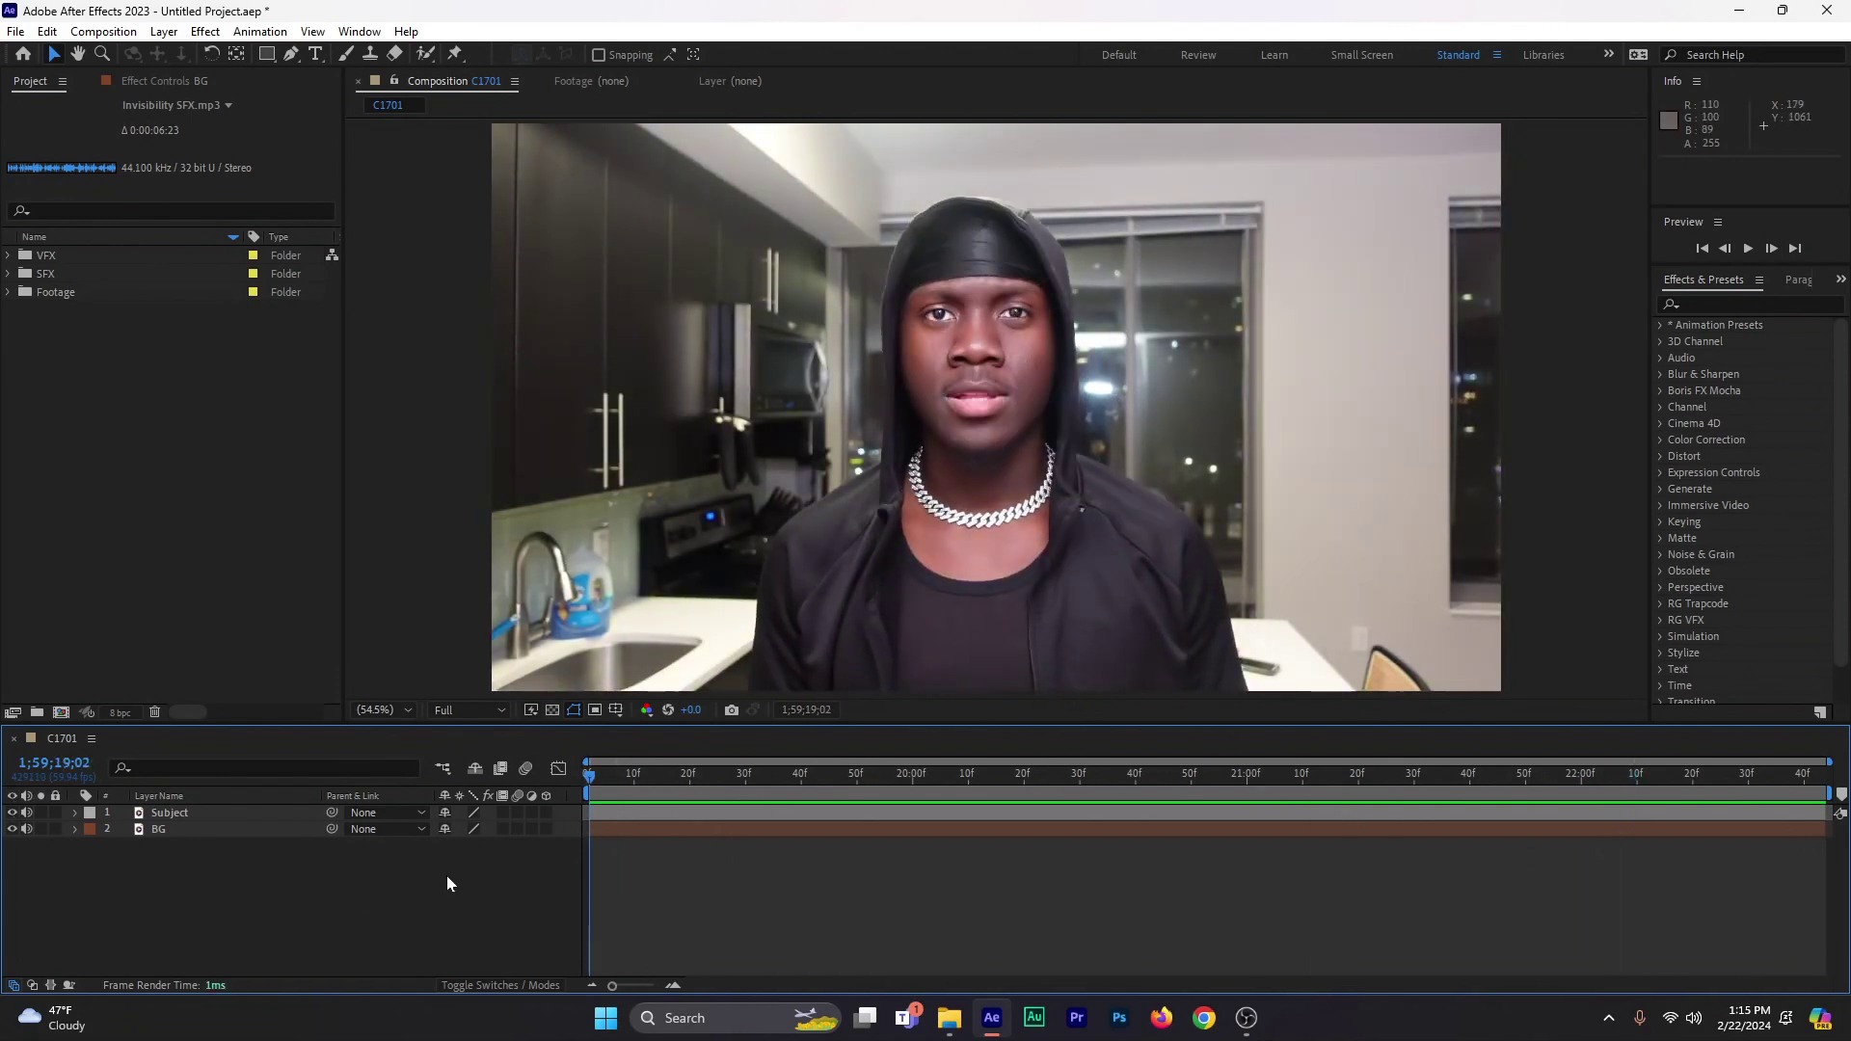
{"action": "left_click", "coordinate": [11, 814]}
{"action": "left_click", "coordinate": [11, 814]}
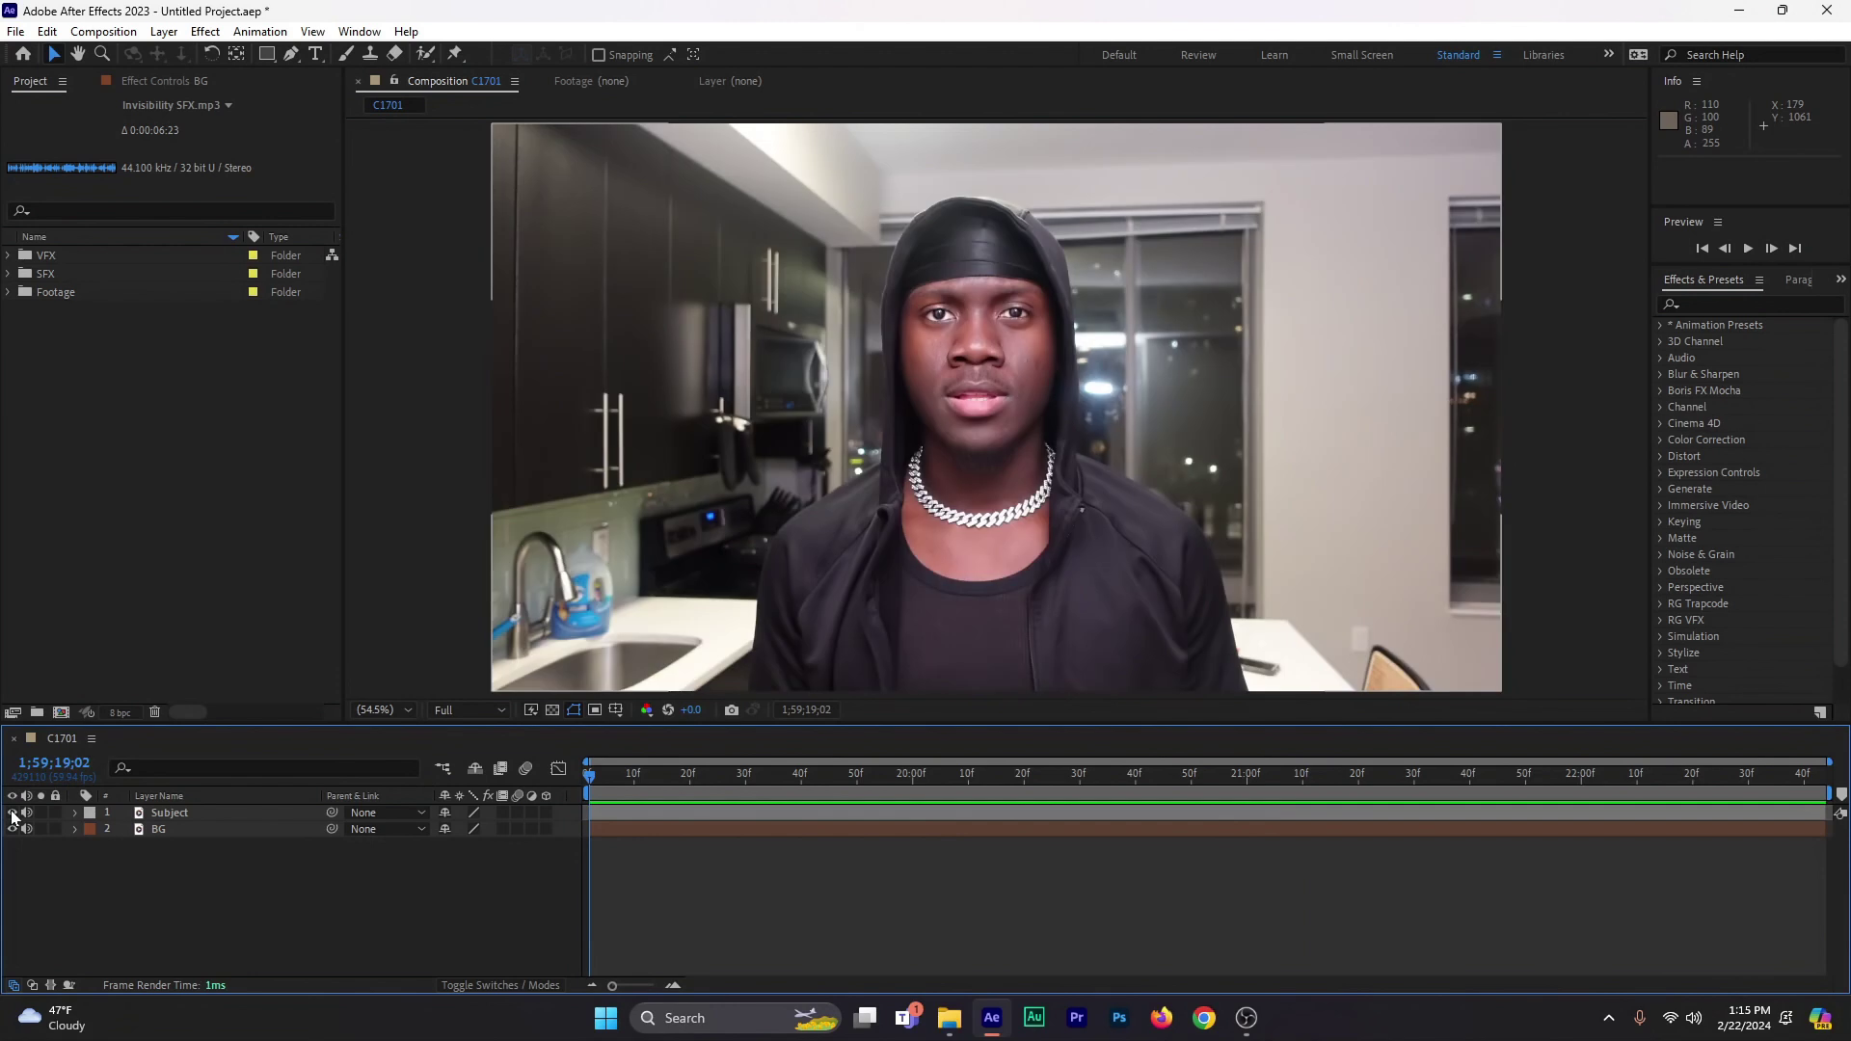
{"action": "left_click", "coordinate": [12, 814]}
{"action": "left_click", "coordinate": [11, 814]}
{"action": "left_click", "coordinate": [12, 814]}
{"action": "left_click", "coordinate": [11, 814]}
{"action": "left_click", "coordinate": [12, 814]}
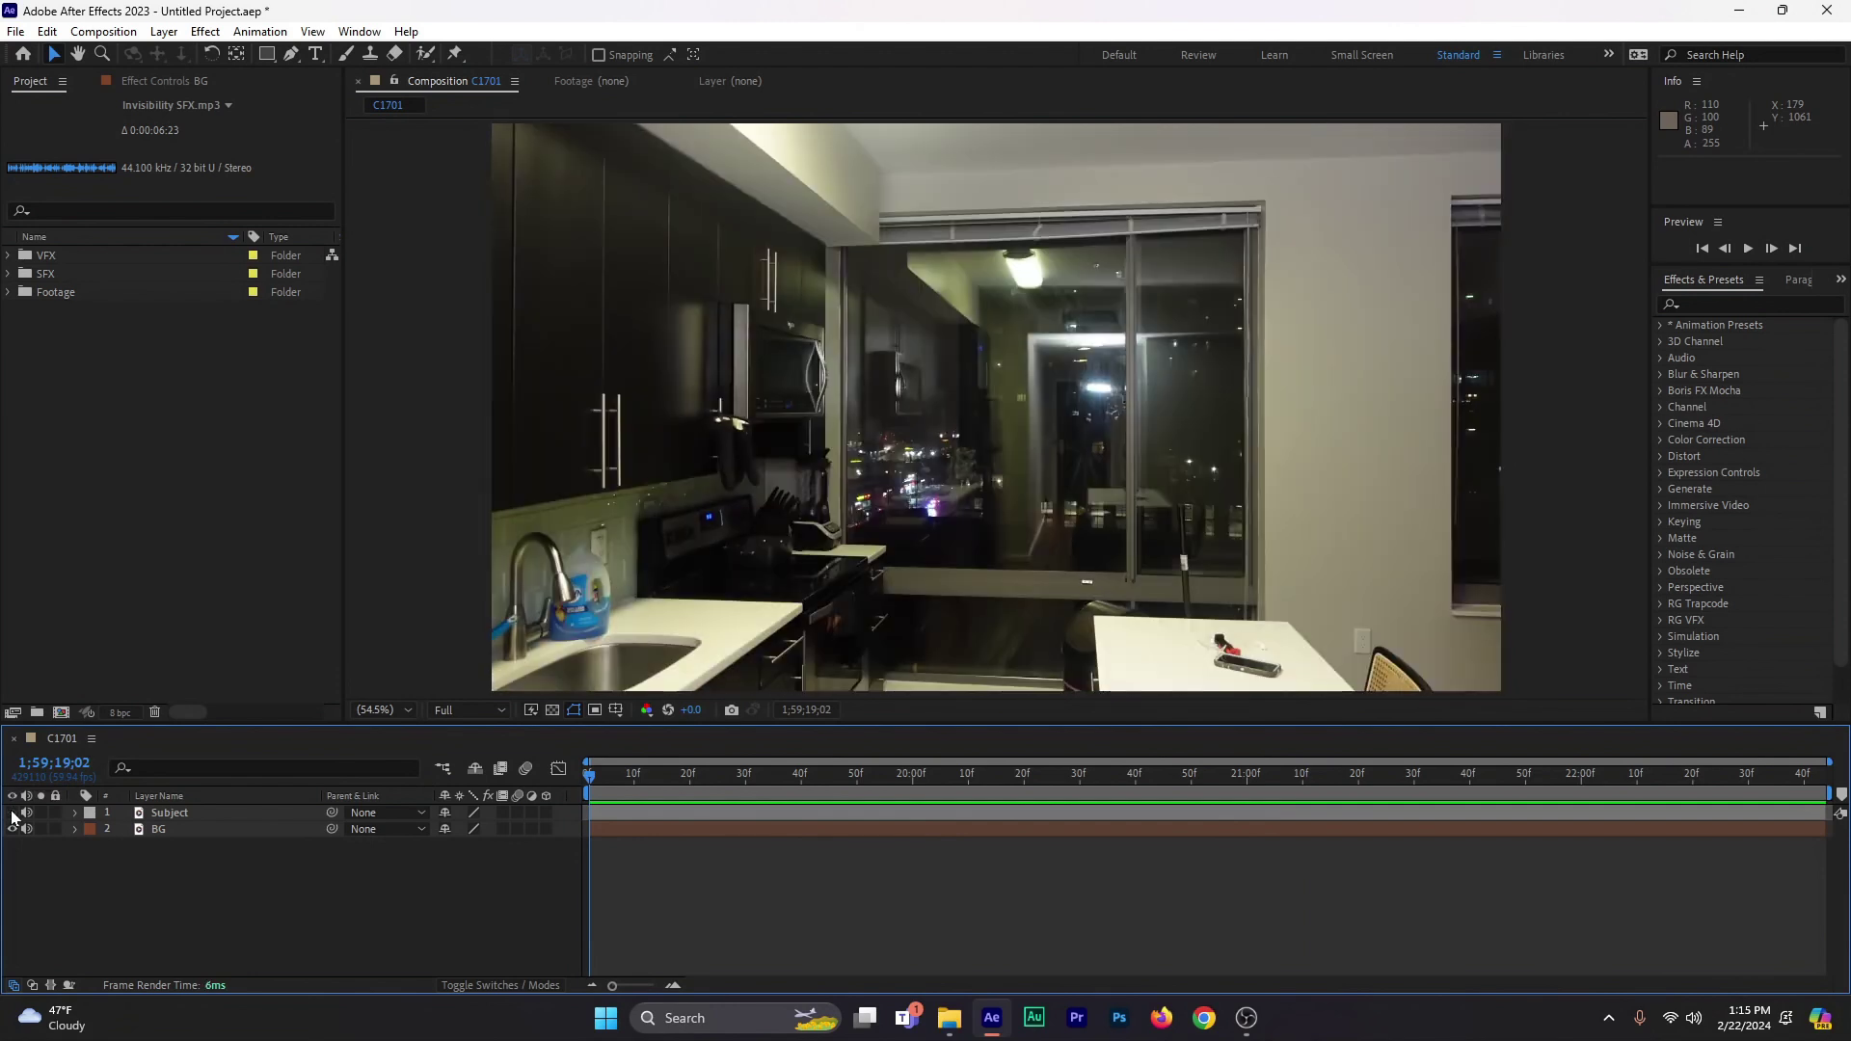
{"action": "left_click", "coordinate": [12, 814]}
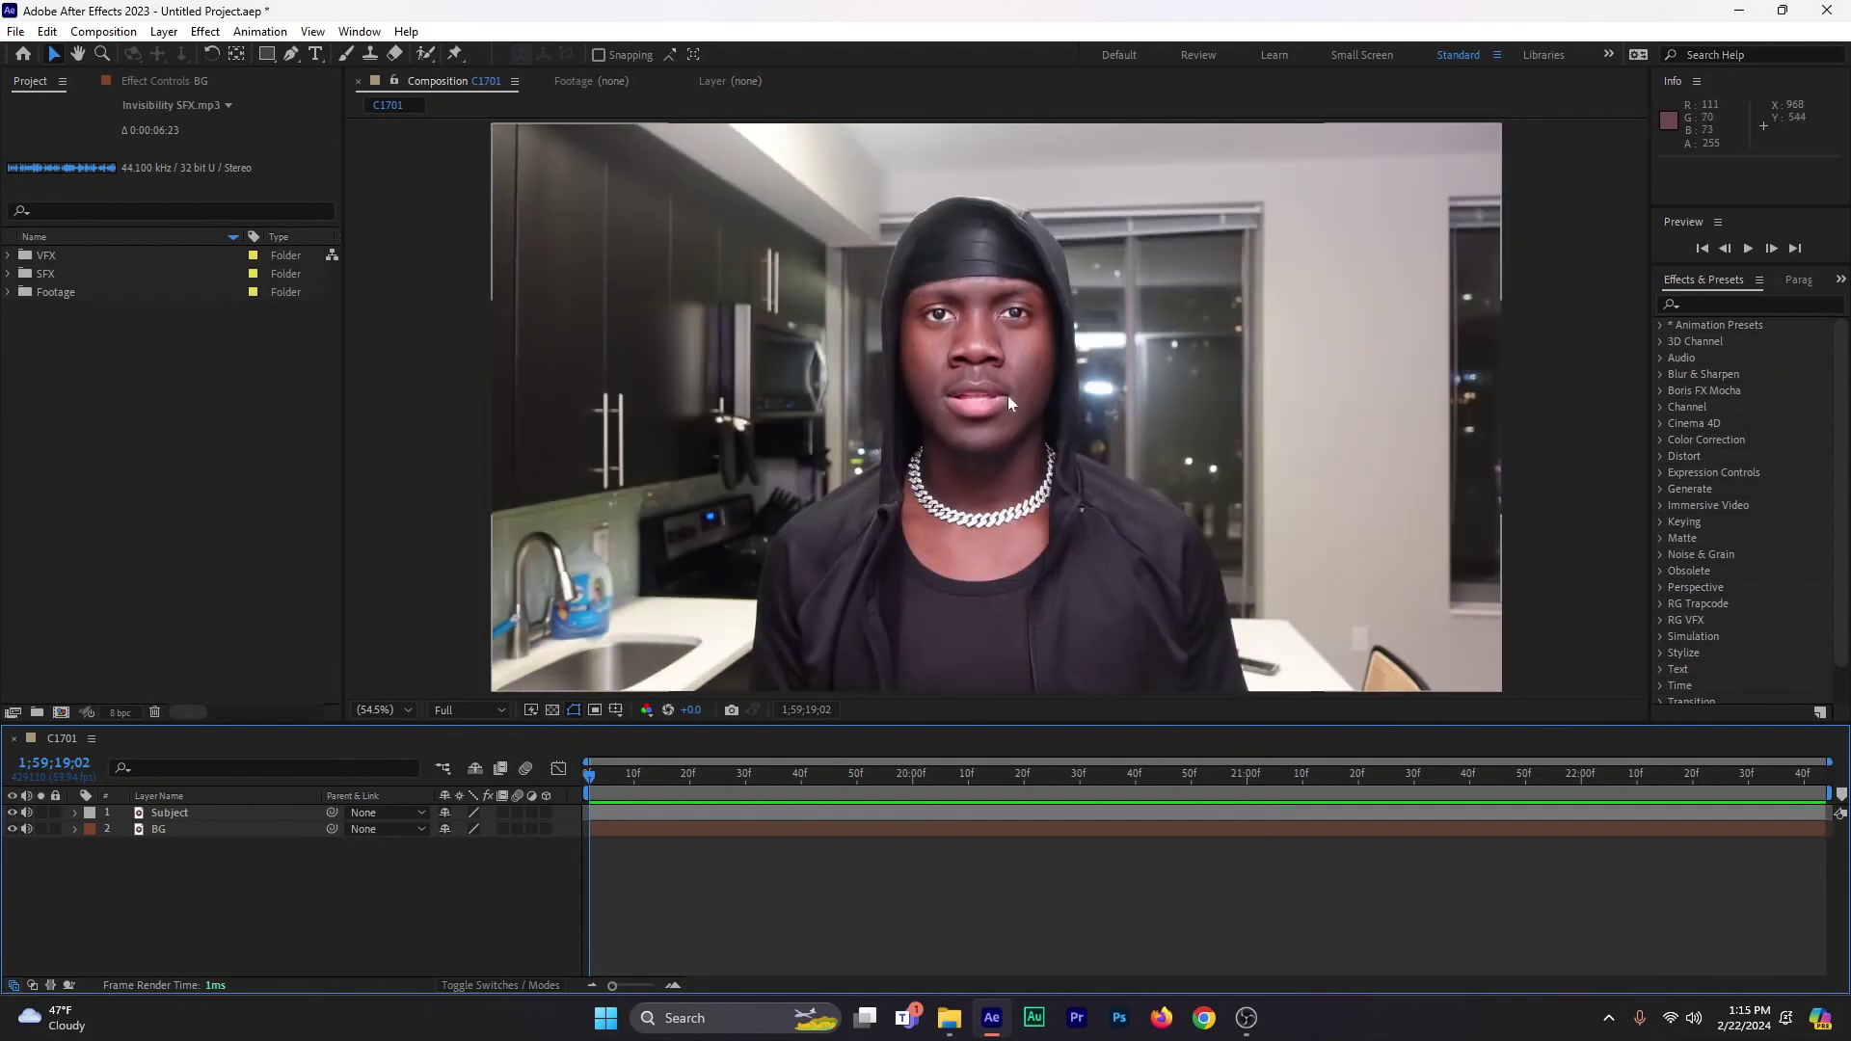
{"action": "left_click", "coordinate": [12, 813]}
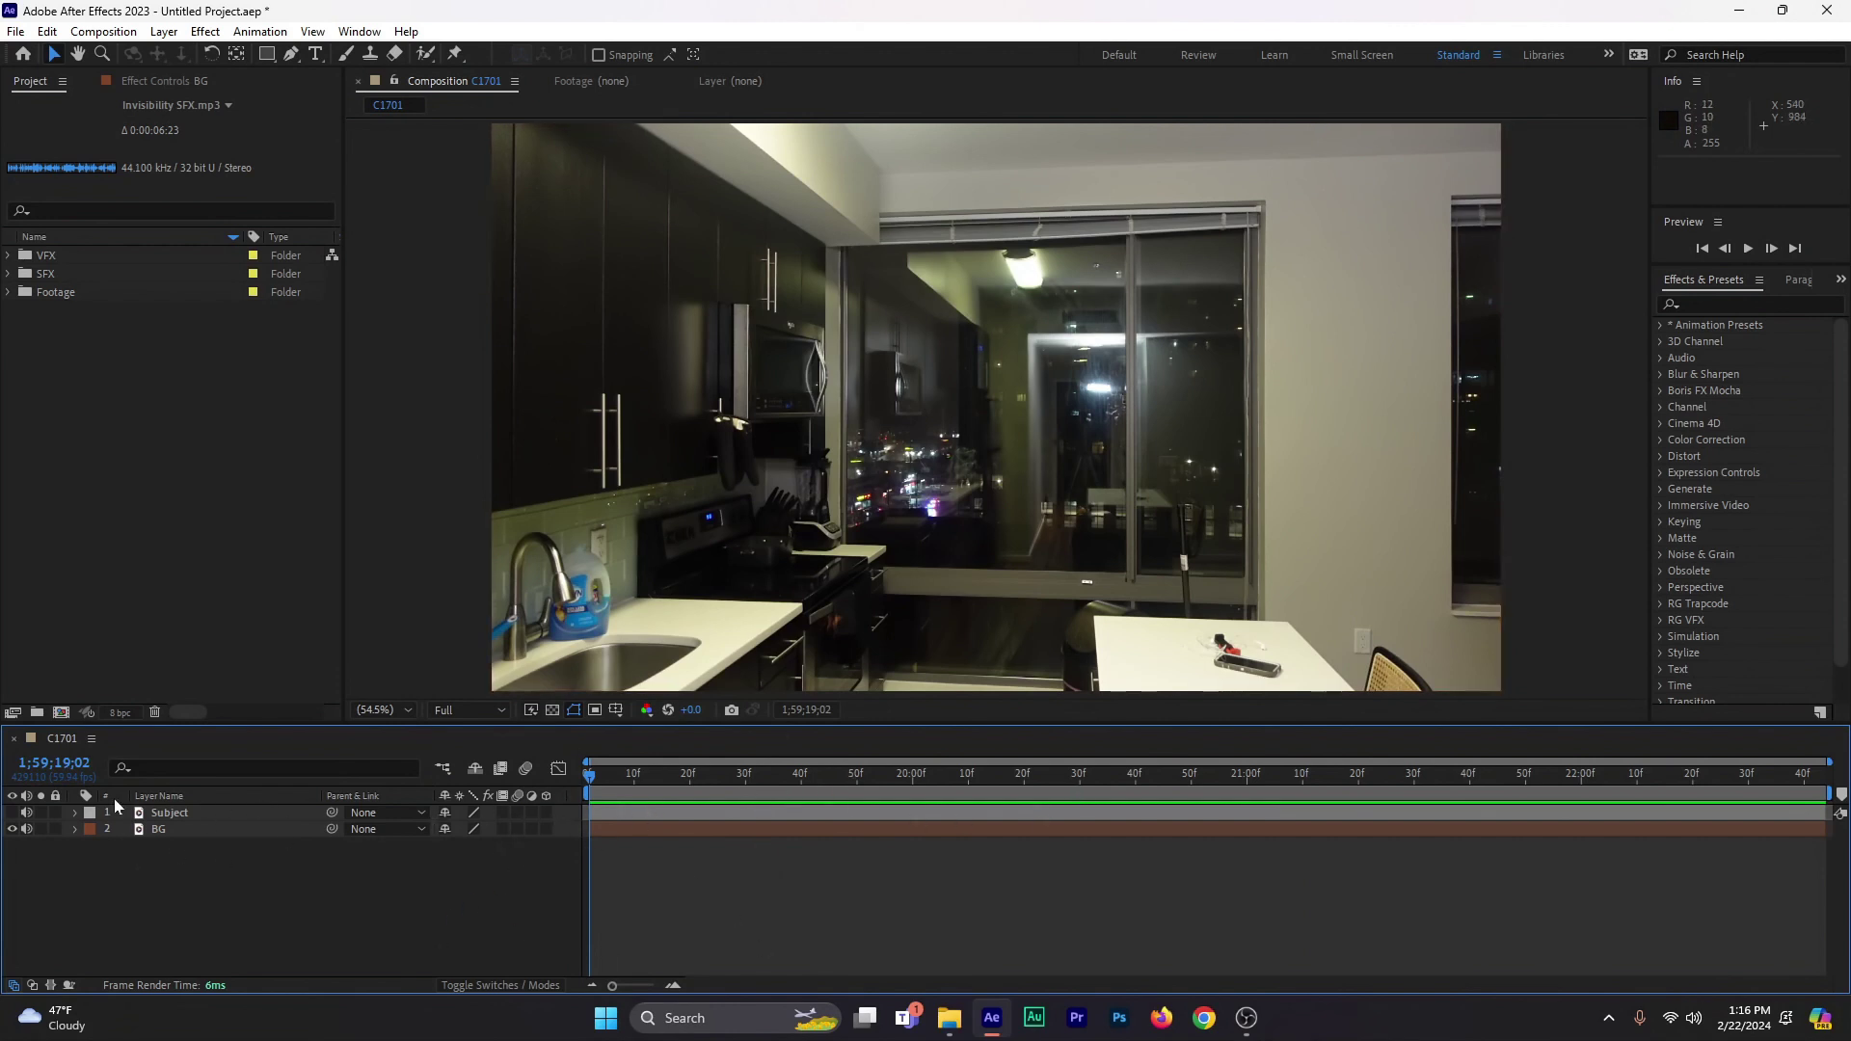
- Set the start timecode of composition C1701 to 0;00;00;00
{"action": "left_click", "coordinate": [92, 740]}
{"action": "left_click", "coordinate": [289, 382]}
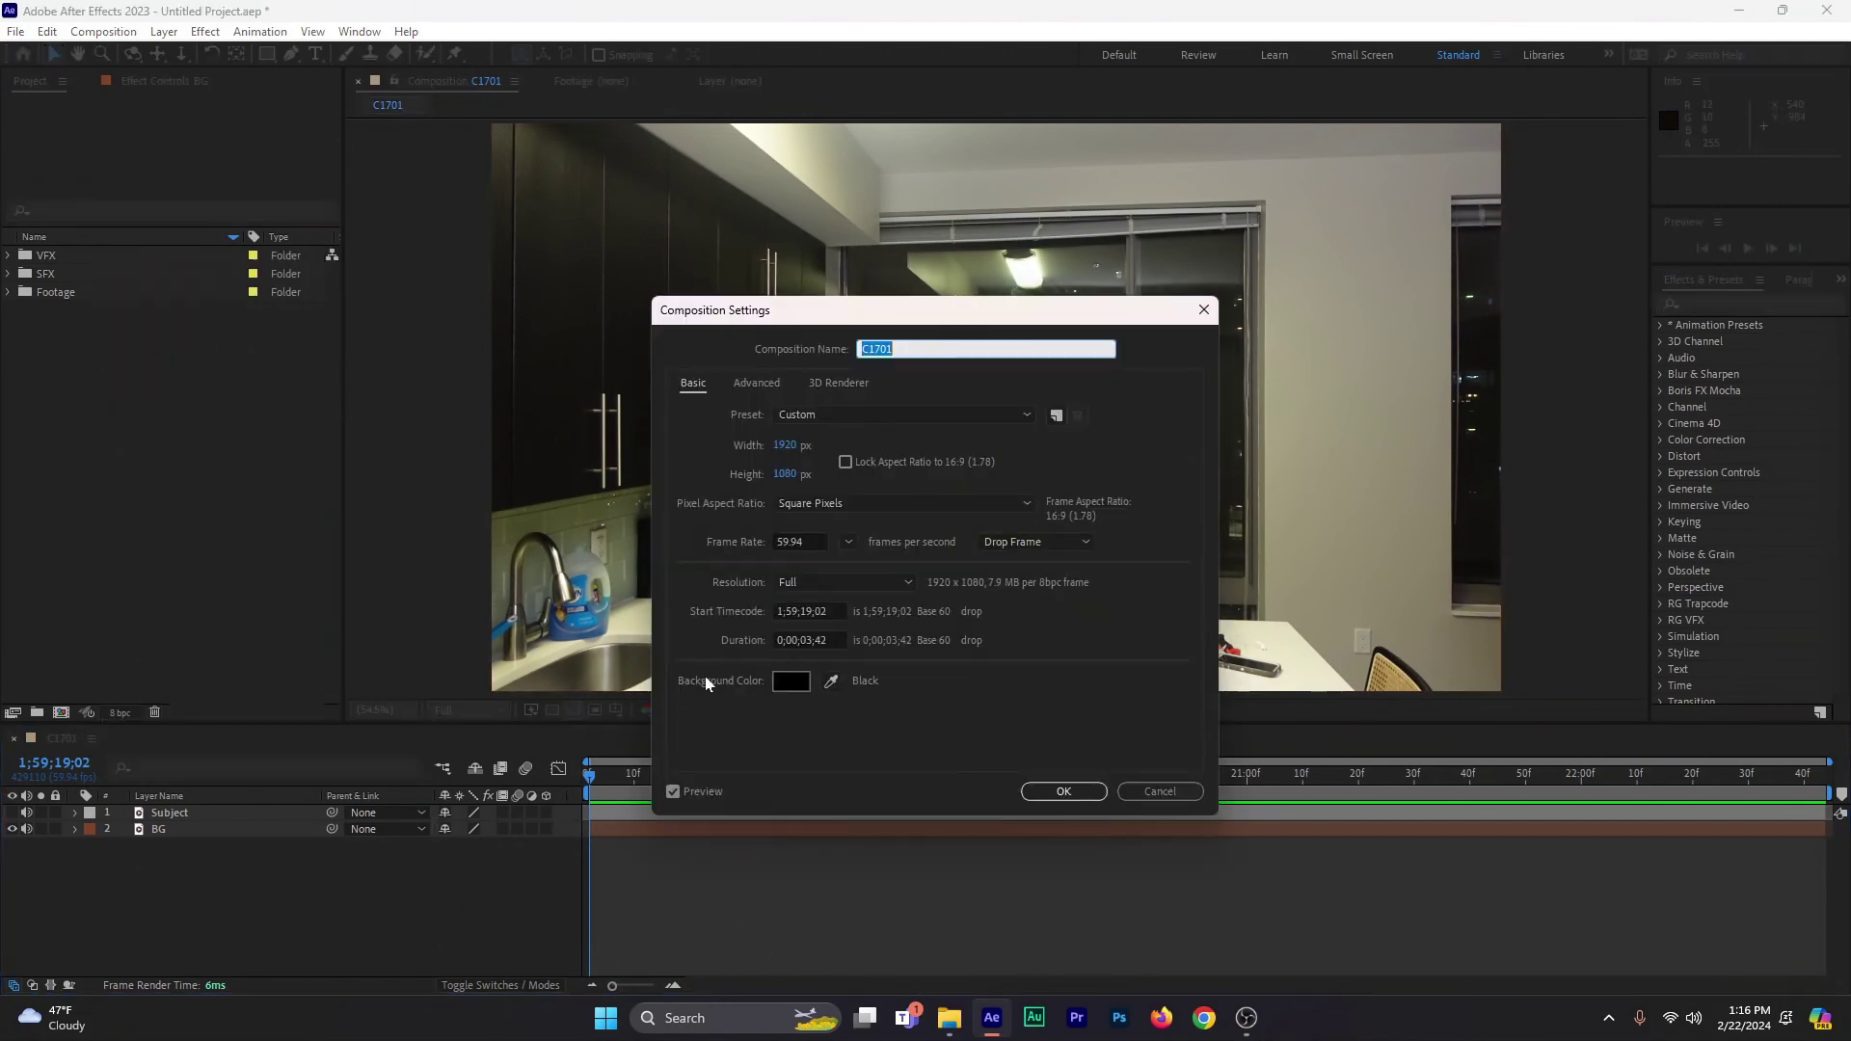
{"action": "left_click", "coordinate": [835, 612]}
{"action": "type", "text": "0;00;00;00"}
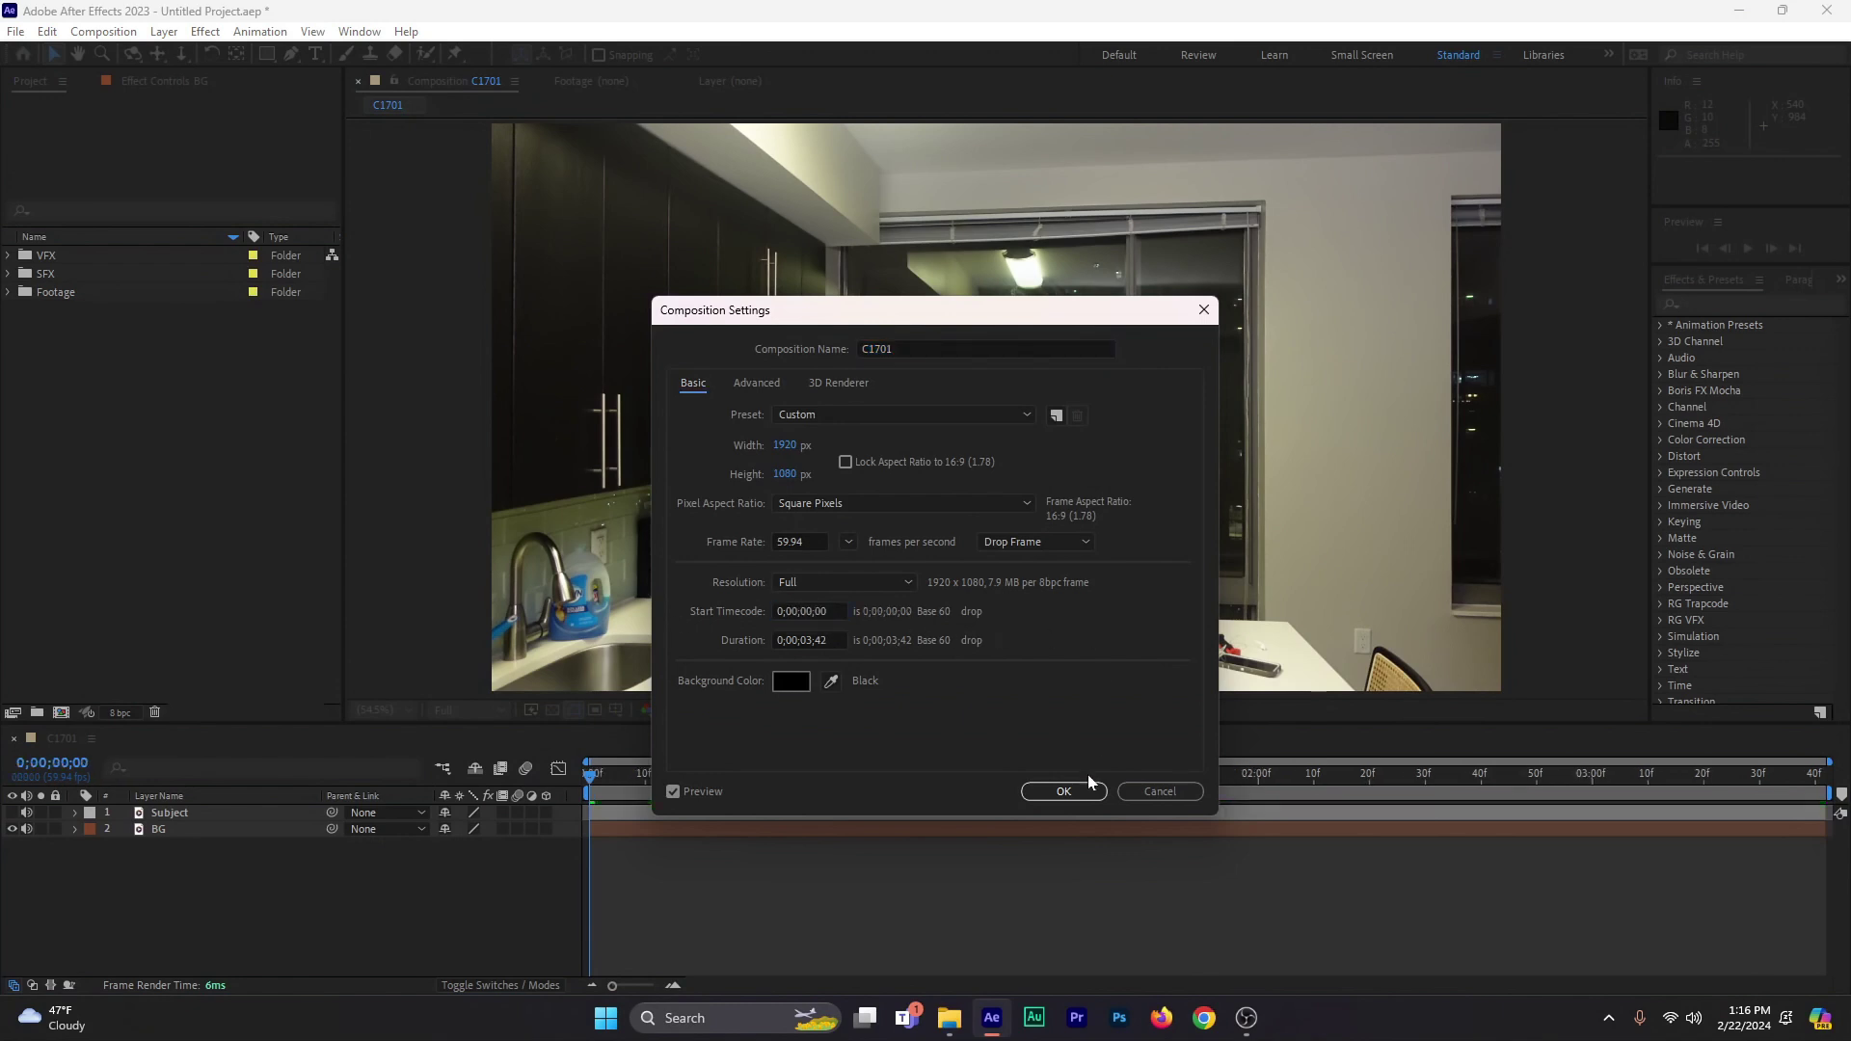
{"action": "left_click", "coordinate": [1062, 791]}
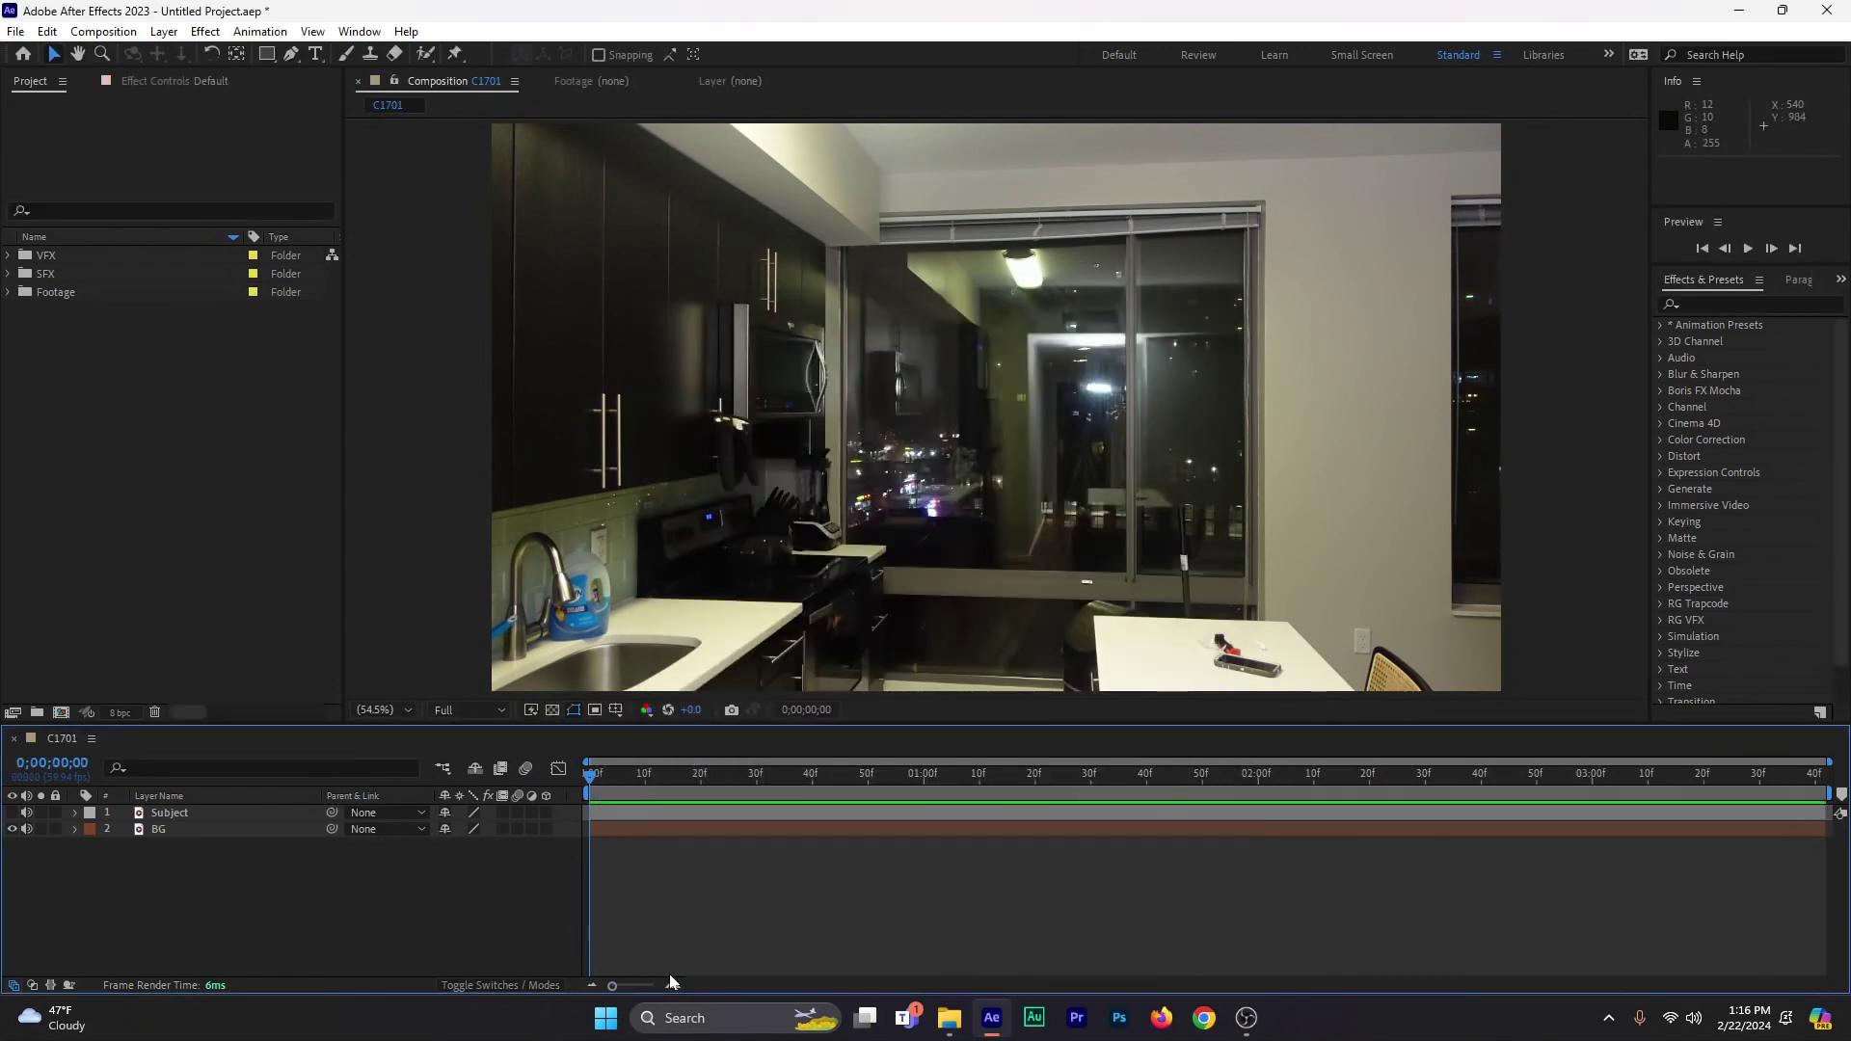
- Save the project as "Invinsitbasjcksodv Tutksdf" in the Visual Effects Elements folder
{"action": "key", "text": "ctrl+s"}
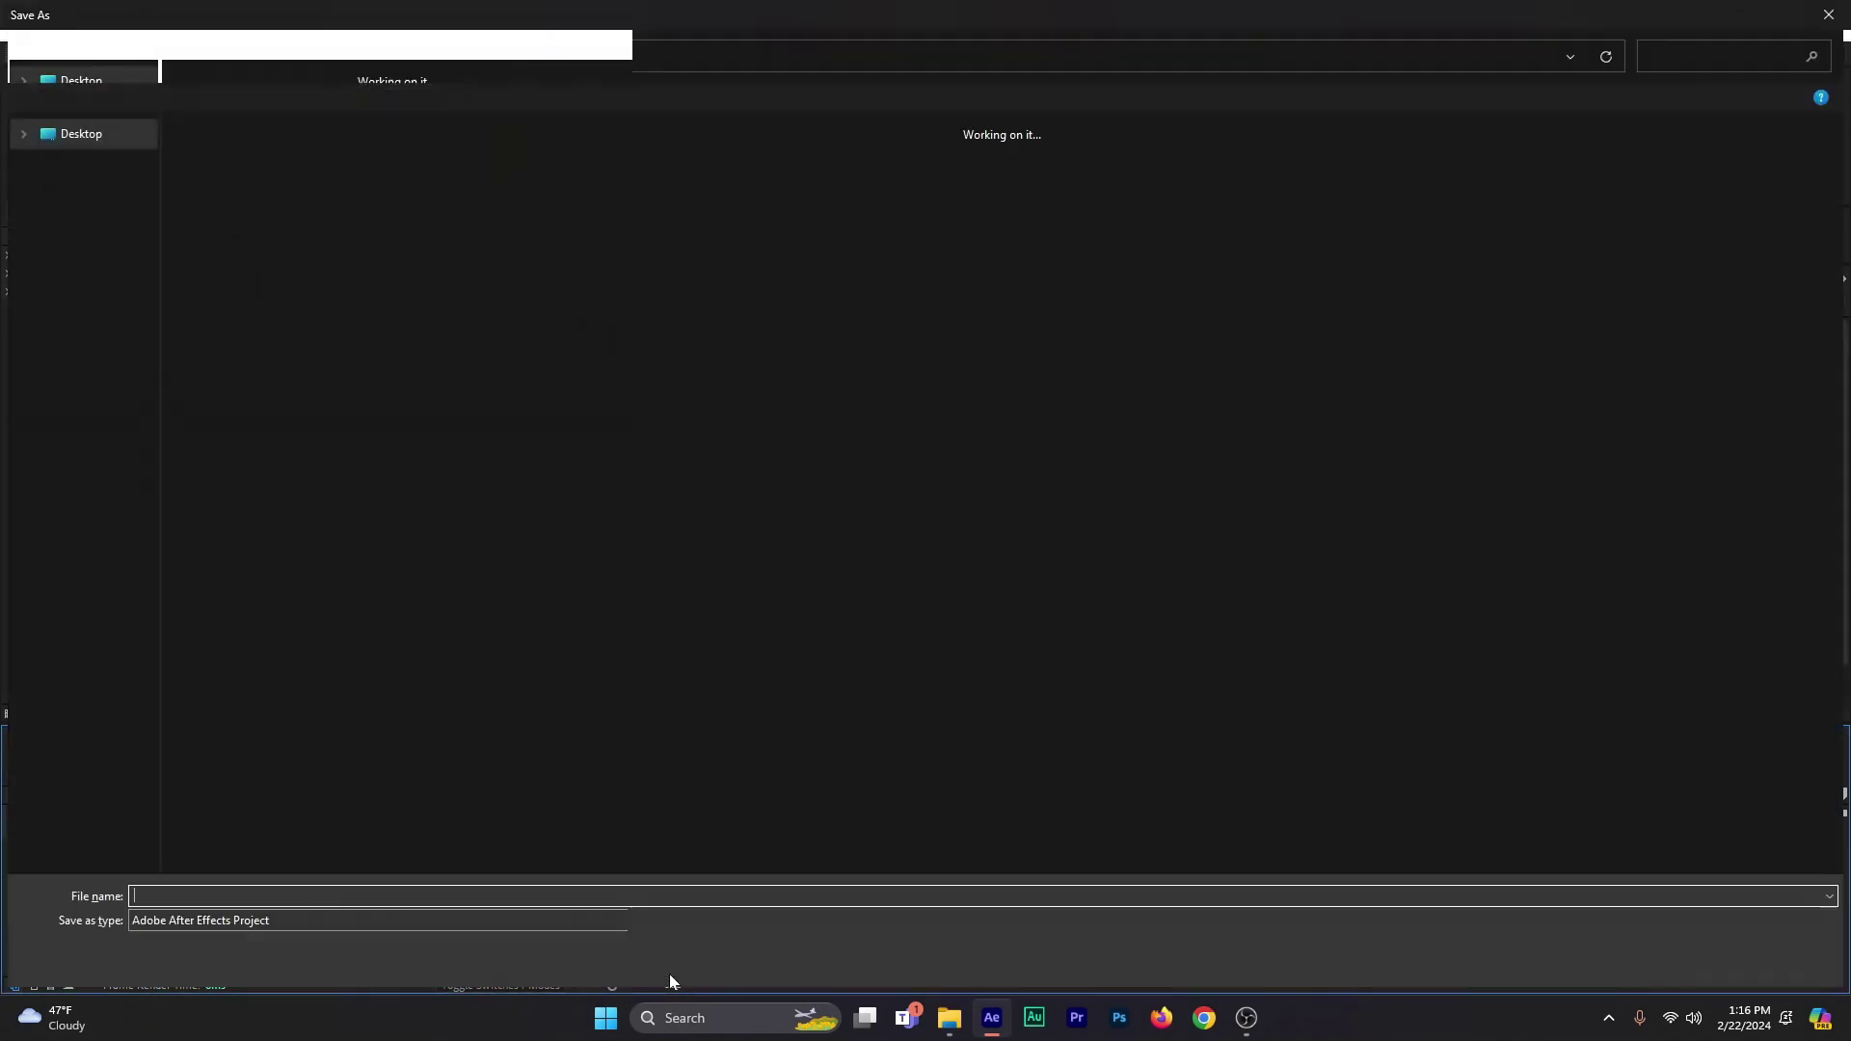
{"action": "type", "text": "Inv"}
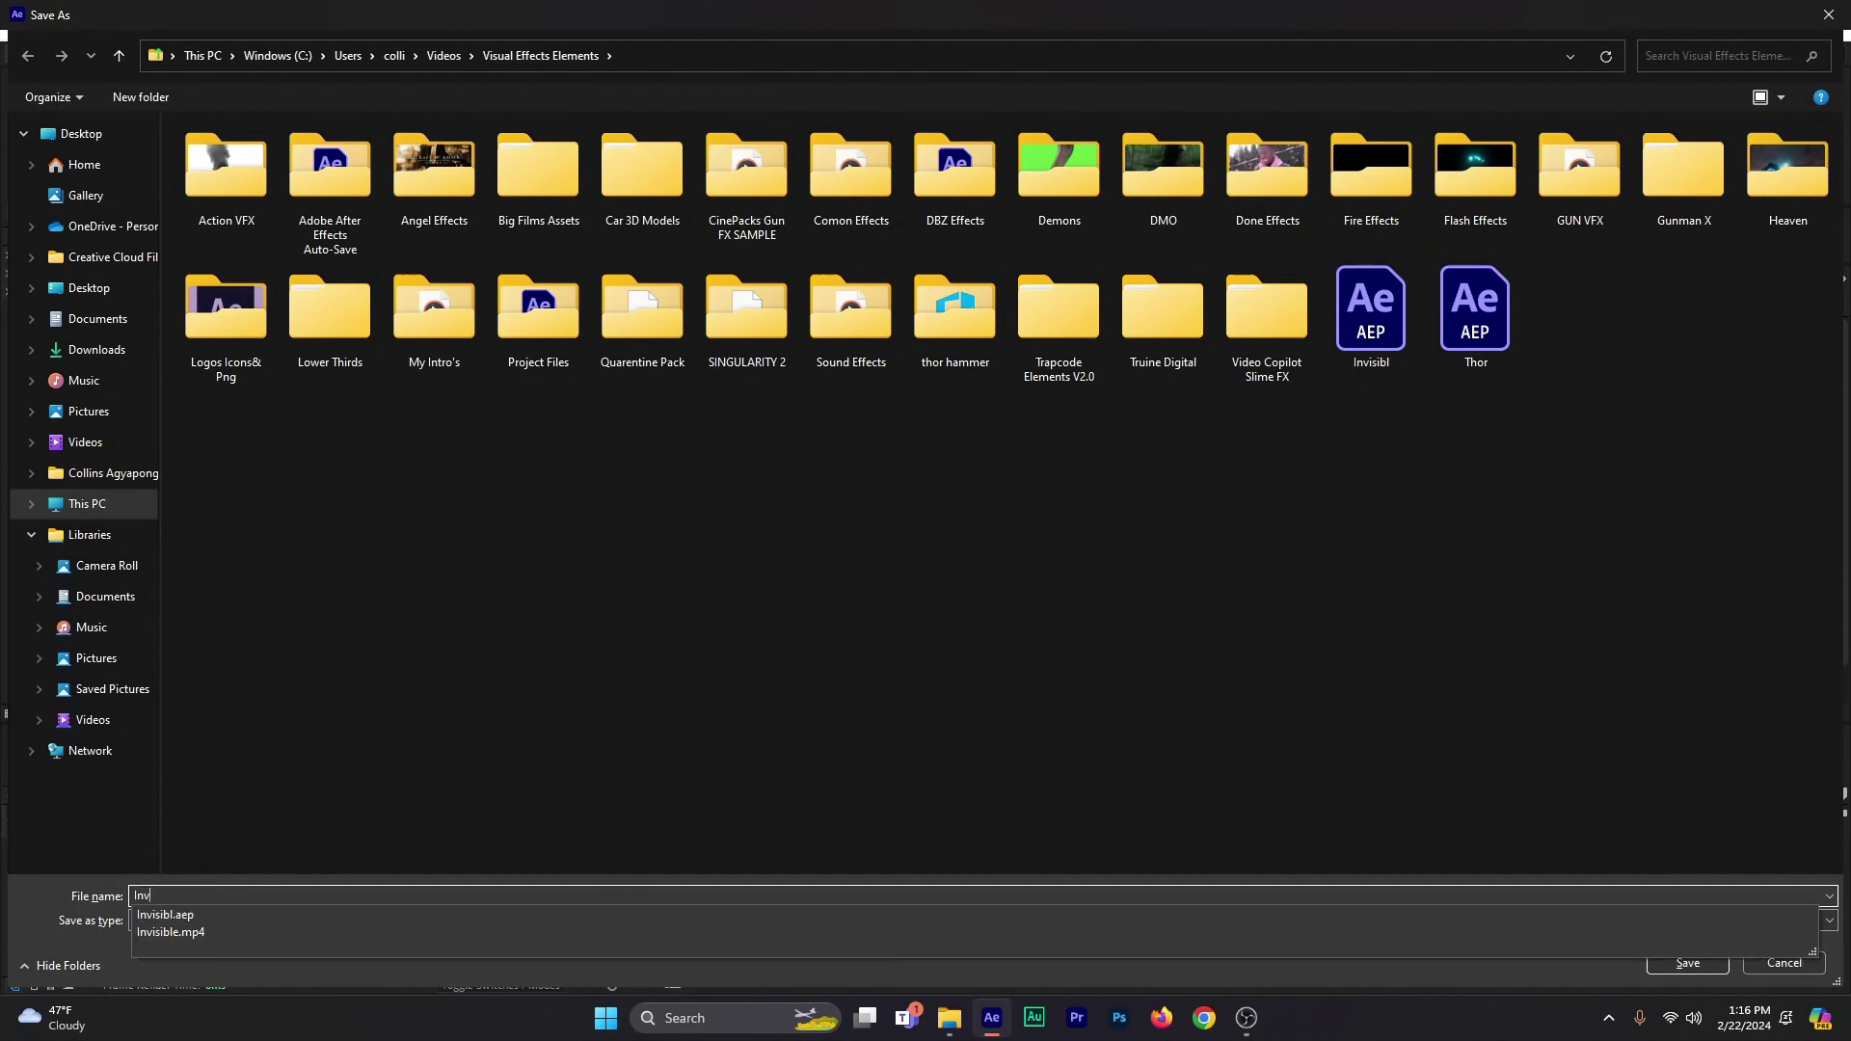
{"action": "type", "text": "insit"}
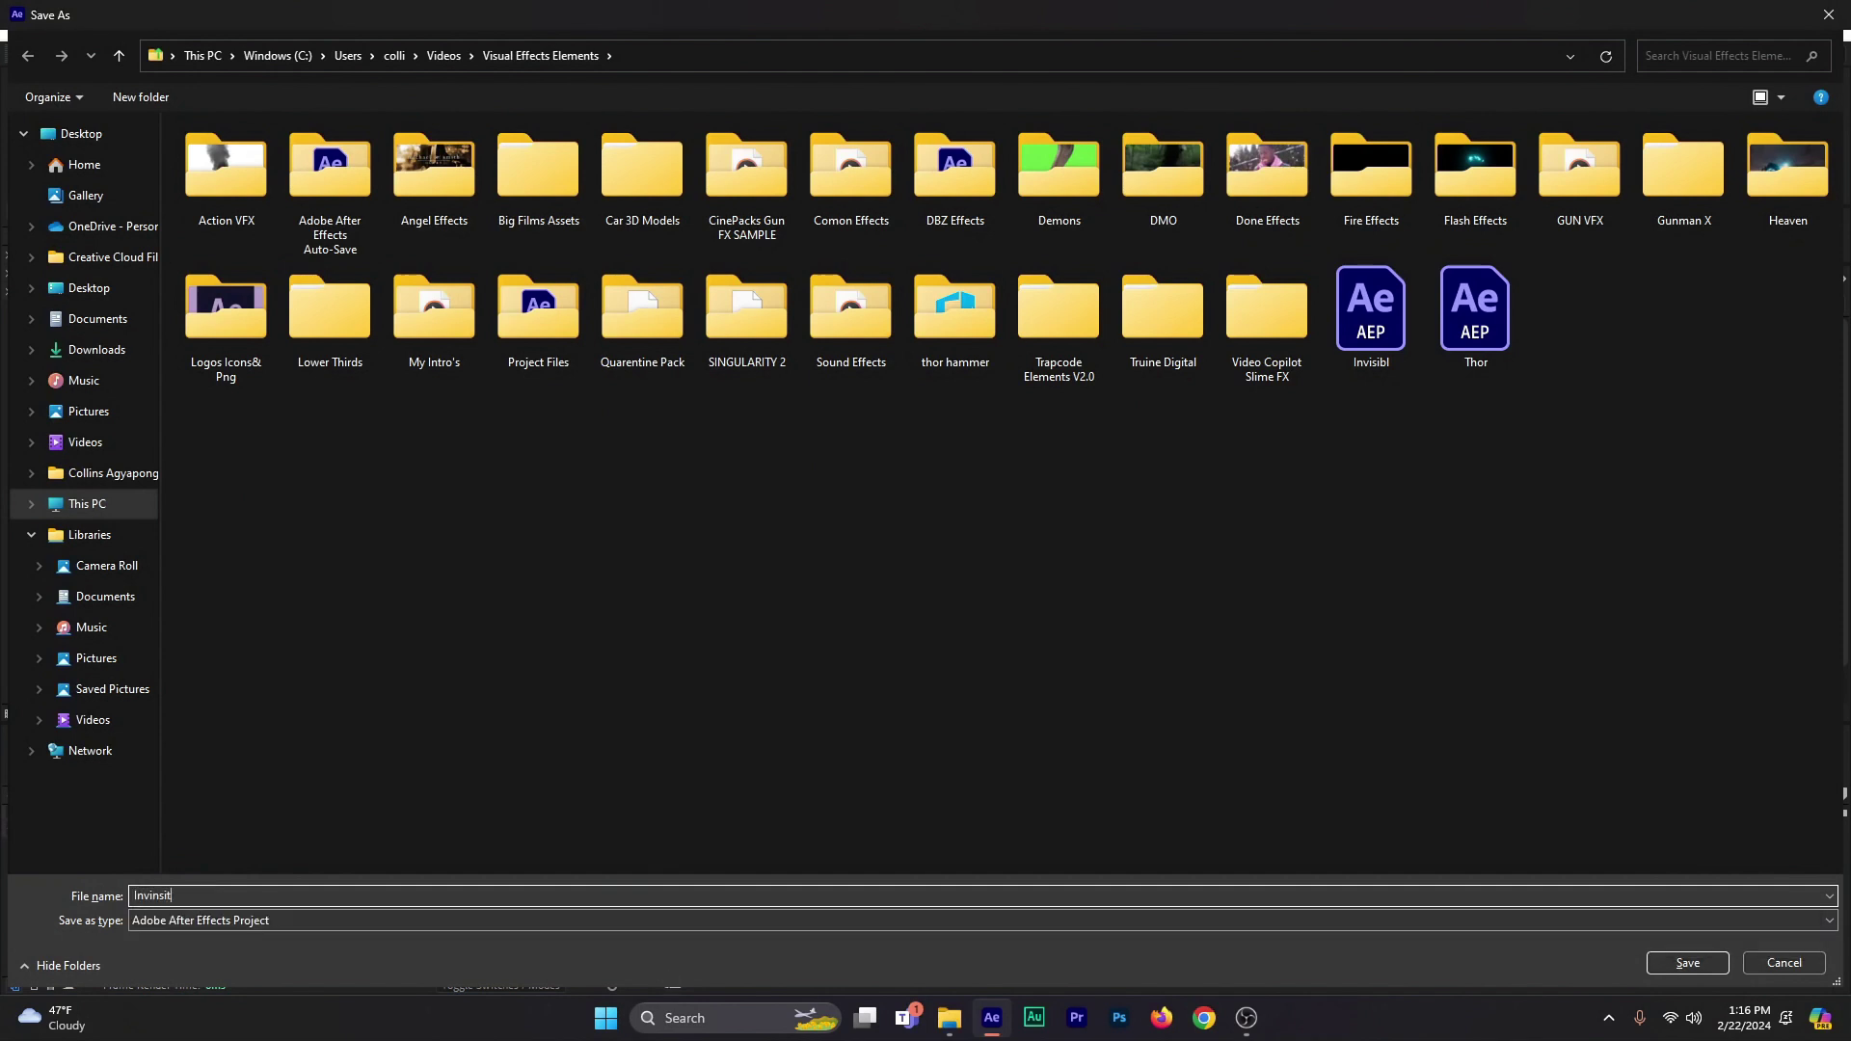
{"action": "type", "text": "basjcksodv Tutksdf"}
{"action": "key", "text": "Return"}
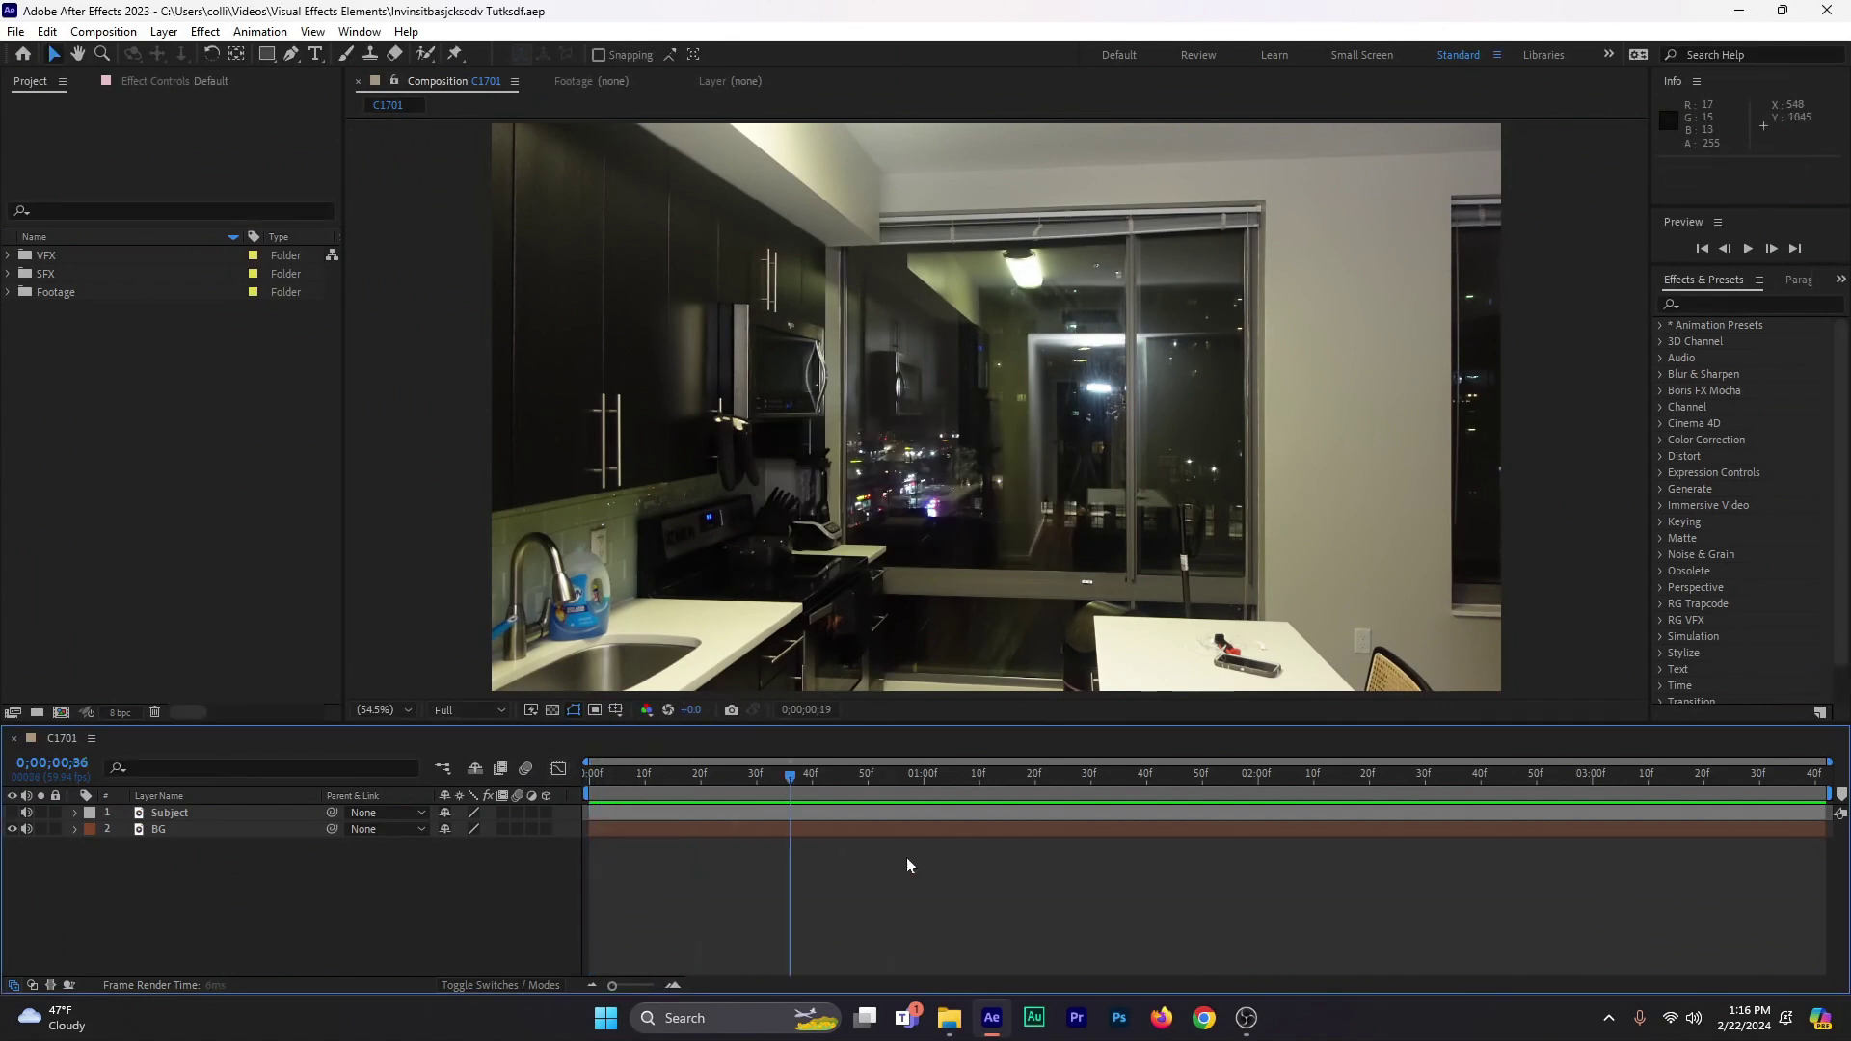
- Make the Subject layer visible and paint a Roto Brush foreground selection over the person's head and torso
{"action": "left_click", "coordinate": [12, 813]}
{"action": "left_click", "coordinate": [271, 814]}
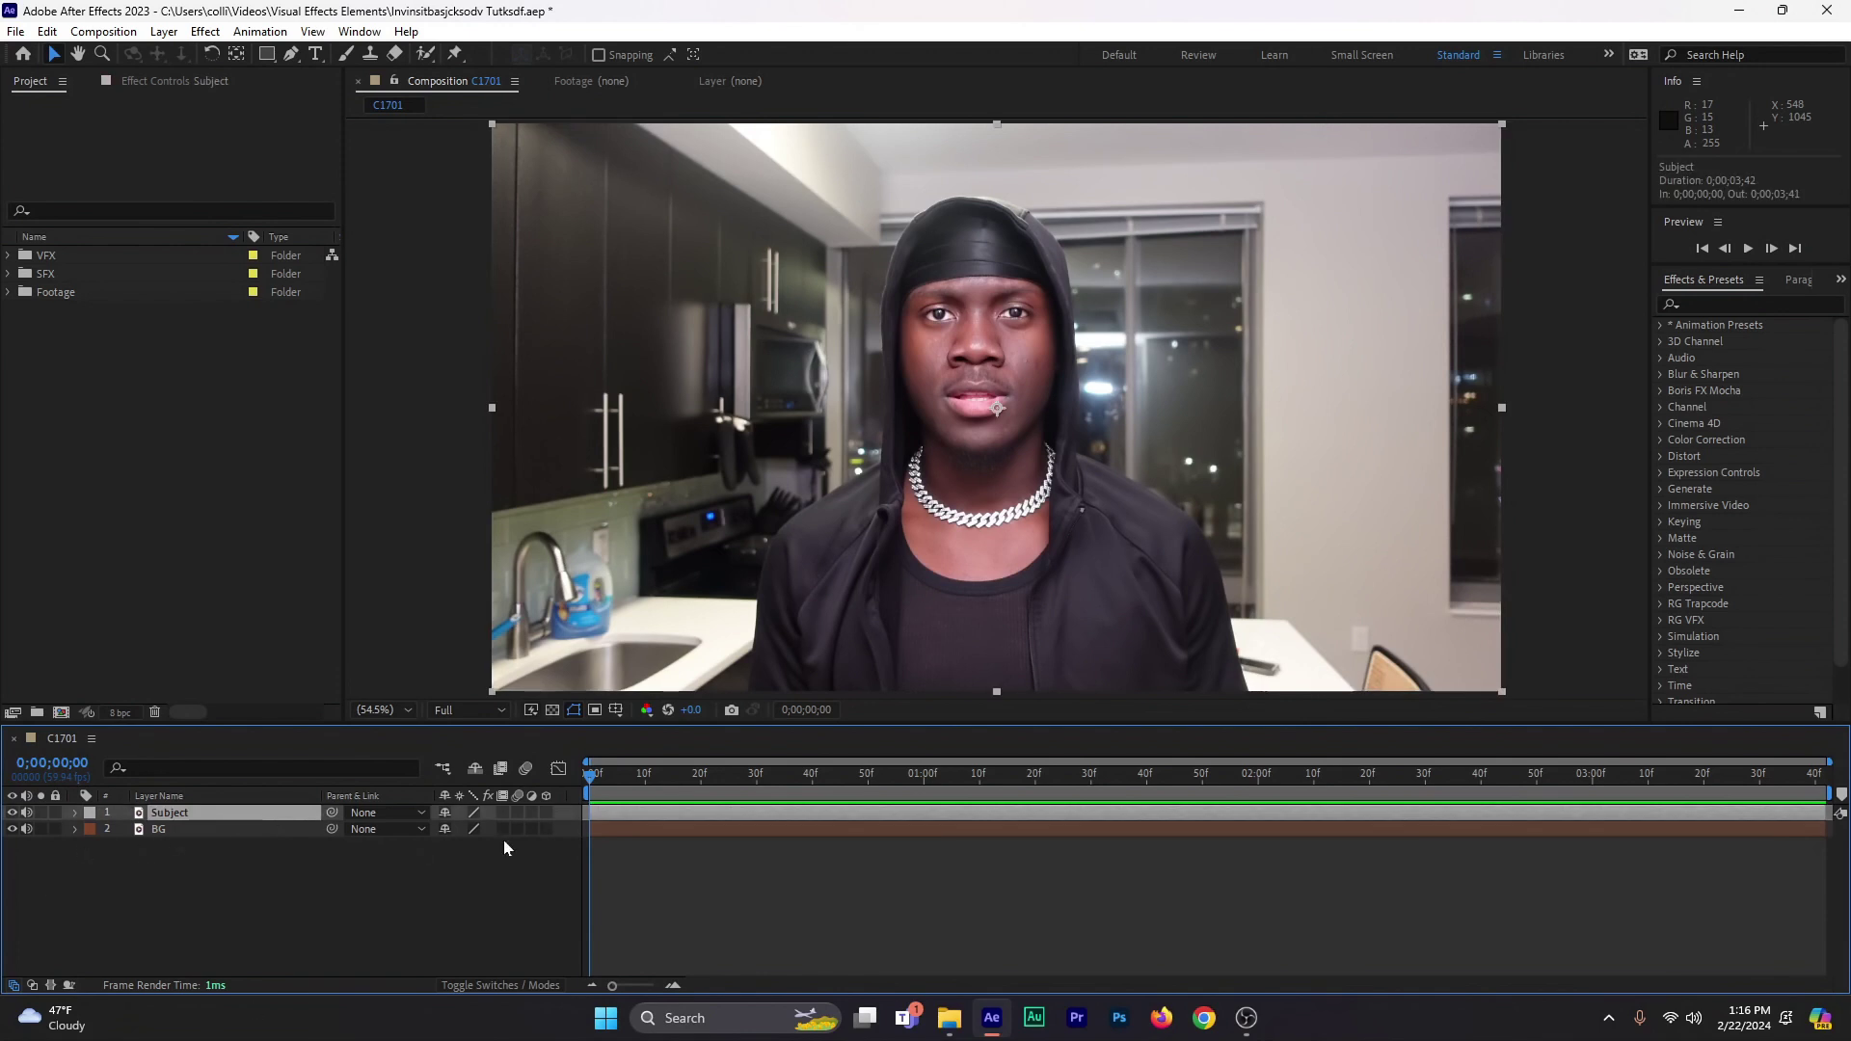
{"action": "left_click", "coordinate": [427, 55]}
{"action": "double_click", "coordinate": [658, 808]}
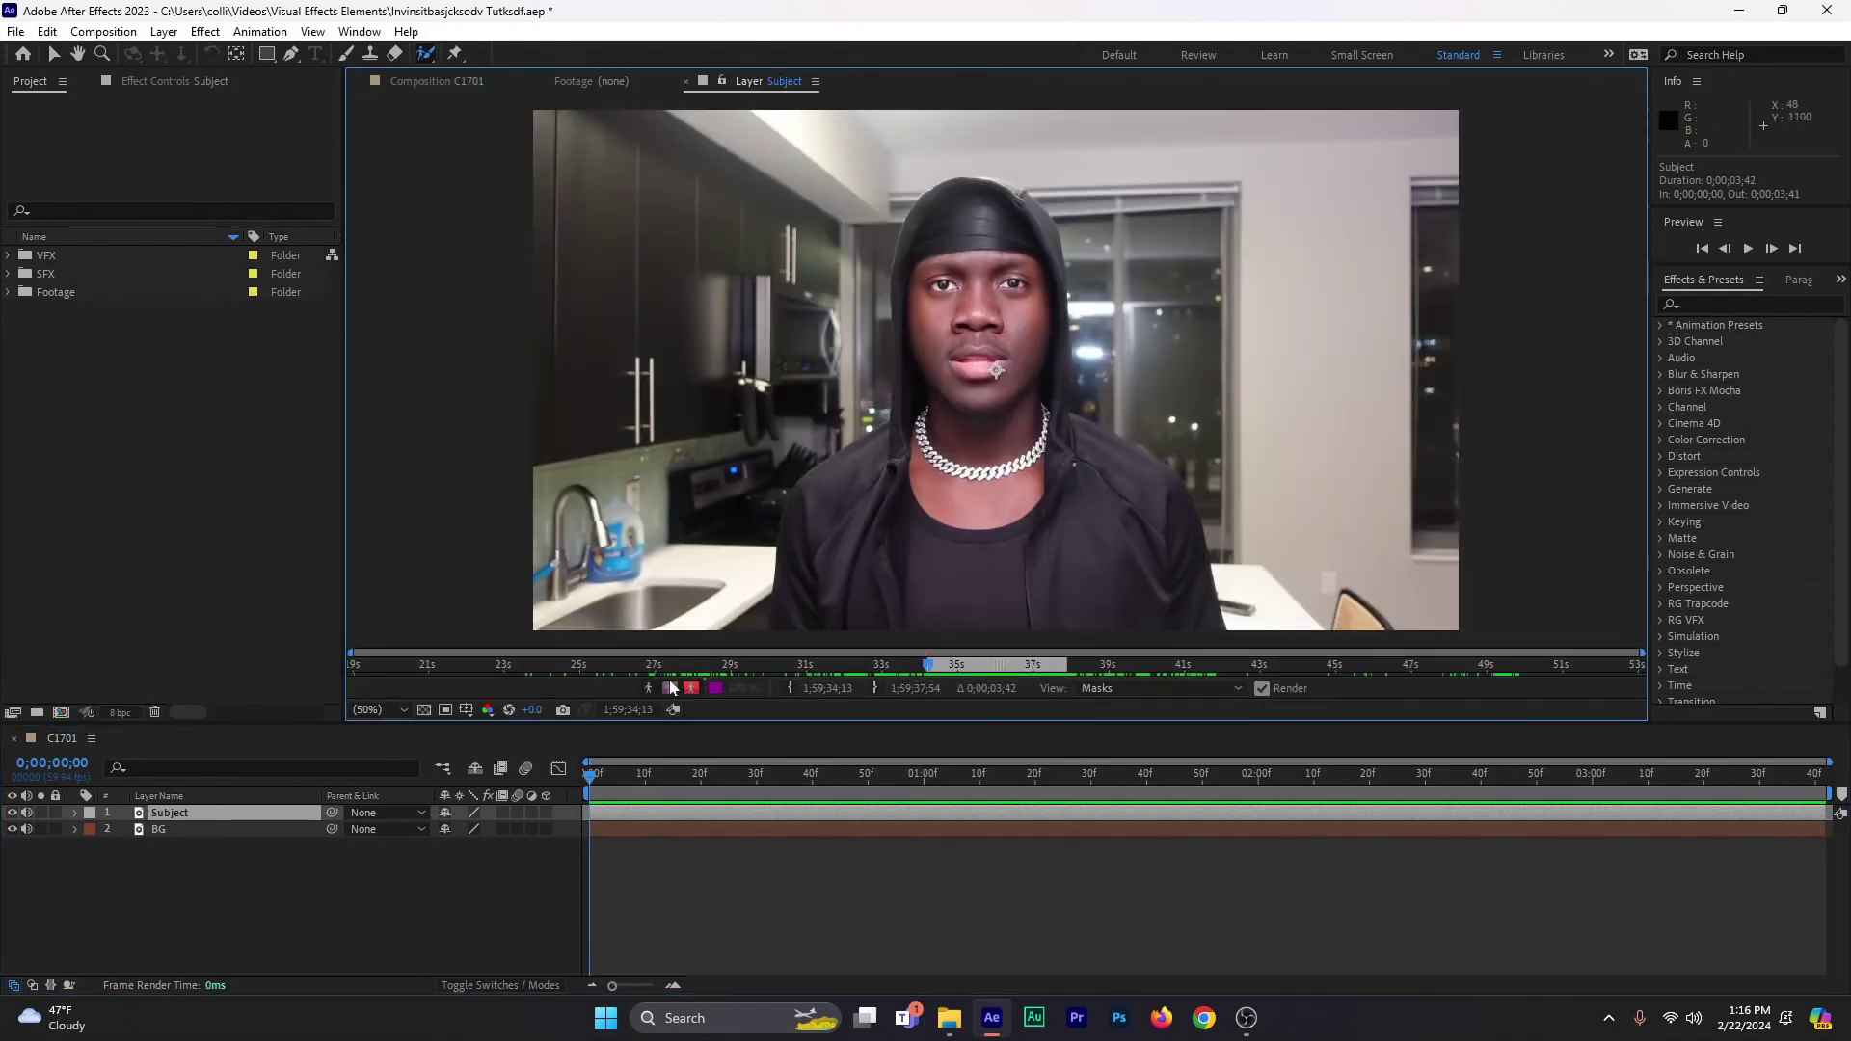
{"action": "mouse_move", "coordinate": [996, 200]}
{"action": "left_mouse_down"}
{"action": "mouse_move", "coordinate": [994, 336]}
{"action": "mouse_move", "coordinate": [962, 392]}
{"action": "mouse_move", "coordinate": [935, 543]}
{"action": "mouse_move", "coordinate": [892, 564]}
{"action": "left_mouse_up"}
{"action": "left_click_drag", "start_coordinate": [1151, 546], "coordinate": [809, 572]}
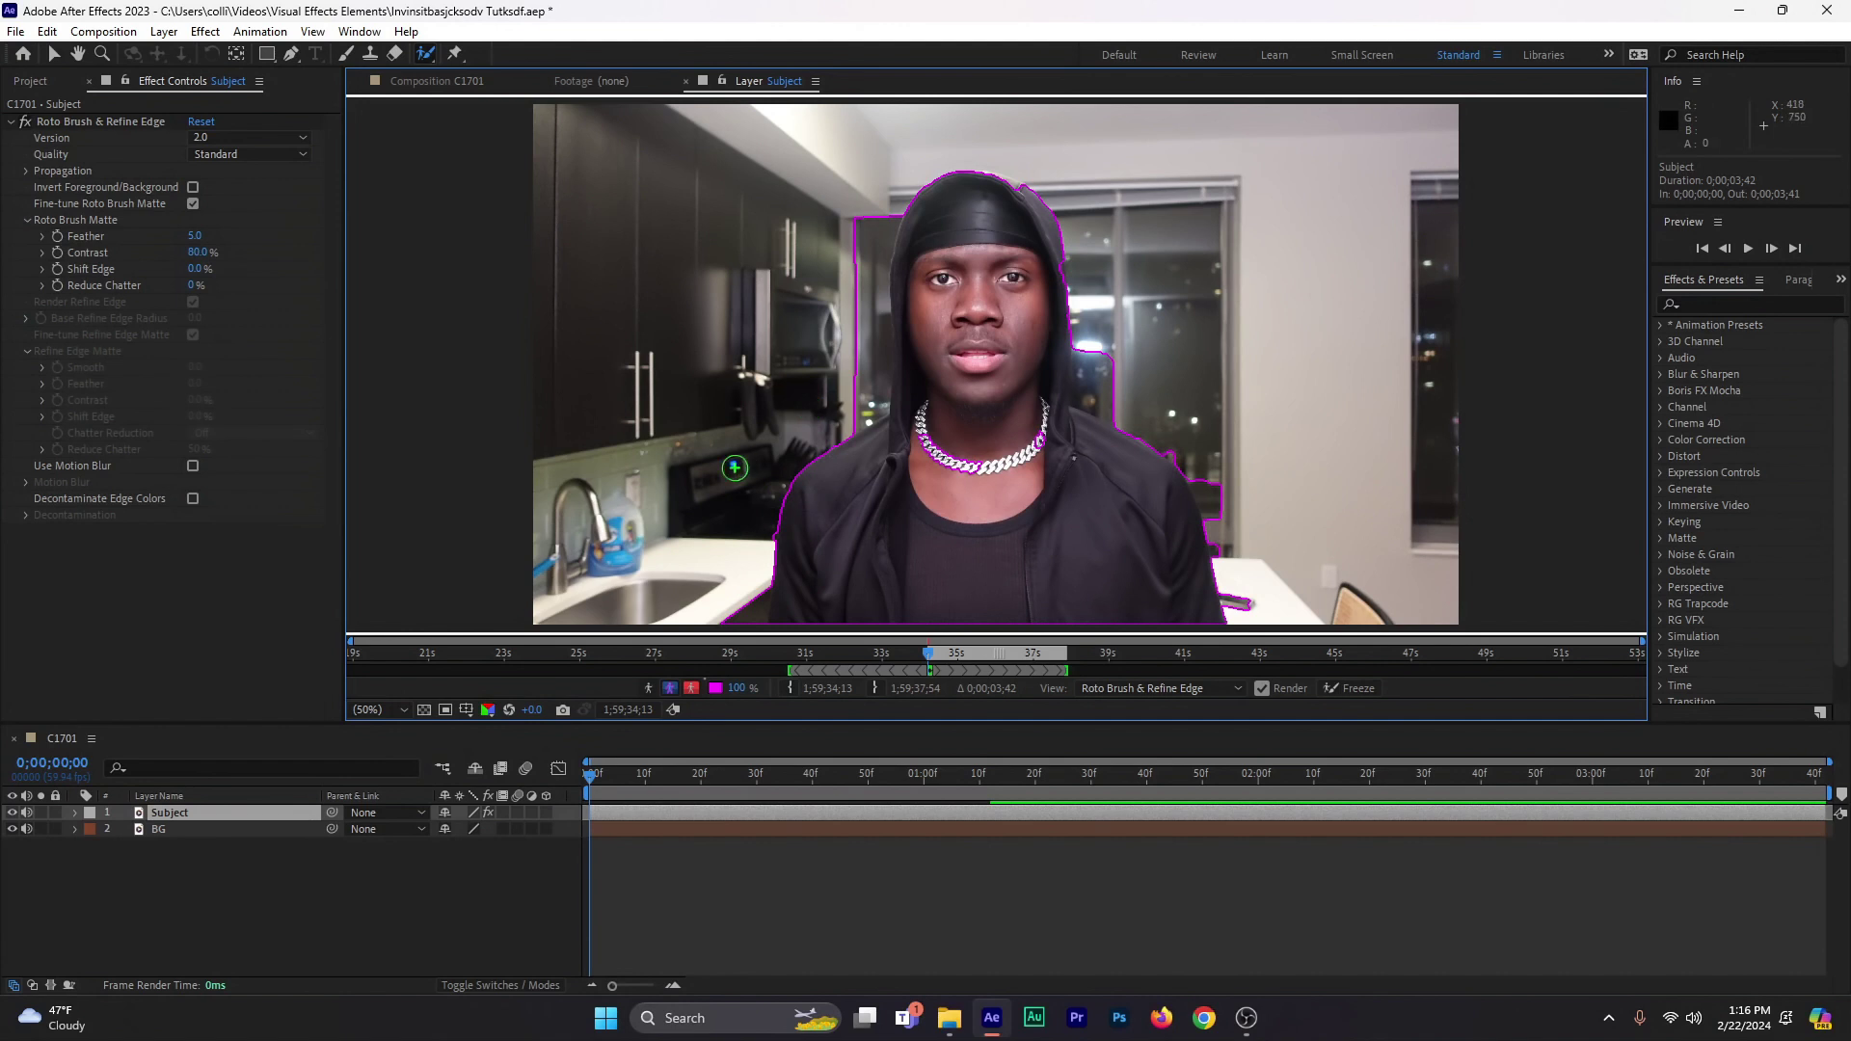
- Subtract the kitchen counter area beside the person's sleeve from the Roto Brush selection
{"action": "key", "text": "."}
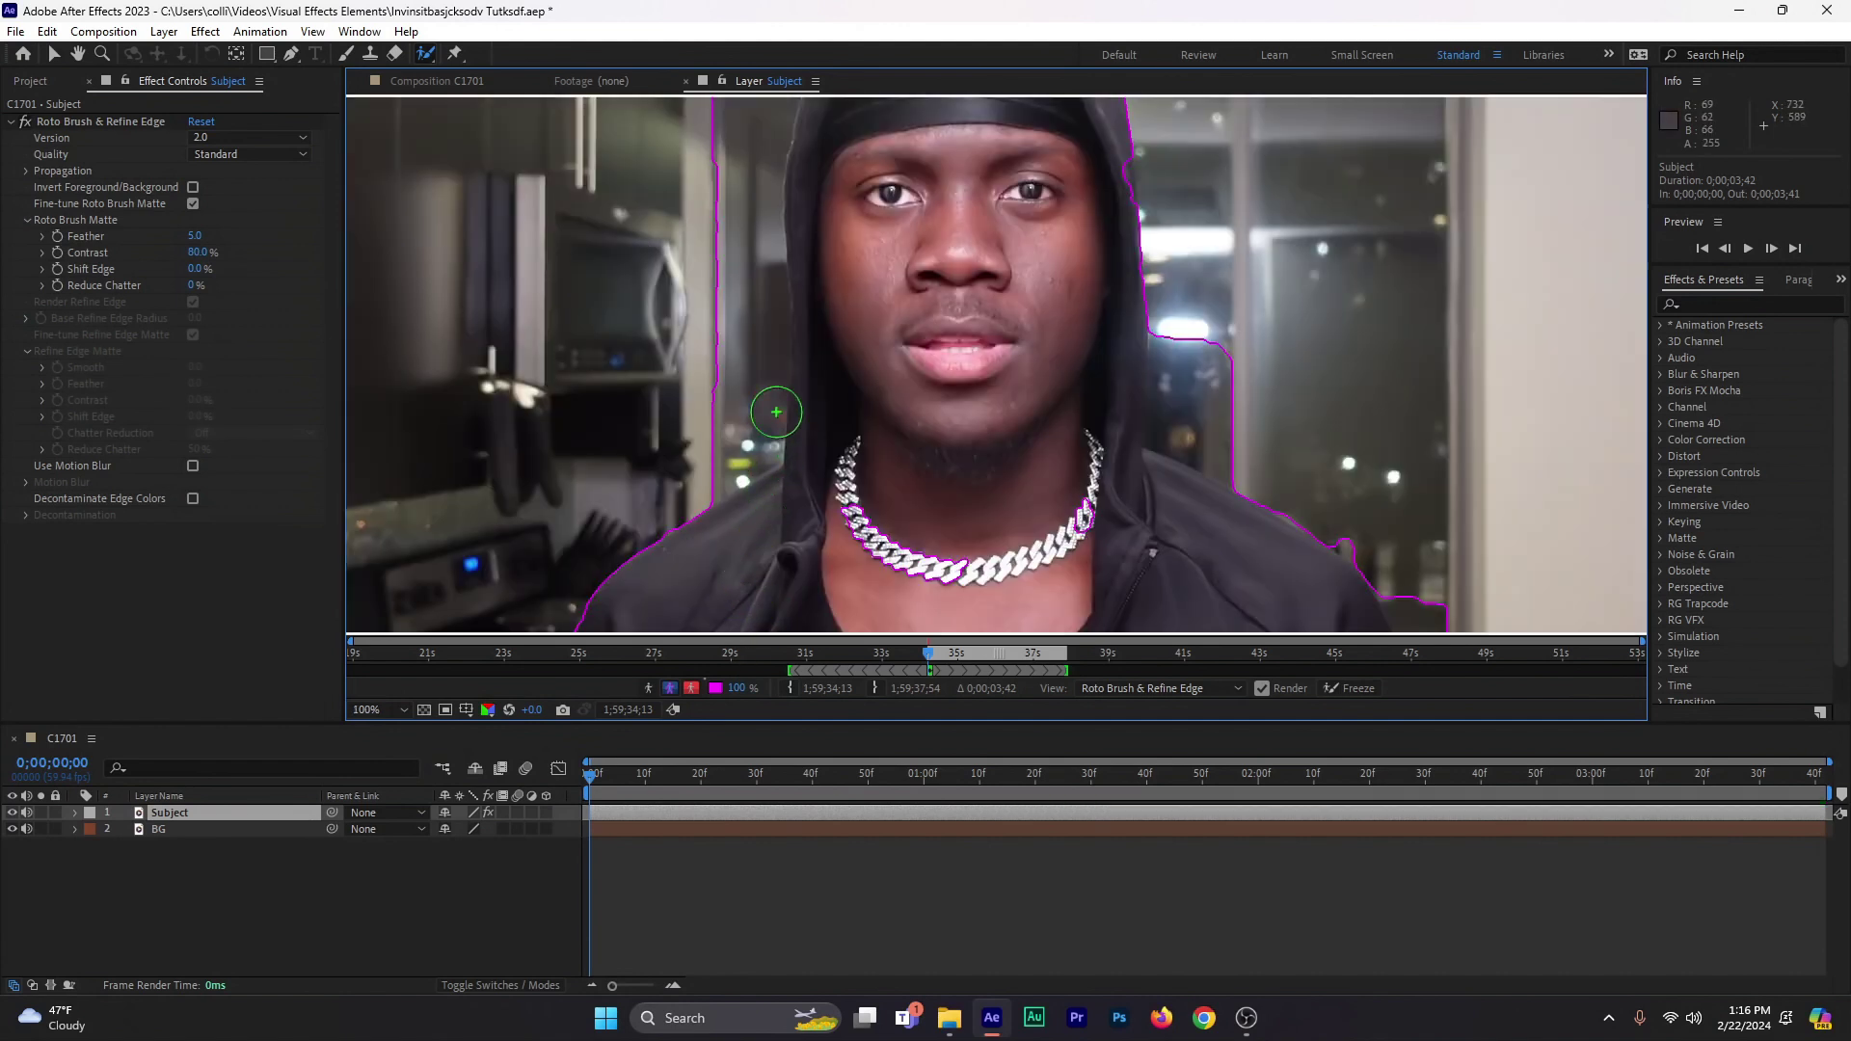
{"action": "key", "text": "h"}
{"action": "mouse_move", "coordinate": [738, 502]}
{"action": "left_mouse_down"}
{"action": "mouse_move", "coordinate": [925, 58]}
{"action": "mouse_move", "coordinate": [853, 286]}
{"action": "left_mouse_up"}
{"action": "key", "text": "alt+w"}
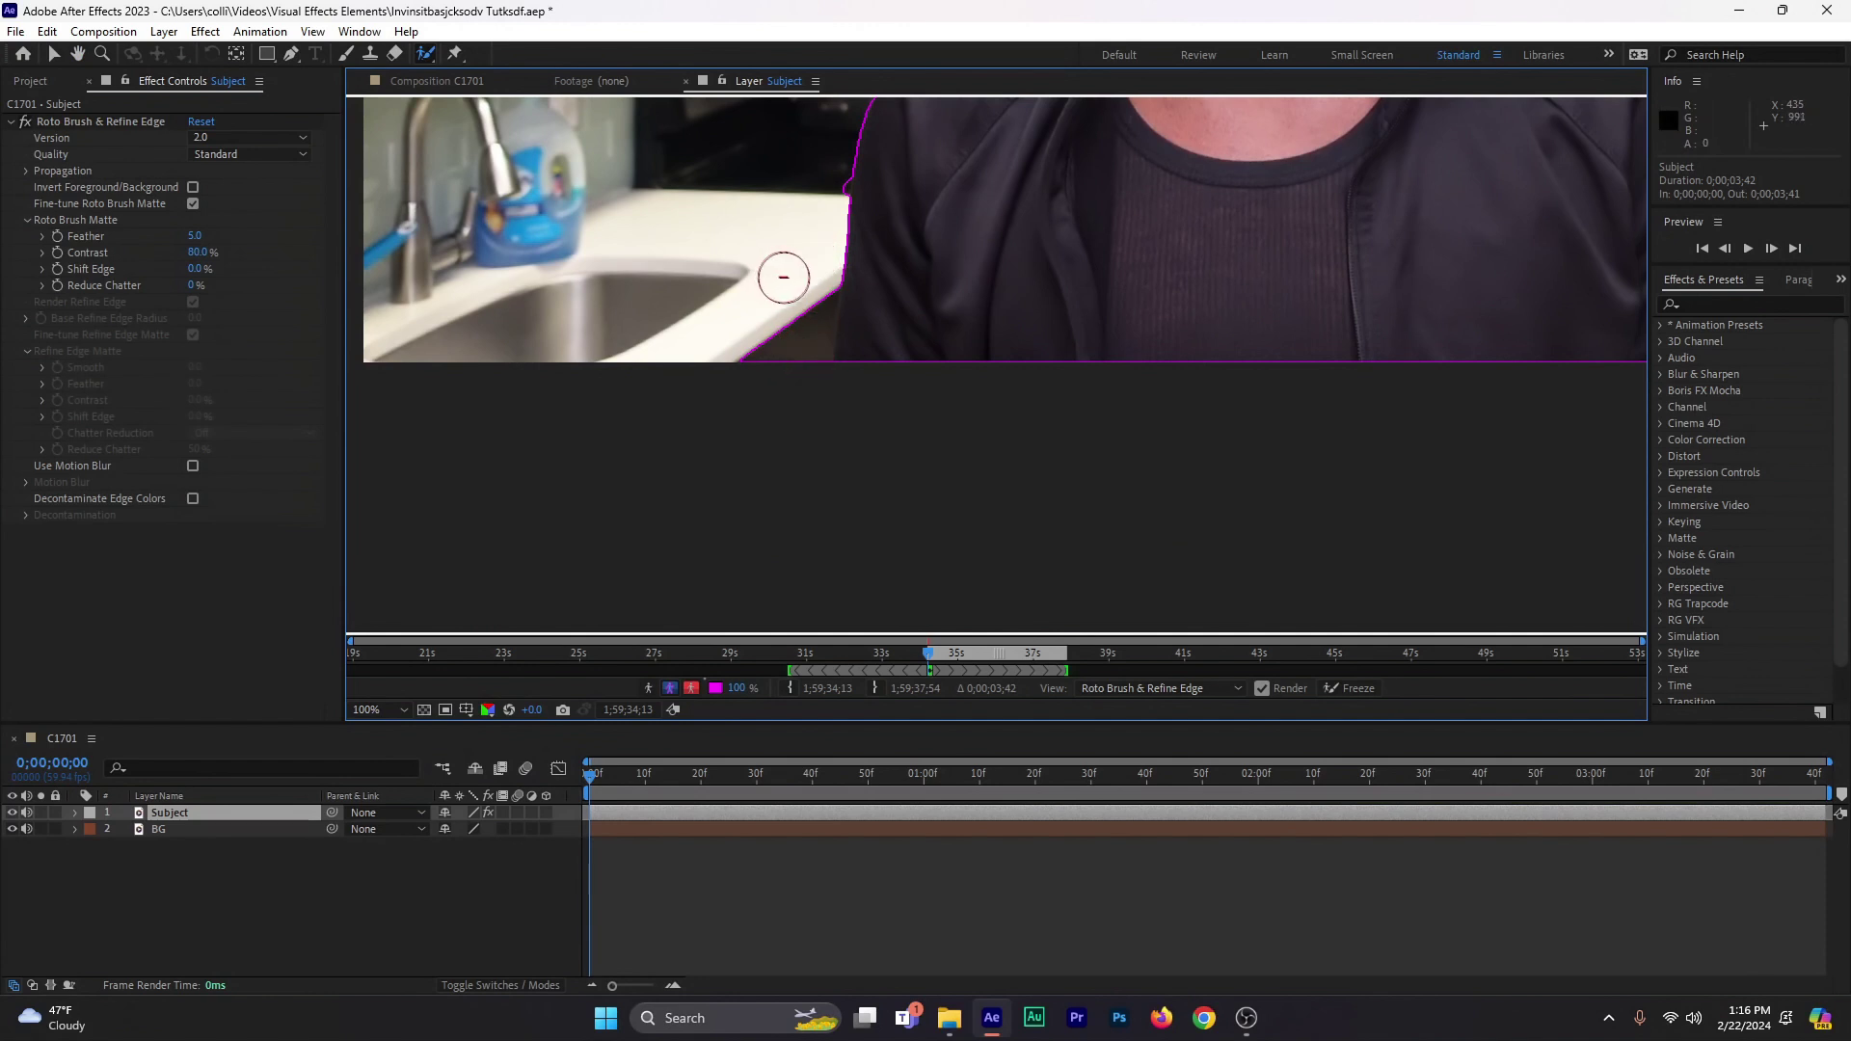
{"action": "mouse_move", "coordinate": [809, 264]}
{"action": "left_mouse_down"}
{"action": "mouse_move", "coordinate": [781, 371]}
{"action": "mouse_move", "coordinate": [789, 331]}
{"action": "mouse_move", "coordinate": [910, 211]}
{"action": "mouse_move", "coordinate": [931, 435]}
{"action": "left_mouse_up"}
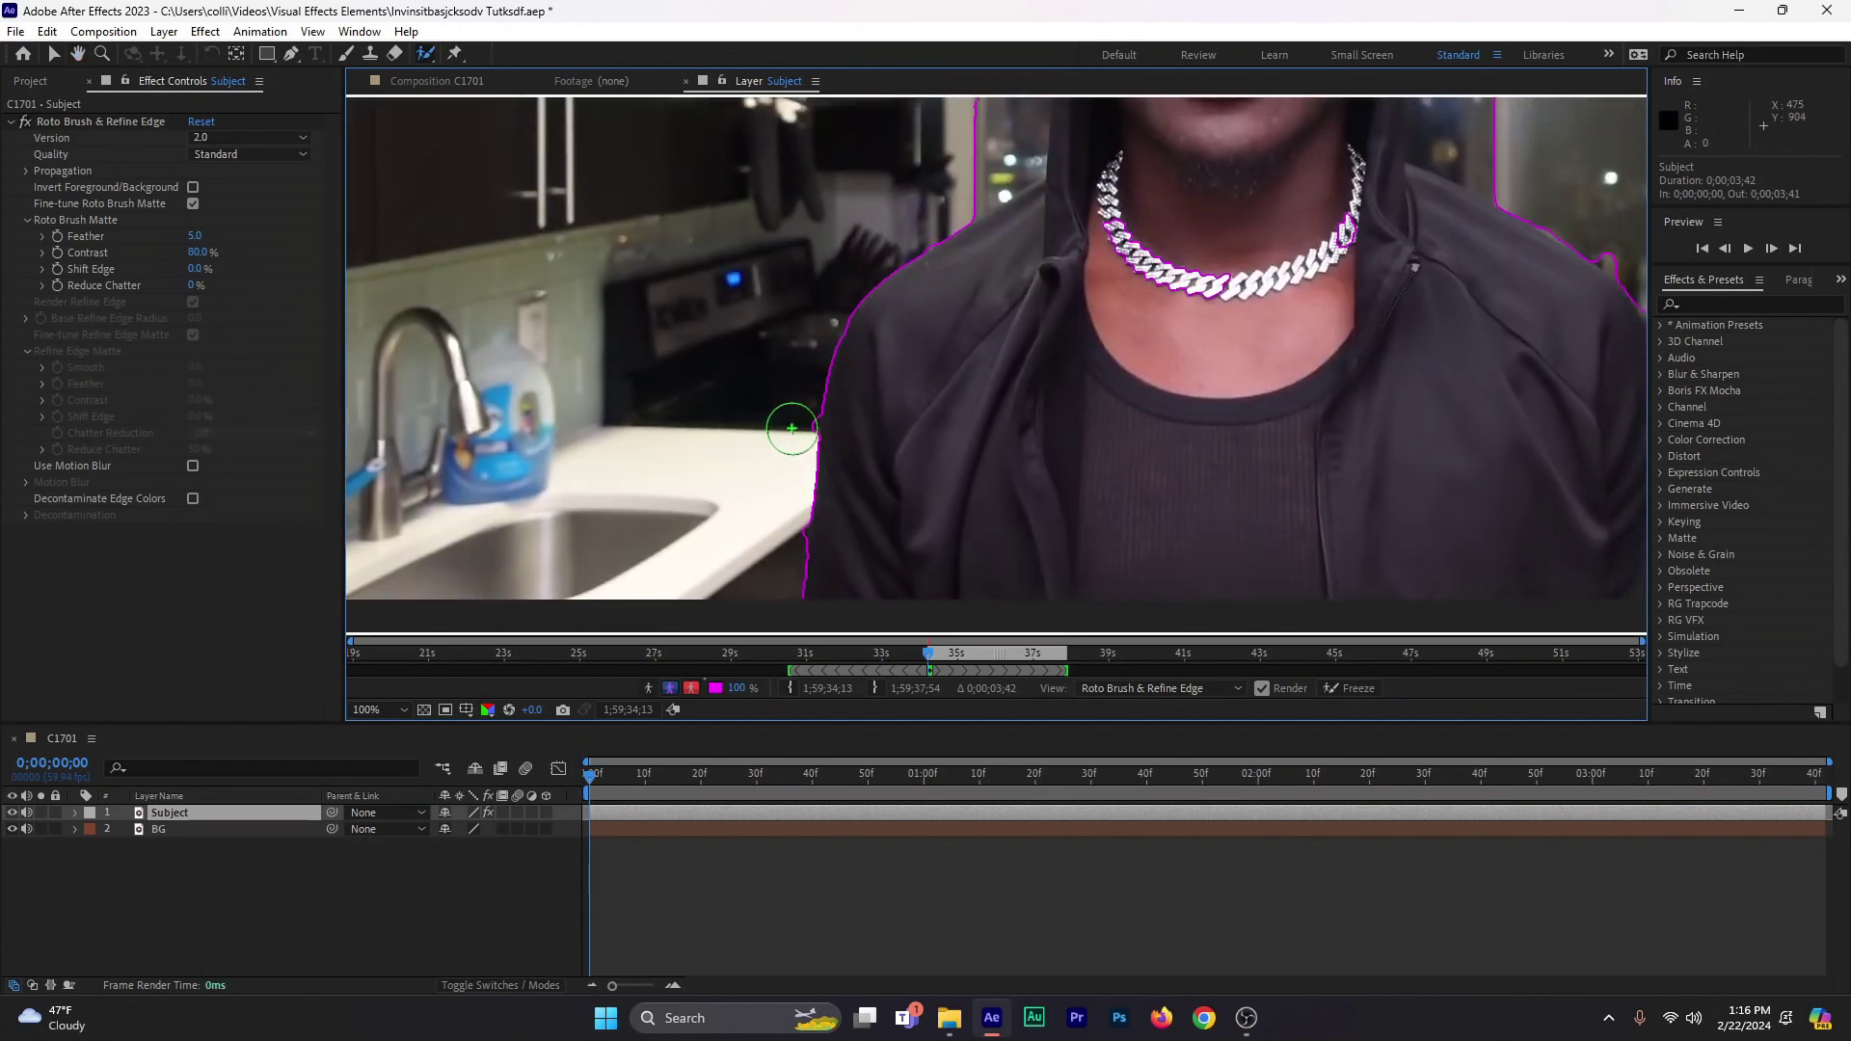
{"action": "left_click", "coordinate": [793, 424], "text": "alt"}
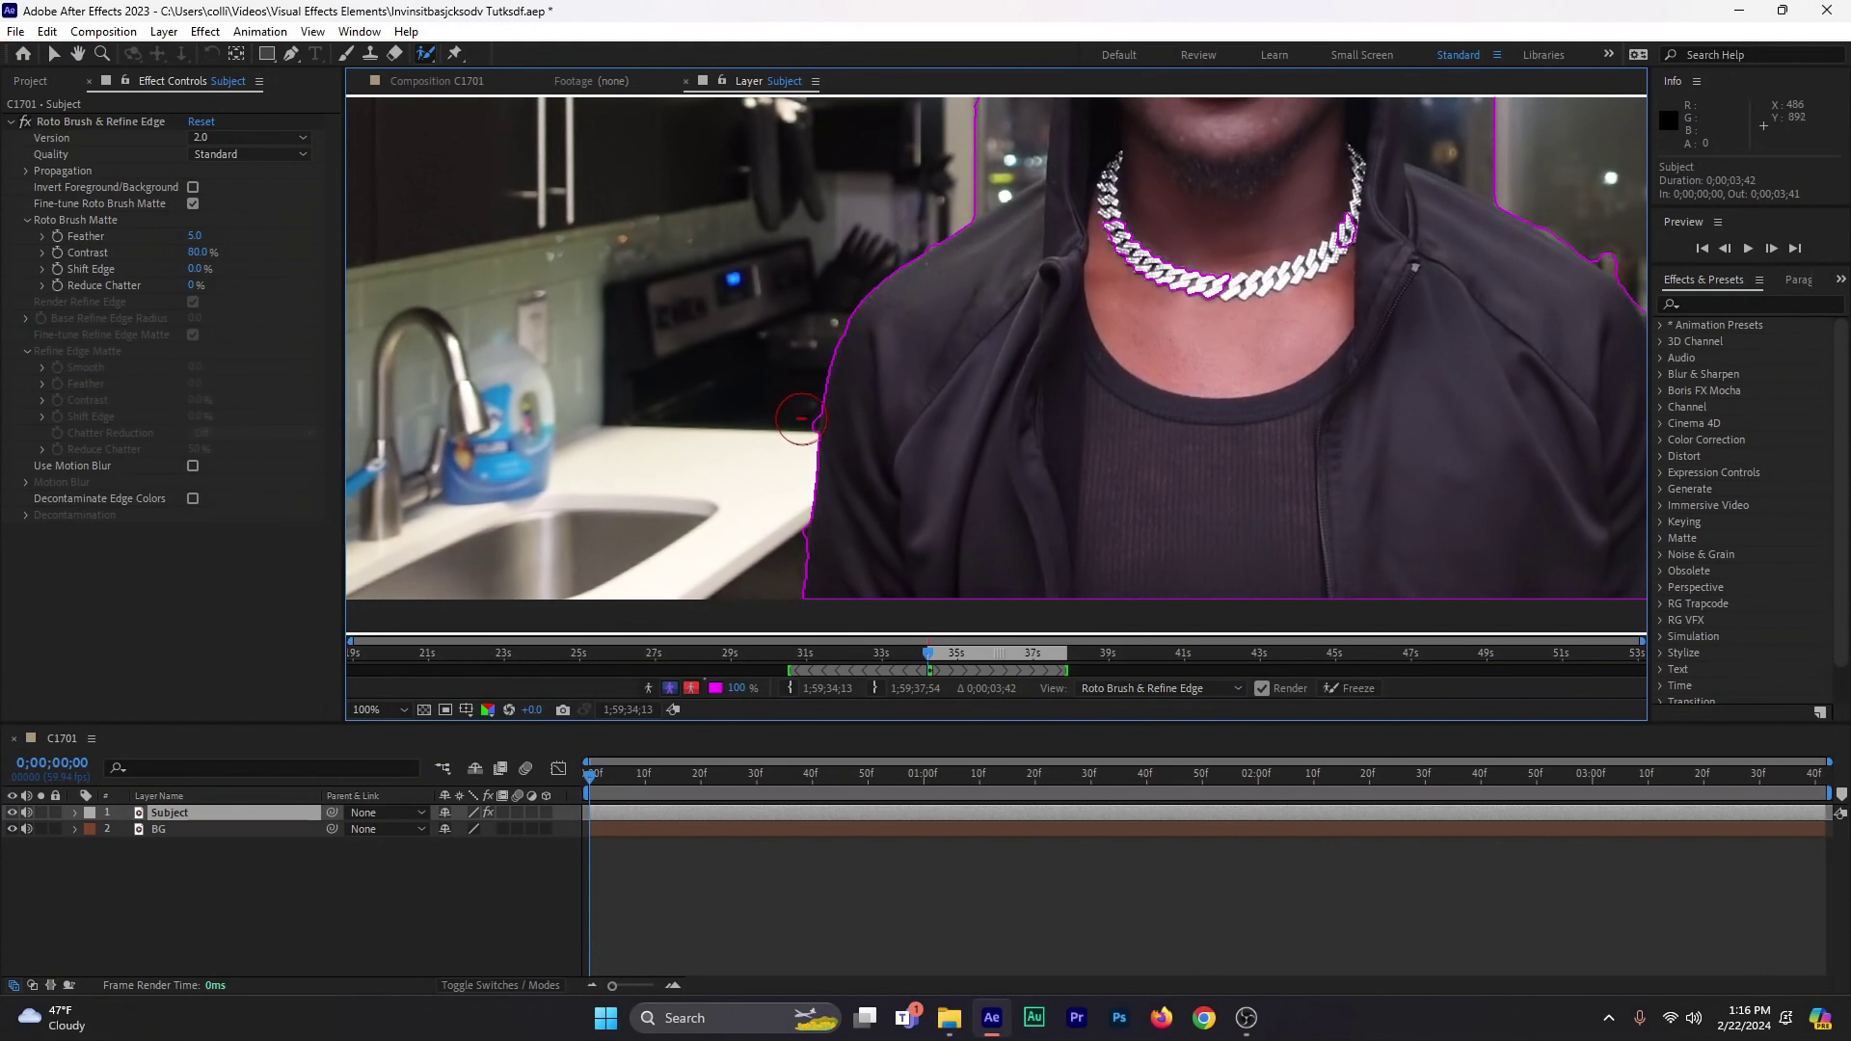
{"action": "left_click", "coordinate": [779, 526], "text": "alt"}
- Subtract the window area on the stove side of the hood from the Roto Brush selection and add the hood's edge back
{"action": "mouse_move", "coordinate": [826, 559]}
{"action": "left_mouse_down"}
{"action": "mouse_move", "coordinate": [847, 546]}
{"action": "mouse_move", "coordinate": [916, 351]}
{"action": "mouse_move", "coordinate": [1005, 278]}
{"action": "mouse_move", "coordinate": [911, 511]}
{"action": "mouse_move", "coordinate": [945, 537]}
{"action": "mouse_move", "coordinate": [892, 207]}
{"action": "left_mouse_up"}
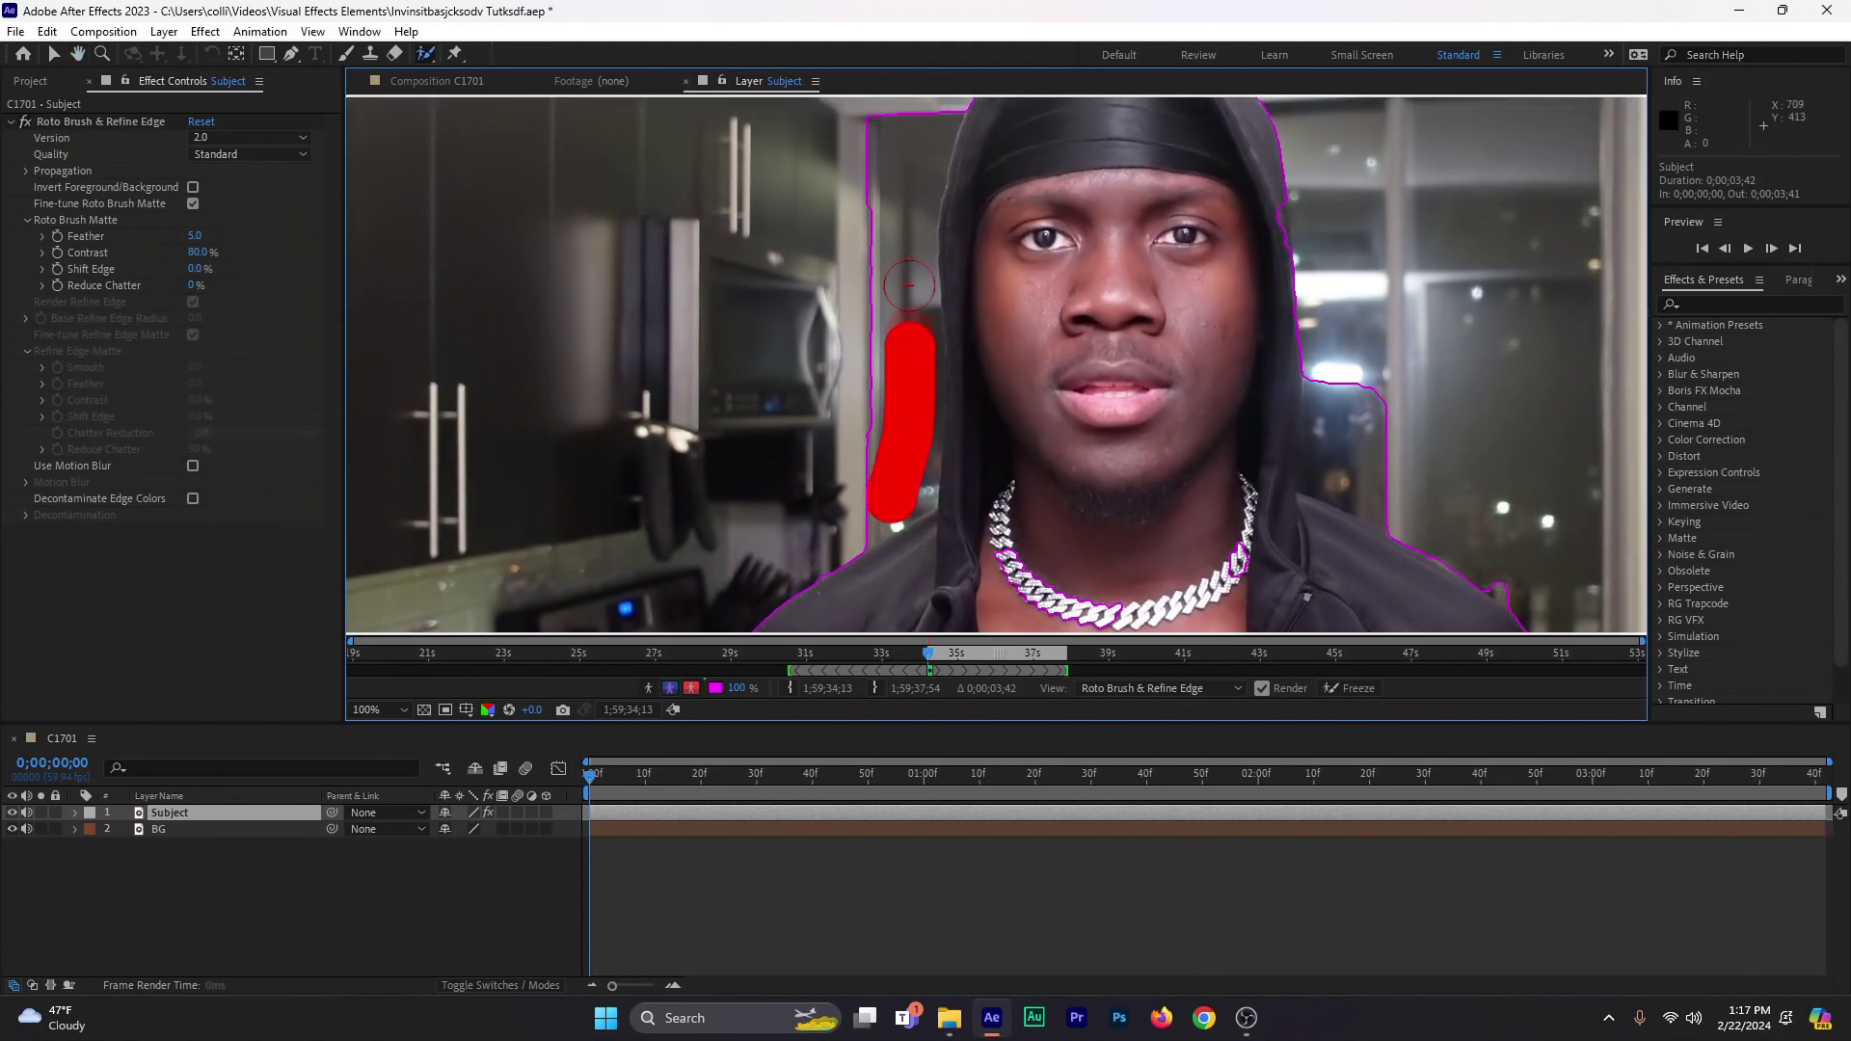
{"action": "left_click_drag", "start_coordinate": [971, 302], "coordinate": [972, 439]}
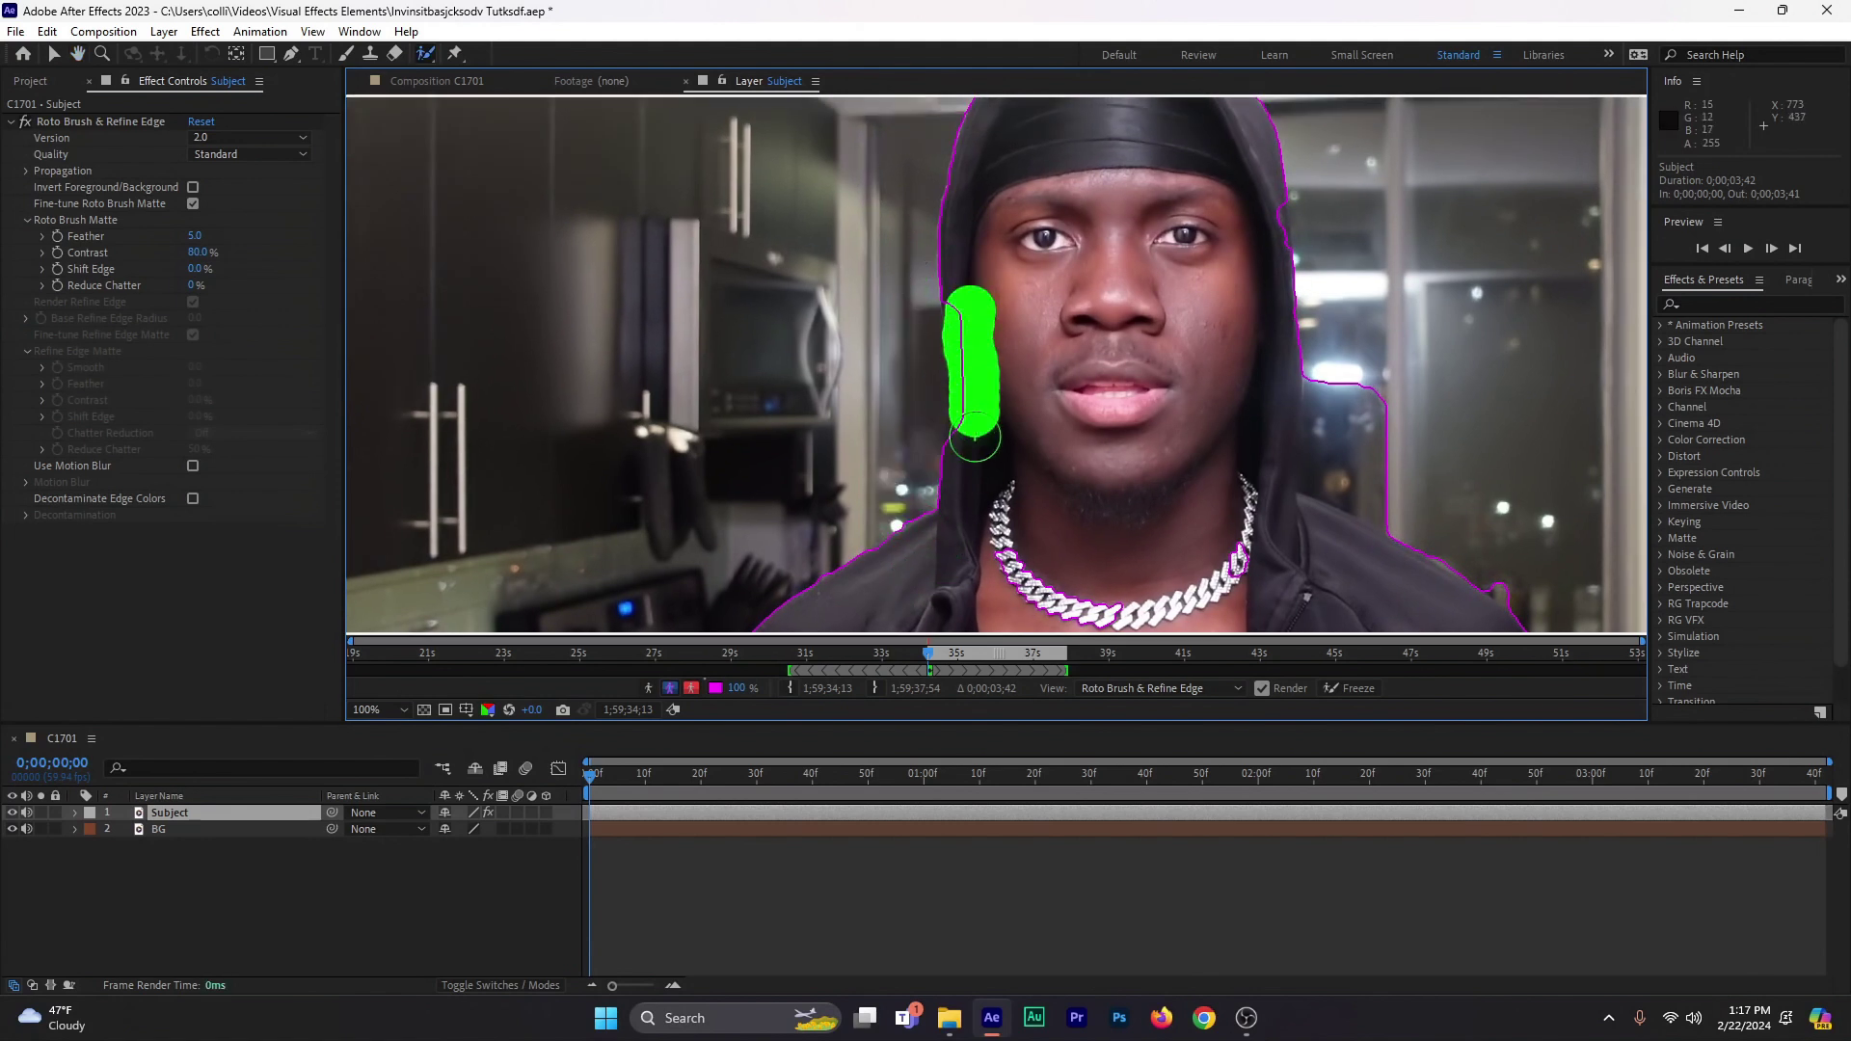
{"action": "left_click_drag", "start_coordinate": [1227, 475], "coordinate": [1002, 341]}
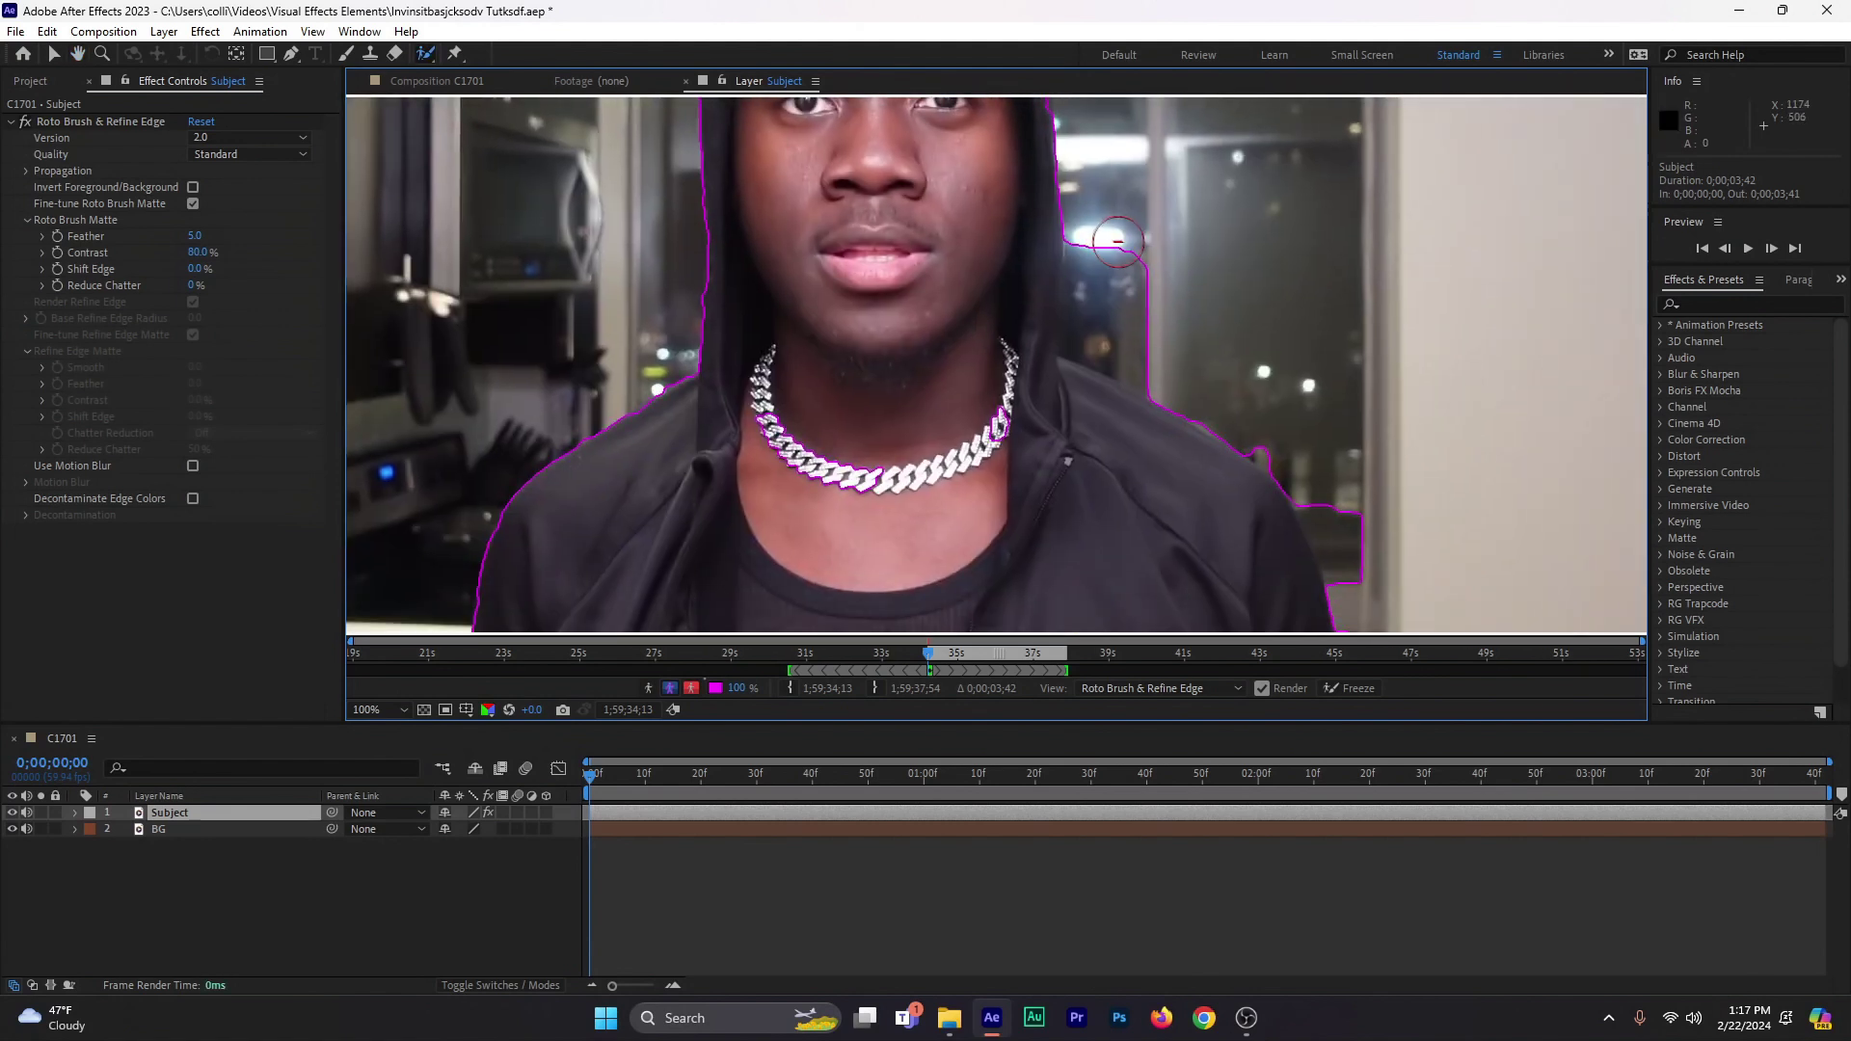
- Subtract the window area beside the hood and add the jacket shoulder and the chain necklace back to the Roto Brush selection
{"action": "left_click_drag", "start_coordinate": [1113, 223], "coordinate": [1102, 328]}
{"action": "left_click_drag", "start_coordinate": [1065, 427], "coordinate": [1203, 551]}
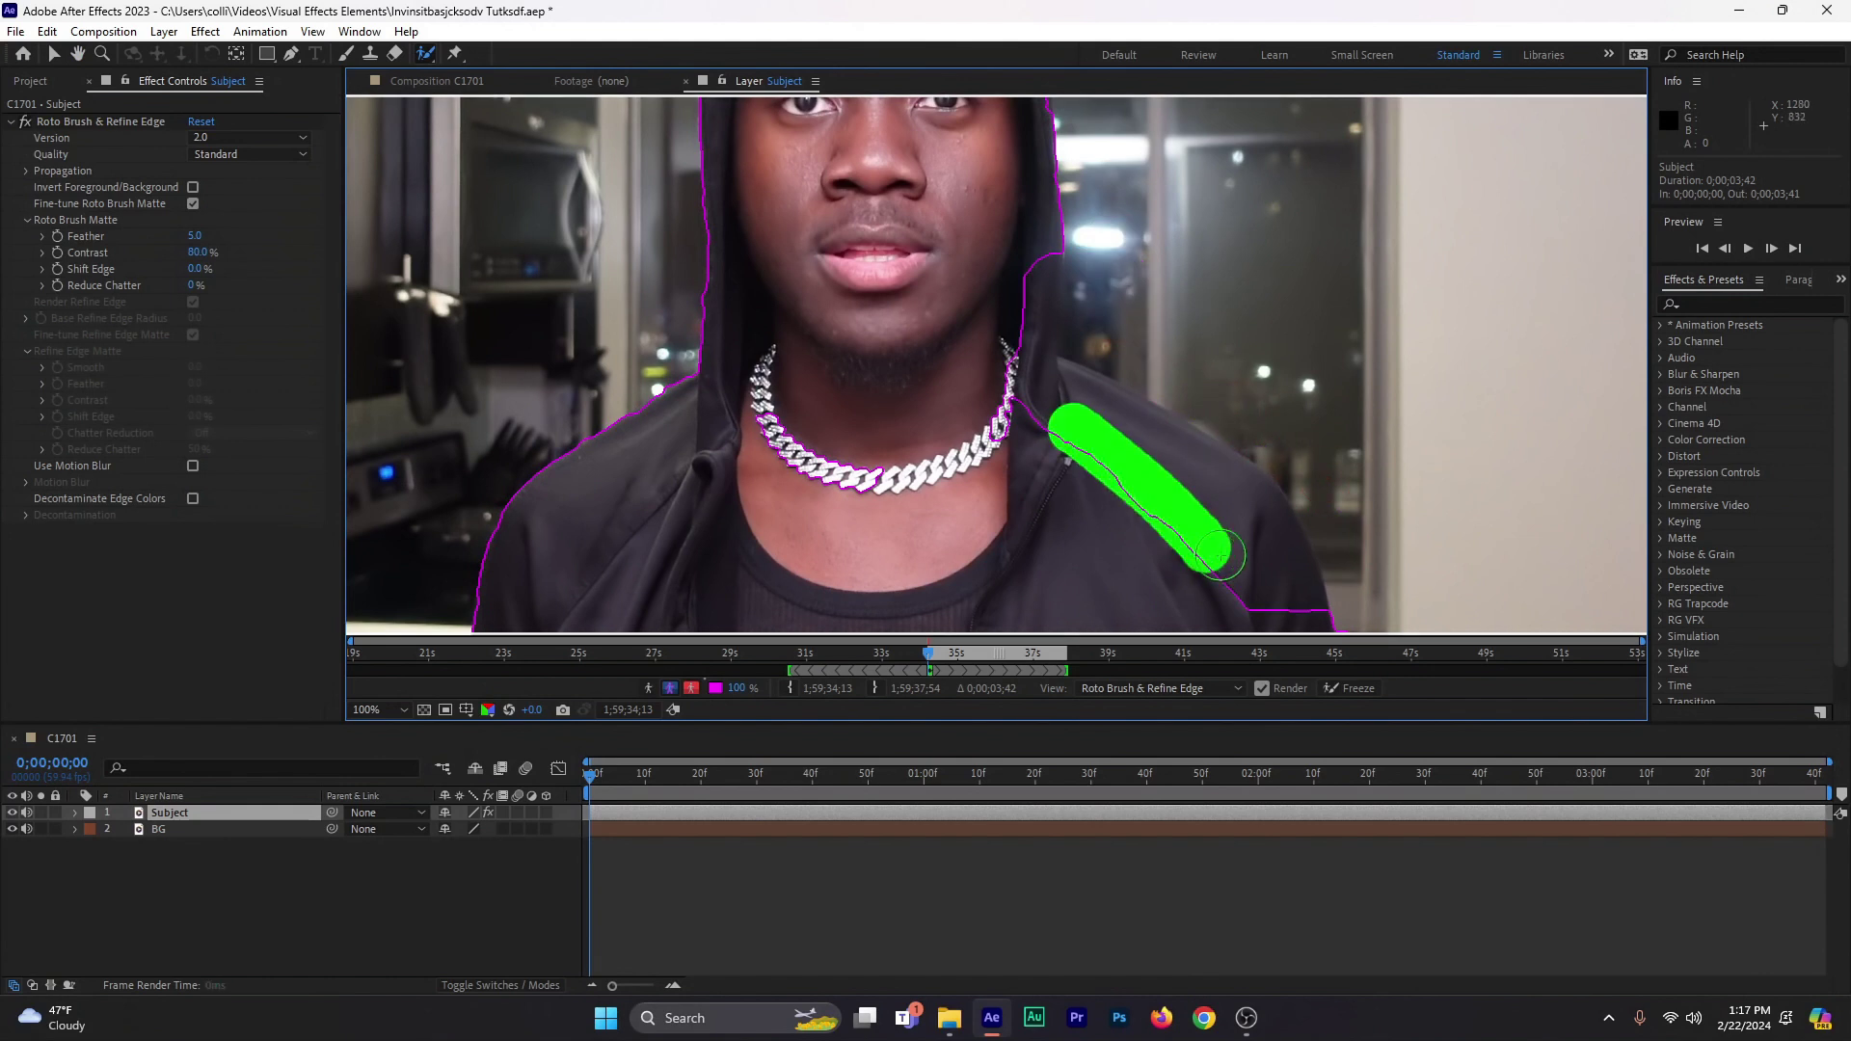
{"action": "left_click_drag", "start_coordinate": [989, 359], "coordinate": [952, 501]}
{"action": "mouse_move", "coordinate": [1017, 424]}
{"action": "left_mouse_down"}
{"action": "mouse_move", "coordinate": [943, 475]}
{"action": "mouse_move", "coordinate": [853, 487]}
{"action": "left_mouse_up"}
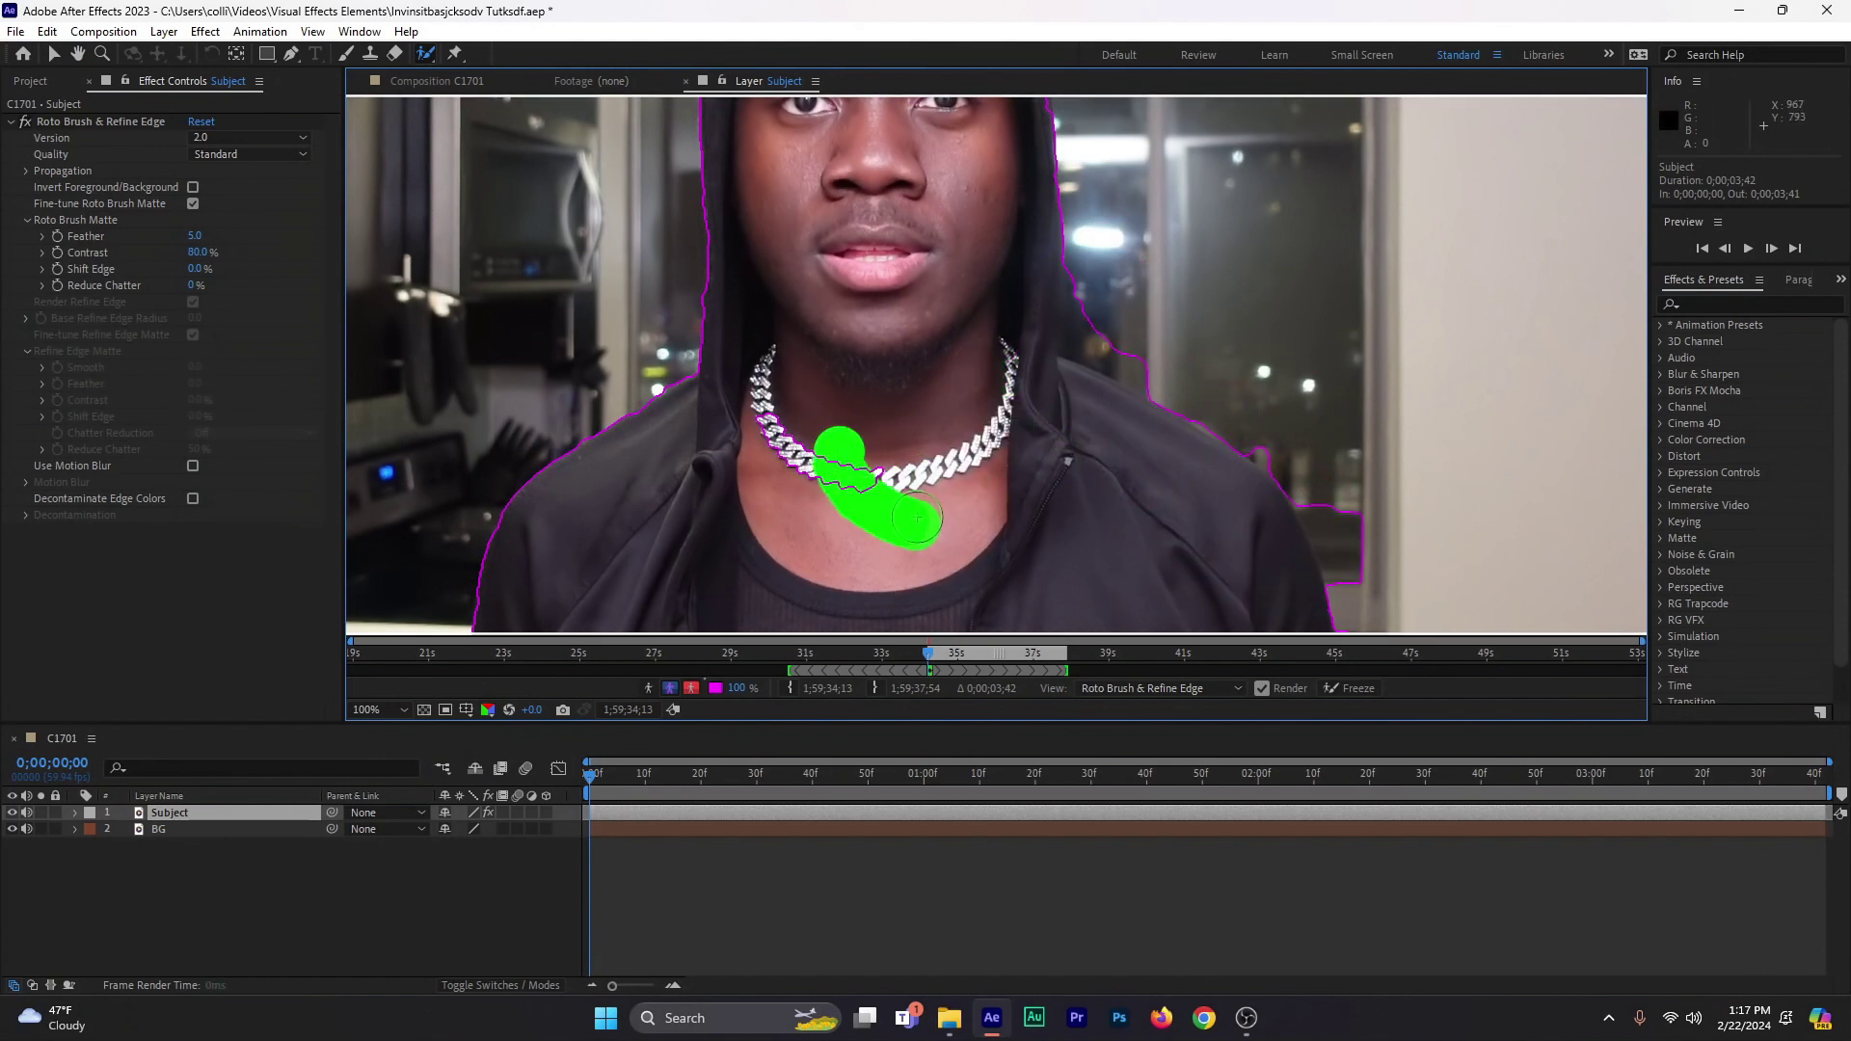
{"action": "left_click", "coordinate": [768, 417]}
- Subtract the remaining window area above the jacket's shoulder from the Roto Brush selection and refine the hood's edge beside the neck
{"action": "mouse_move", "coordinate": [1080, 541]}
{"action": "left_mouse_down"}
{"action": "mouse_move", "coordinate": [974, 387]}
{"action": "mouse_move", "coordinate": [907, 329]}
{"action": "left_mouse_up"}
{"action": "left_click_drag", "start_coordinate": [1184, 278], "coordinate": [1219, 474]}
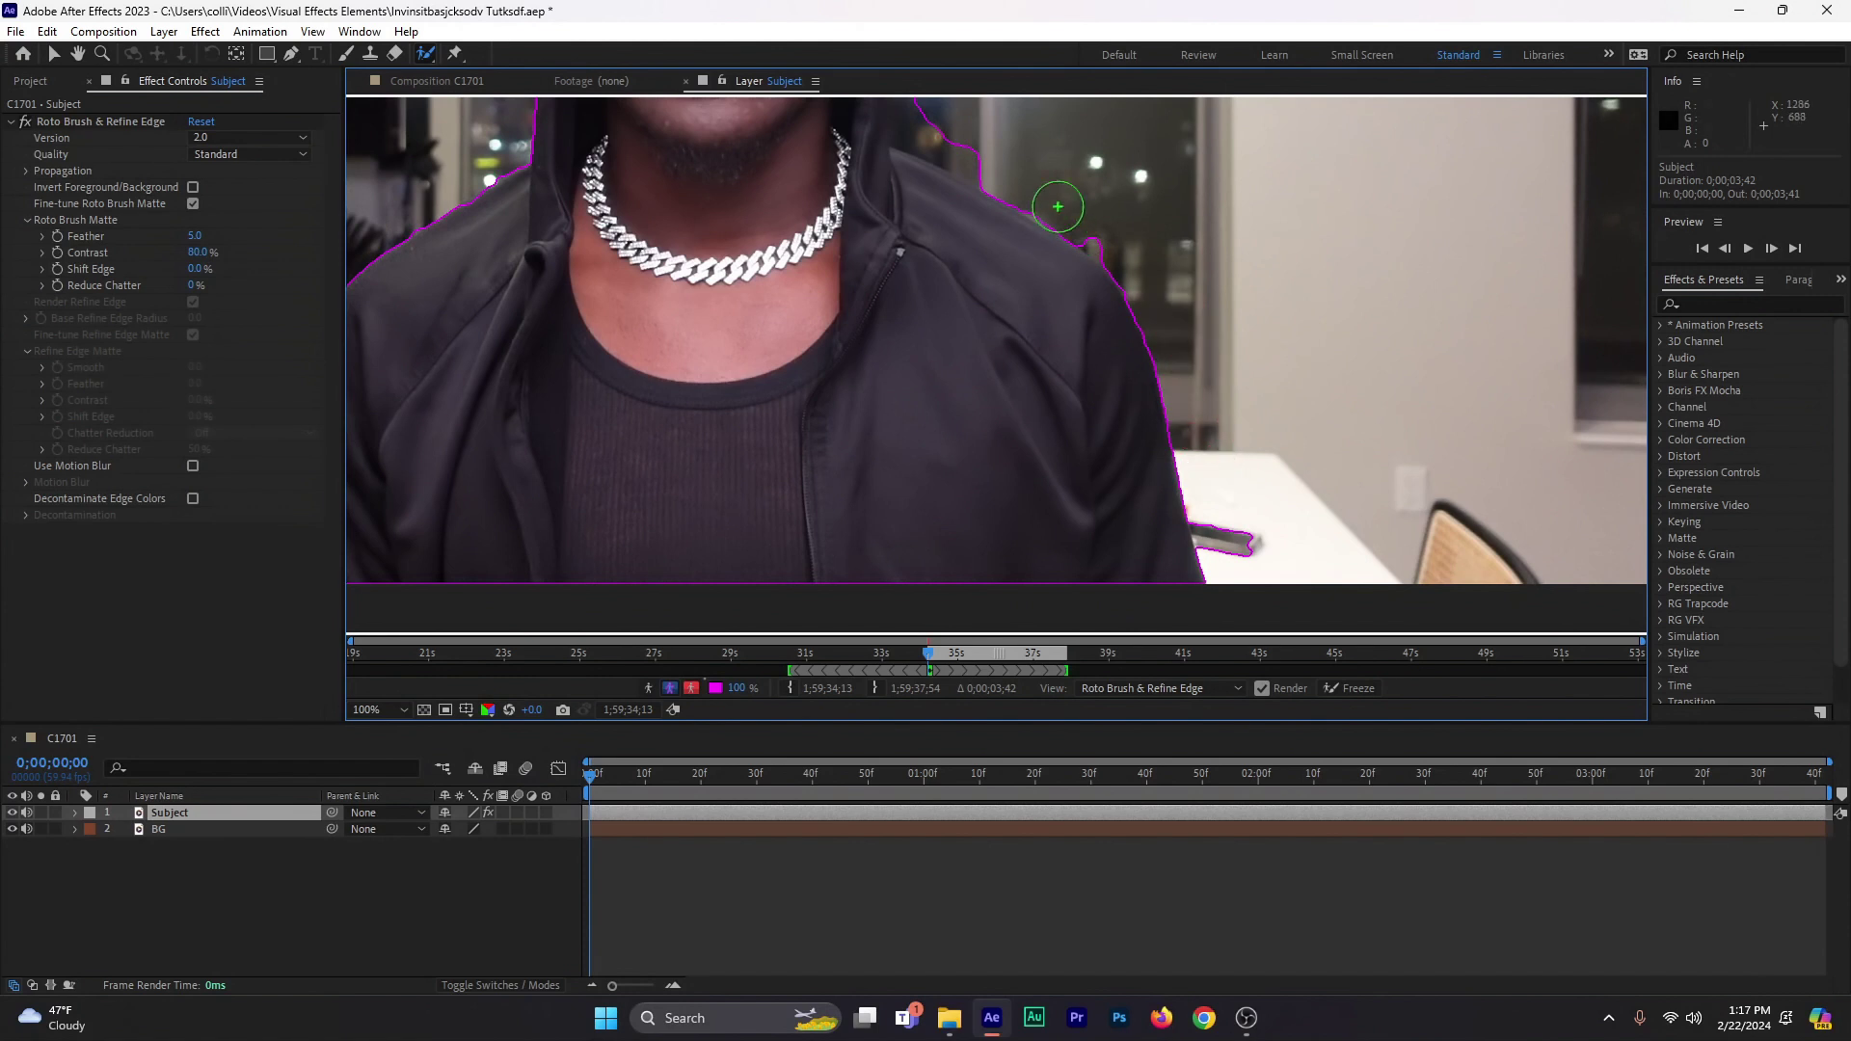
{"action": "left_click_drag", "start_coordinate": [1013, 166], "coordinate": [916, 111]}
{"action": "scroll", "coordinate": [981, 200], "scroll_direction": "up", "scroll_amount": 5}
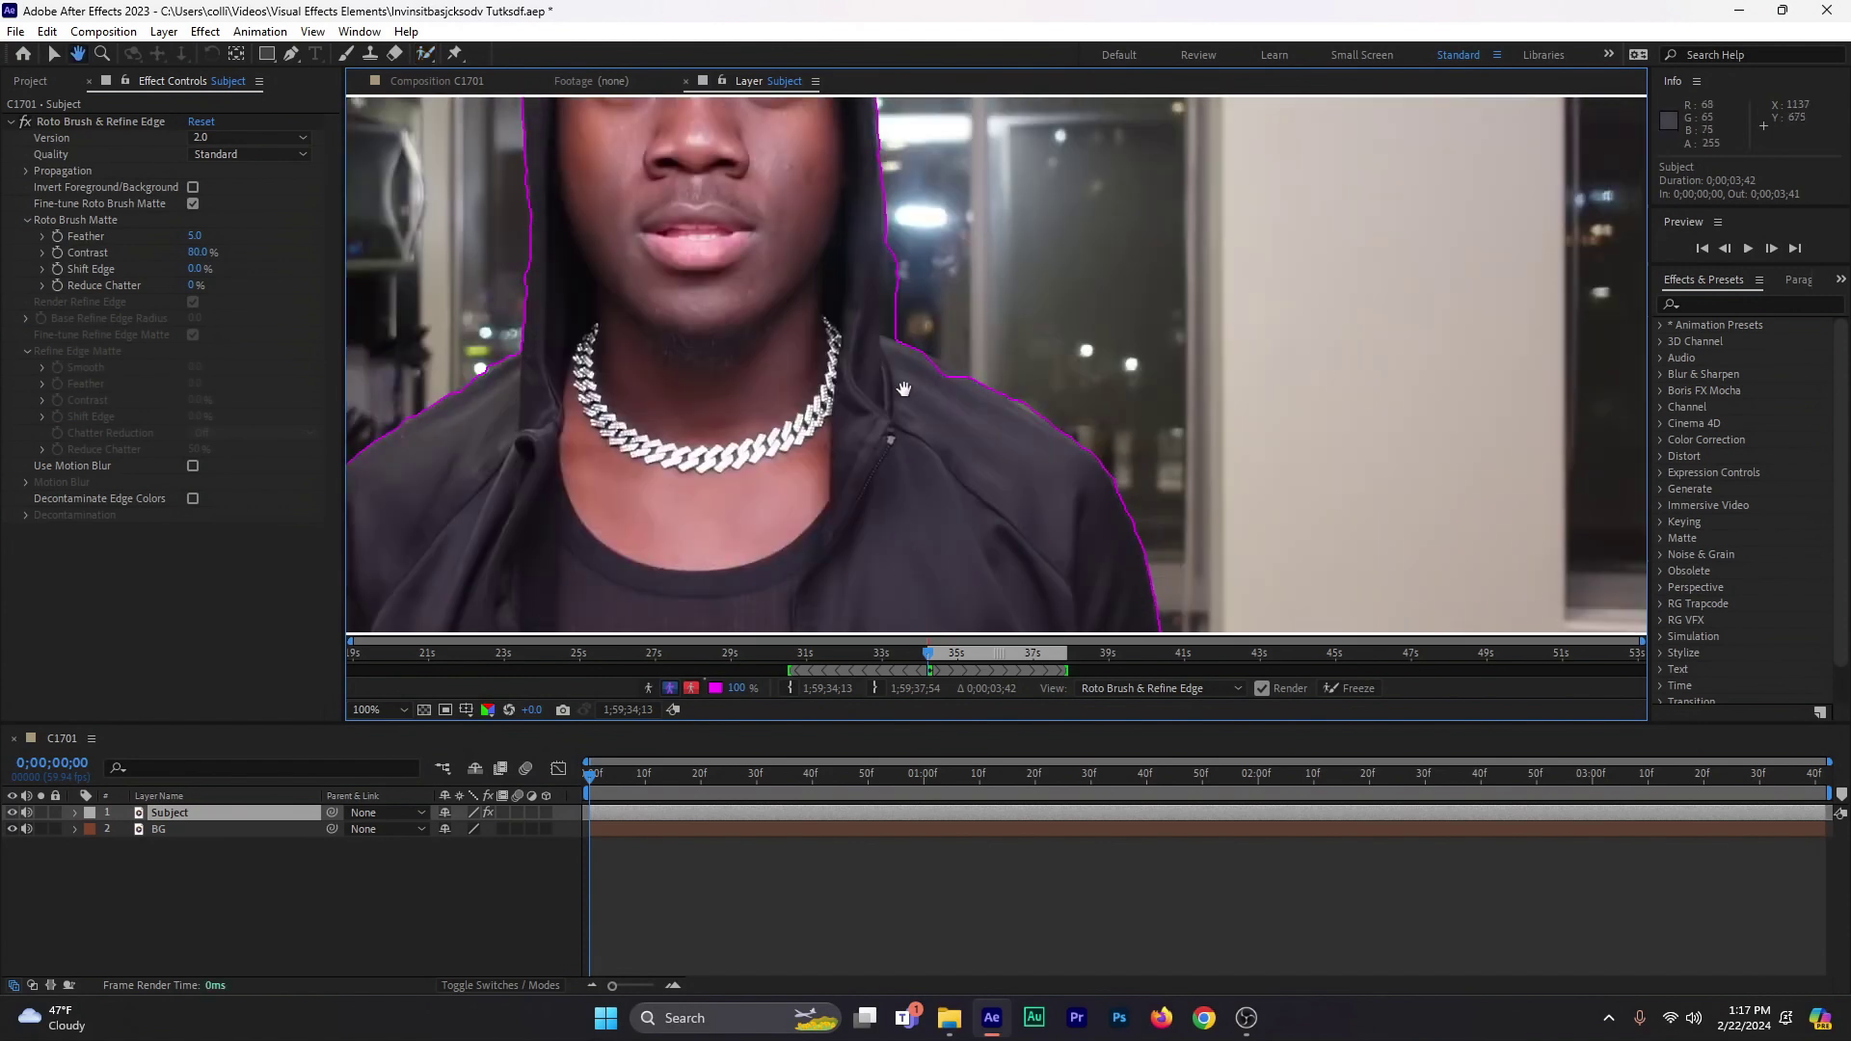
{"action": "left_click_drag", "start_coordinate": [916, 301], "coordinate": [926, 371]}
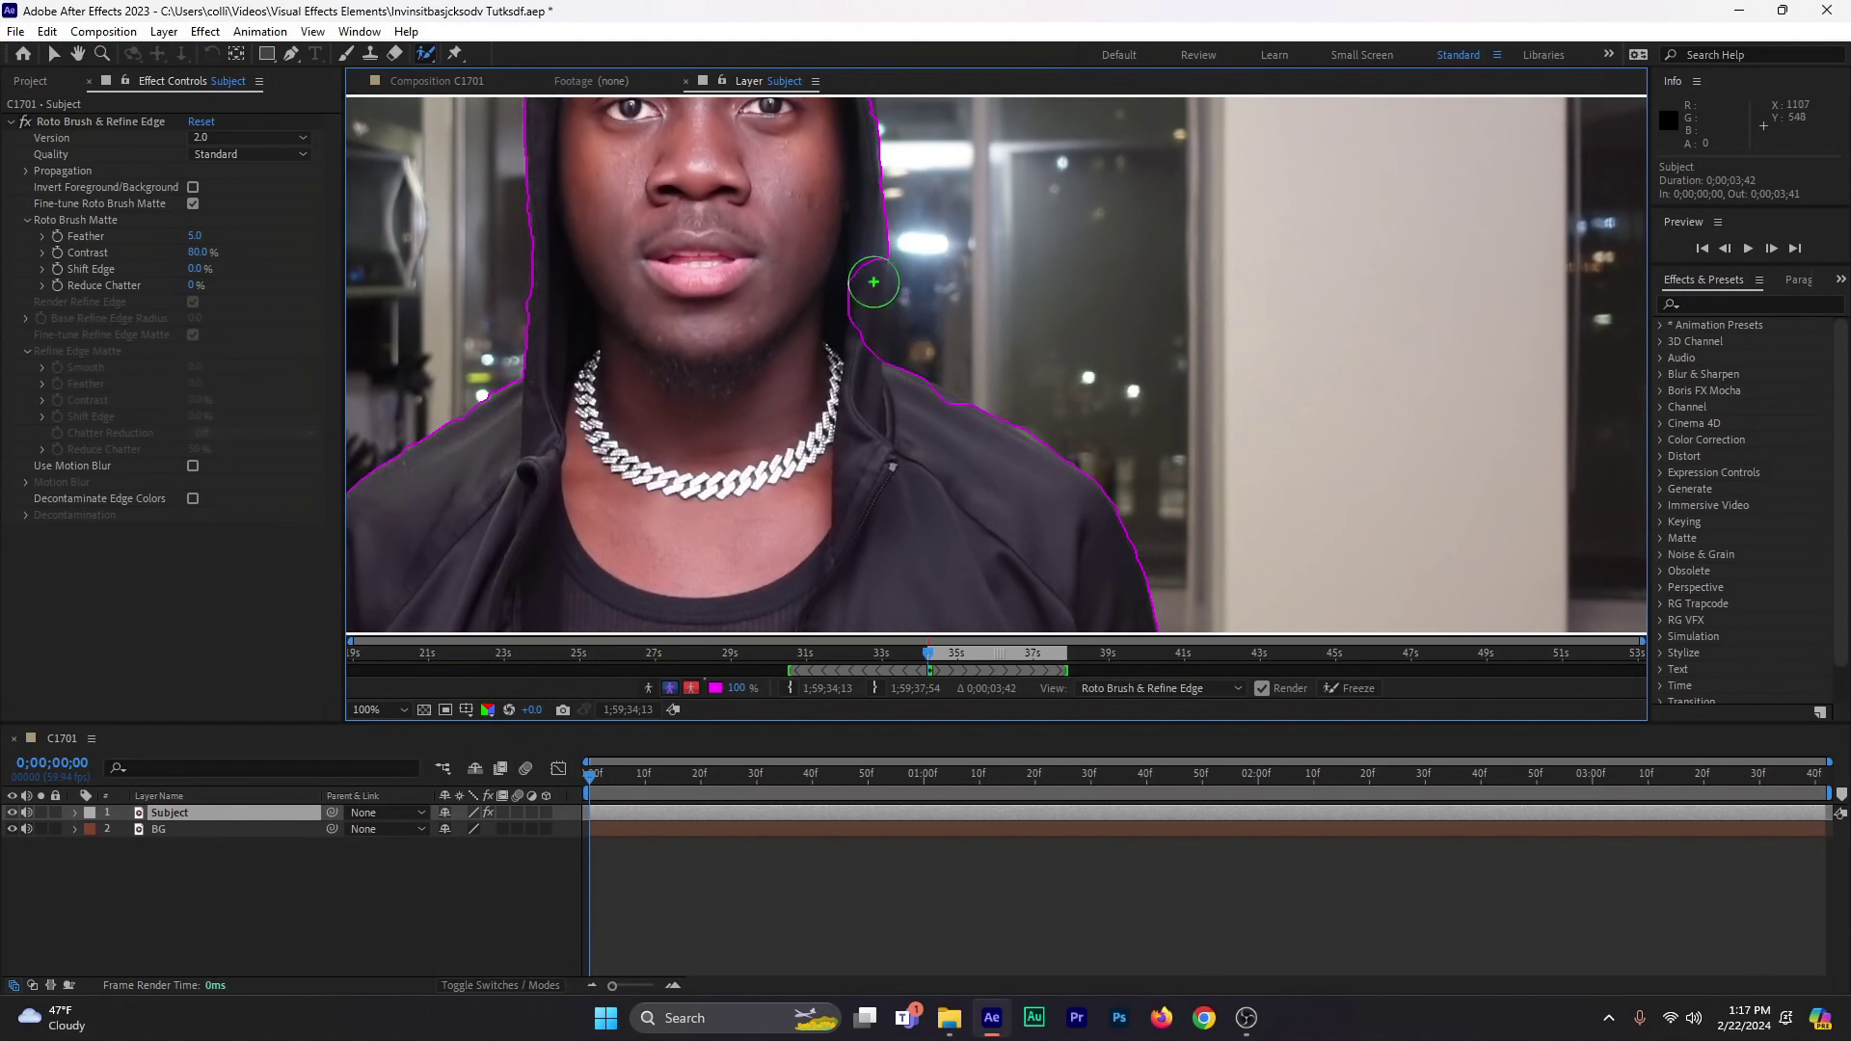
{"action": "mouse_move", "coordinate": [856, 243]}
{"action": "left_mouse_down"}
{"action": "mouse_move", "coordinate": [856, 362]}
{"action": "mouse_move", "coordinate": [835, 289]}
{"action": "left_mouse_up"}
- Add the jacket's shoulder edge to the Roto Brush selection and subtract the dark object on the white table beside the sleeve
{"action": "scroll", "coordinate": [835, 289], "scroll_direction": "down", "scroll_amount": 4}
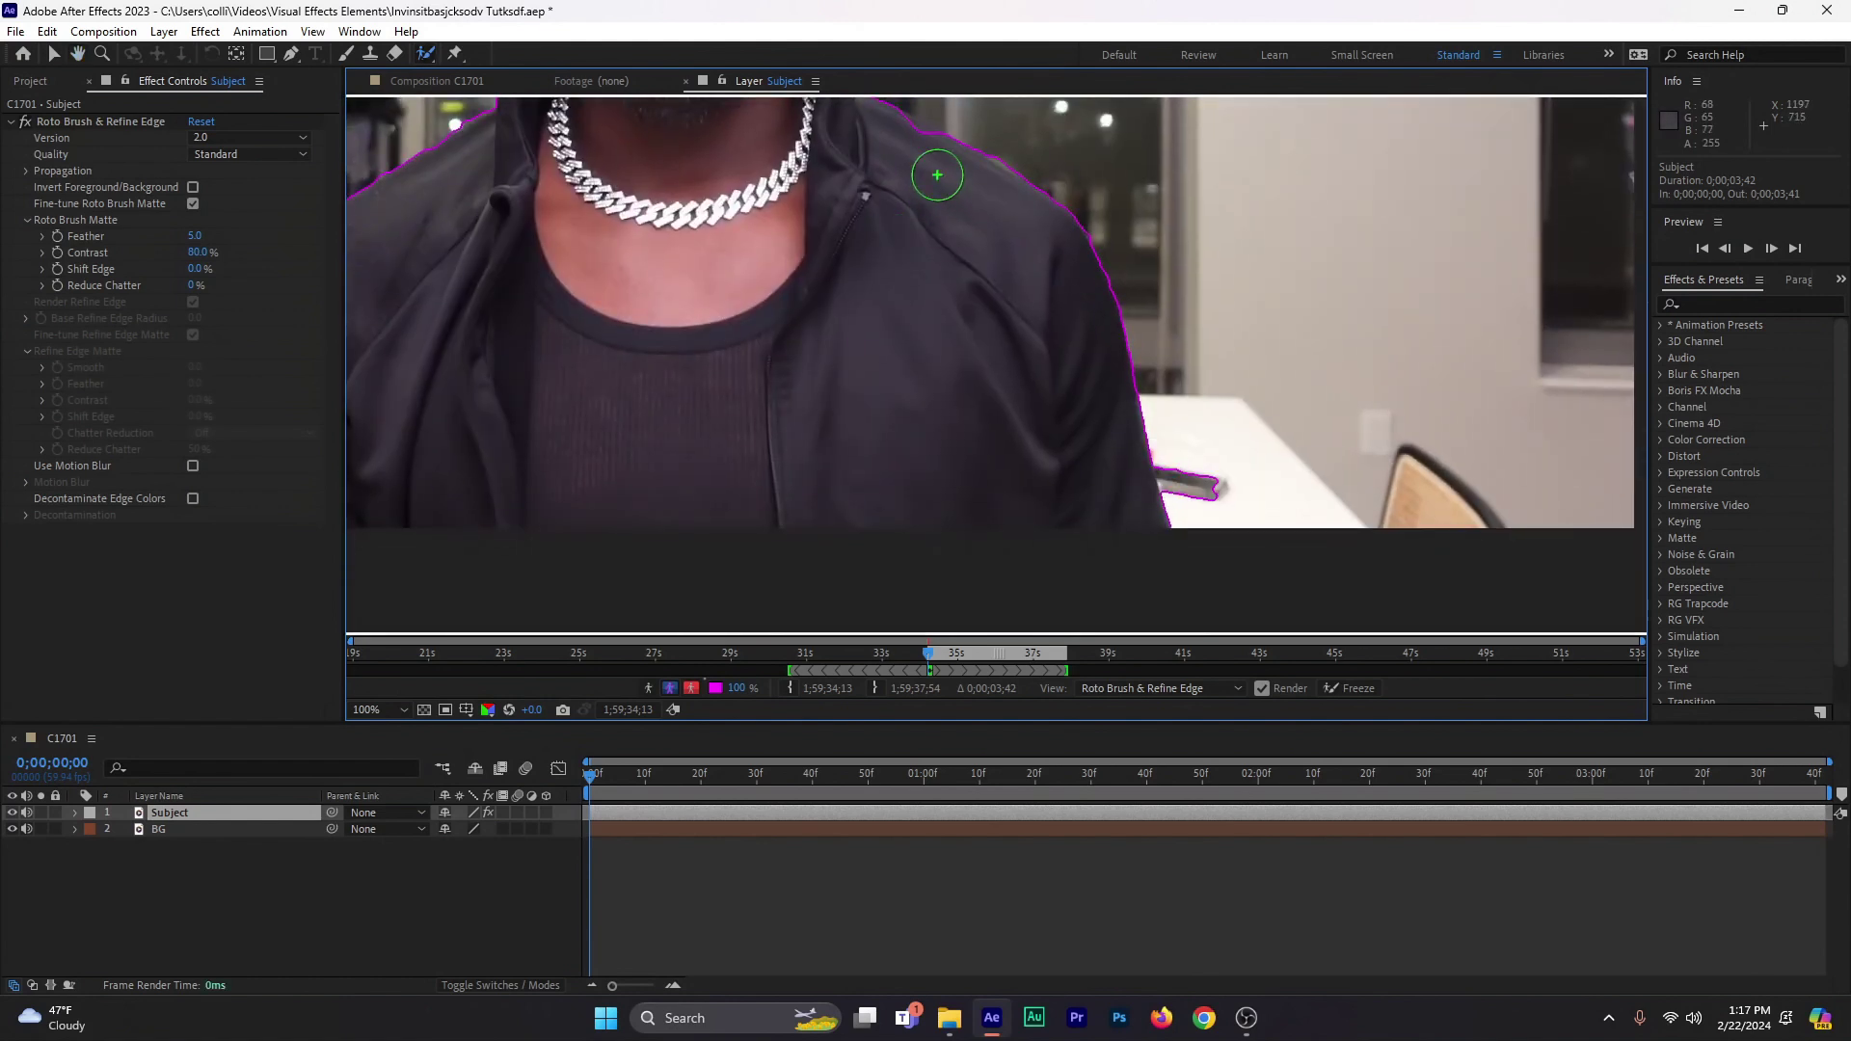
{"action": "left_click_drag", "start_coordinate": [916, 145], "coordinate": [920, 159]}
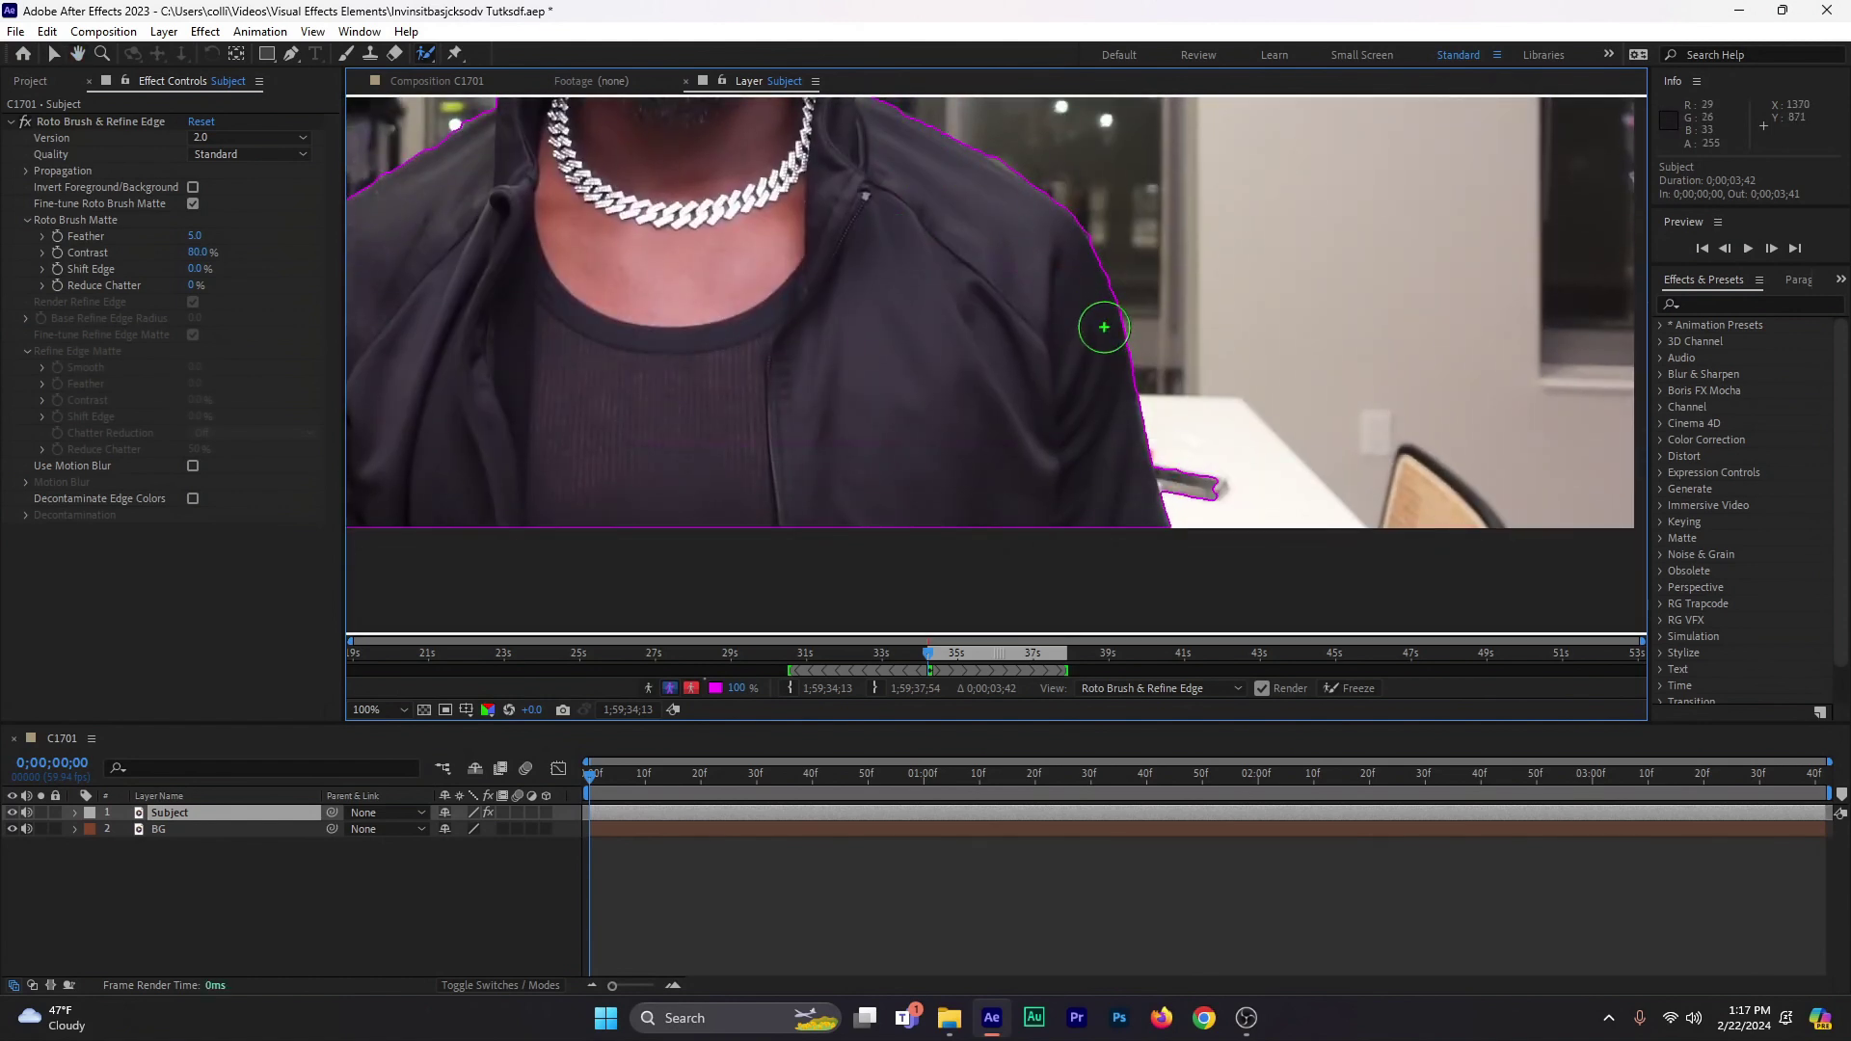
{"action": "scroll", "coordinate": [1099, 322], "scroll_direction": "down", "scroll_amount": 4}
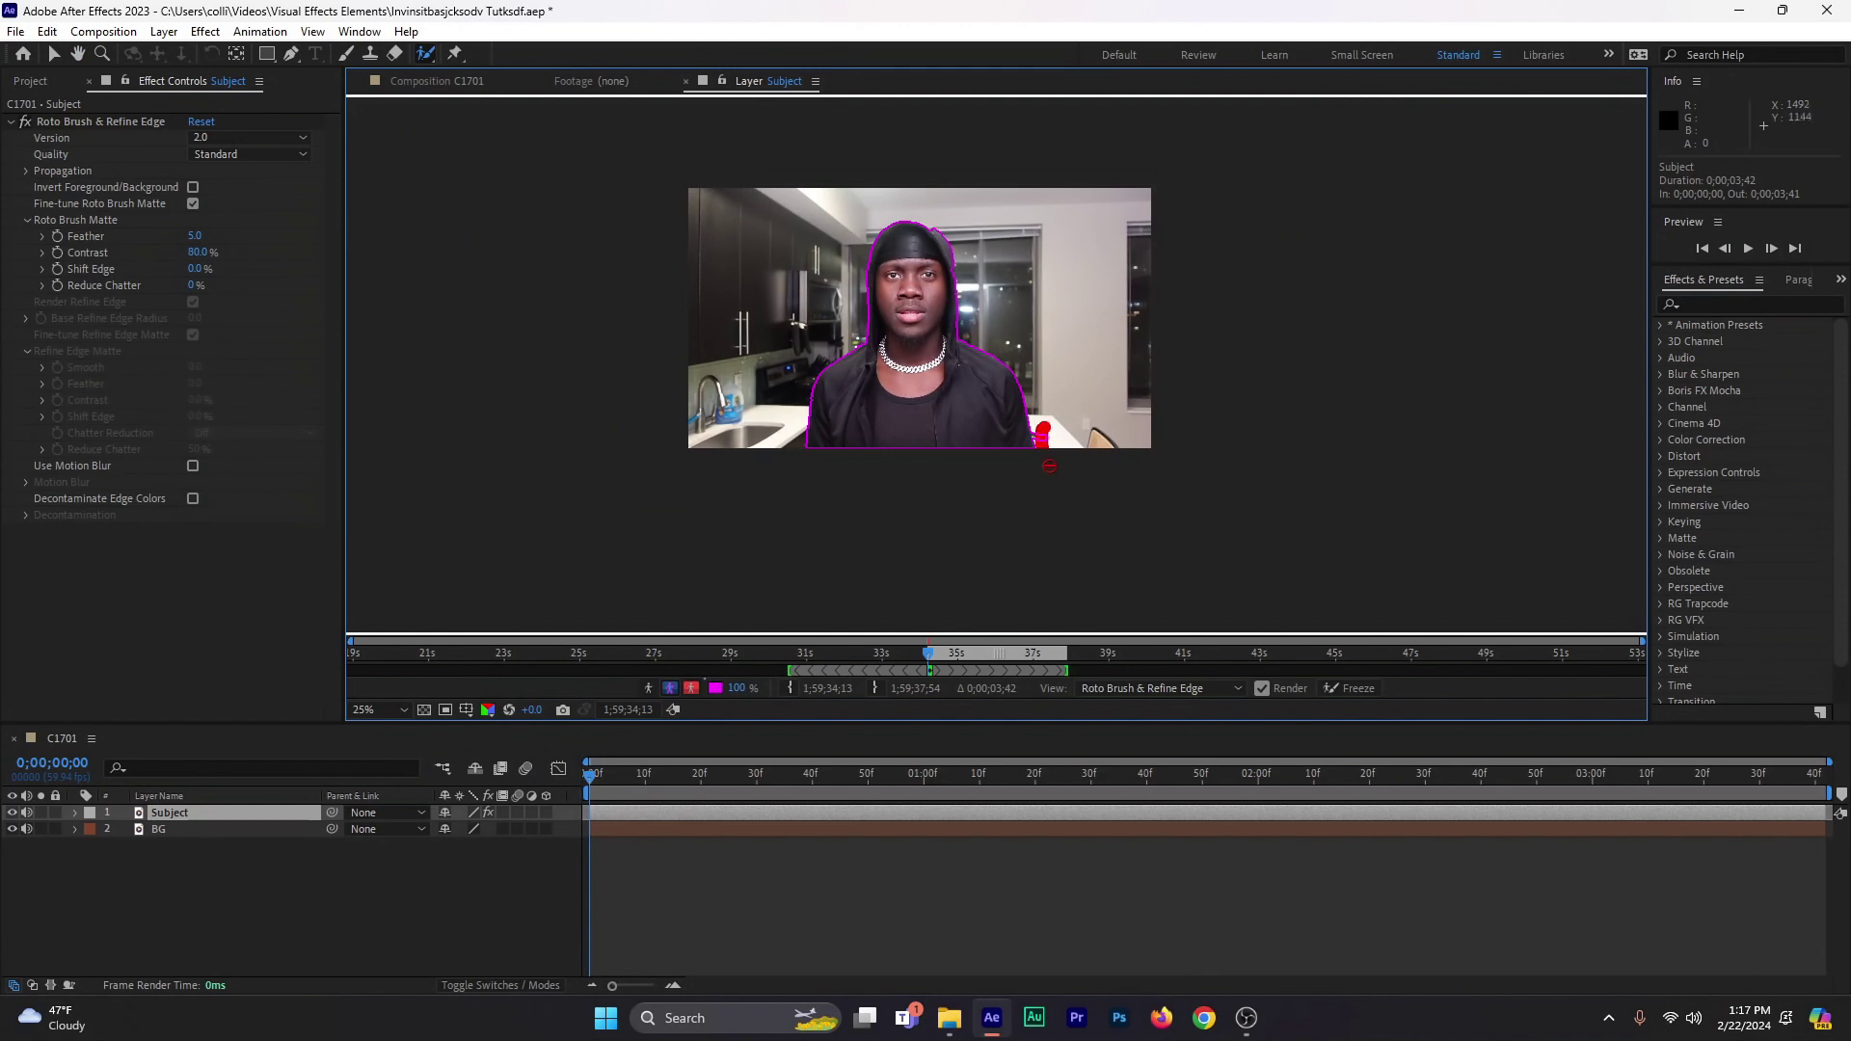
- Add the hood's window-side edge and top to the Roto Brush selection and subtract the window area beside the hood
{"action": "scroll", "coordinate": [970, 356], "scroll_direction": "up", "scroll_amount": 5}
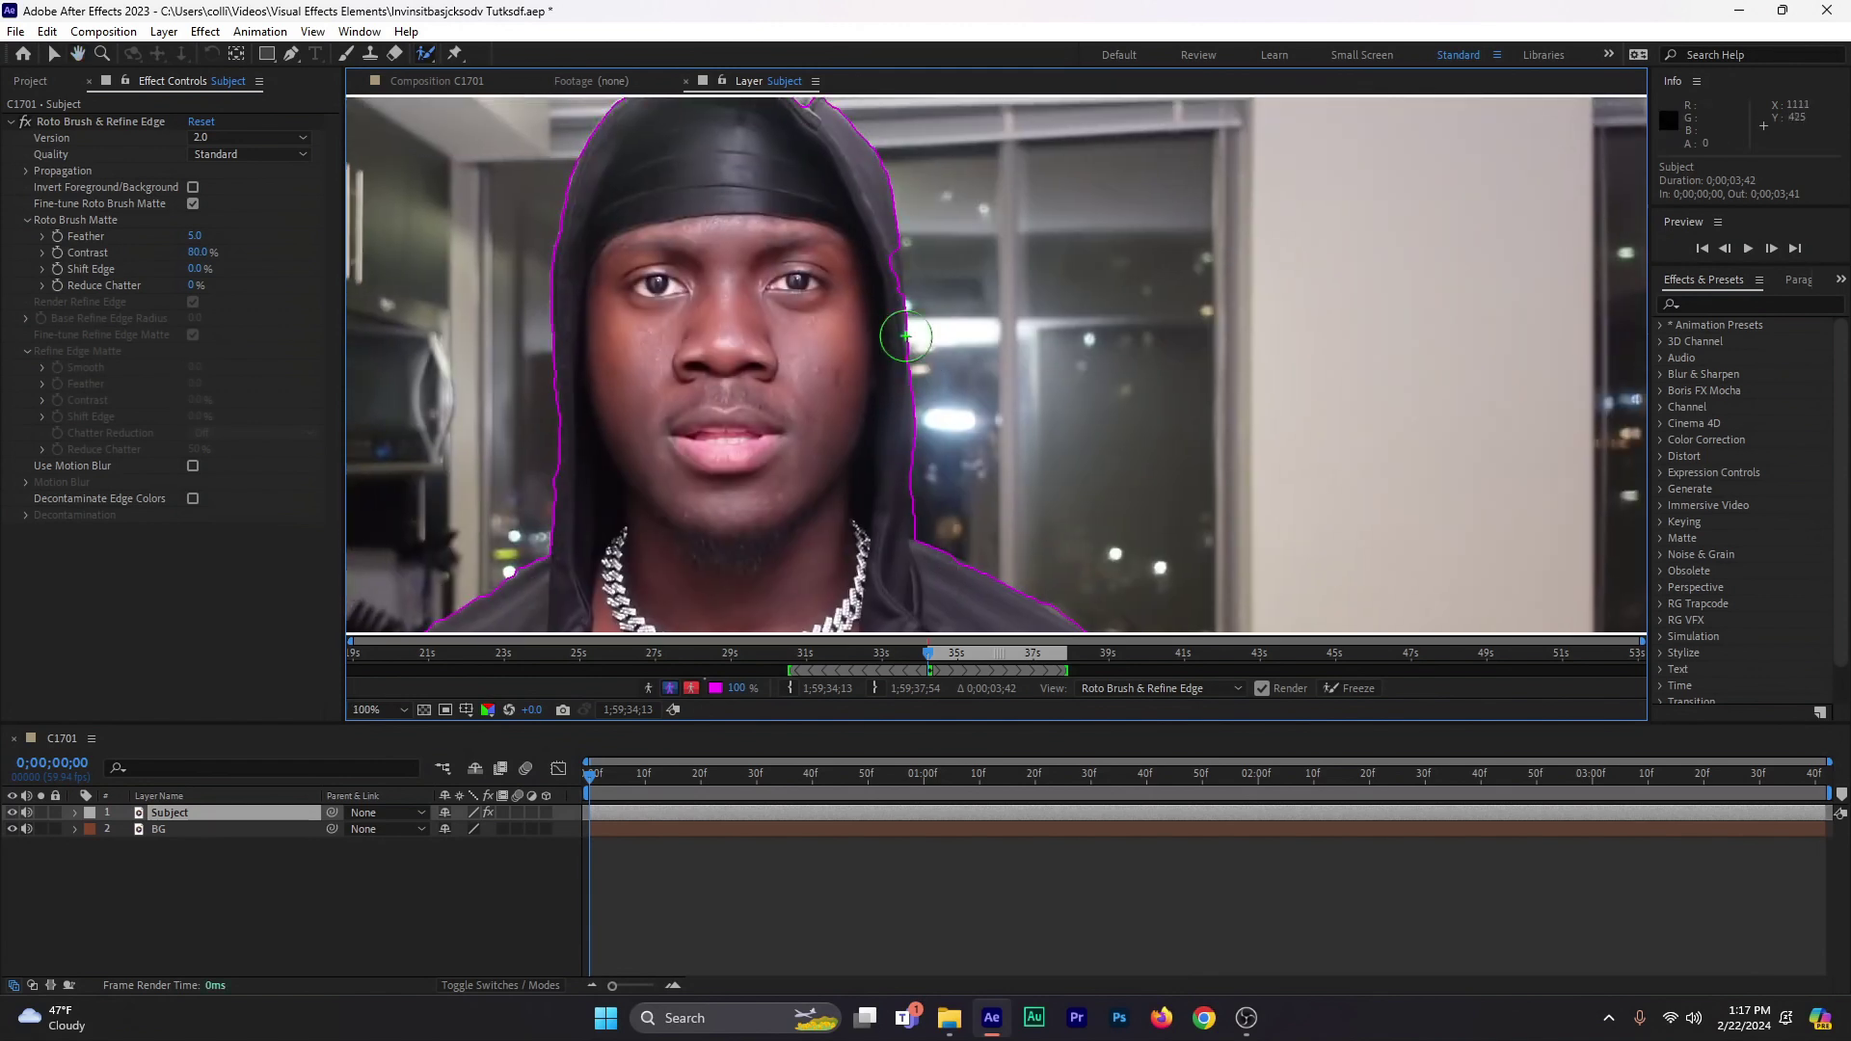
{"action": "left_click_drag", "start_coordinate": [879, 262], "coordinate": [871, 278]}
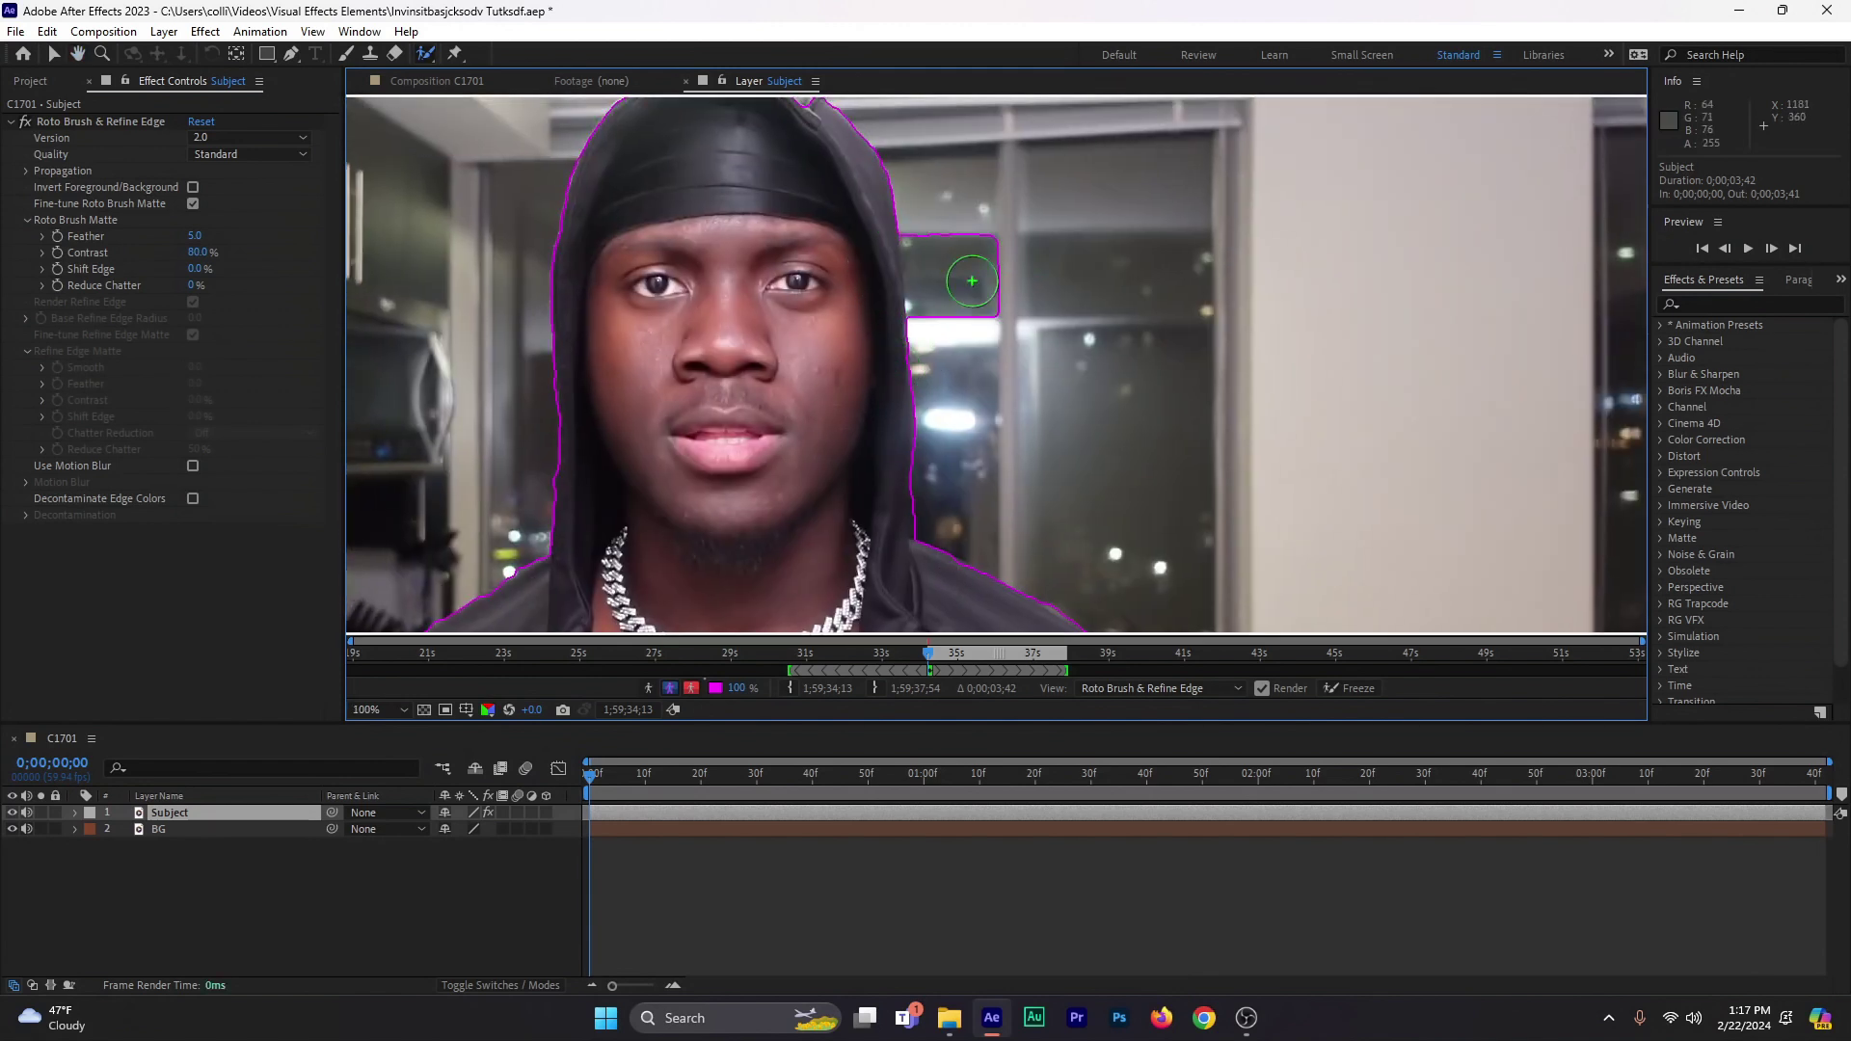
{"action": "left_click_drag", "start_coordinate": [940, 183], "coordinate": [1003, 405]}
{"action": "left_click_drag", "start_coordinate": [915, 234], "coordinate": [927, 252]}
{"action": "mouse_move", "coordinate": [797, 183]}
{"action": "left_mouse_down"}
{"action": "mouse_move", "coordinate": [838, 347]}
{"action": "mouse_move", "coordinate": [805, 279]}
{"action": "mouse_move", "coordinate": [781, 278]}
{"action": "left_mouse_up"}
{"action": "left_click", "coordinate": [809, 277]}
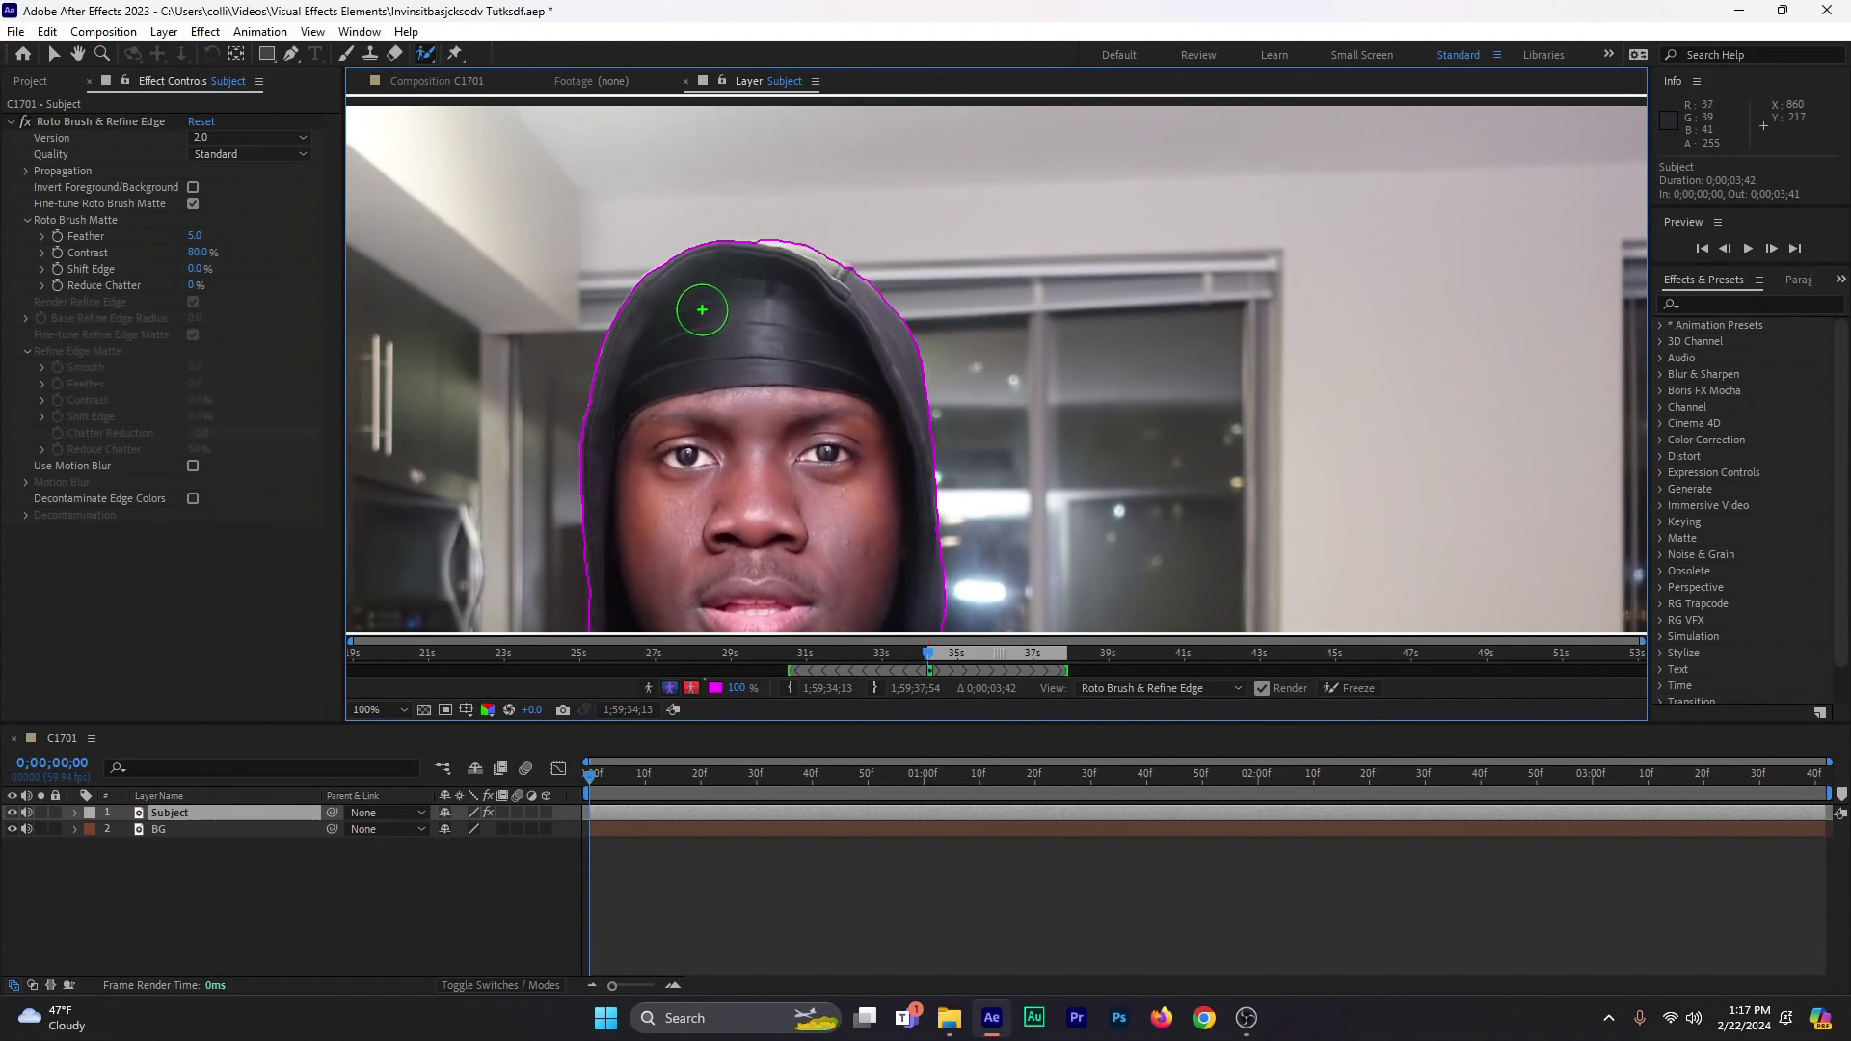
{"action": "left_click_drag", "start_coordinate": [797, 388], "coordinate": [849, 175]}
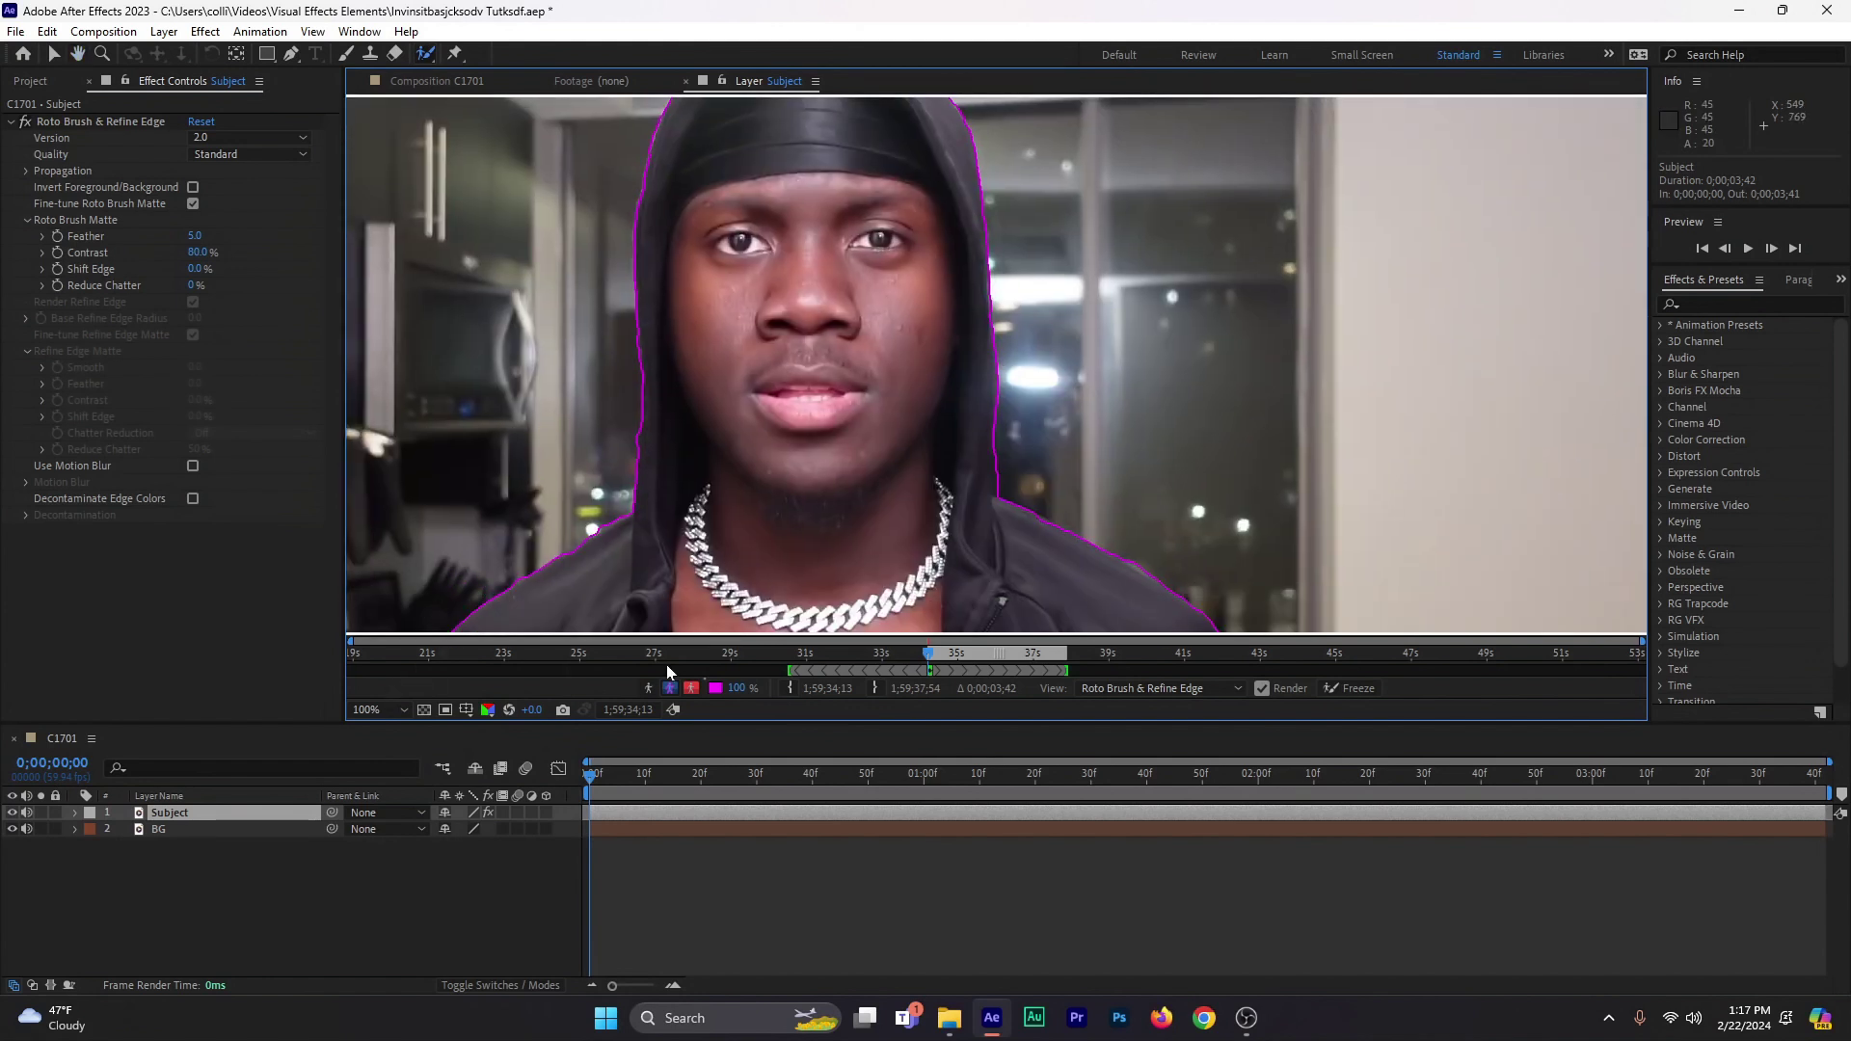
- Fit the whole frame in view, play the Roto Brush selection through the Subject clip and return to the first frame
{"action": "left_click", "coordinate": [378, 709]}
{"action": "left_click", "coordinate": [443, 410]}
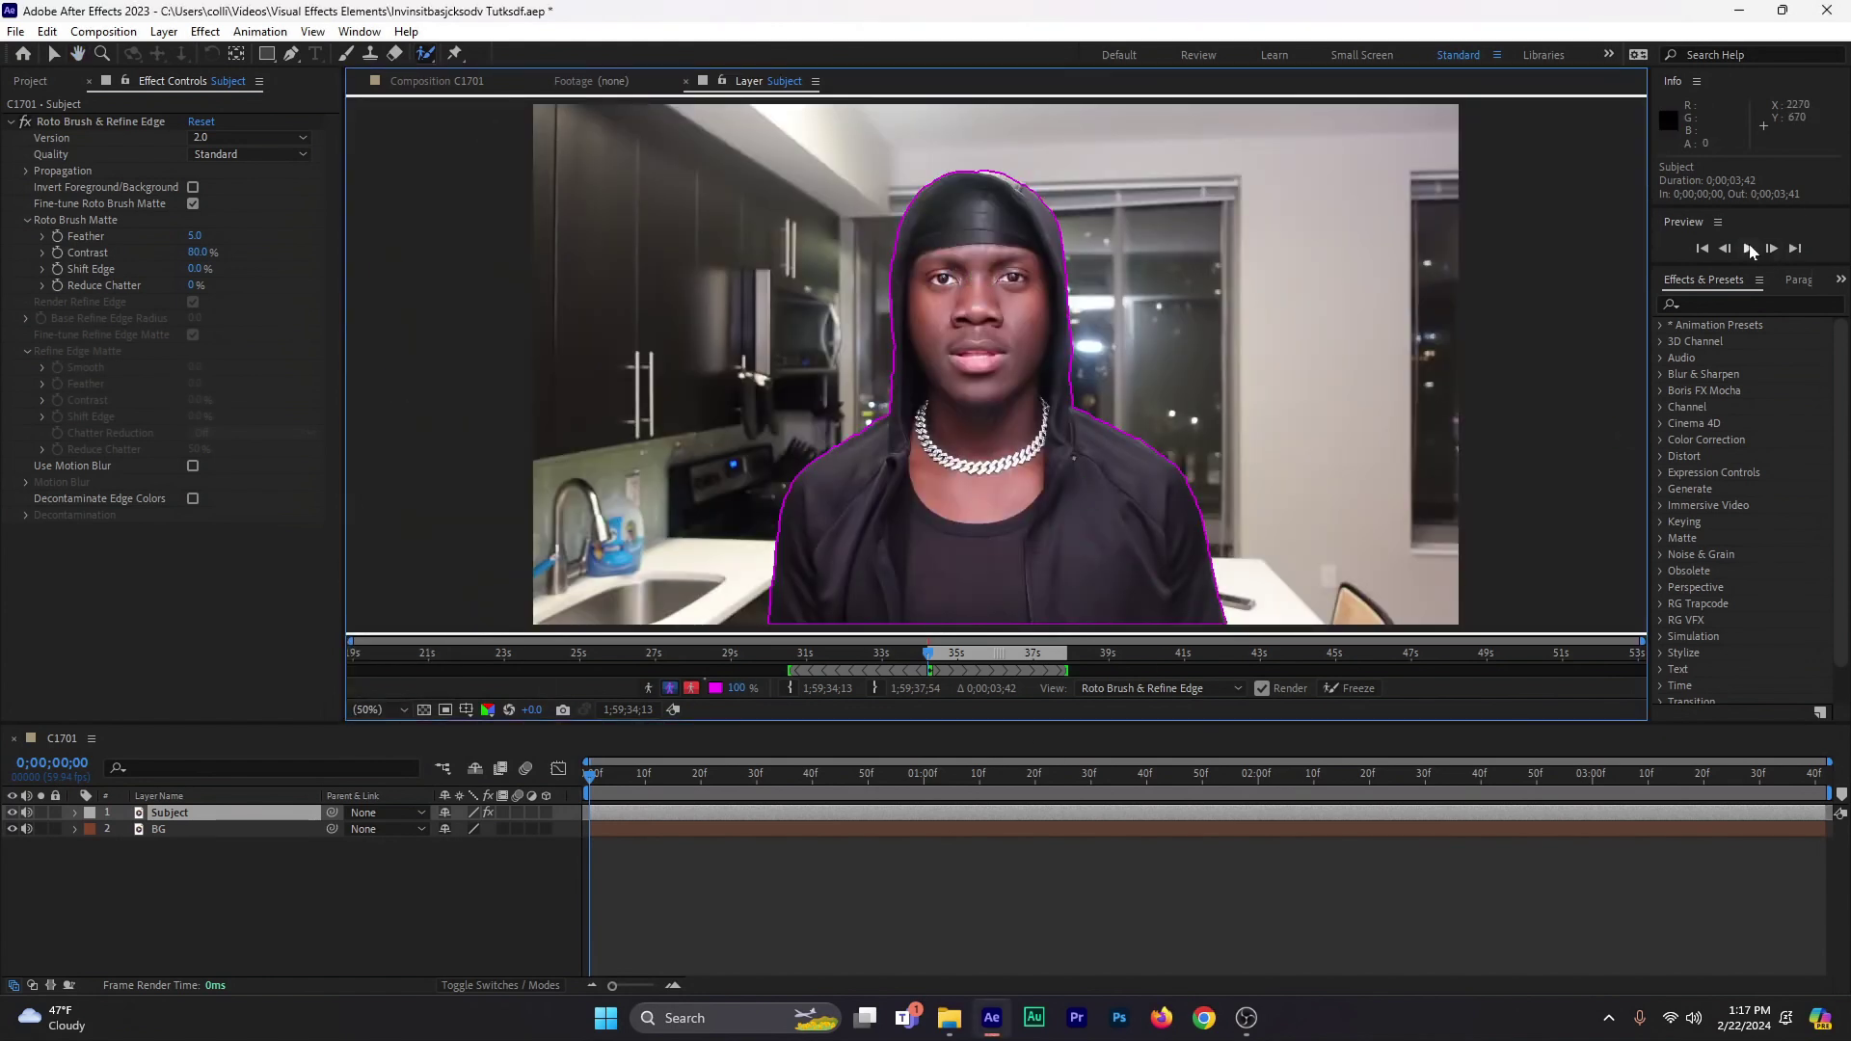
{"action": "left_click", "coordinate": [1749, 247]}
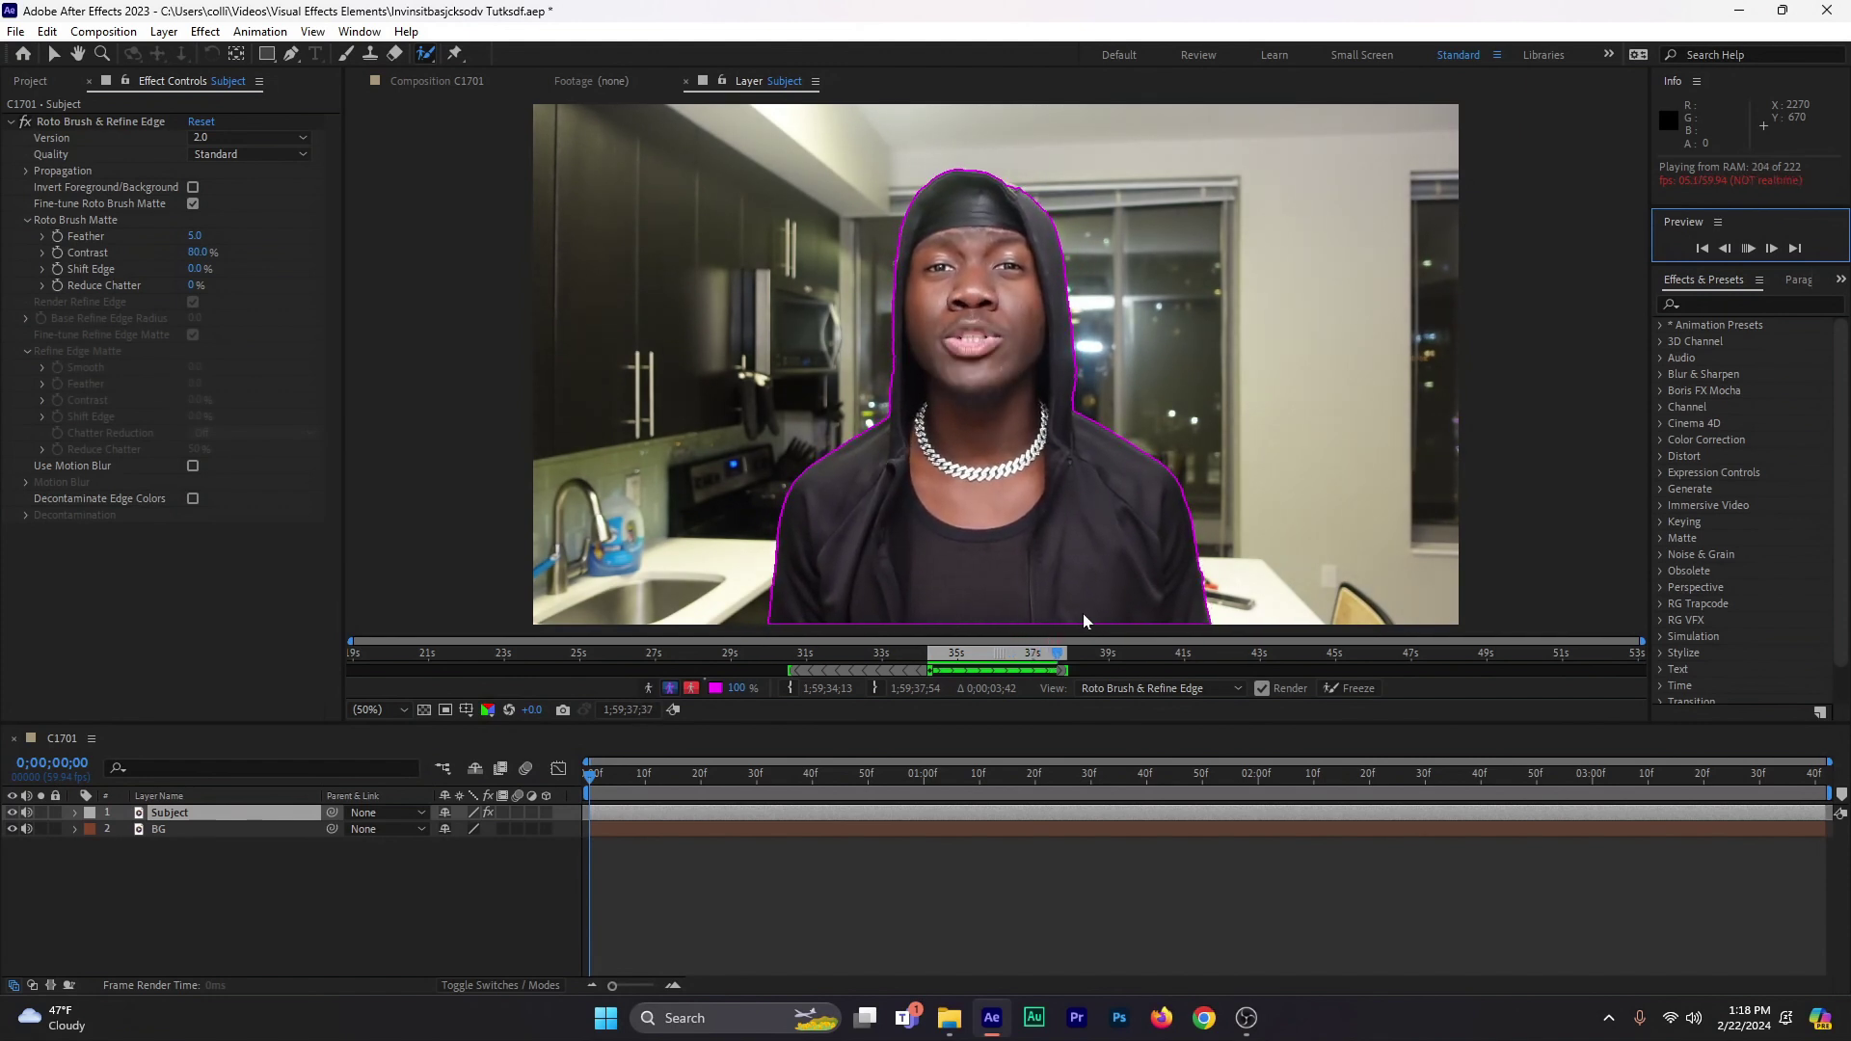
{"action": "left_click", "coordinate": [1748, 248]}
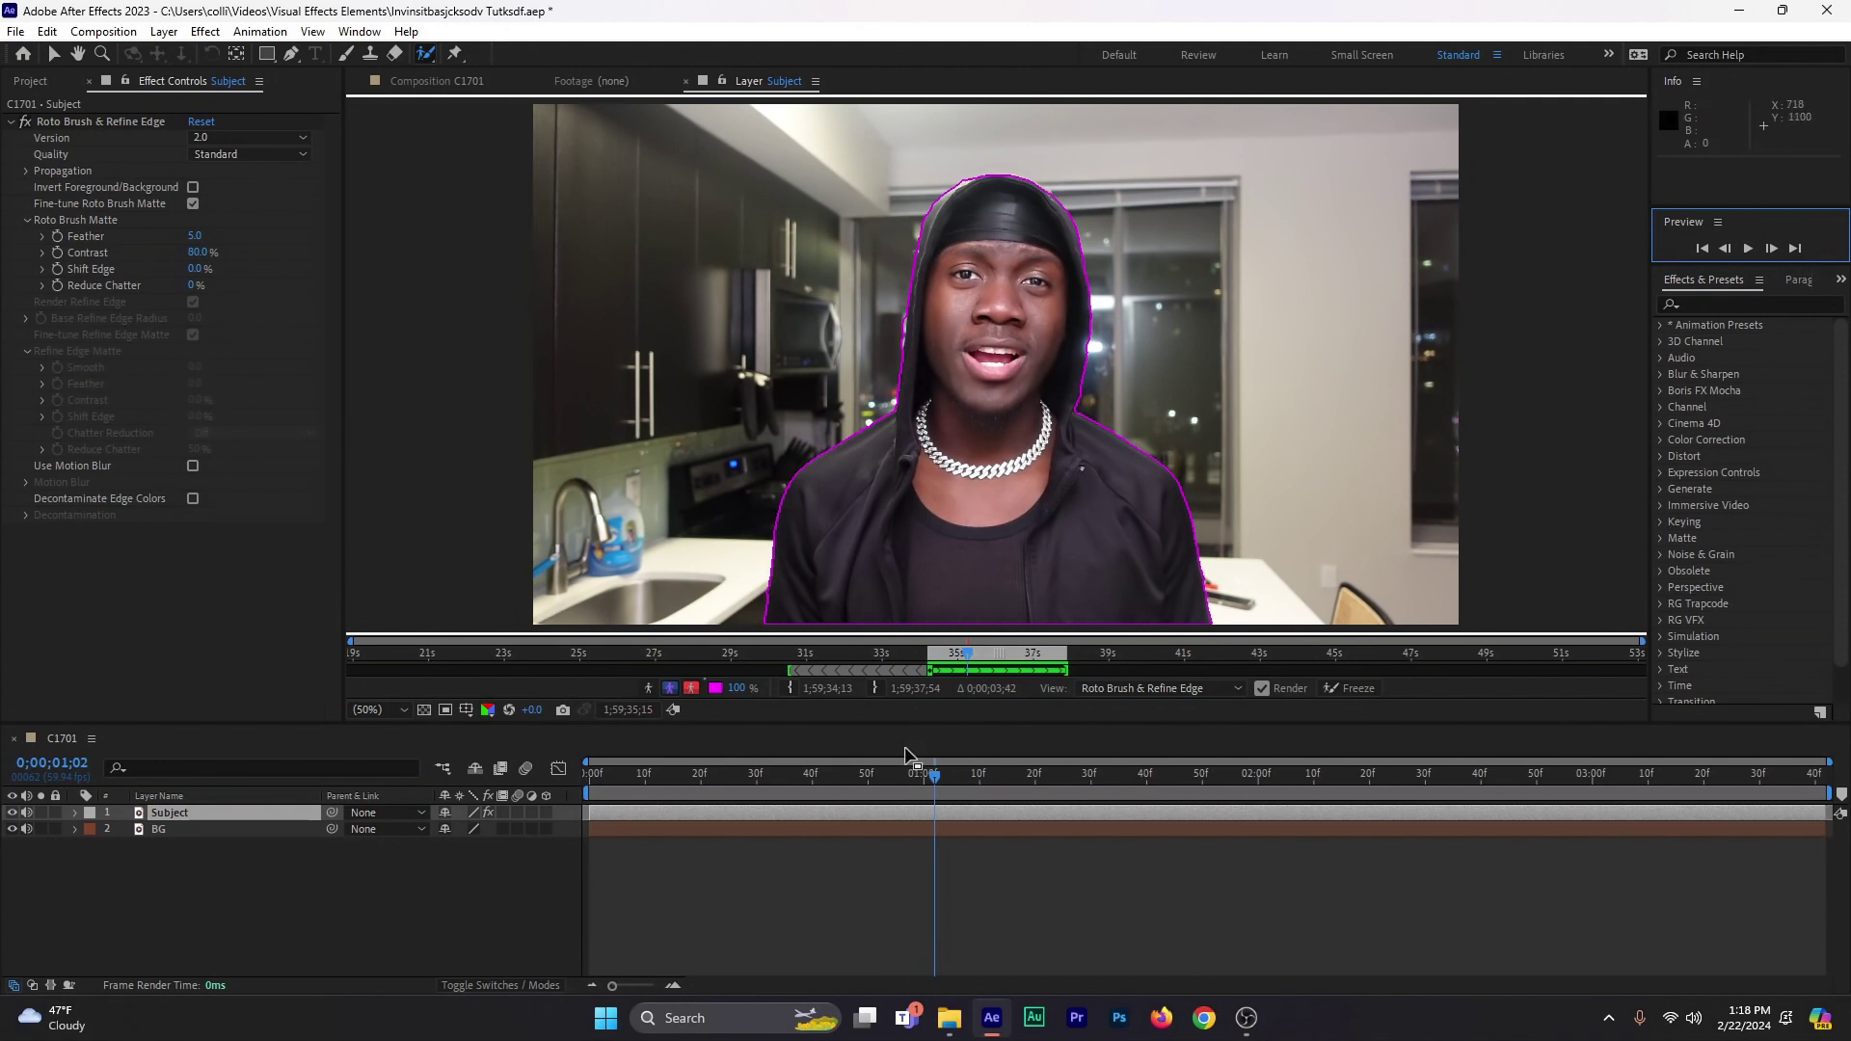
{"action": "left_click_drag", "start_coordinate": [935, 778], "coordinate": [444, 856]}
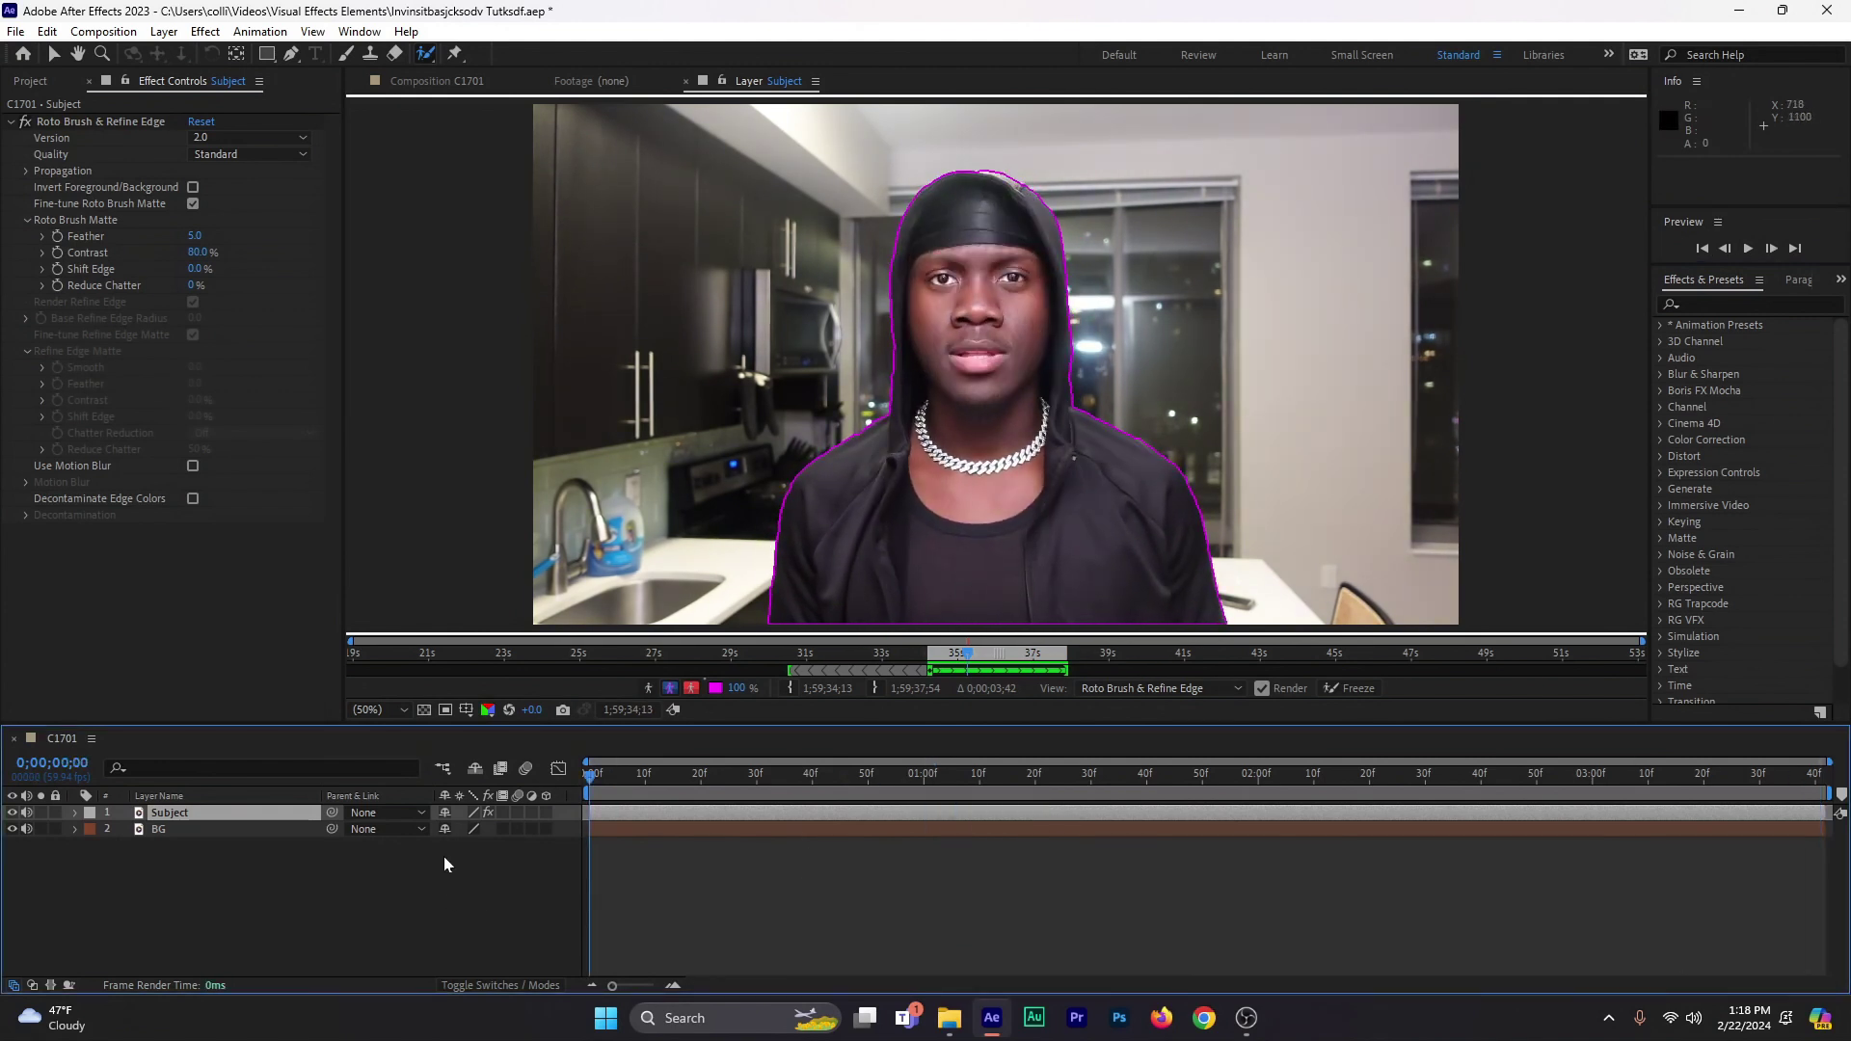
- Switch to the Selection tool, return to the C1701 composition and preview it
{"action": "left_click", "coordinate": [52, 54]}
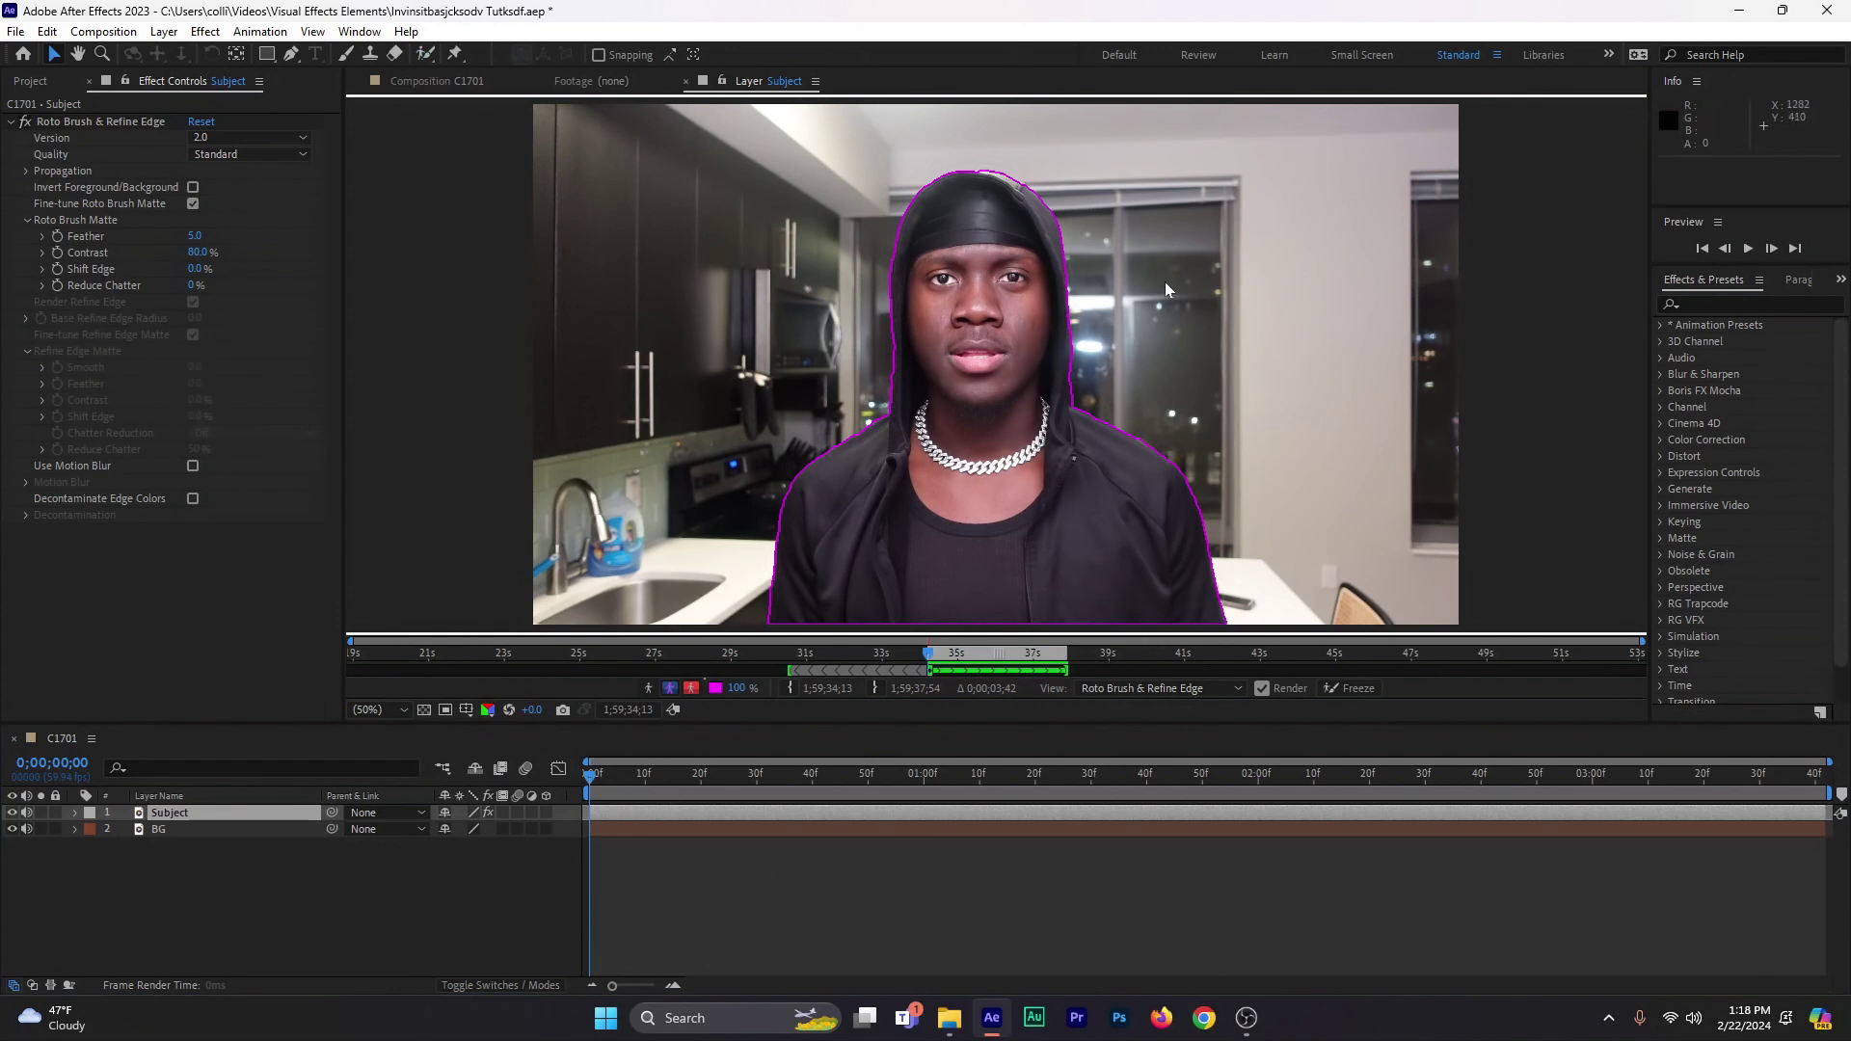
{"action": "left_click", "coordinate": [401, 83]}
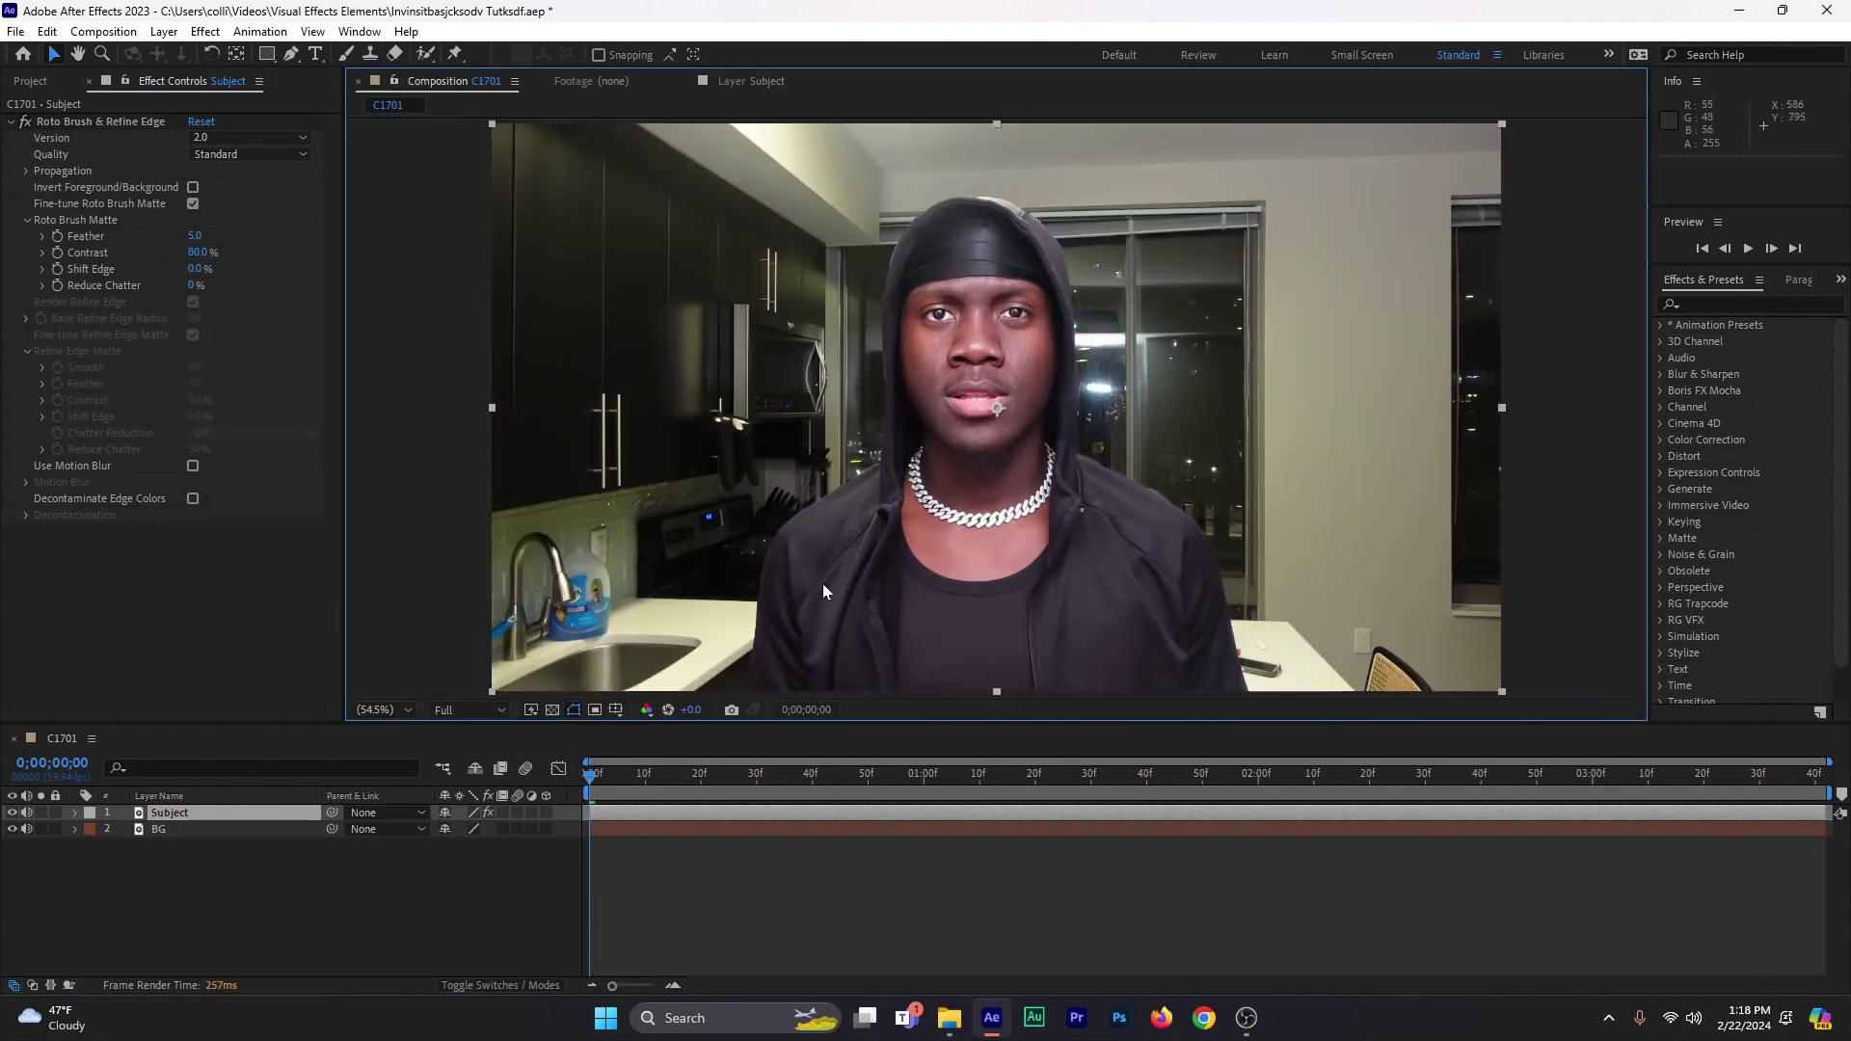
{"action": "key", "text": "space"}
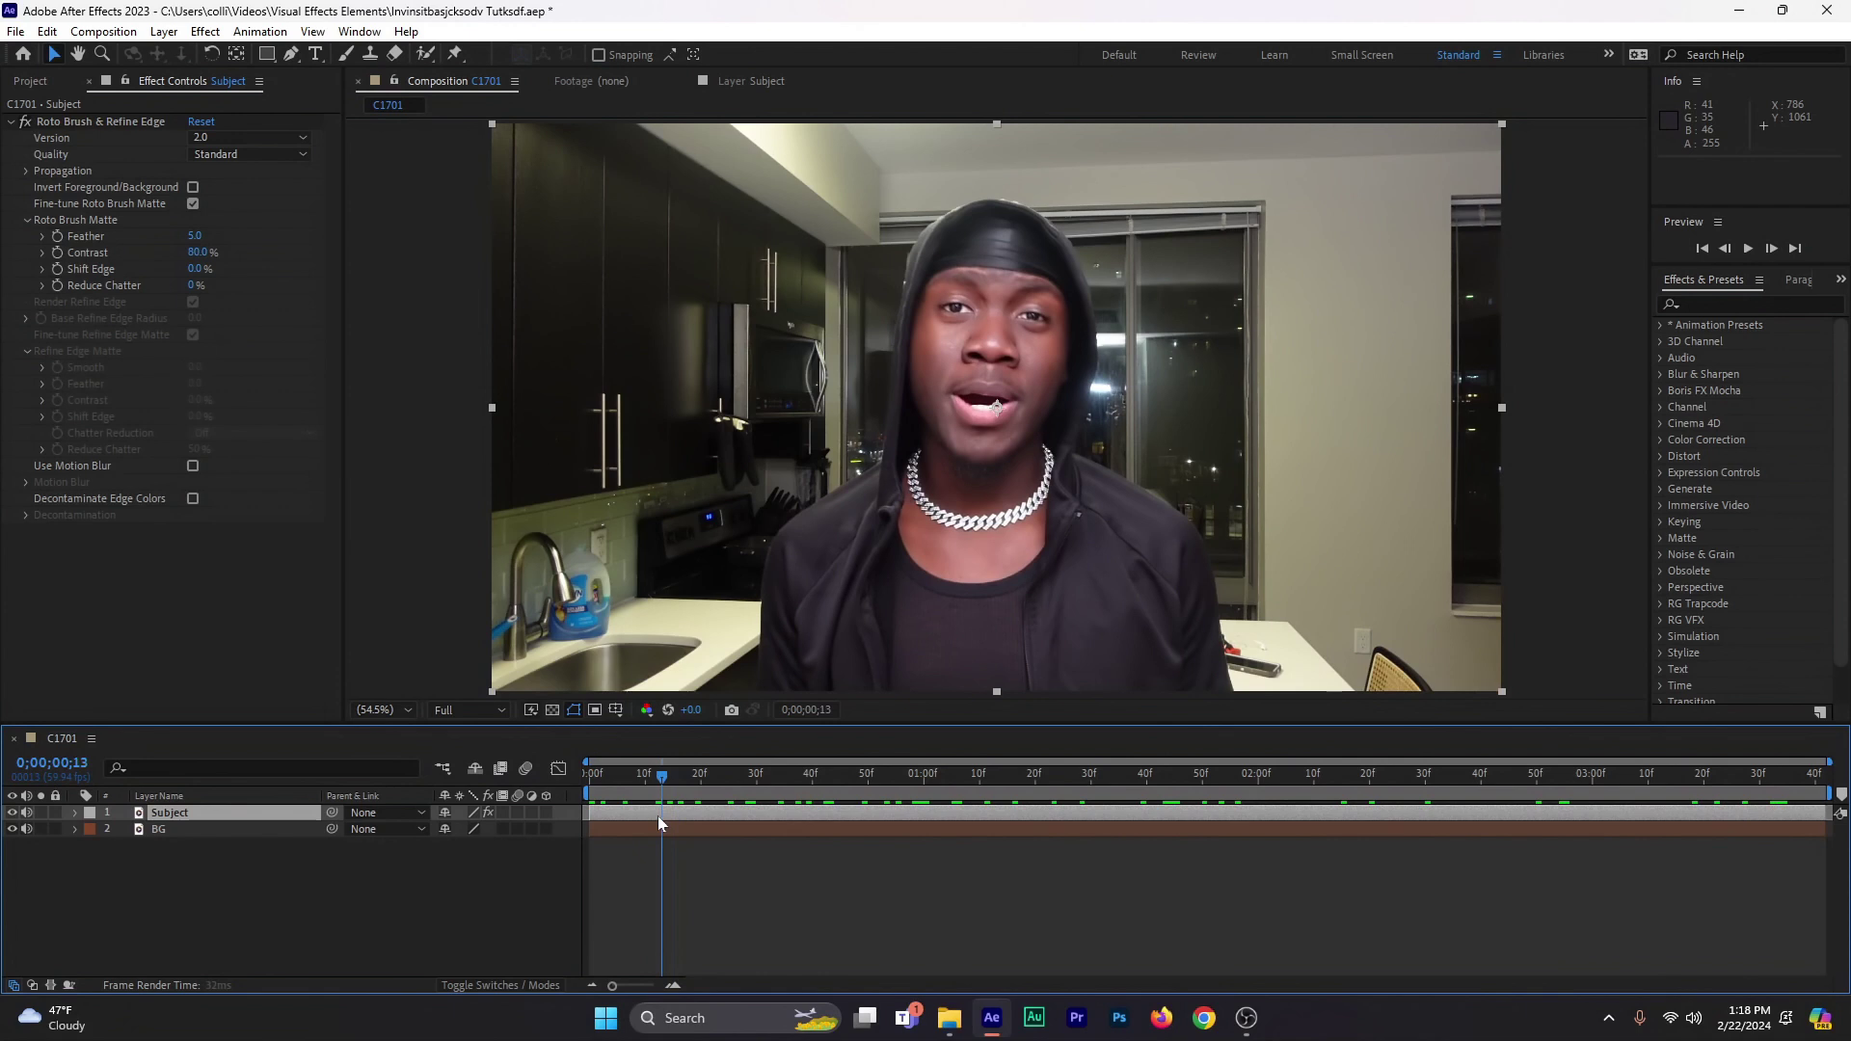
{"action": "key", "text": "space"}
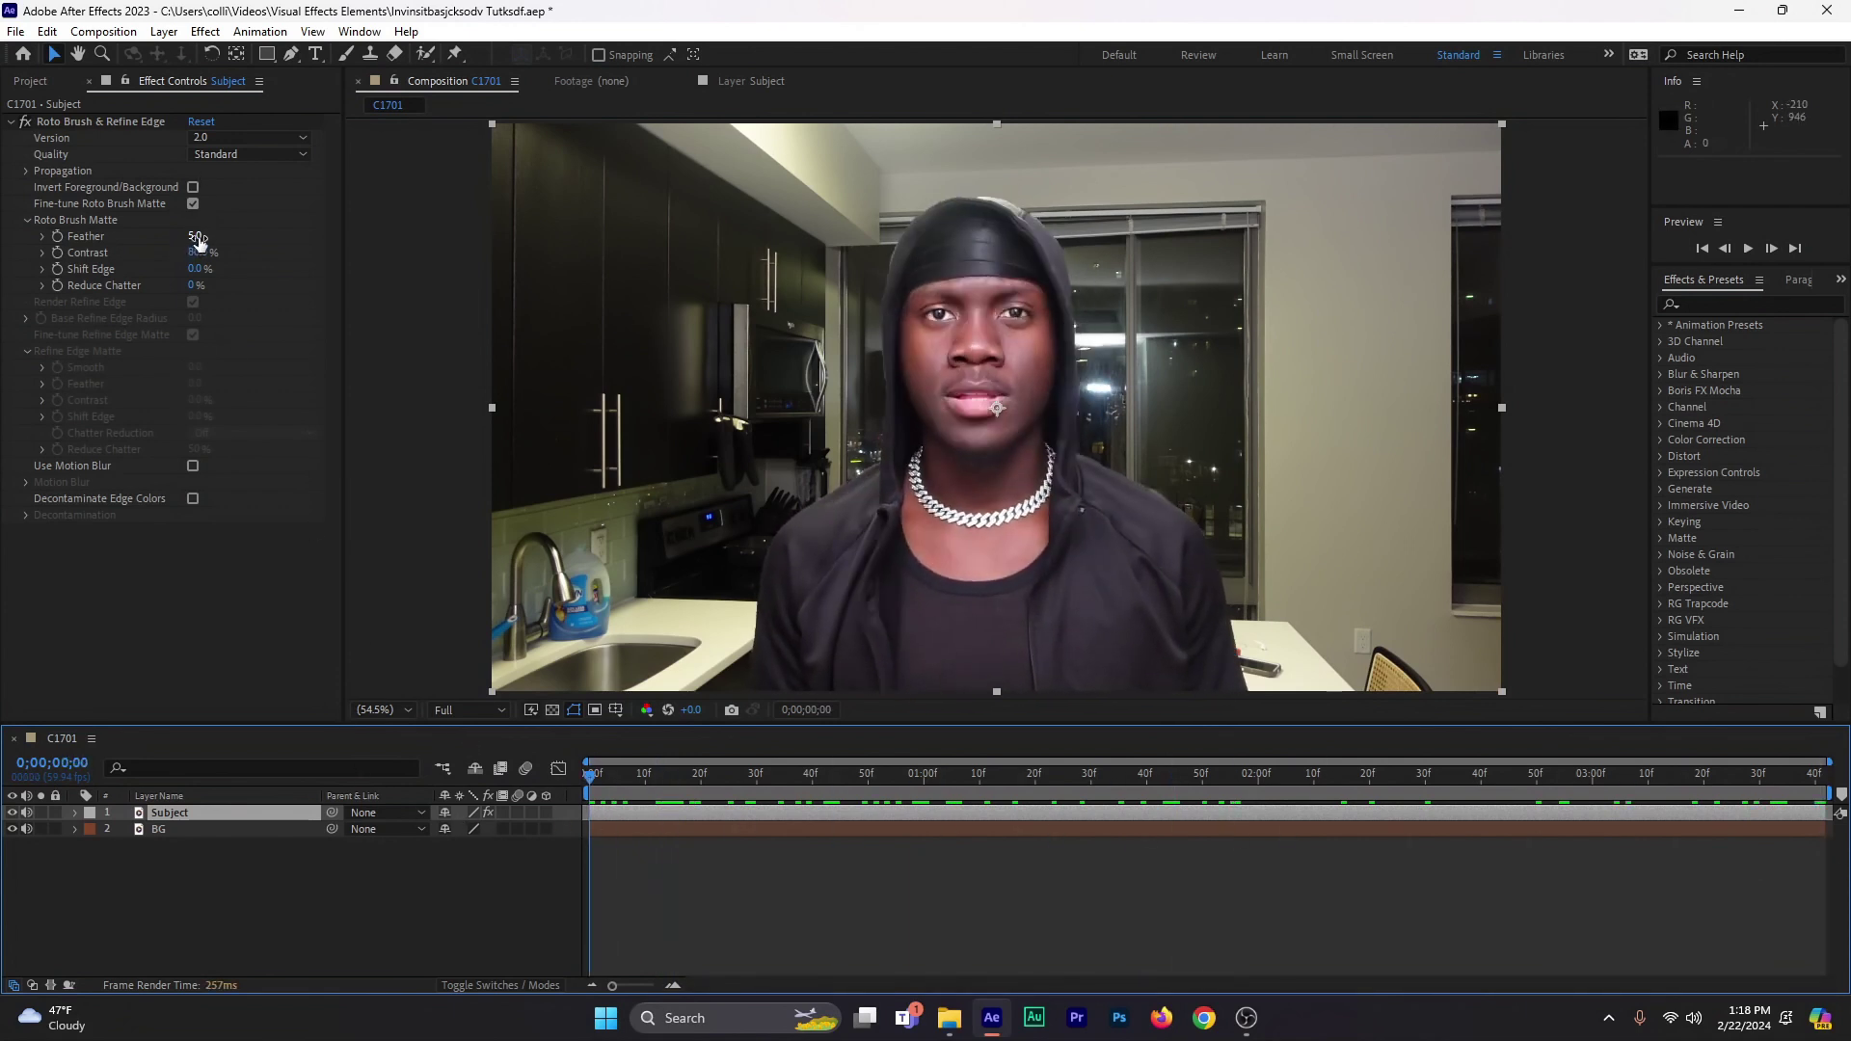
- Set the Roto Brush matte's Feather to 11.6 and reduce its Shift Edge to about -17%
{"action": "left_click_drag", "start_coordinate": [199, 237], "coordinate": [229, 239]}
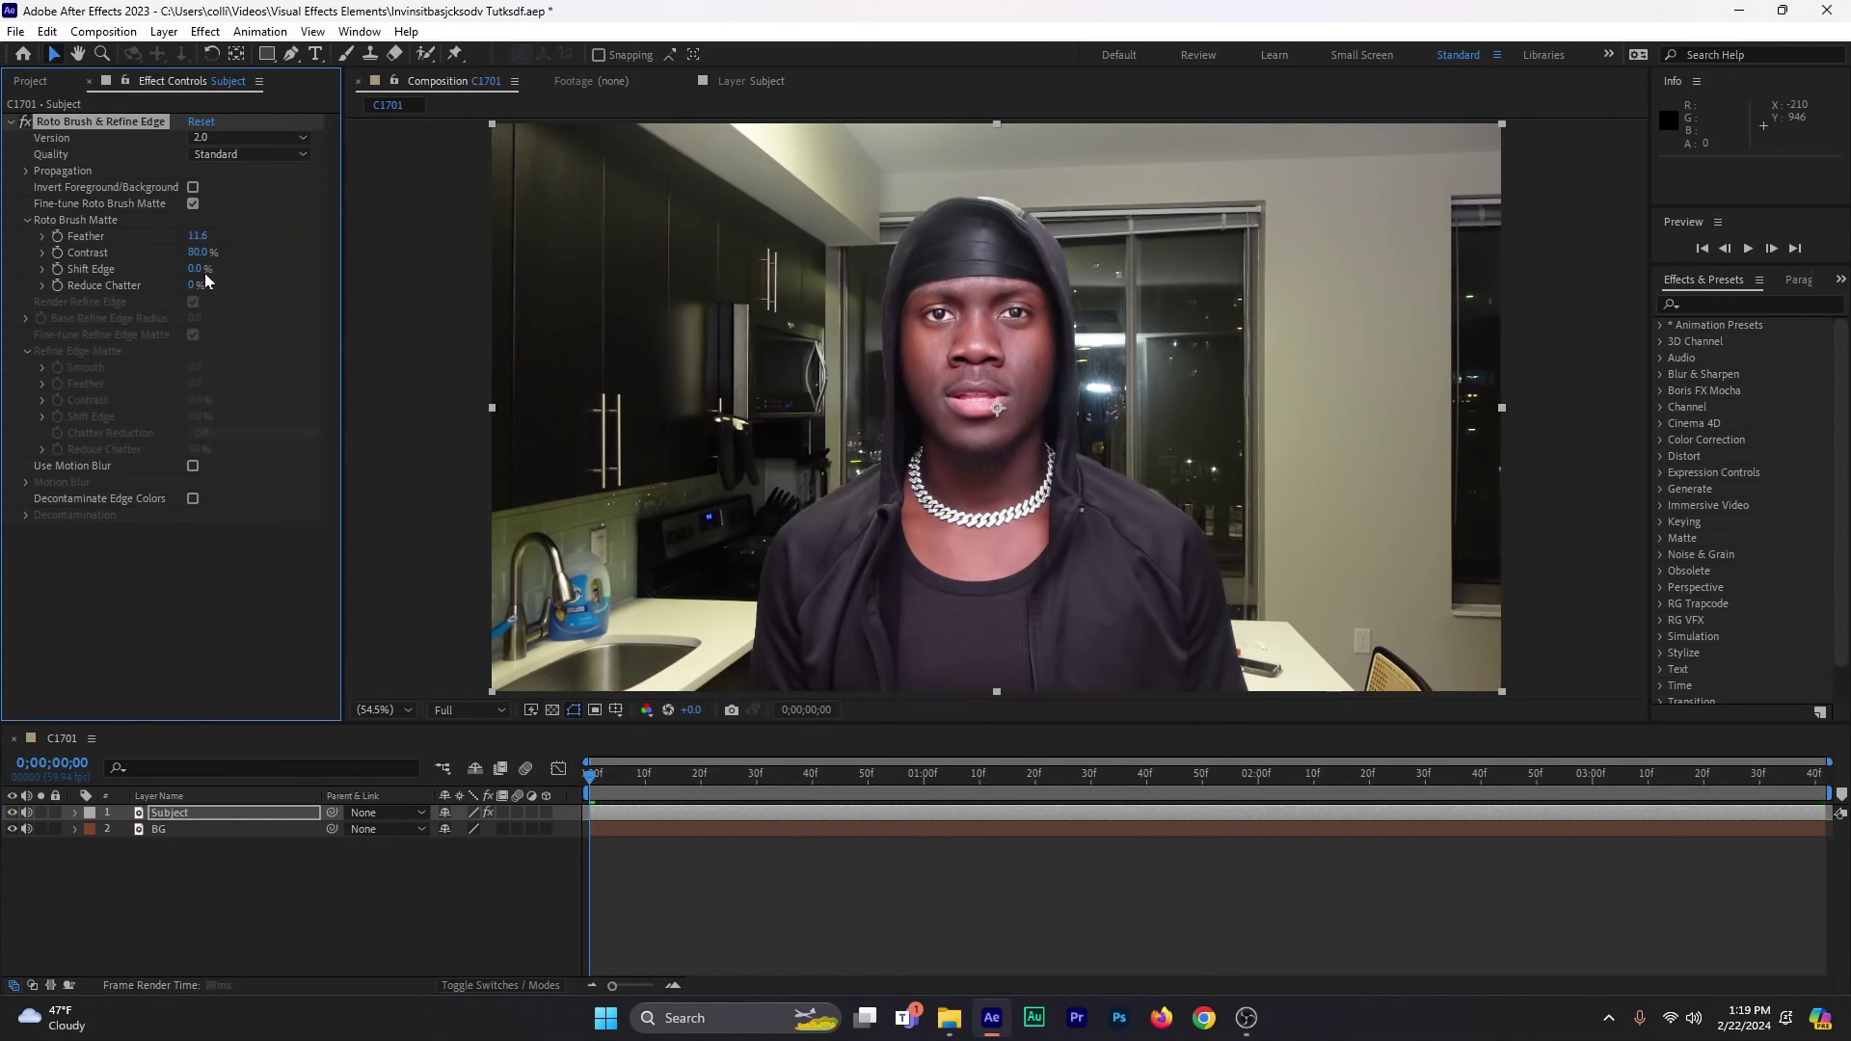
{"action": "left_click_drag", "start_coordinate": [198, 269], "coordinate": [177, 276]}
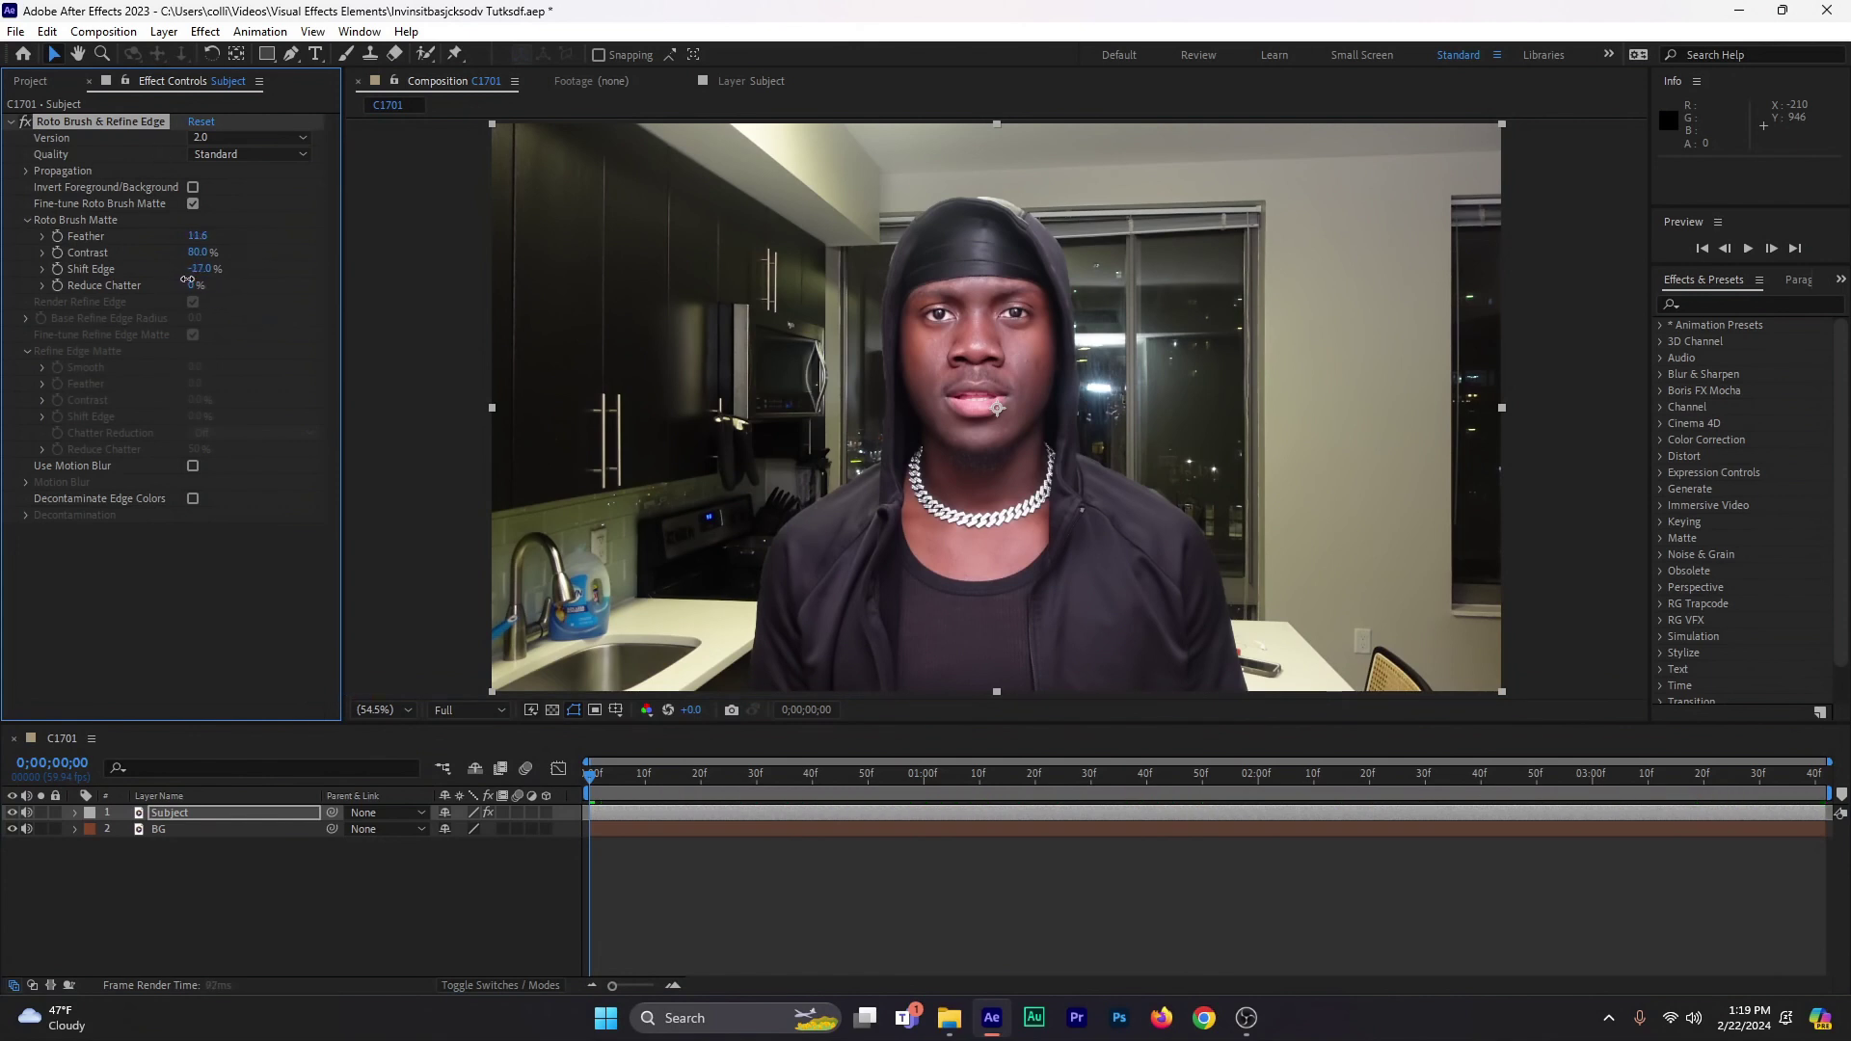
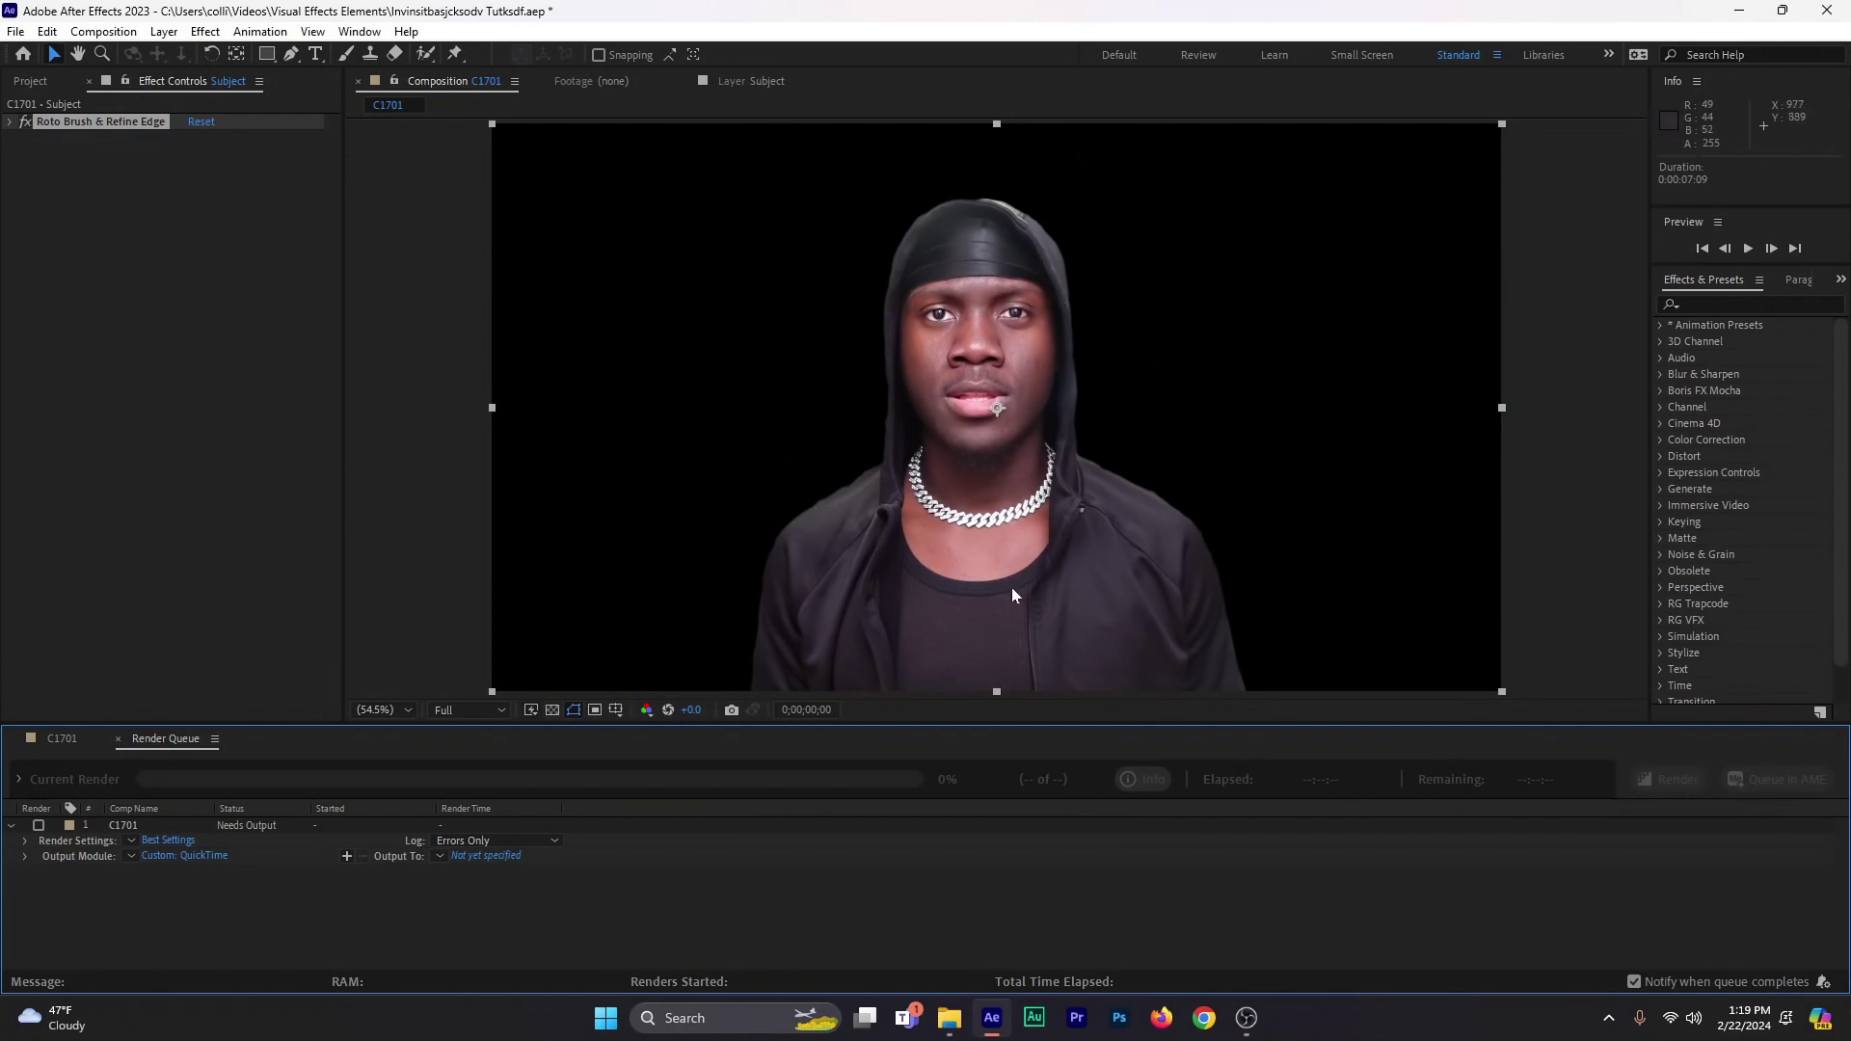
- Name the queued C1701 render's output file Roto in the Visual Effects Elements folder and render it
{"action": "left_click", "coordinate": [491, 858]}
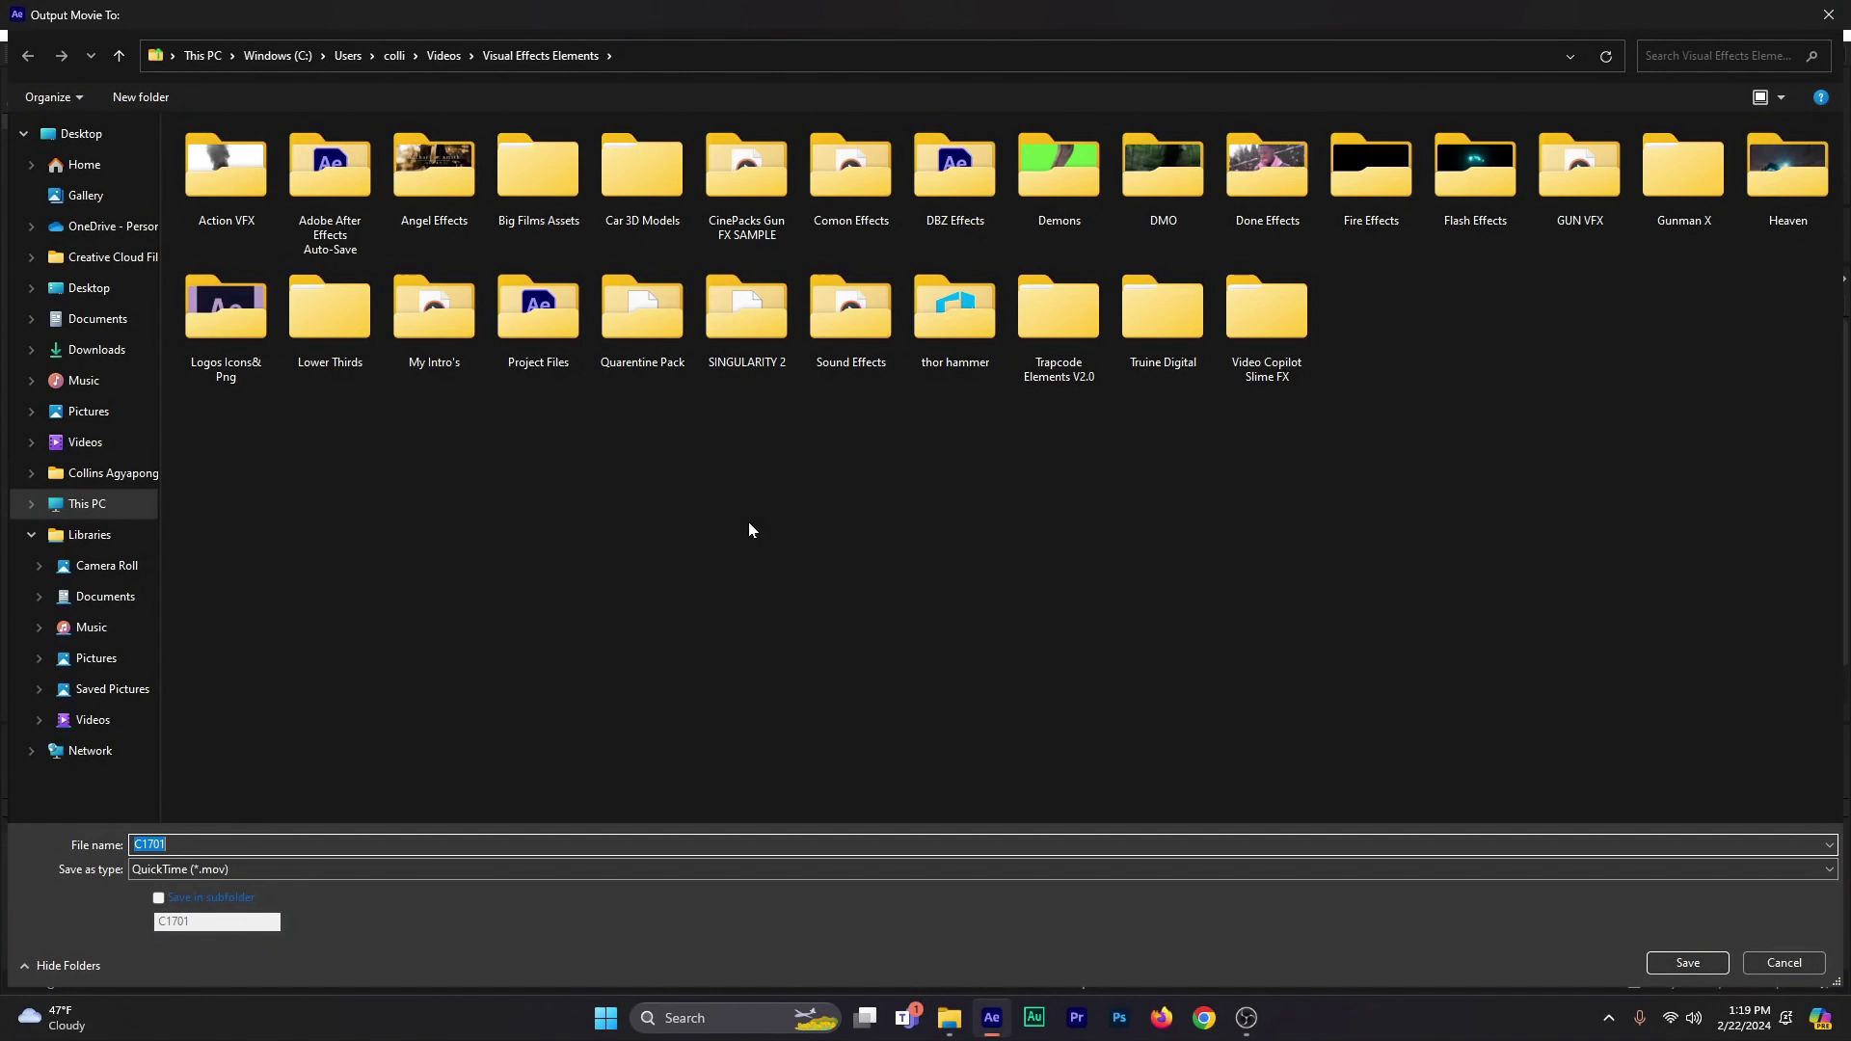
{"action": "key", "text": "BackSpace"}
{"action": "key", "text": "Return"}
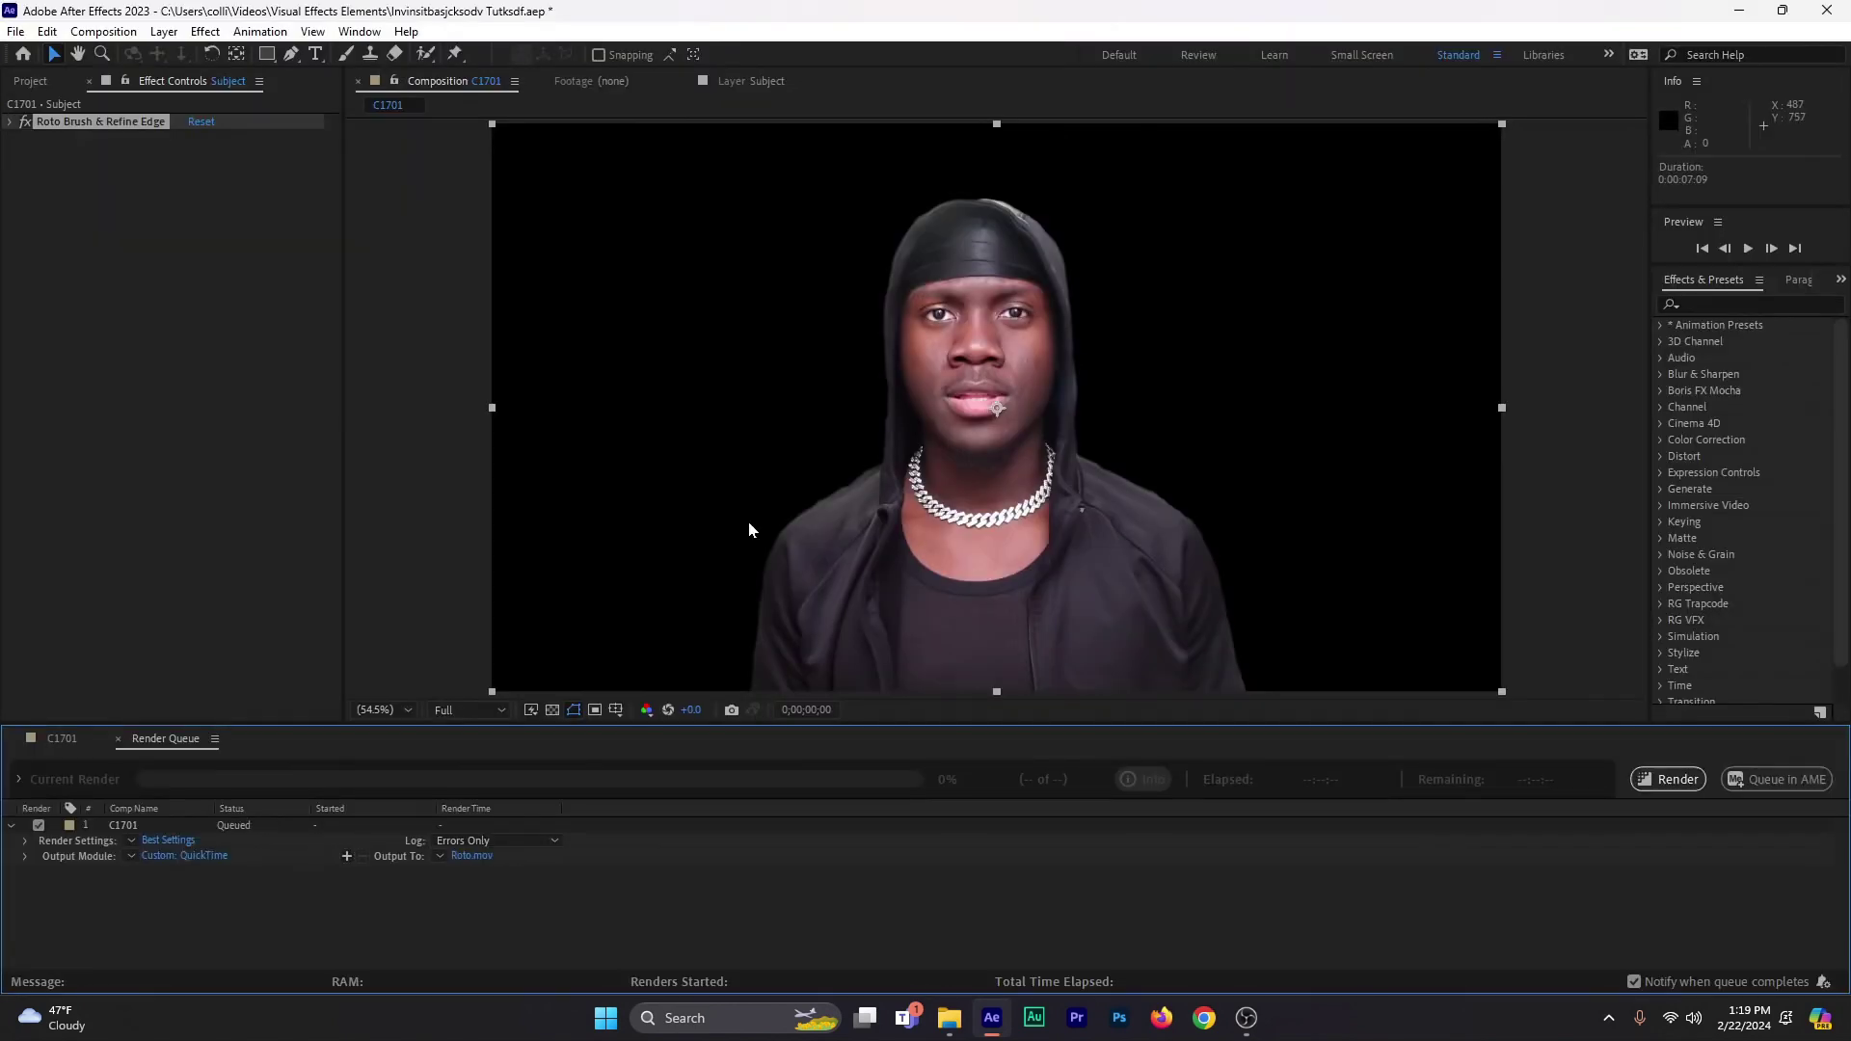
{"action": "left_click", "coordinate": [1667, 779]}
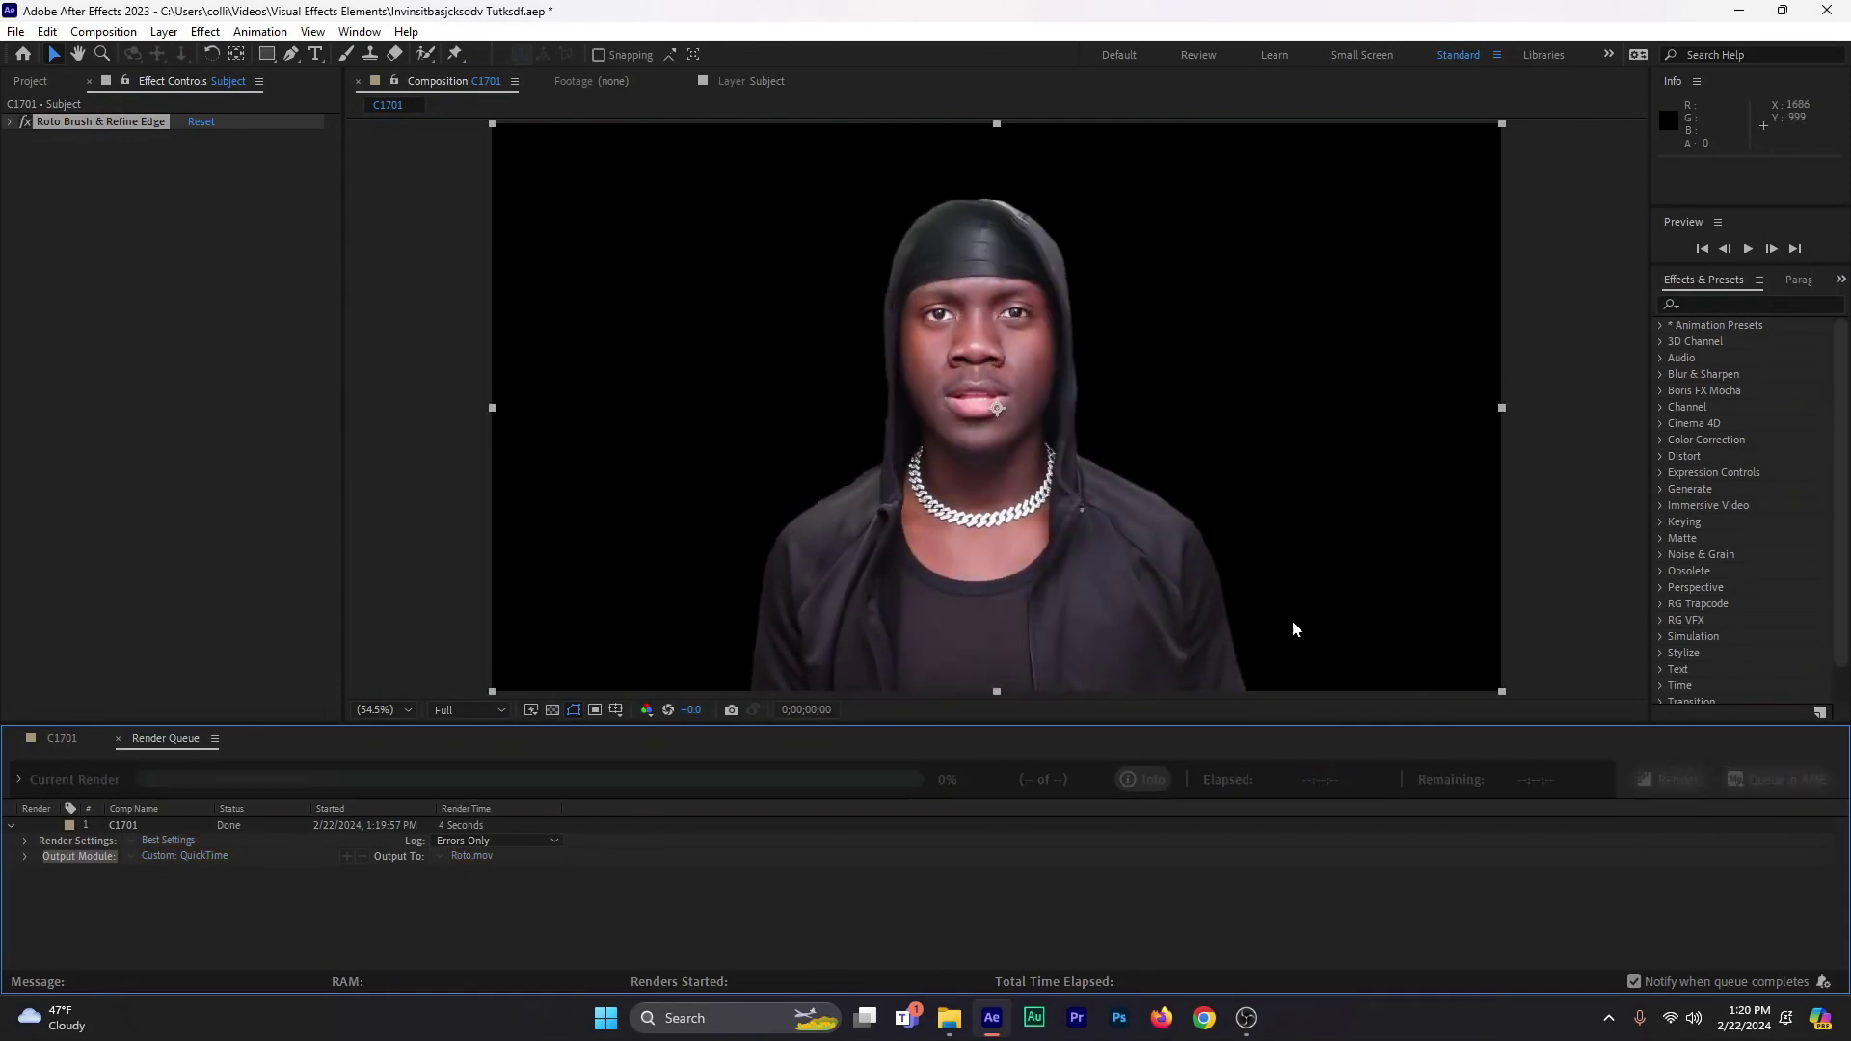
- Close the render queue and import the rendered Roto file from the Visual Effects Elements folder as footage
{"action": "left_click", "coordinate": [59, 738]}
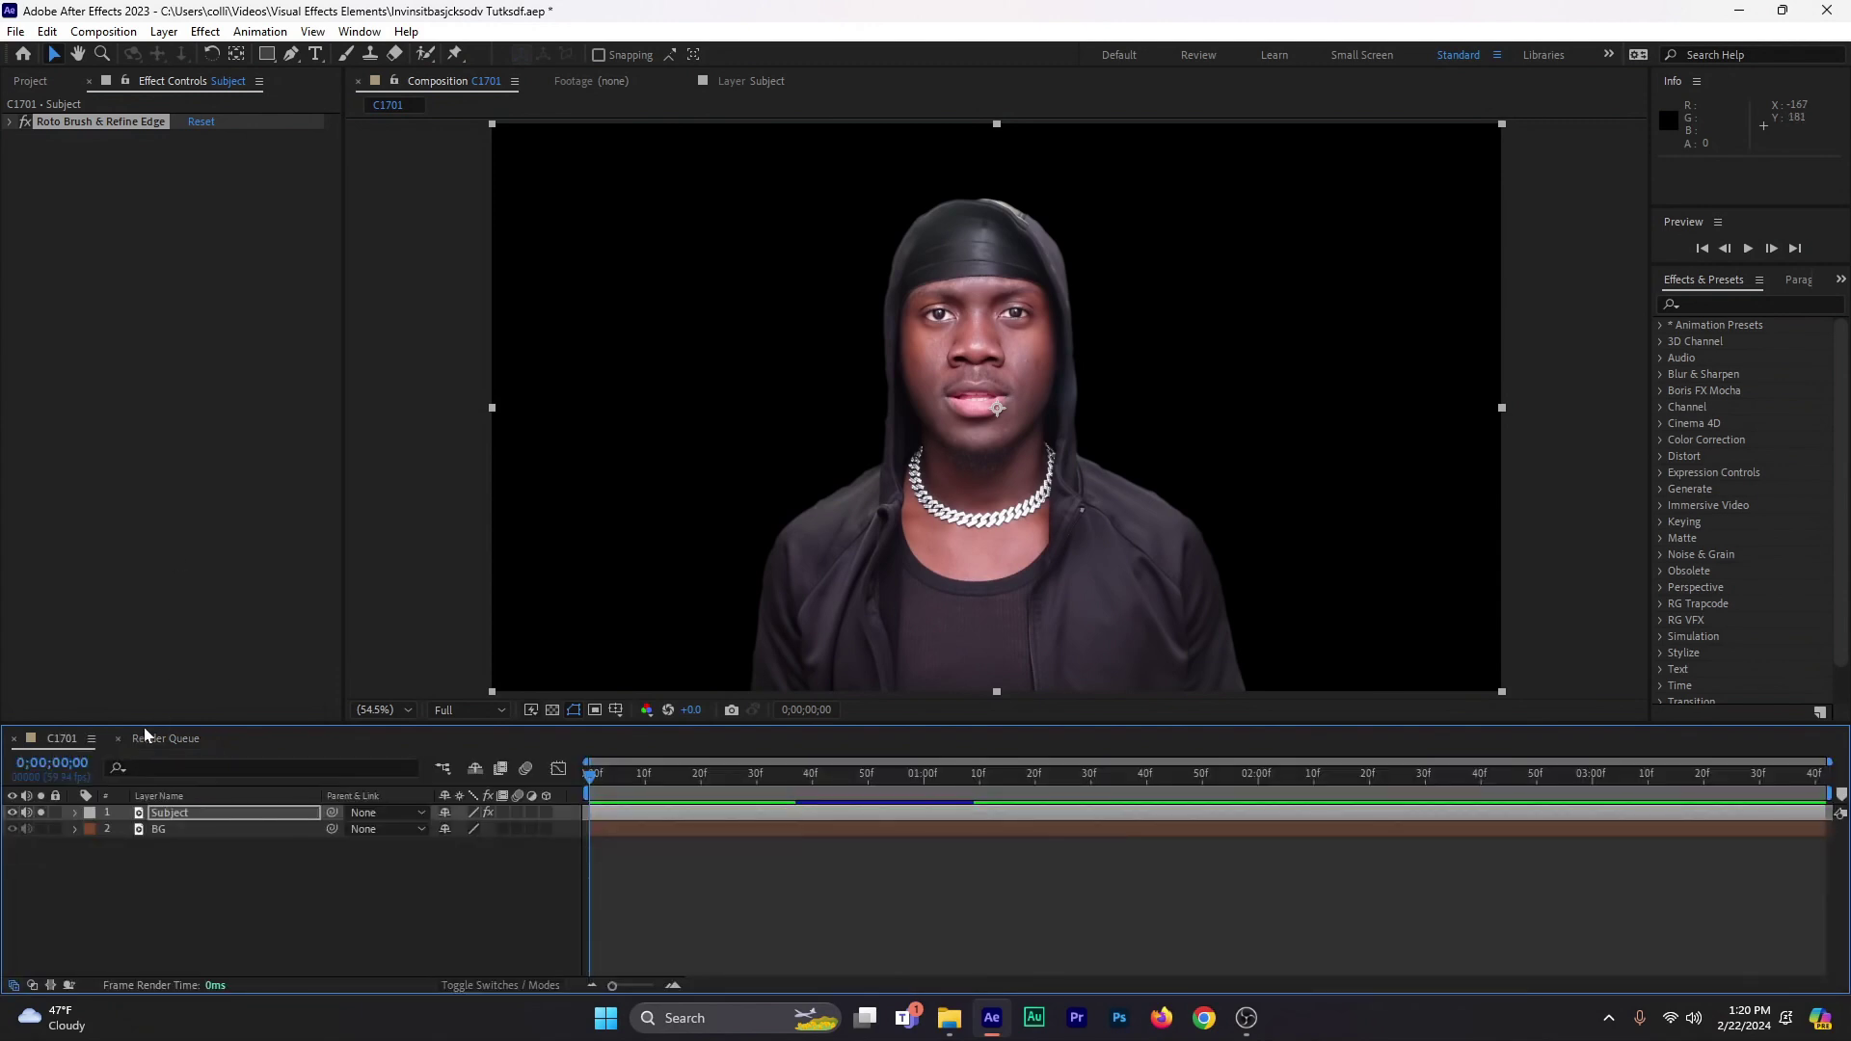
{"action": "left_click", "coordinate": [120, 740]}
{"action": "left_click", "coordinate": [29, 83]}
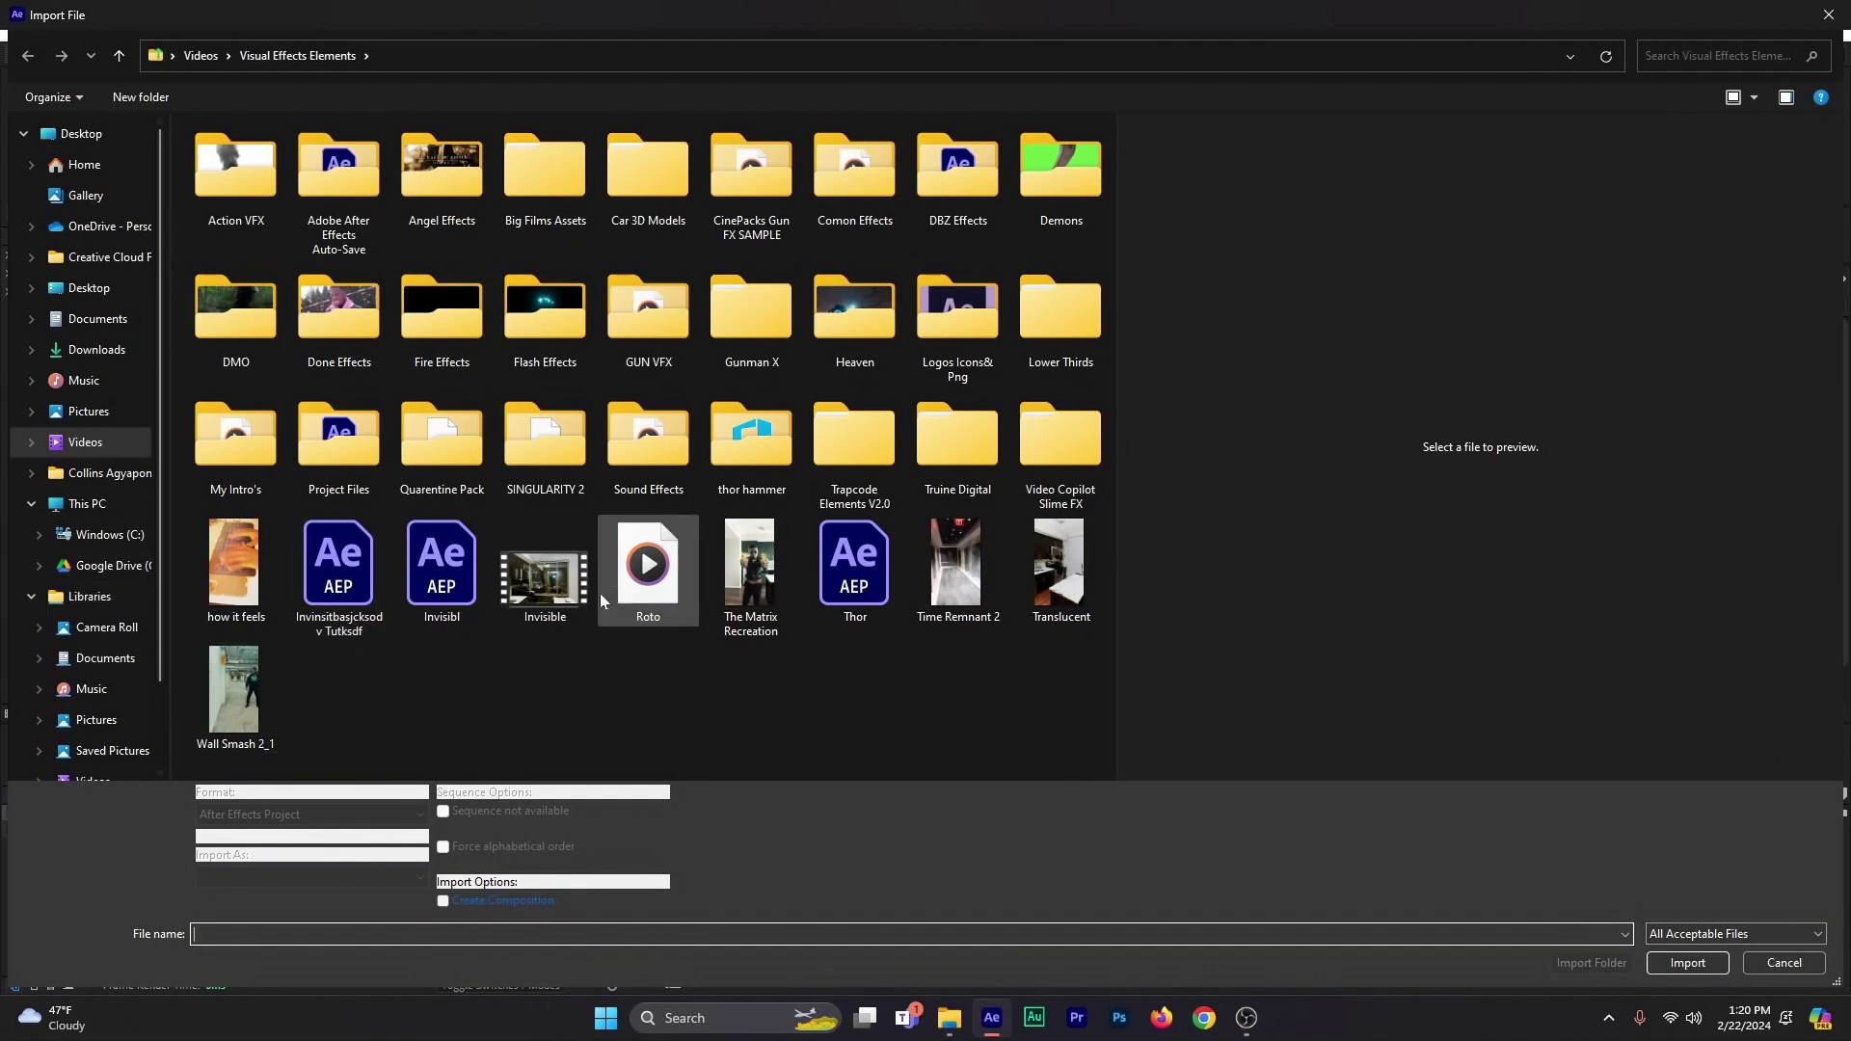
{"action": "left_click", "coordinate": [602, 598]}
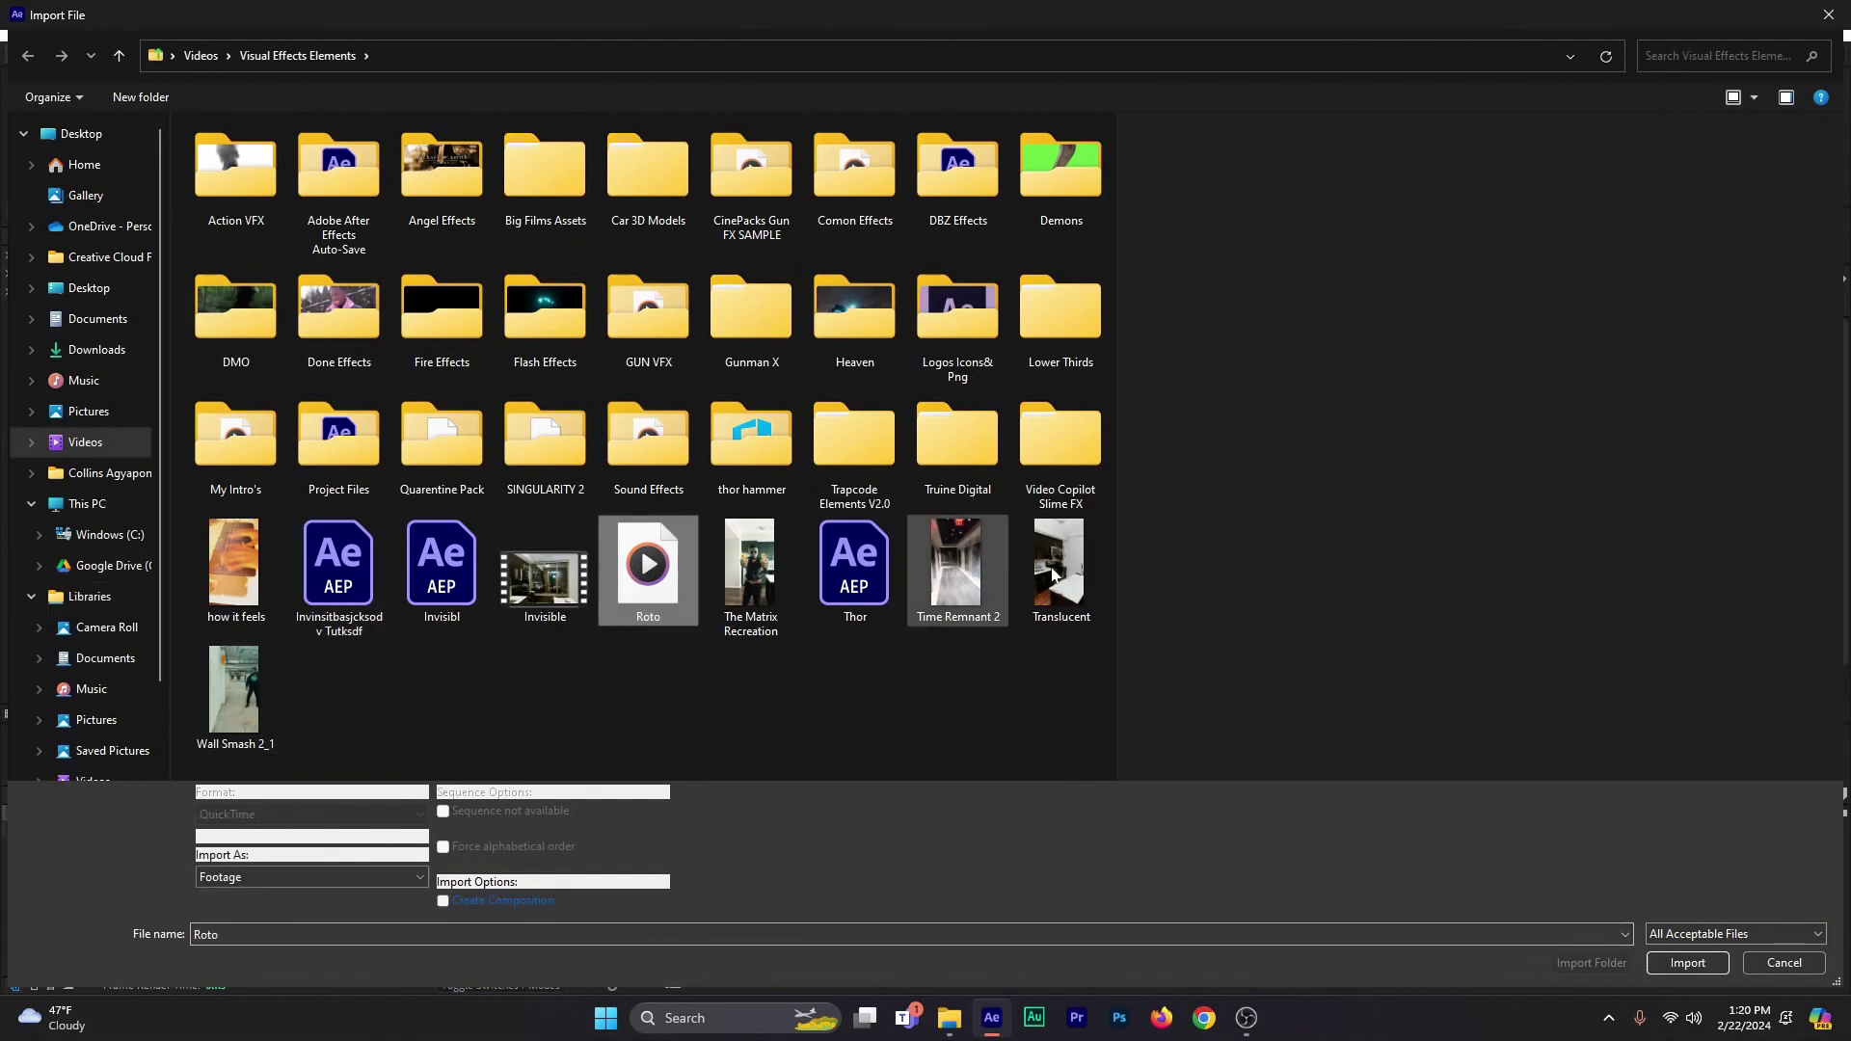
{"action": "left_click", "coordinate": [1689, 966]}
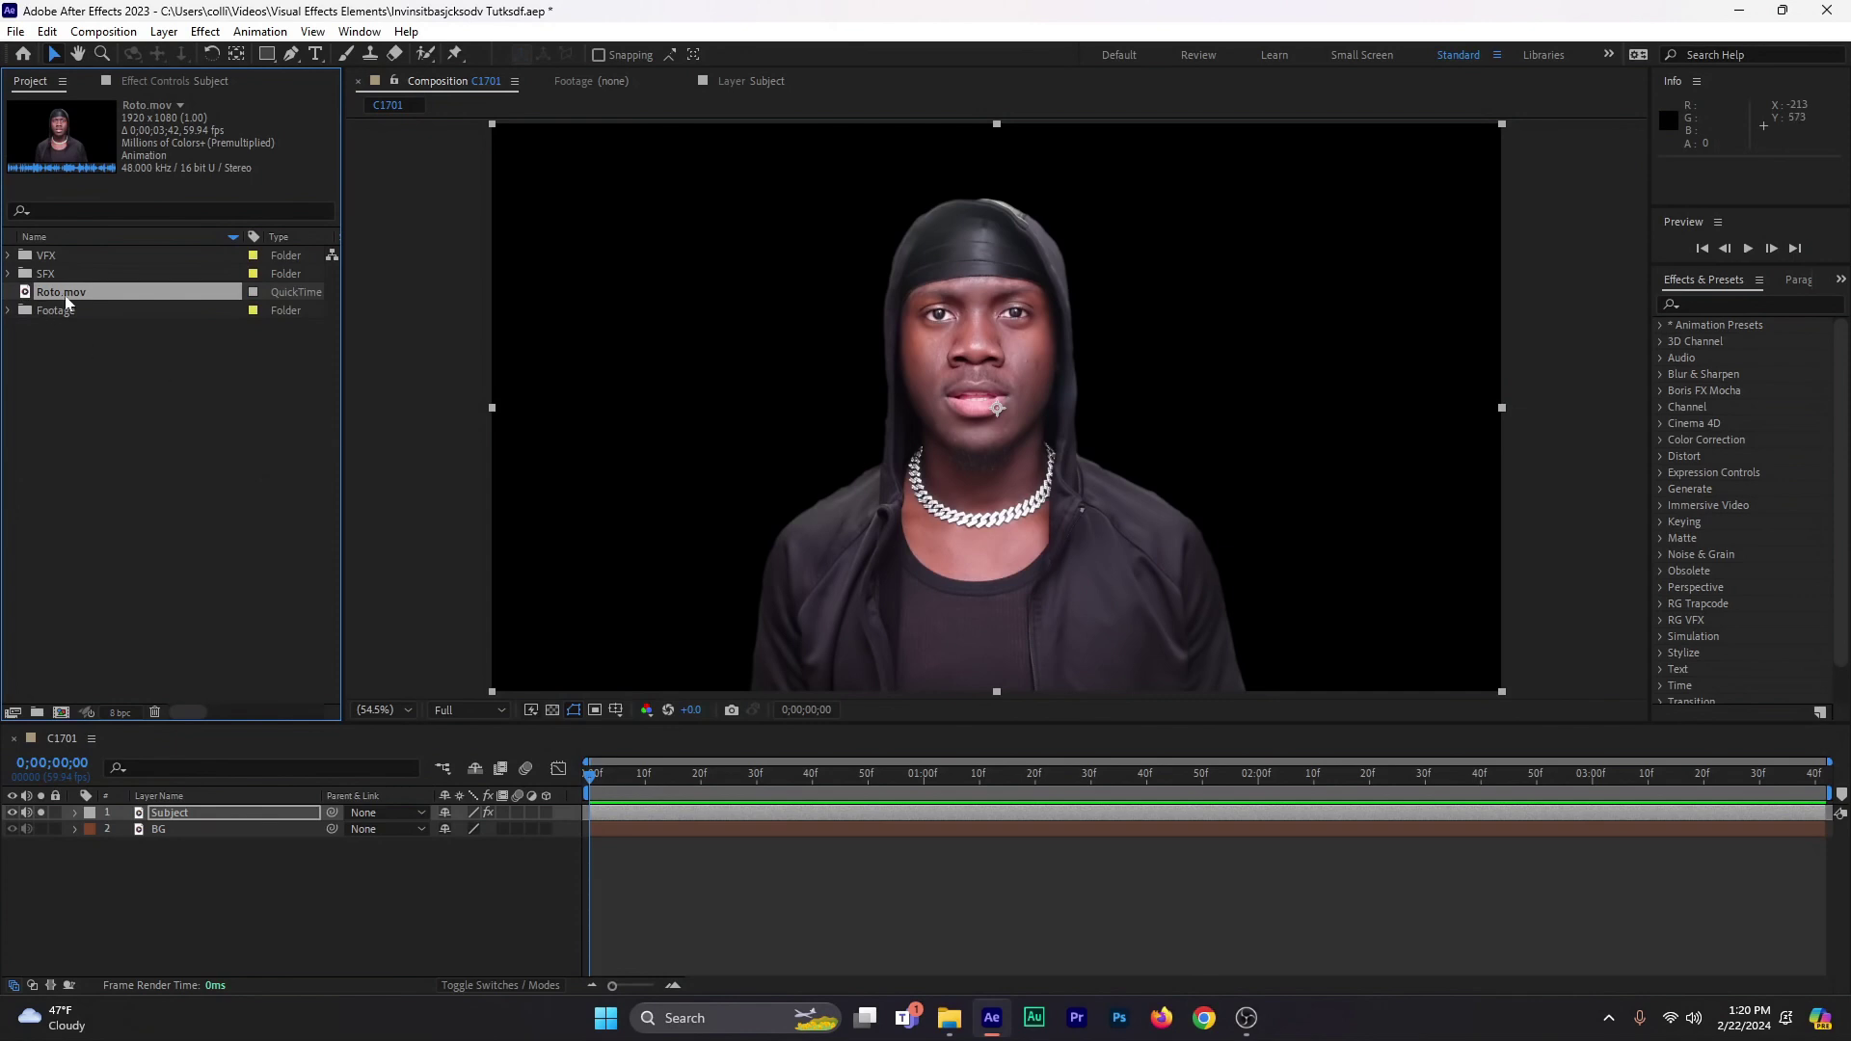
- Place Roto.mov above the Subject layer, then turn off the Subject layer's visibility and hide it from the timeline as a shy layer
{"action": "left_click_drag", "start_coordinate": [67, 304], "coordinate": [127, 816]}
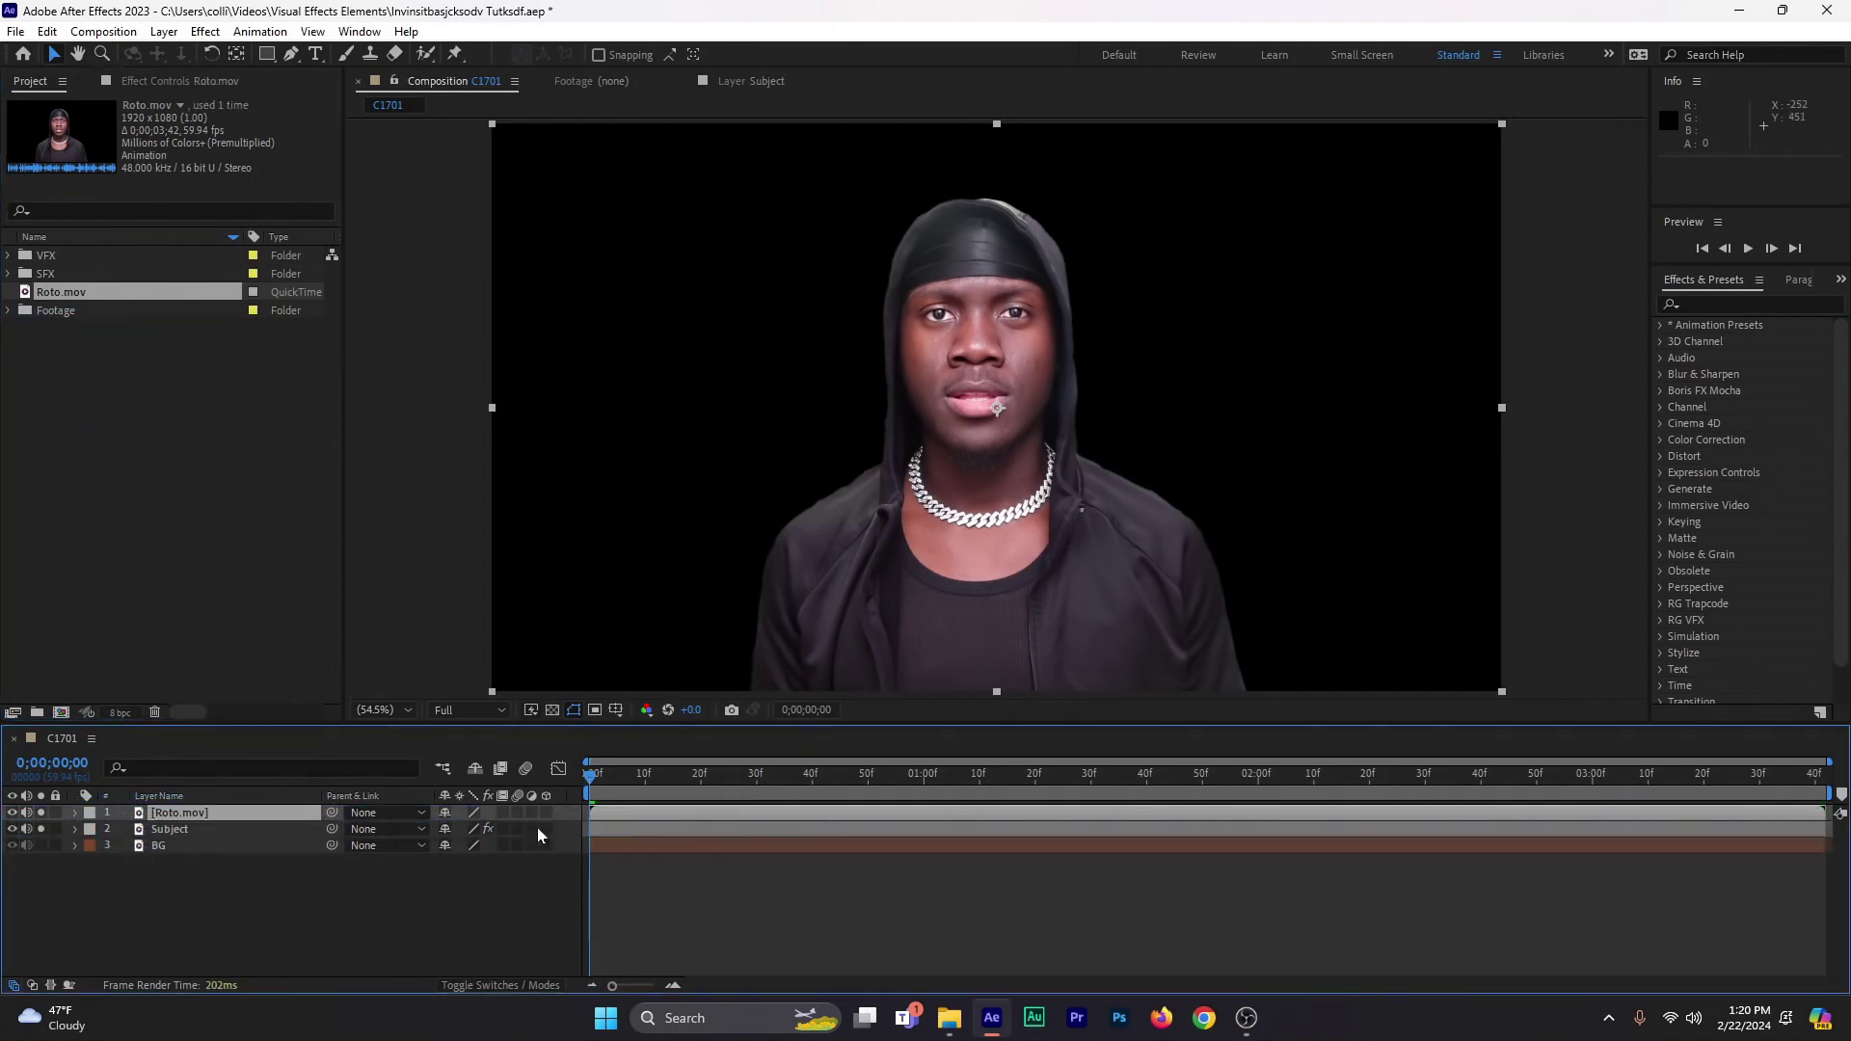
{"action": "left_click", "coordinate": [11, 829]}
{"action": "left_click", "coordinate": [207, 830]}
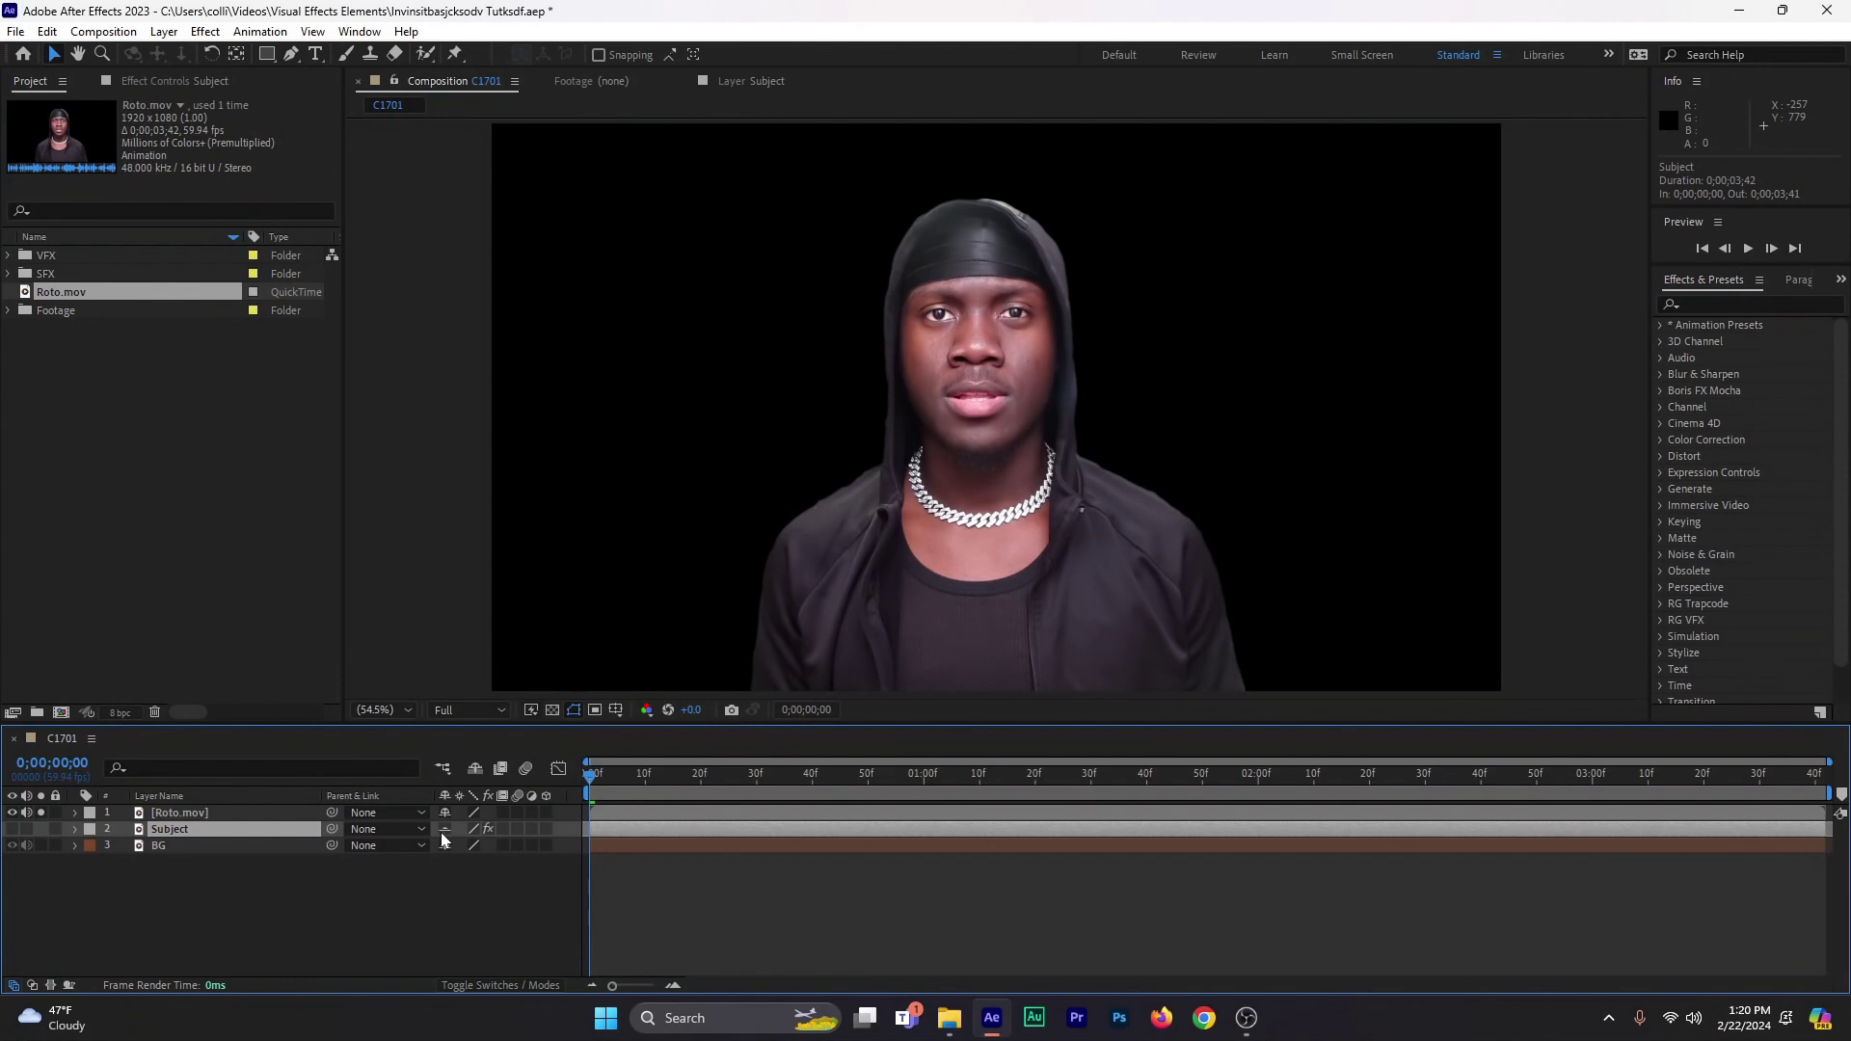
{"action": "left_click", "coordinate": [477, 774]}
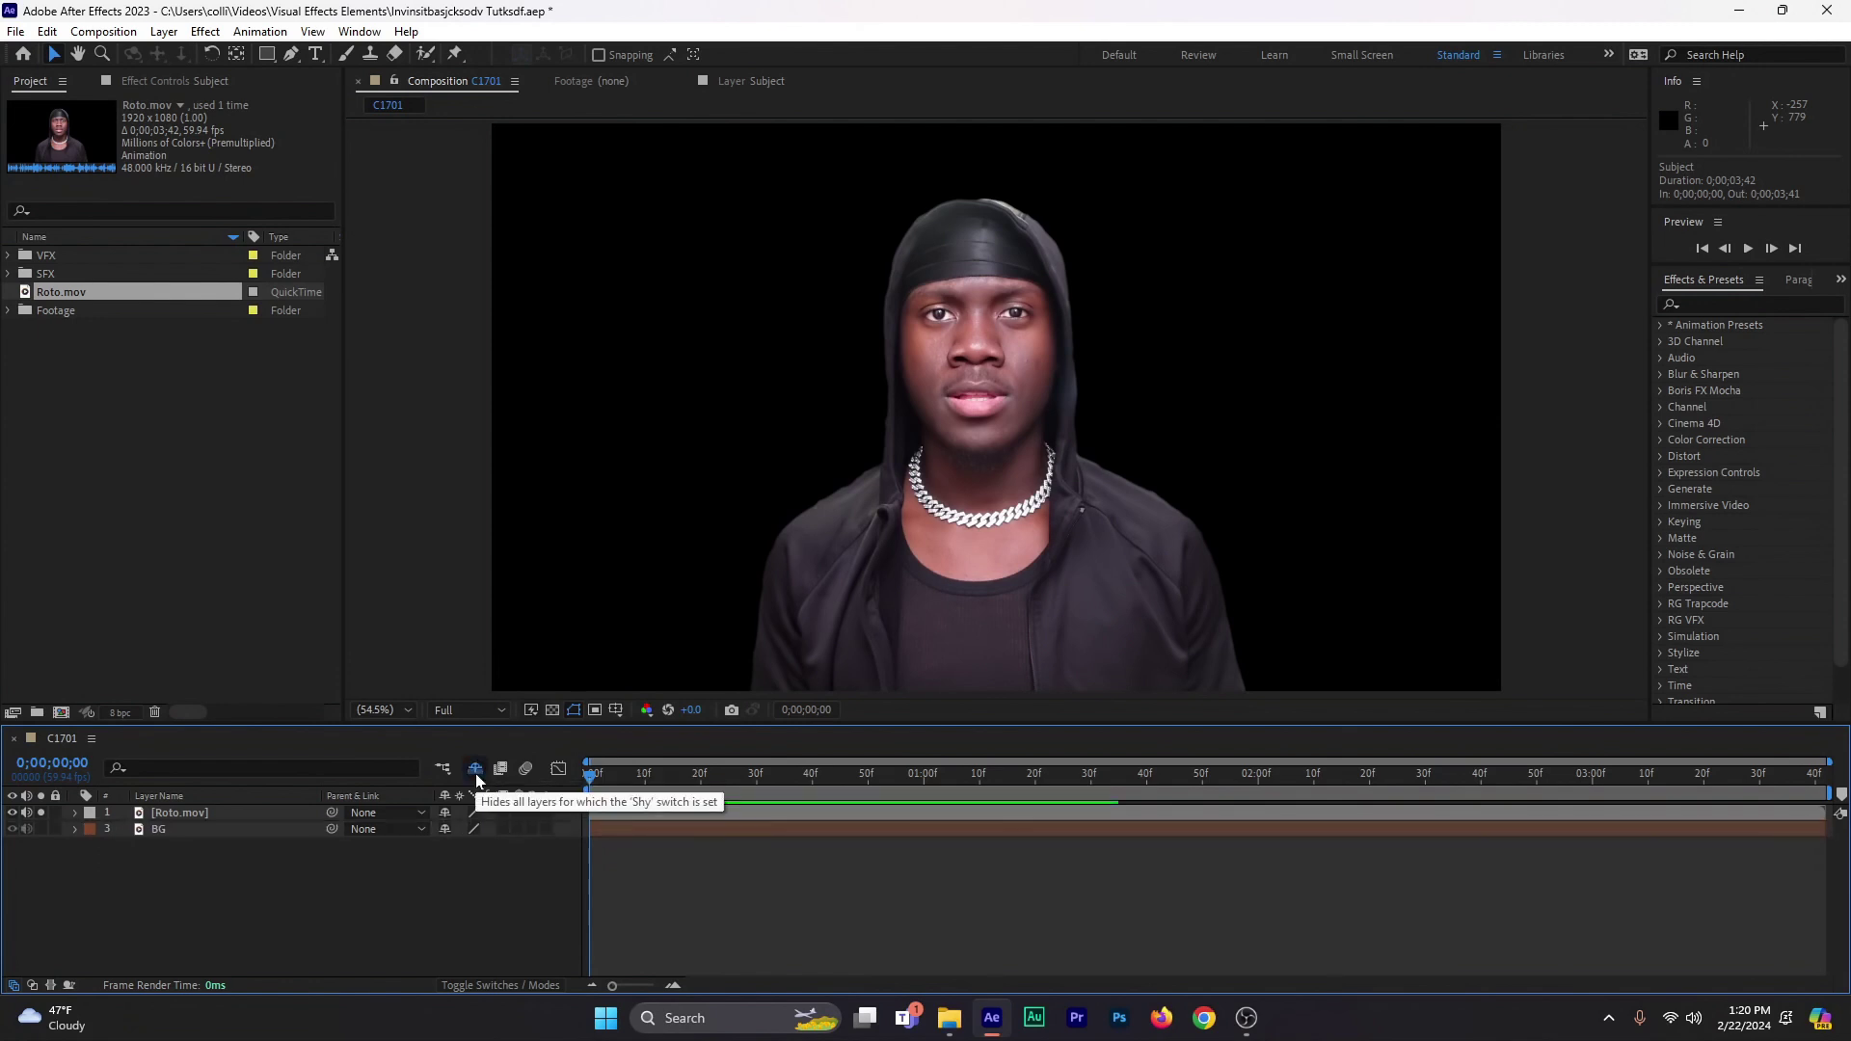
- Set the Roto.mov layer's label colour to Yellow
{"action": "left_click", "coordinate": [72, 810]}
{"action": "left_click", "coordinate": [89, 815]}
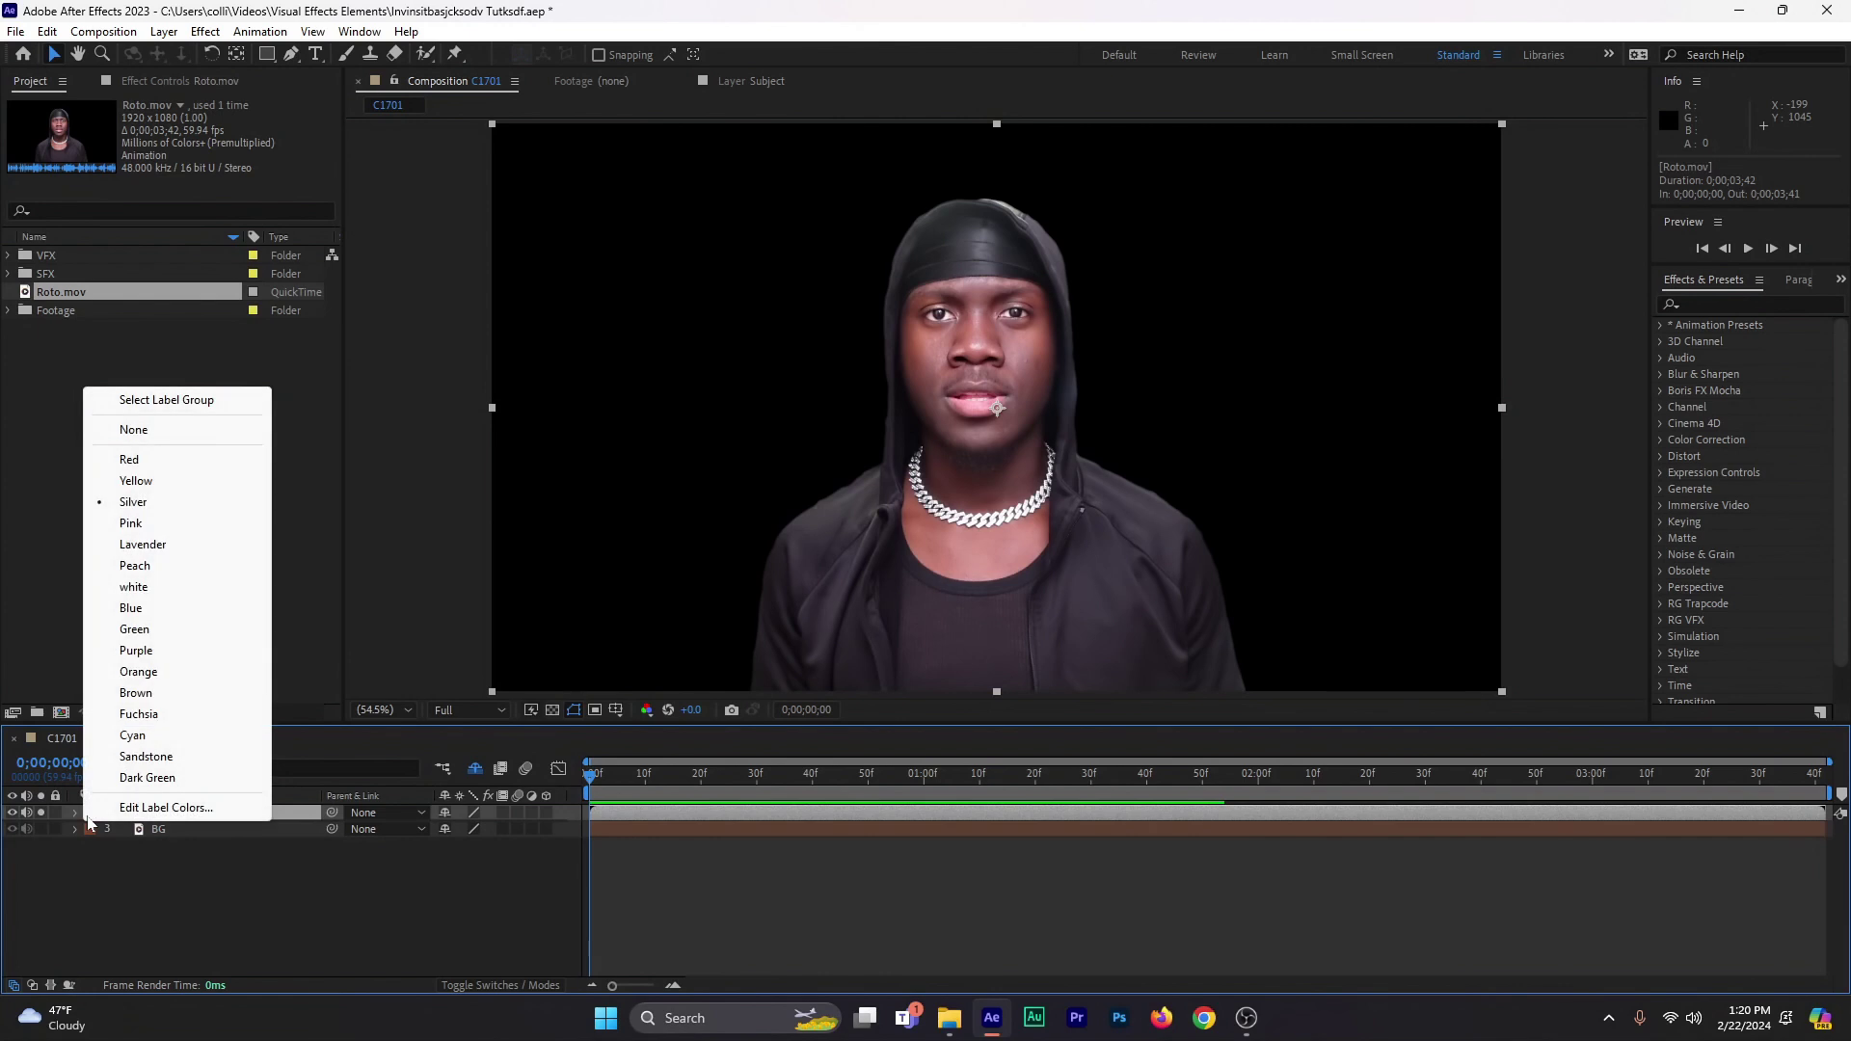
{"action": "left_click", "coordinate": [145, 480]}
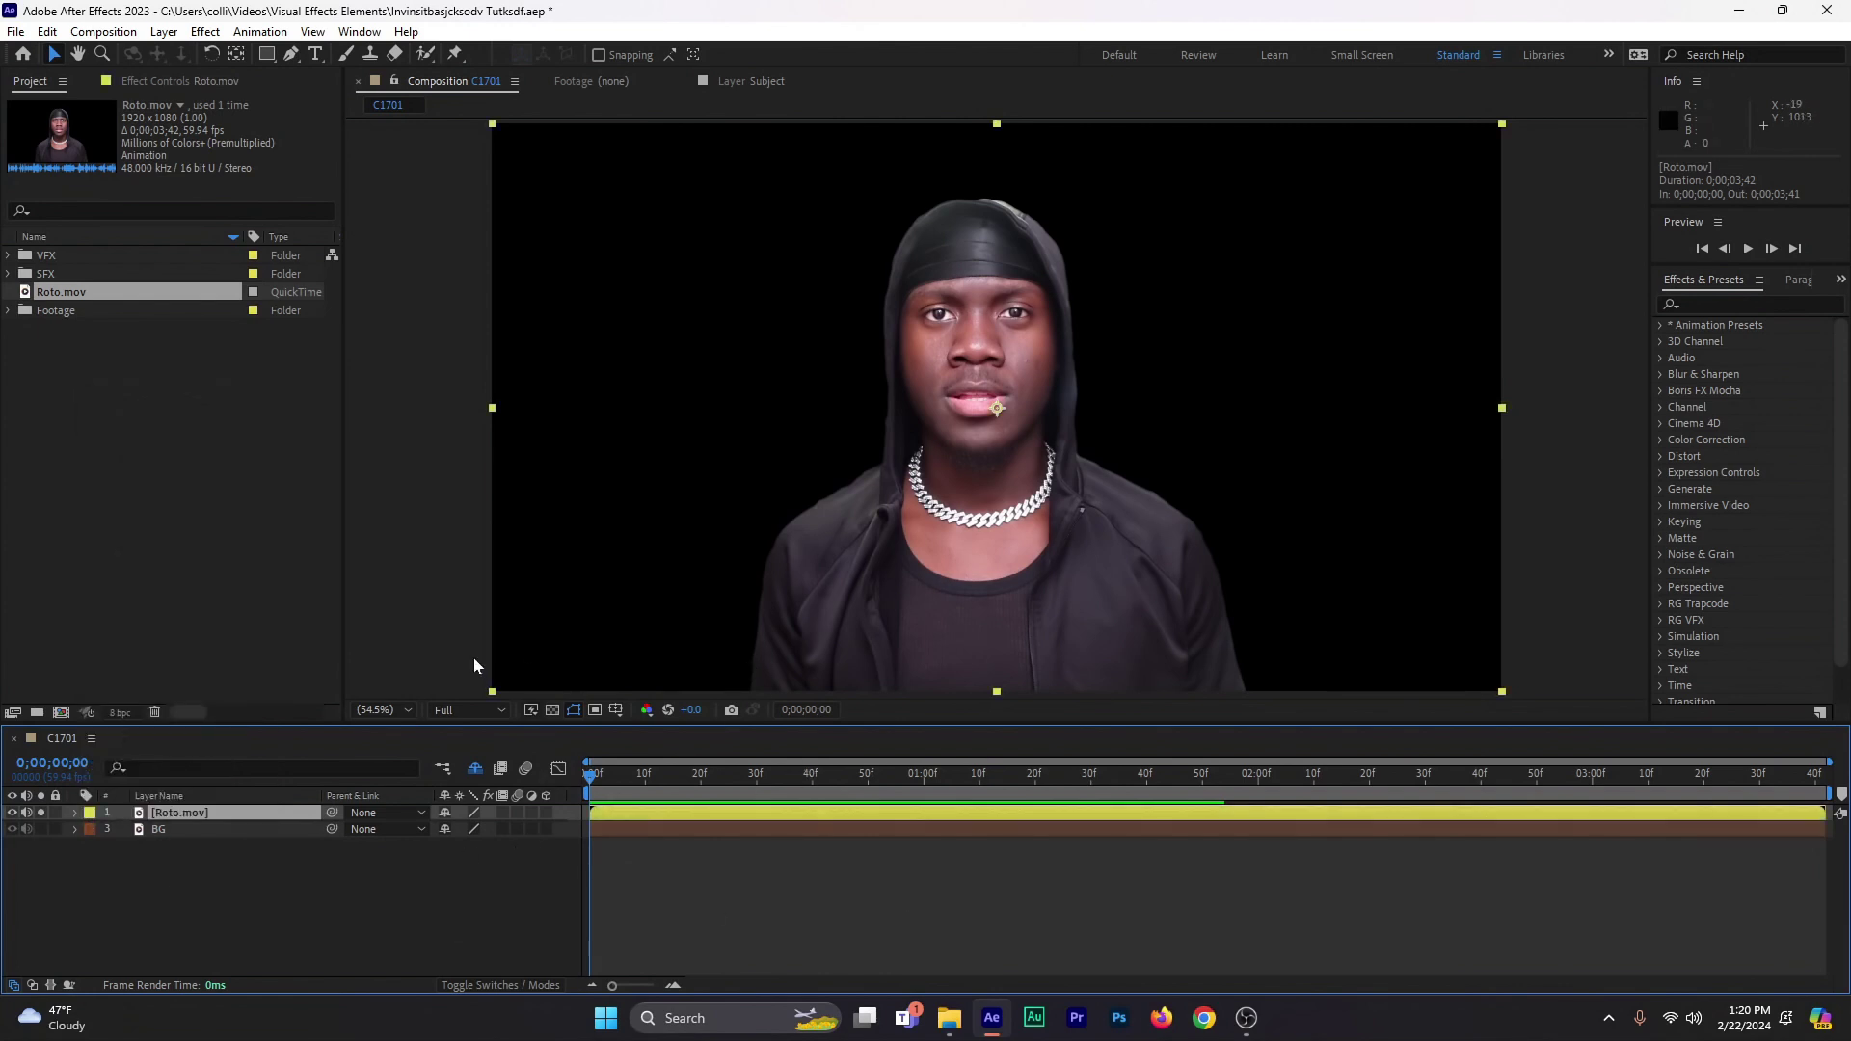
- Turn off solo on the Roto.mov layer so that it shows together with the BG layer
{"action": "left_click", "coordinate": [38, 879]}
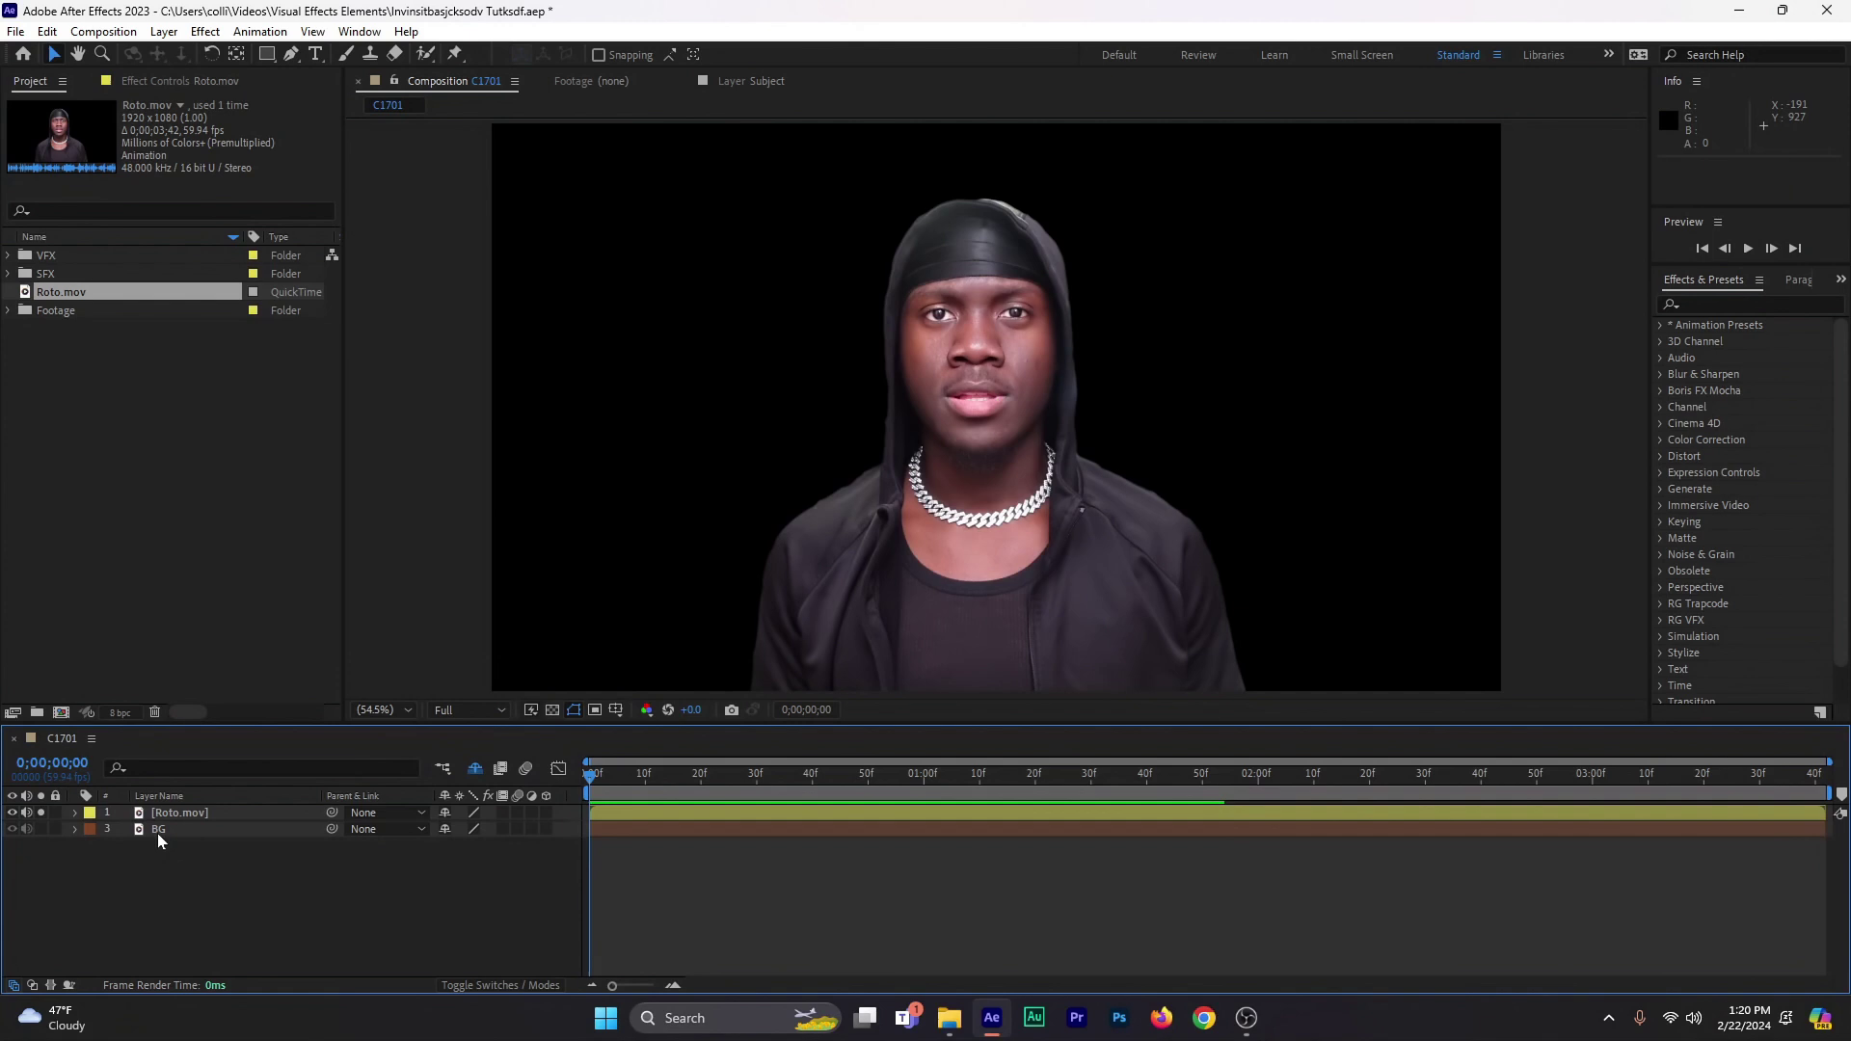
{"action": "left_click", "coordinate": [50, 813]}
{"action": "left_click", "coordinate": [40, 875]}
{"action": "left_click", "coordinate": [41, 812]}
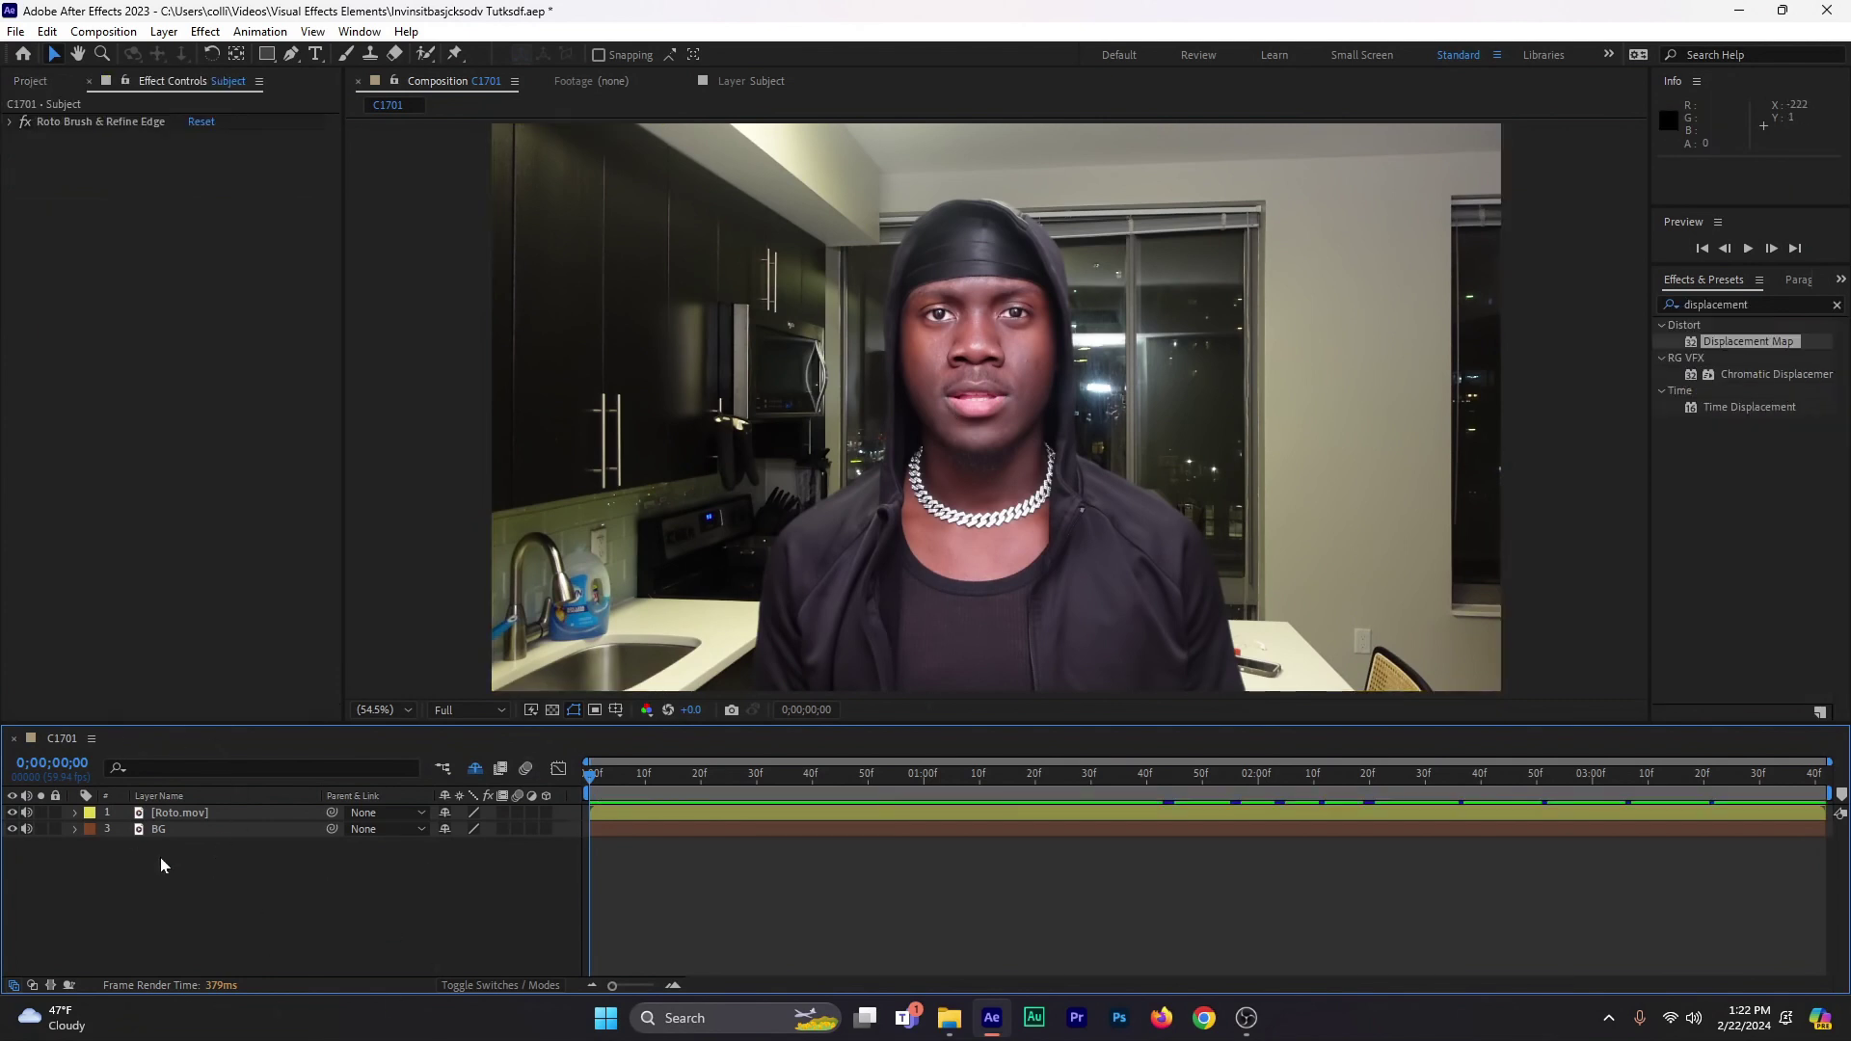
- Add a new adjustment layer above Roto.mov and rename it Chromatic Dis, clearing the old displacement effect search
{"action": "right_click", "coordinate": [326, 892]}
{"action": "mouse_move", "coordinate": [453, 652]}
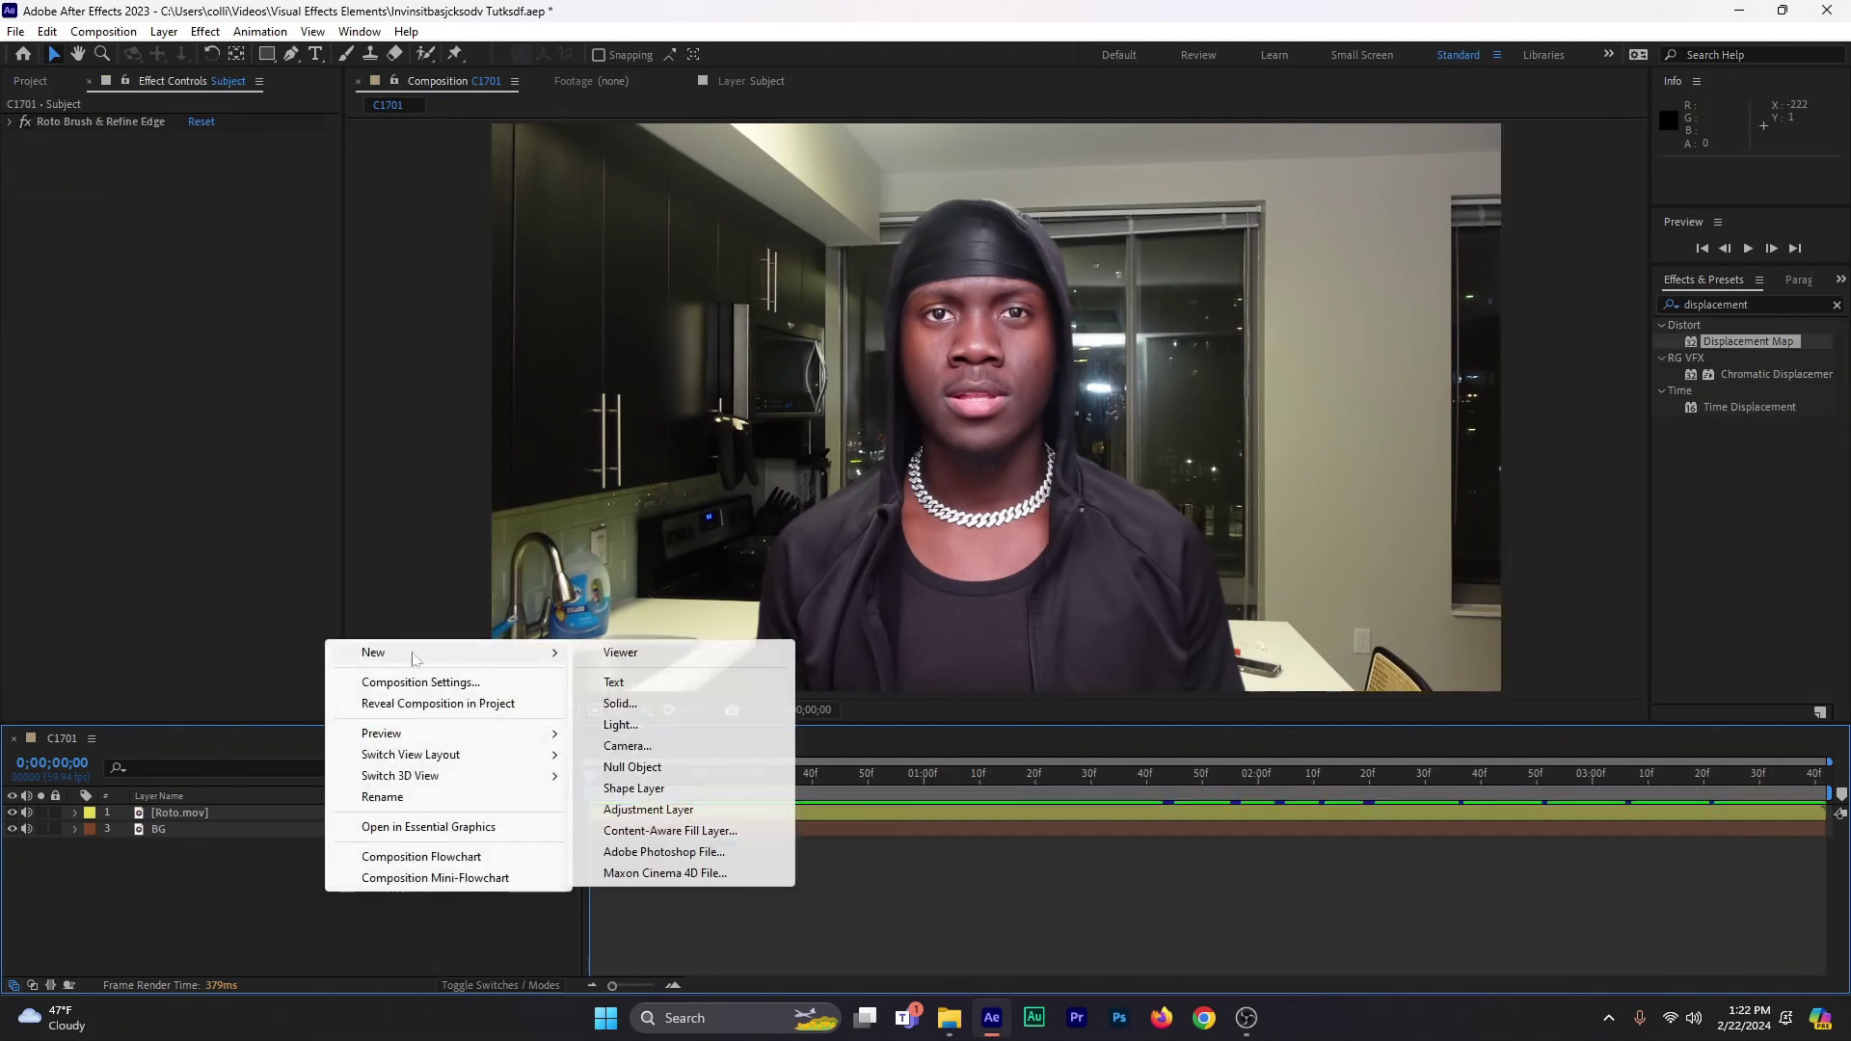
{"action": "left_click", "coordinate": [648, 810]}
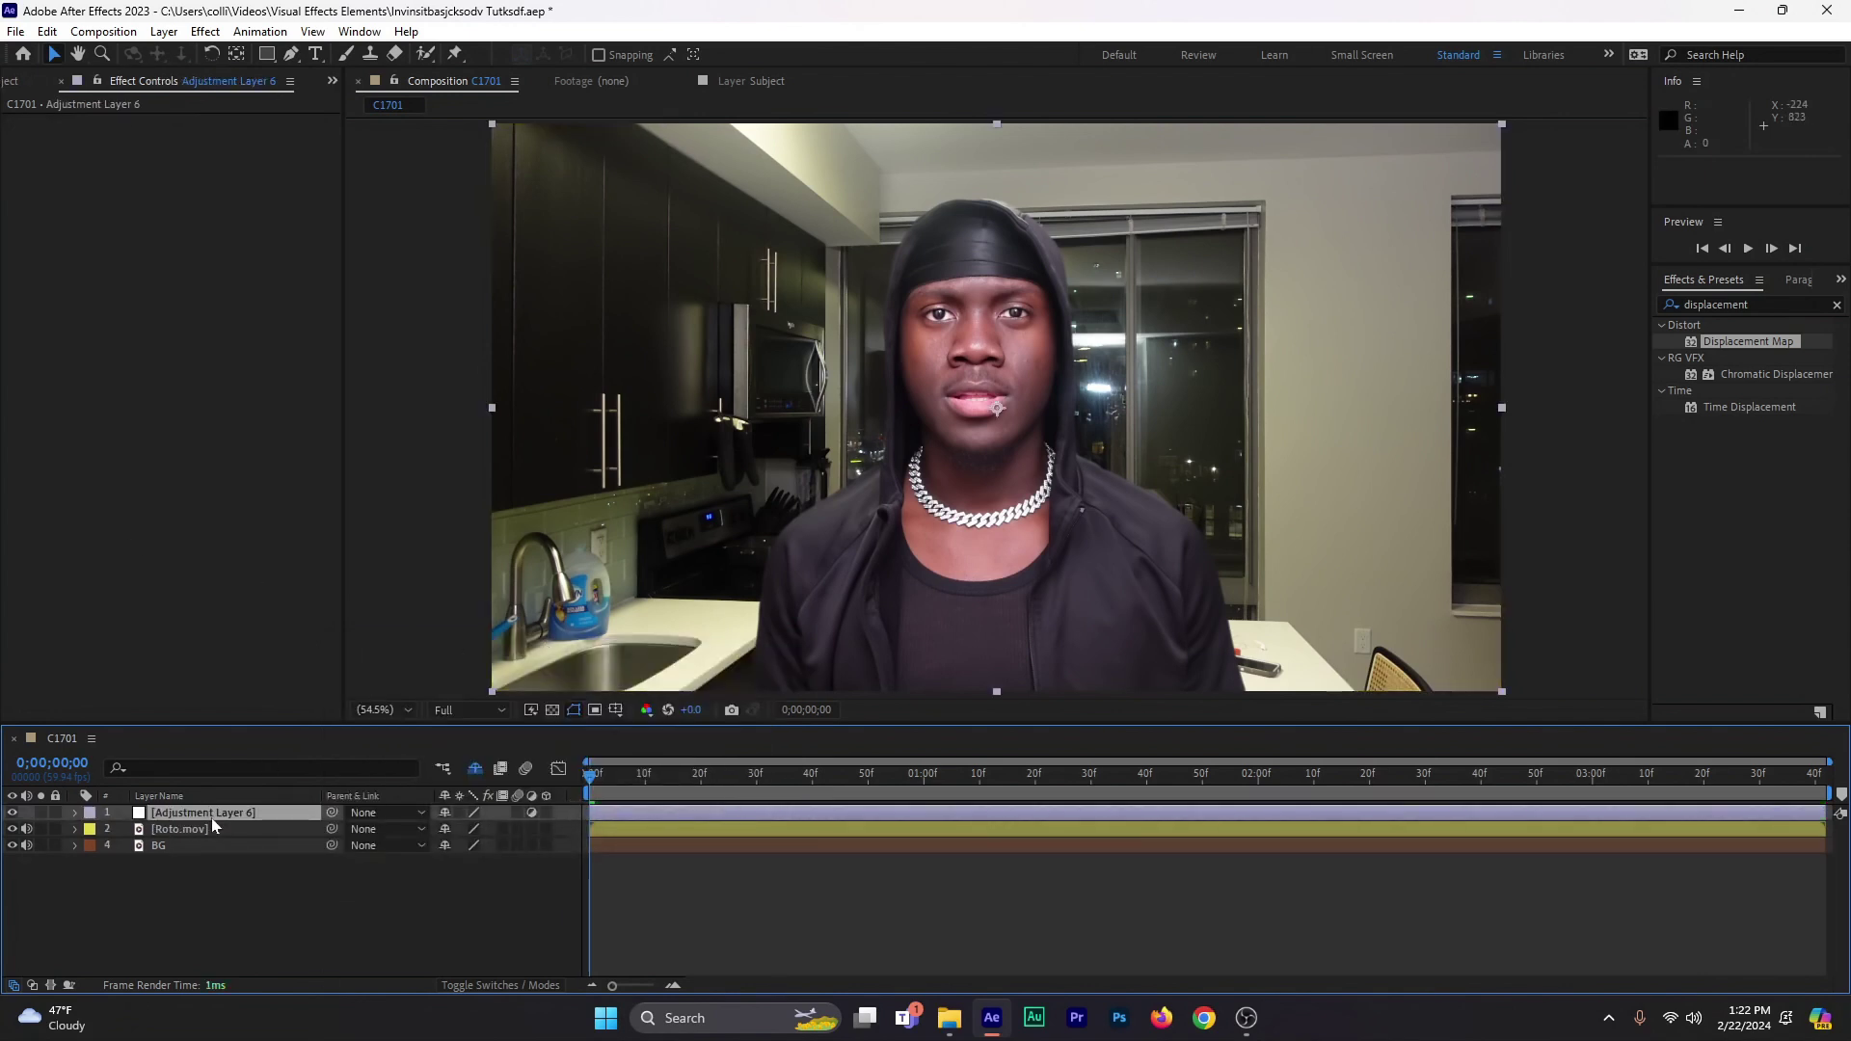
{"action": "left_click", "coordinate": [1837, 305]}
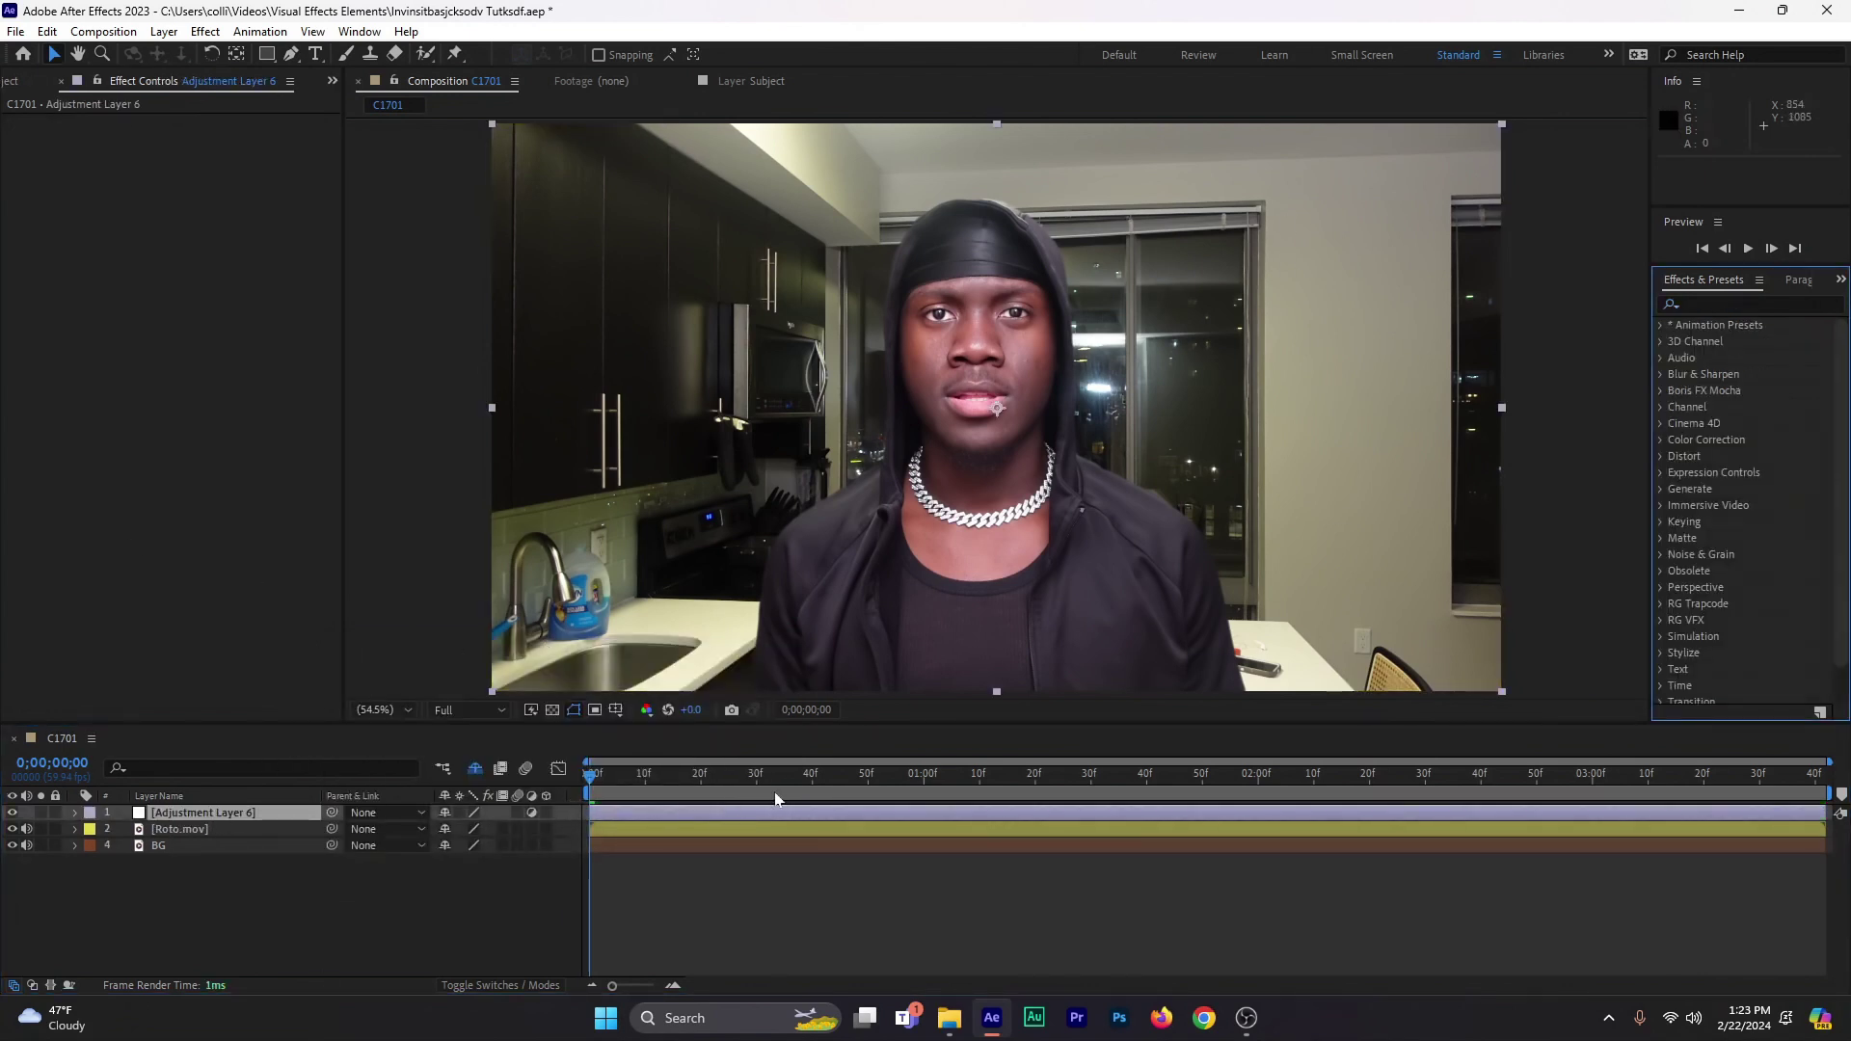
{"action": "right_click", "coordinate": [296, 818]}
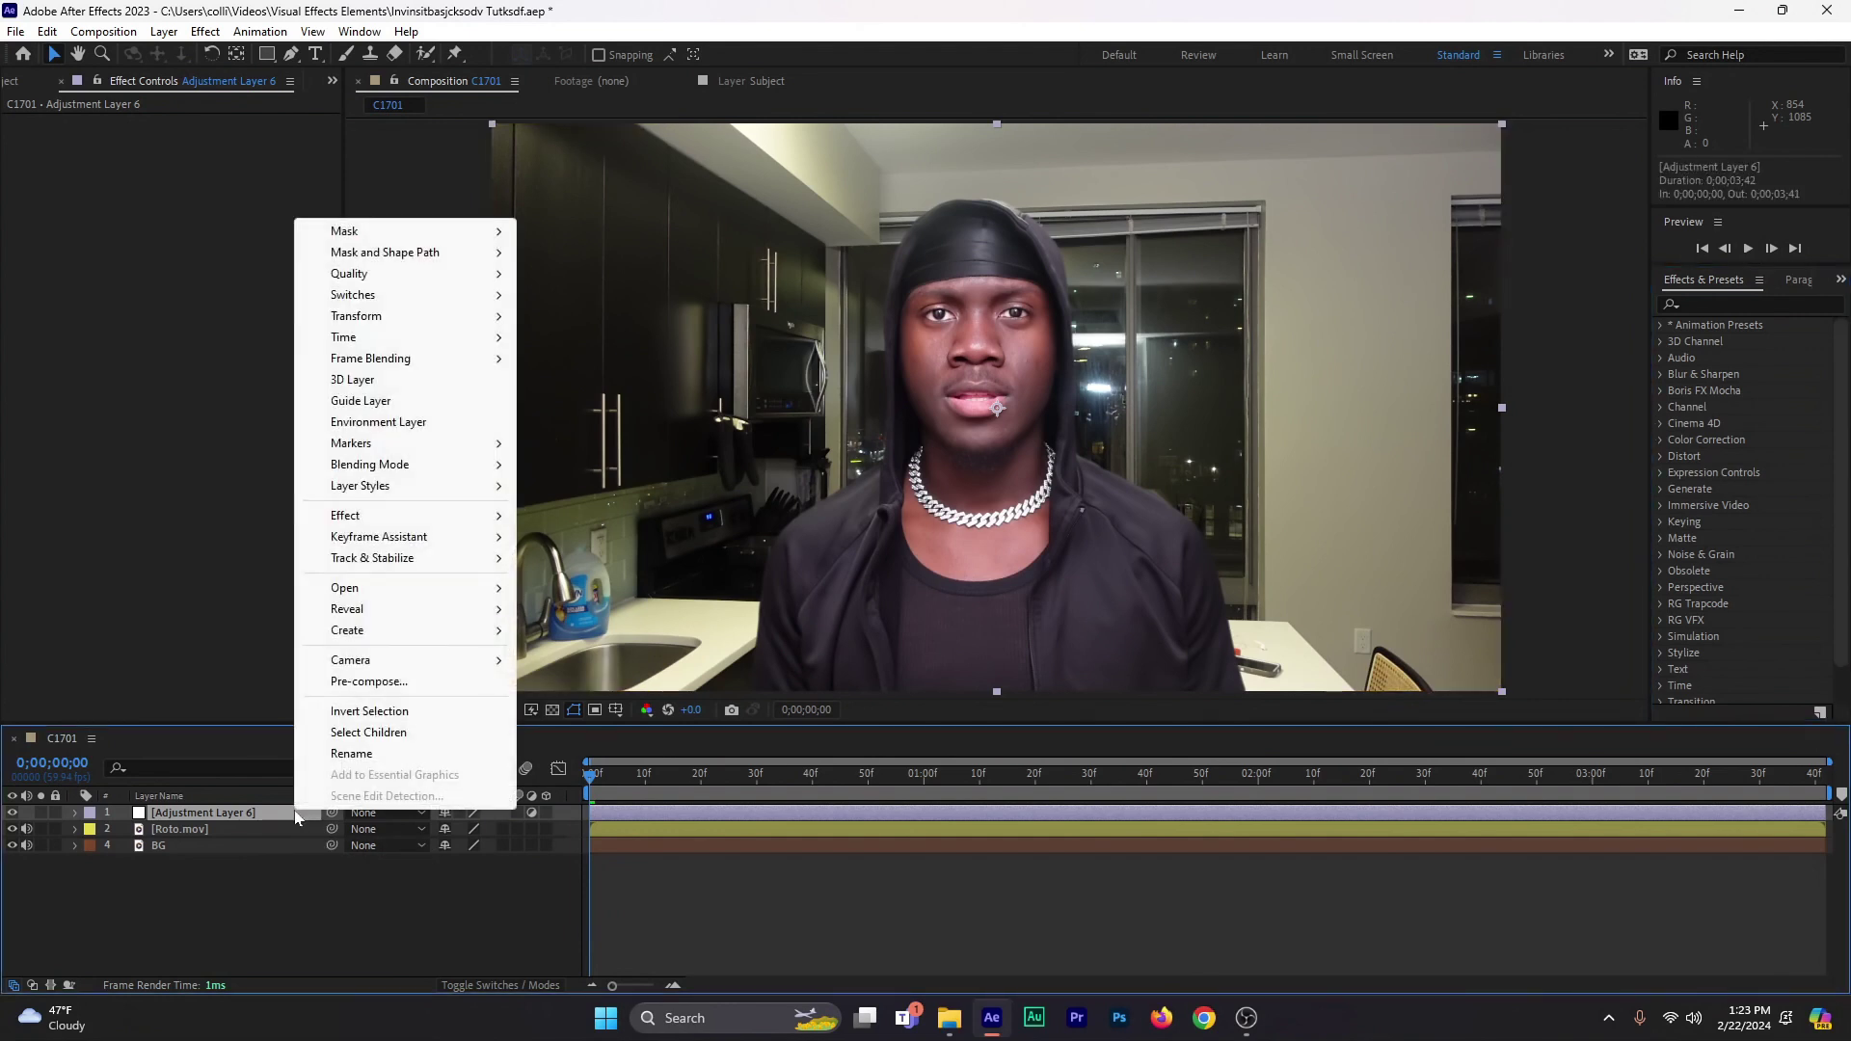
{"action": "left_click", "coordinate": [408, 758]}
{"action": "type", "text": "Chromatic Dis"}
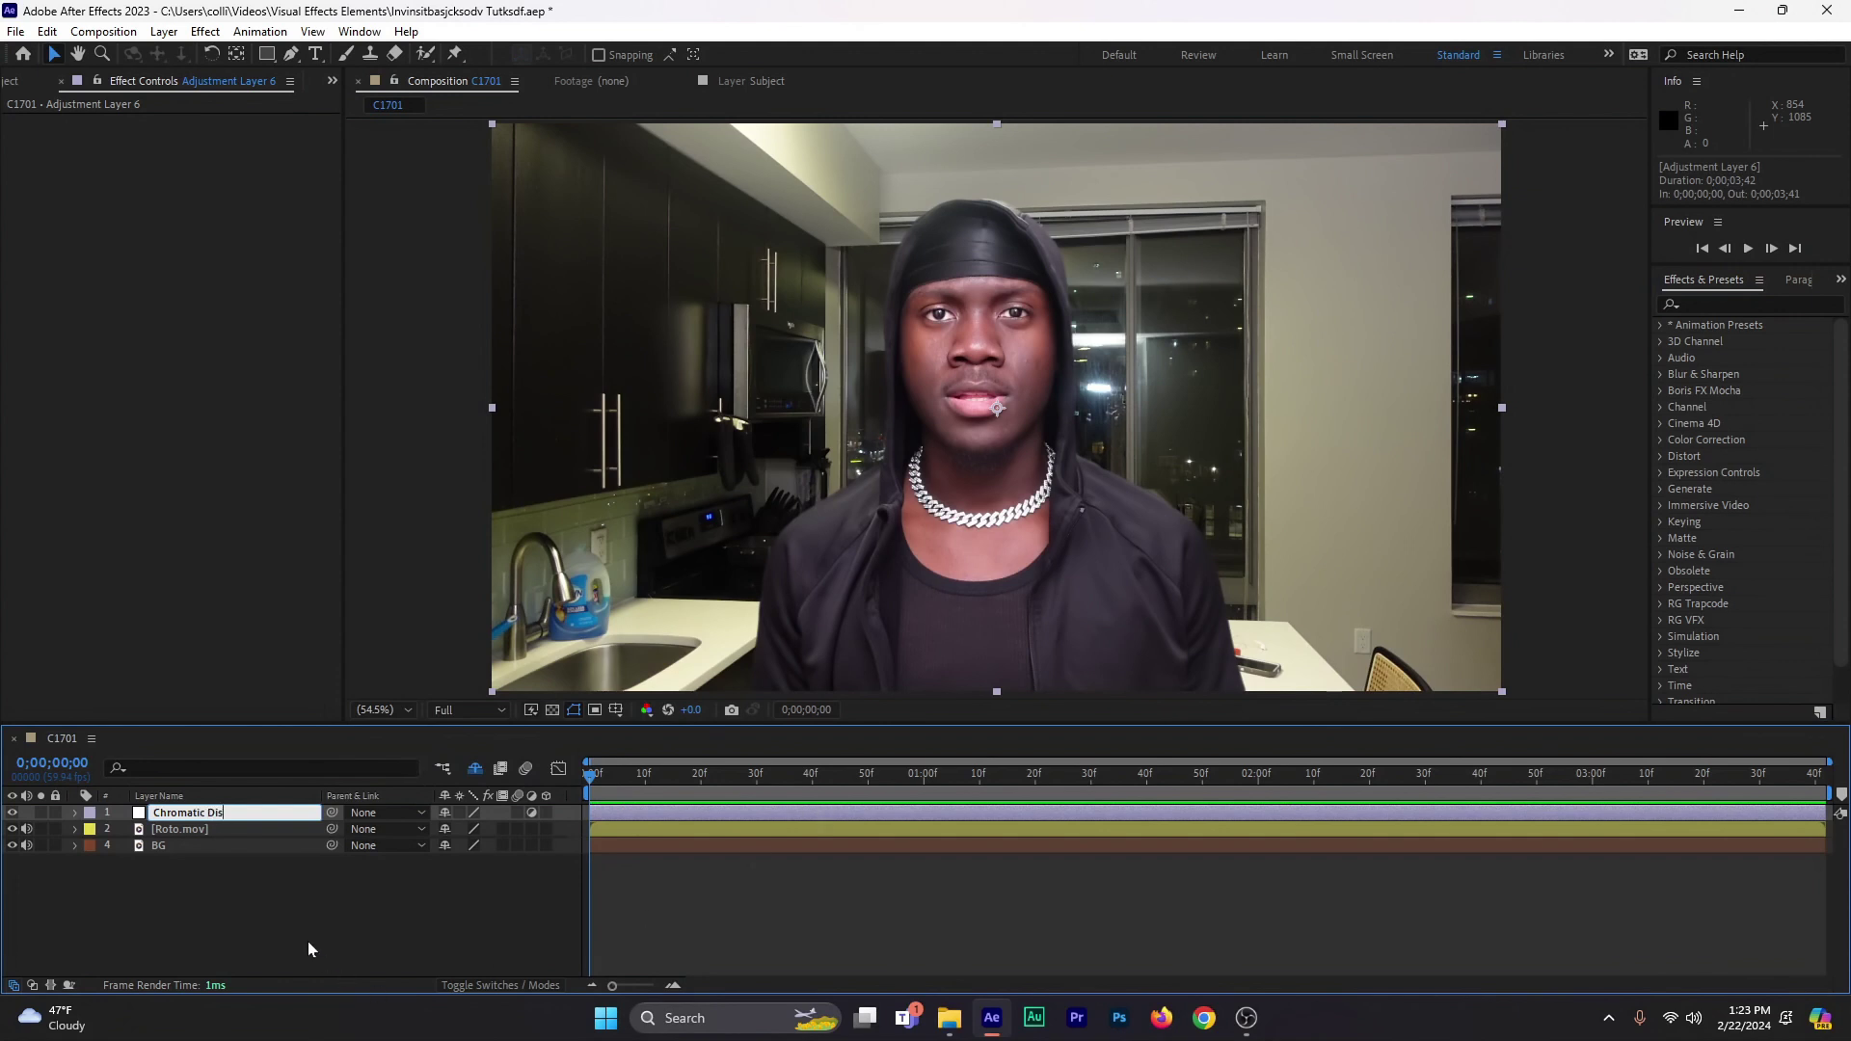
{"action": "left_click", "coordinate": [303, 928]}
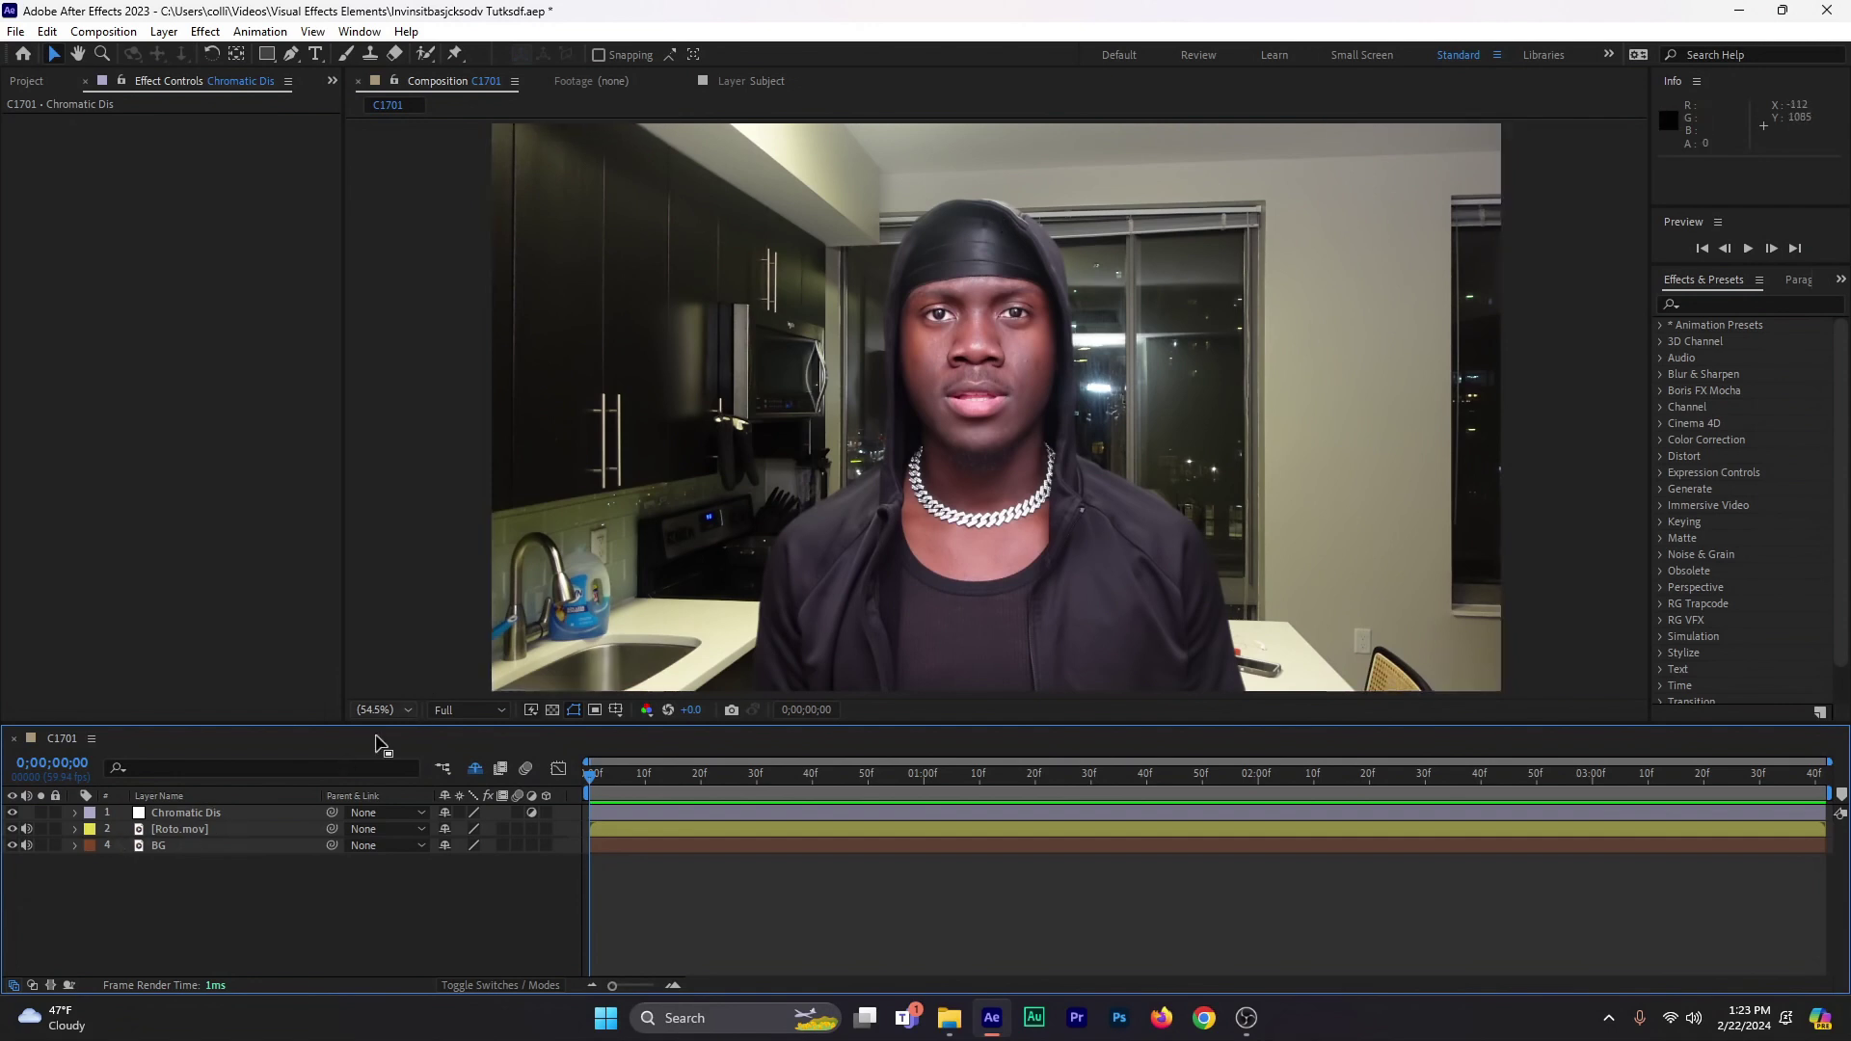
{"action": "left_click", "coordinate": [260, 816]}
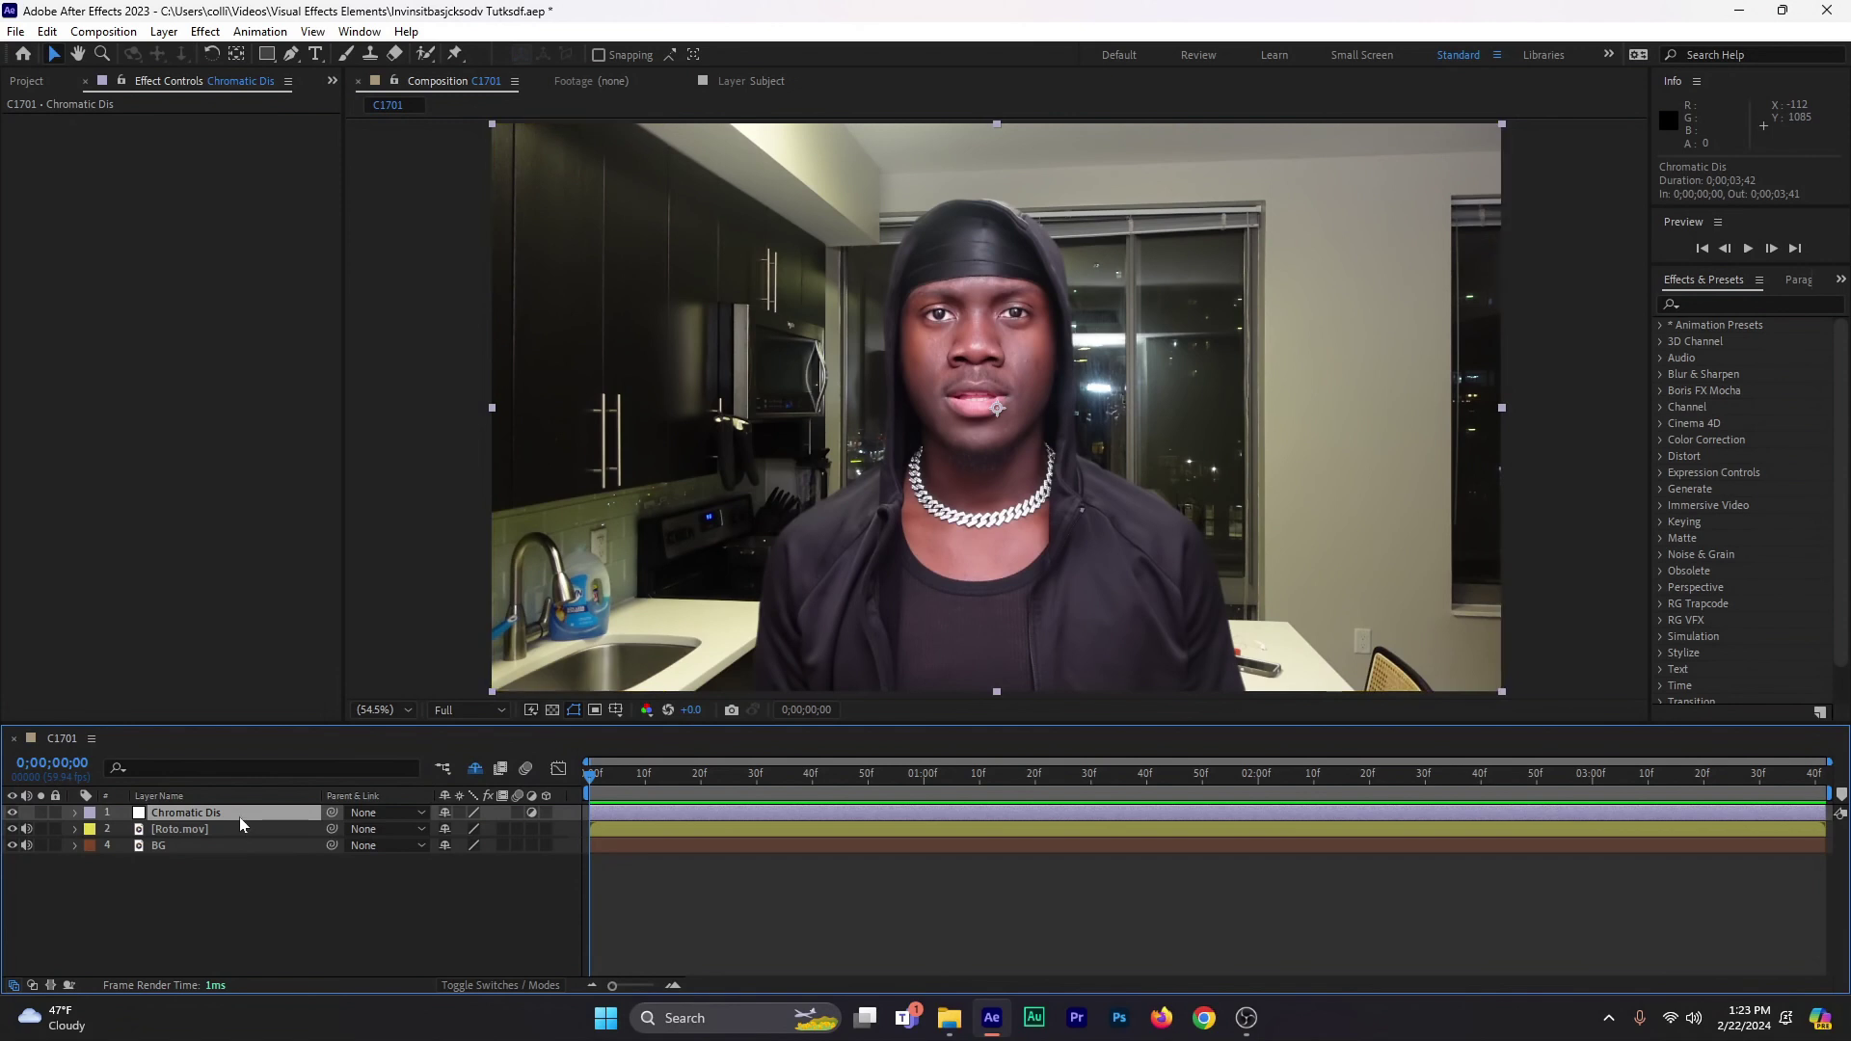
{"action": "left_click", "coordinate": [241, 830]}
{"action": "left_click", "coordinate": [253, 814]}
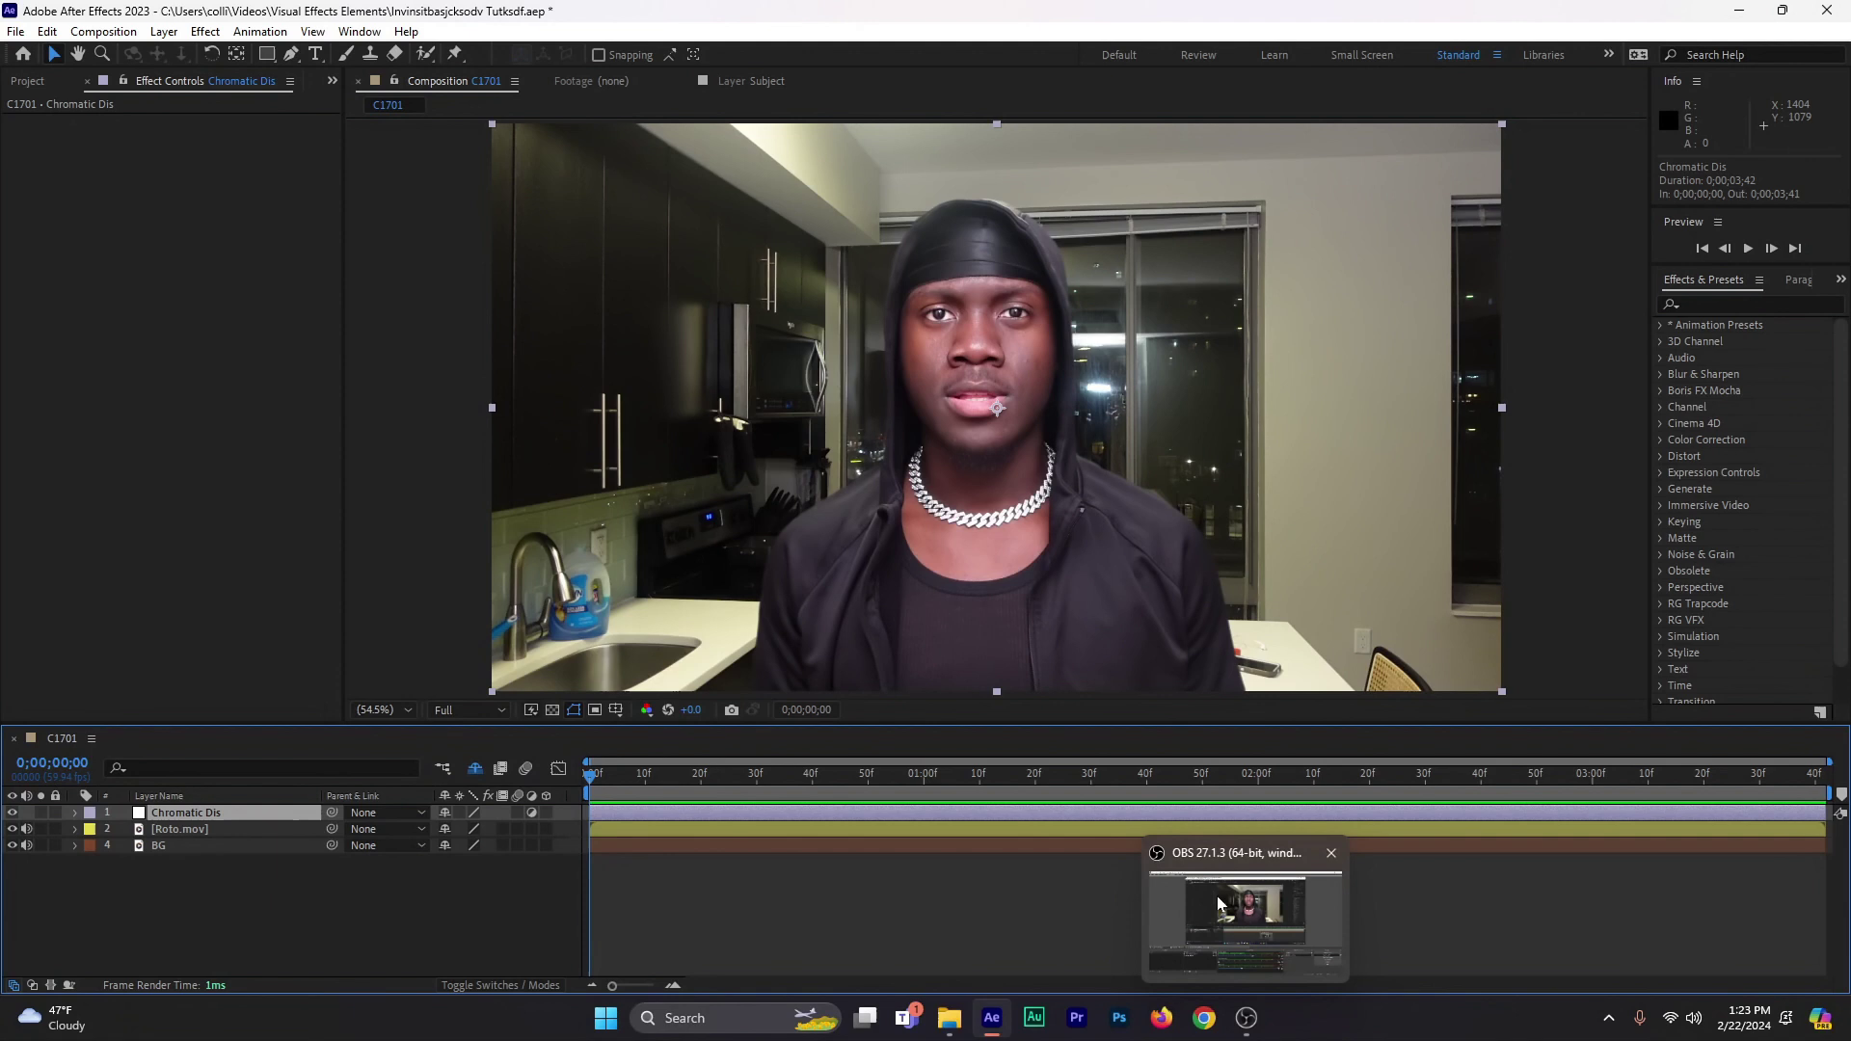
{"action": "left_click", "coordinate": [954, 890]}
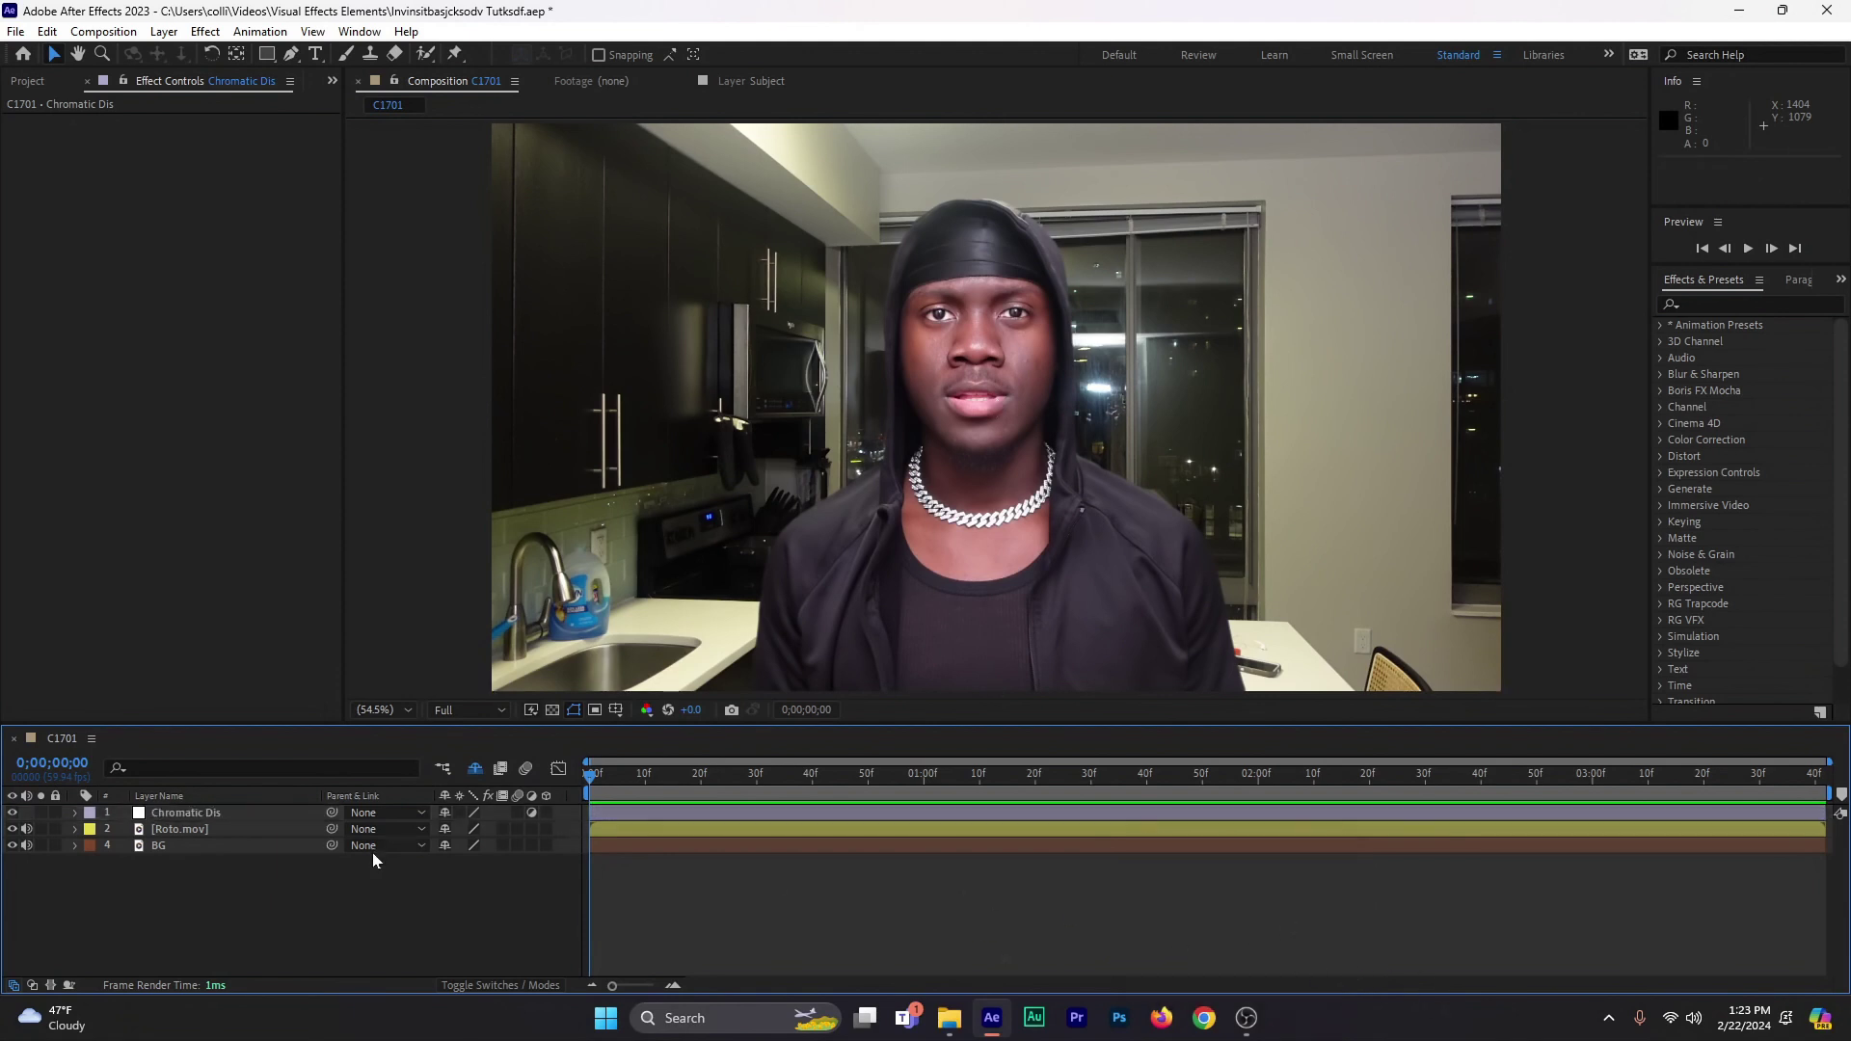
- Search the effects for chro and apply Chromatic Displacement to the Chromatic Dis adjustment layer
{"action": "left_click", "coordinate": [1762, 306]}
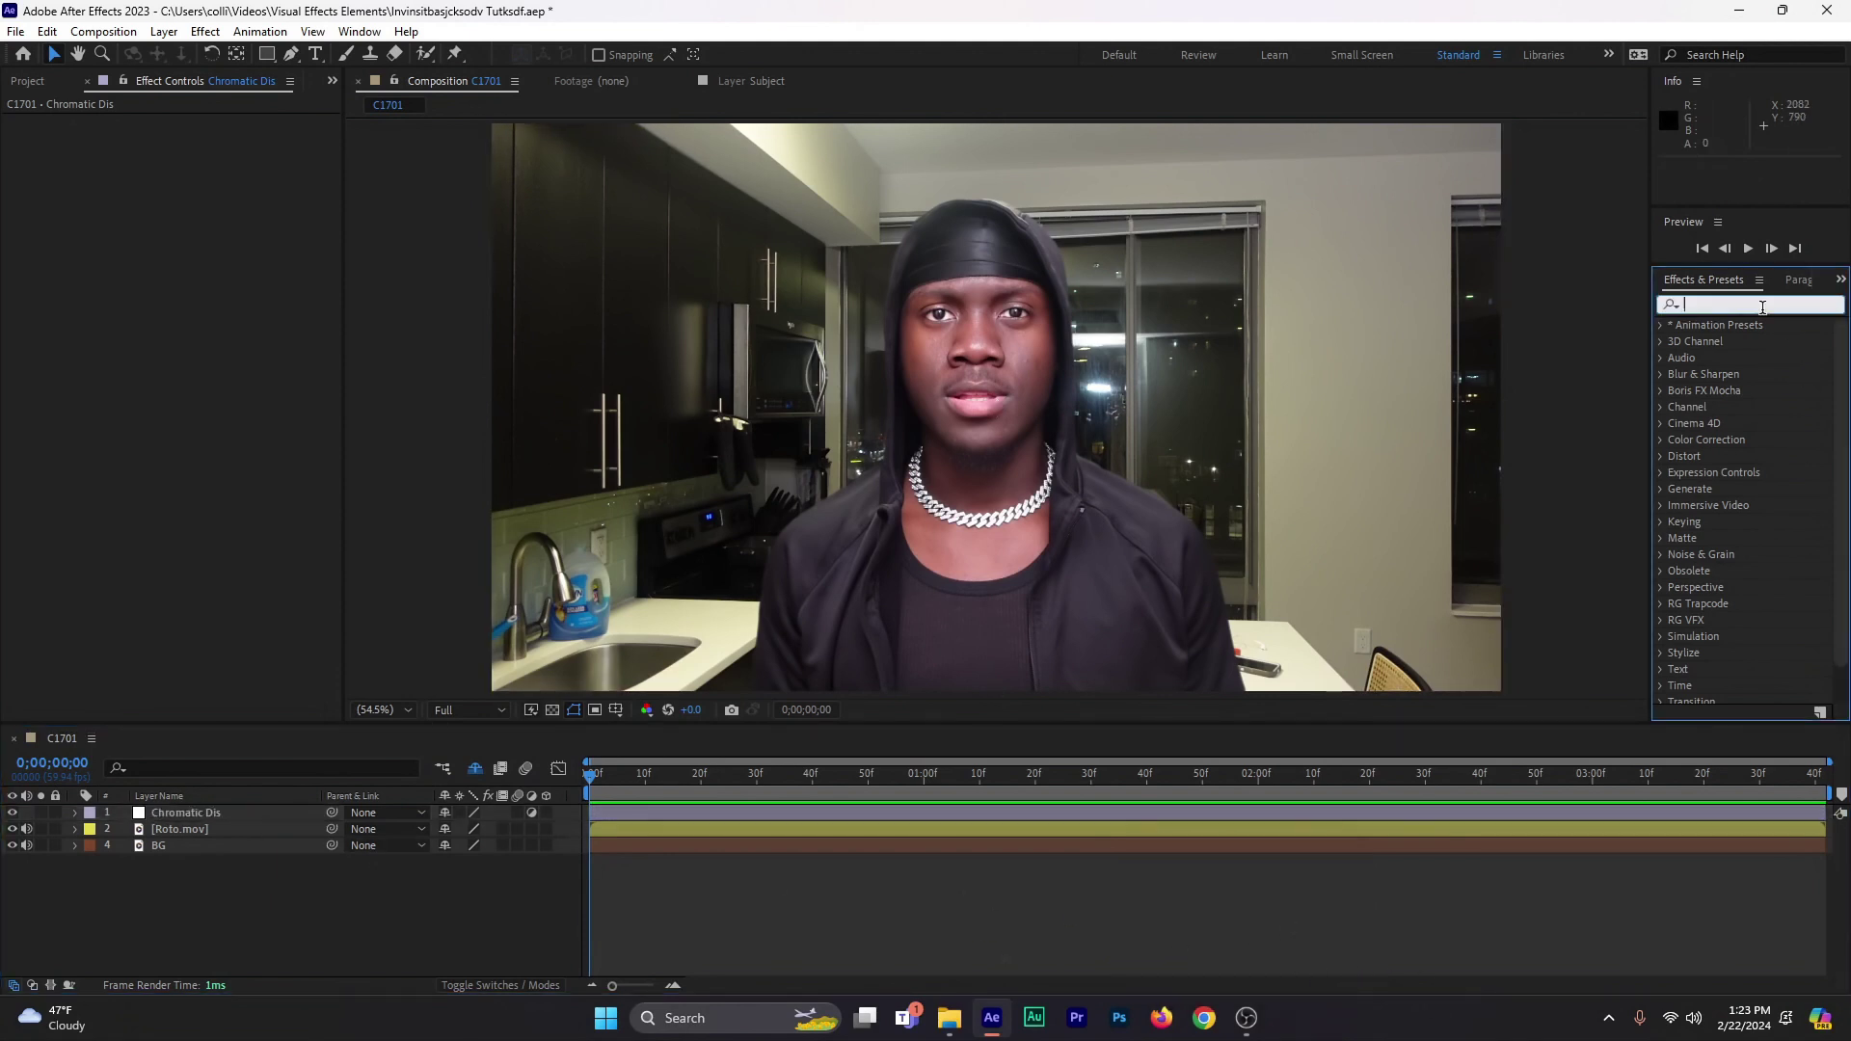
{"action": "type", "text": "chro"}
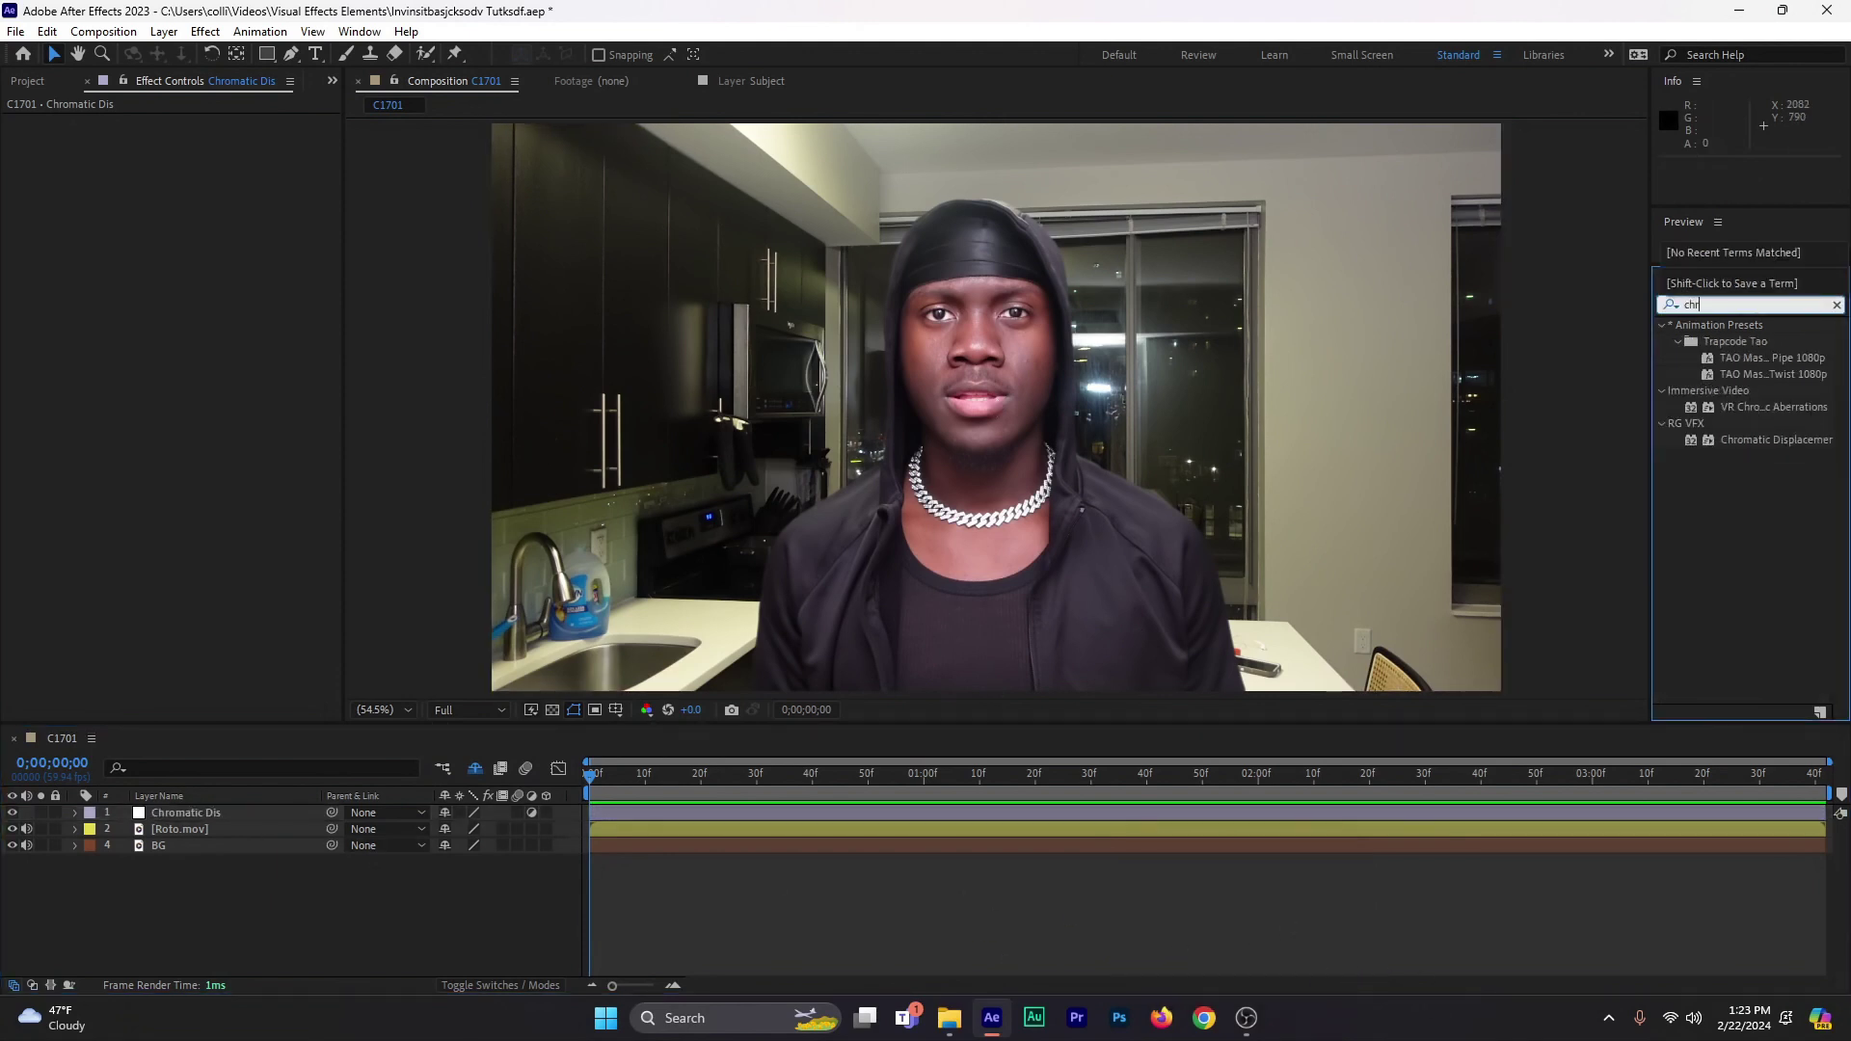
{"action": "left_click", "coordinate": [1749, 440]}
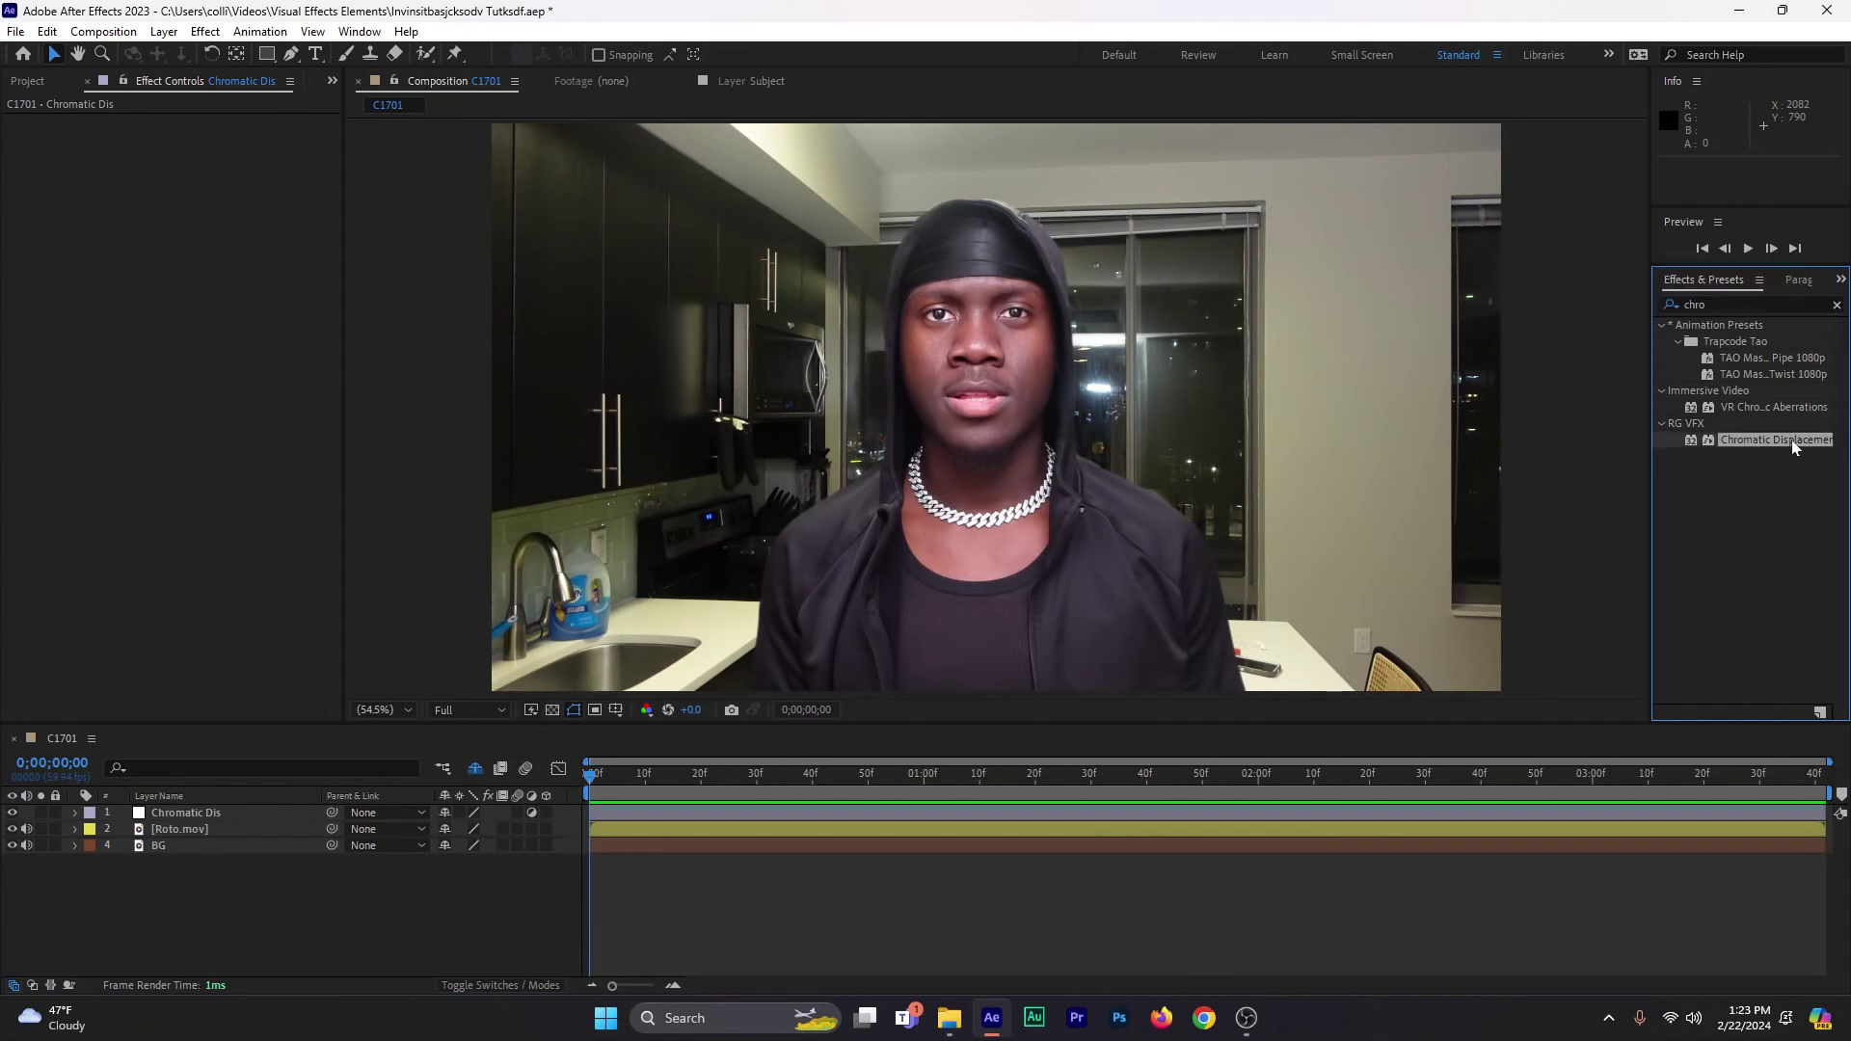
{"action": "left_click_drag", "start_coordinate": [1794, 446], "coordinate": [950, 814]}
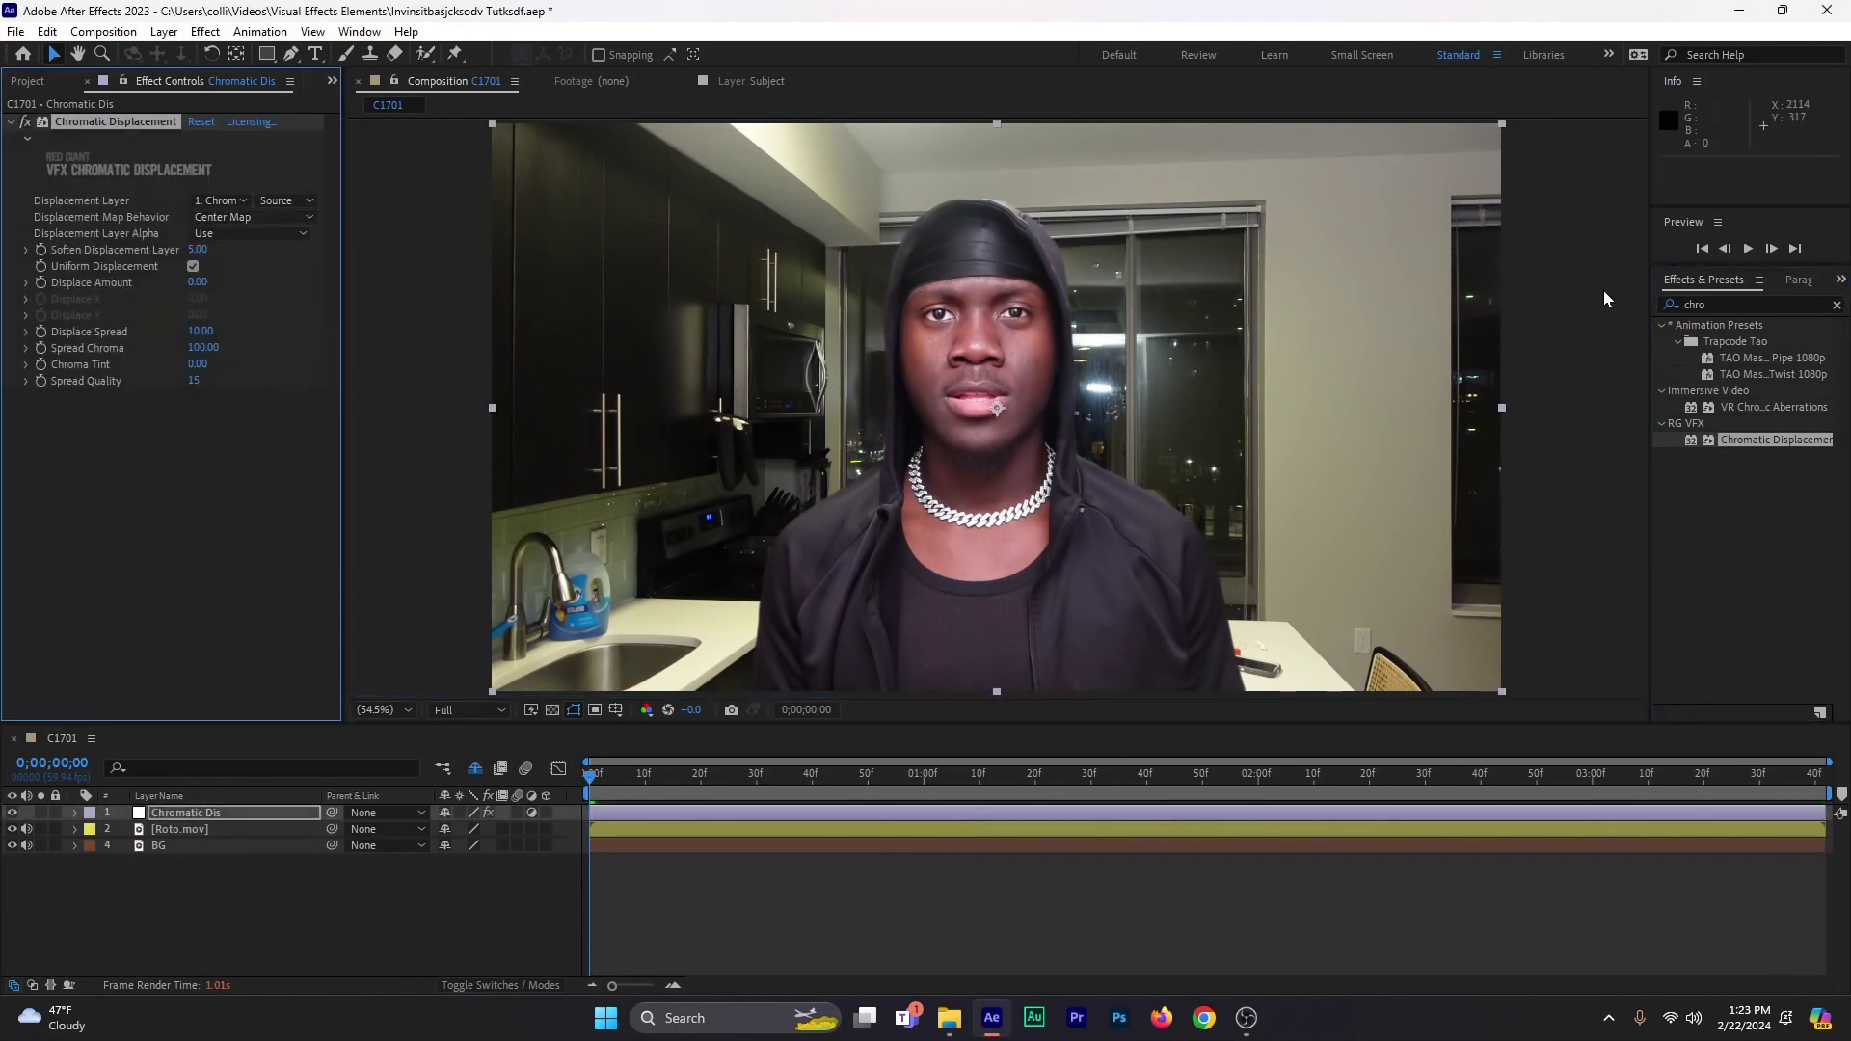
{"action": "left_click", "coordinate": [229, 814]}
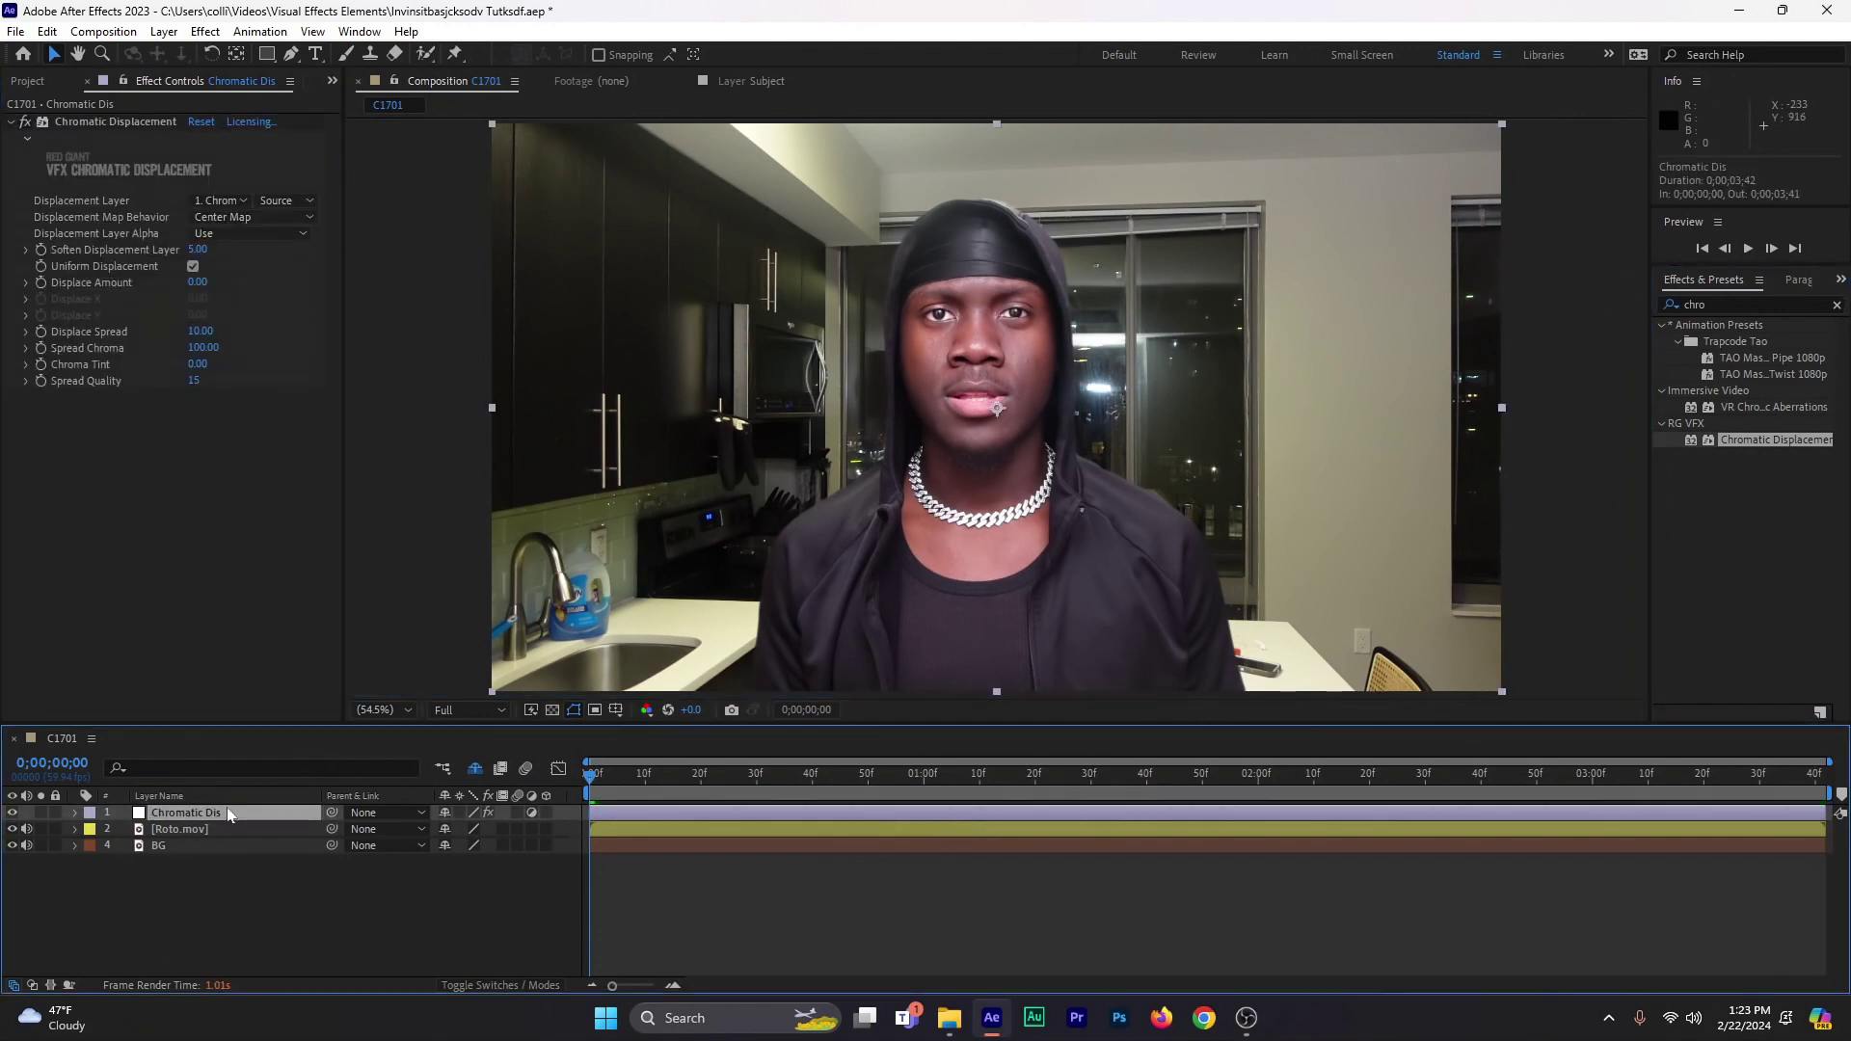
- Set the effect's Displacement Layer to Roto.mov and its source to Effects & Masks
{"action": "left_click", "coordinate": [233, 201]}
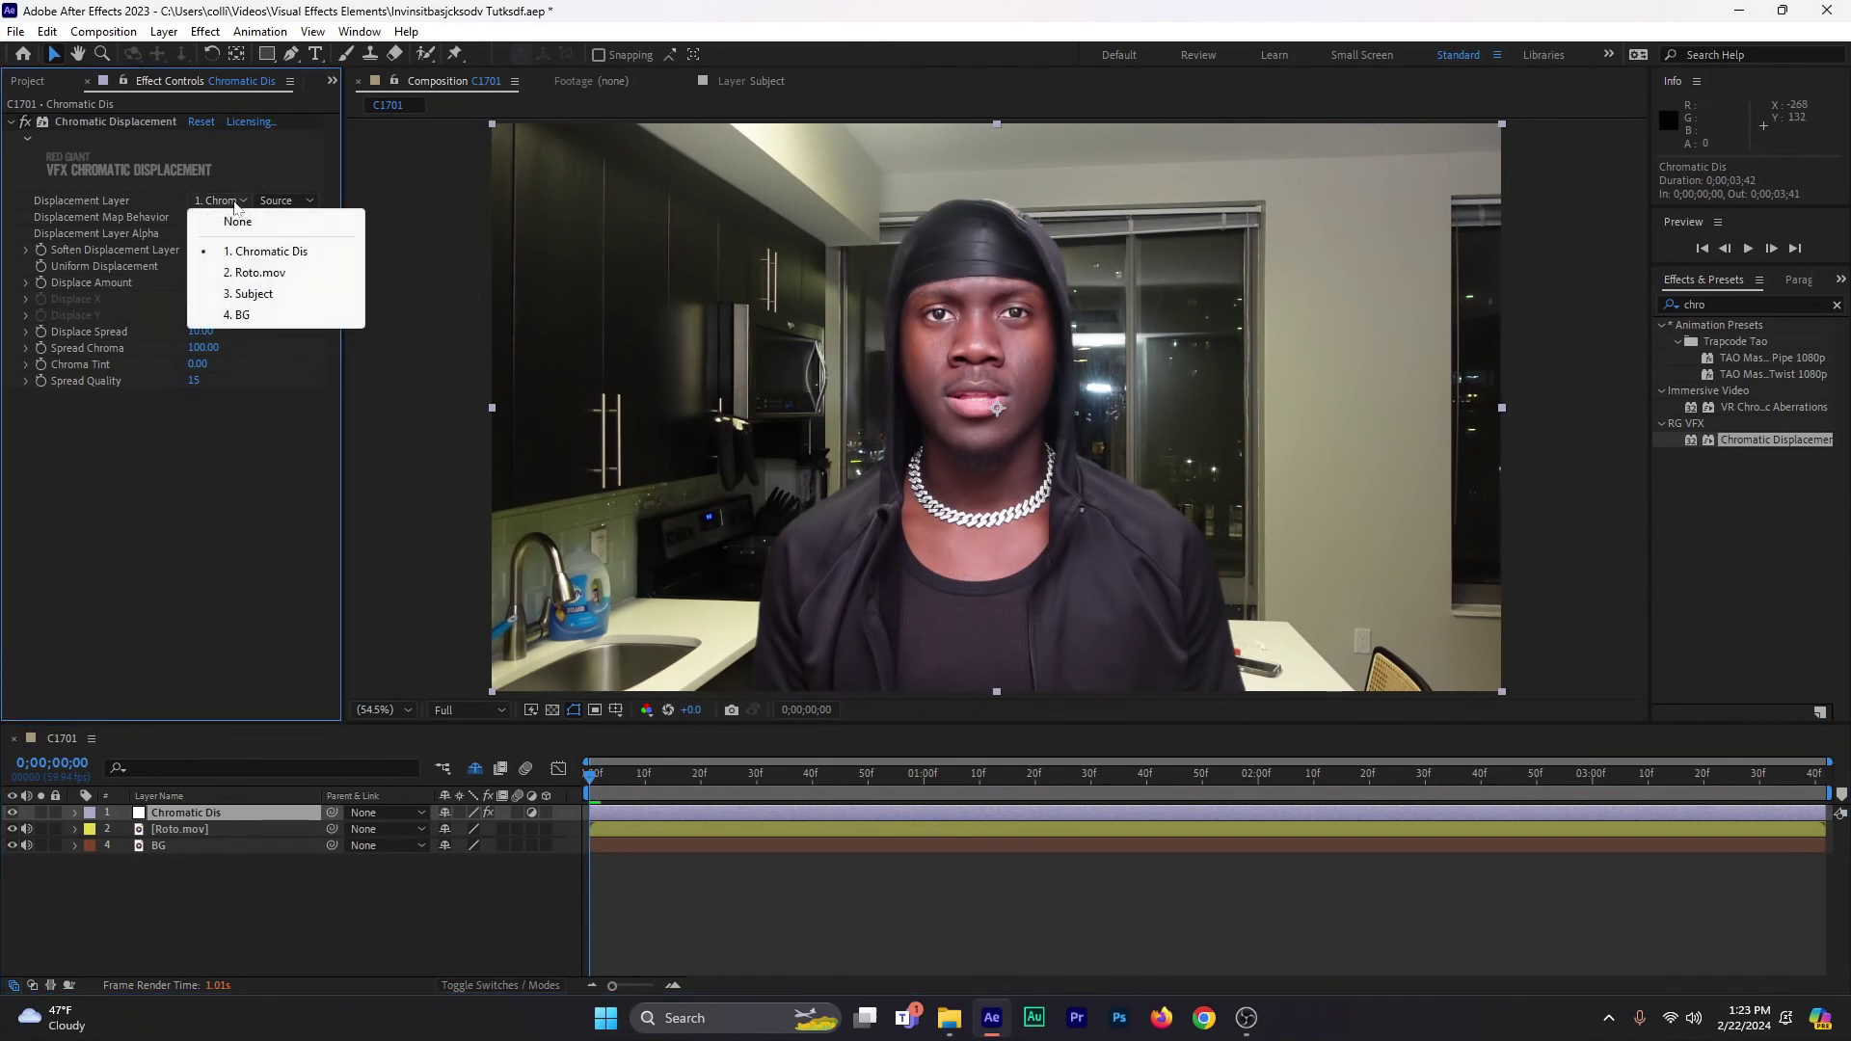
{"action": "left_click", "coordinate": [250, 274]}
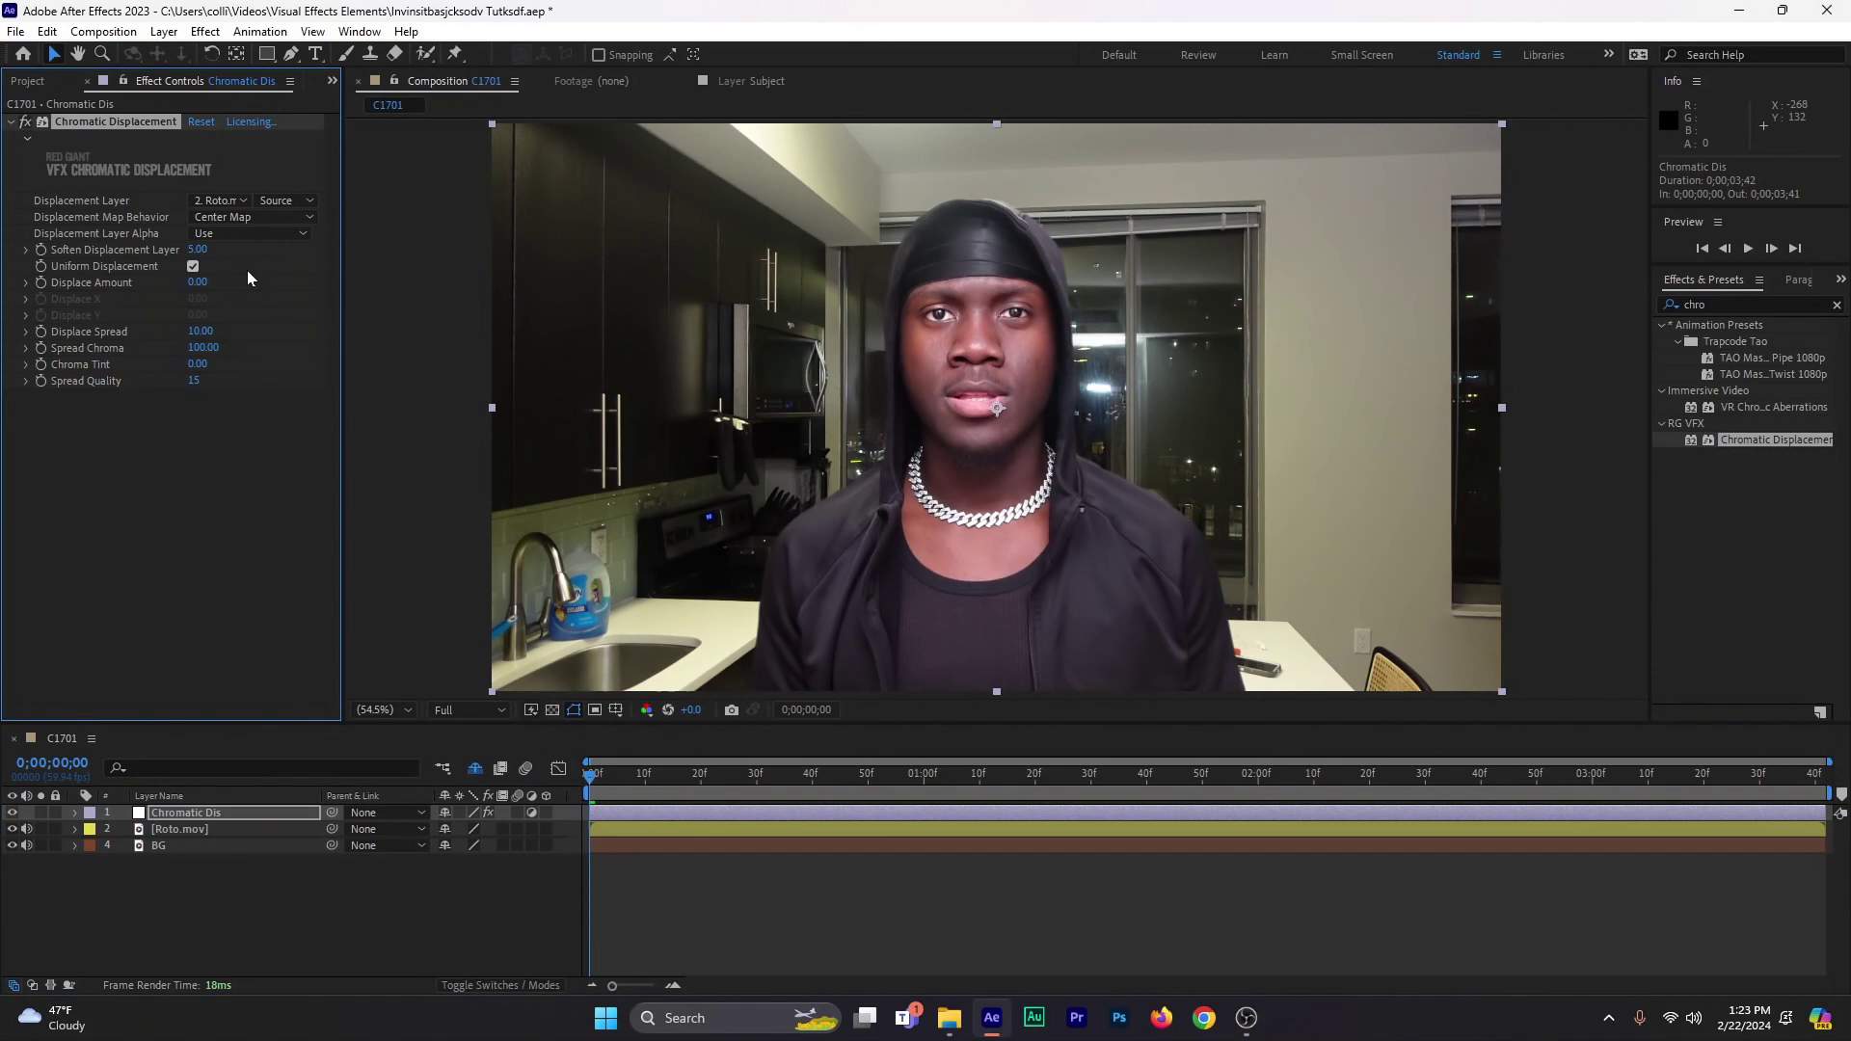
{"action": "left_click", "coordinate": [278, 201]}
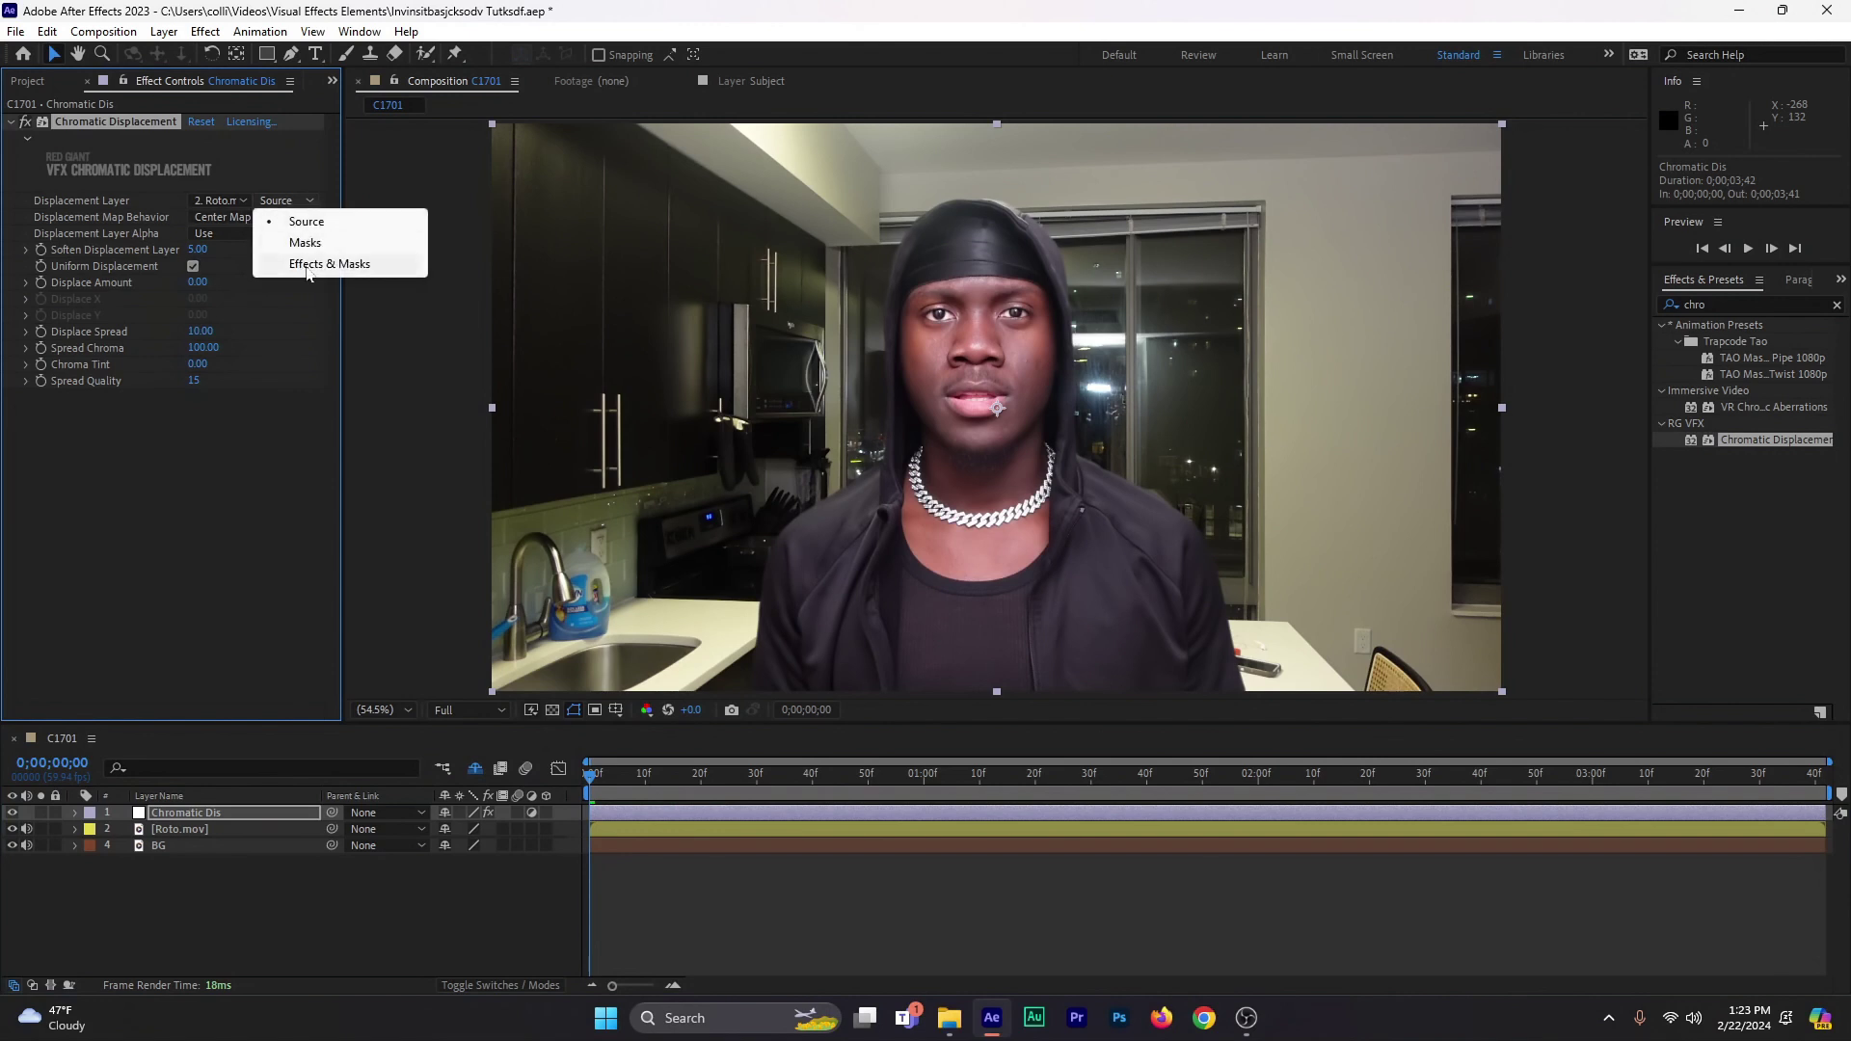
{"action": "left_click", "coordinate": [306, 268]}
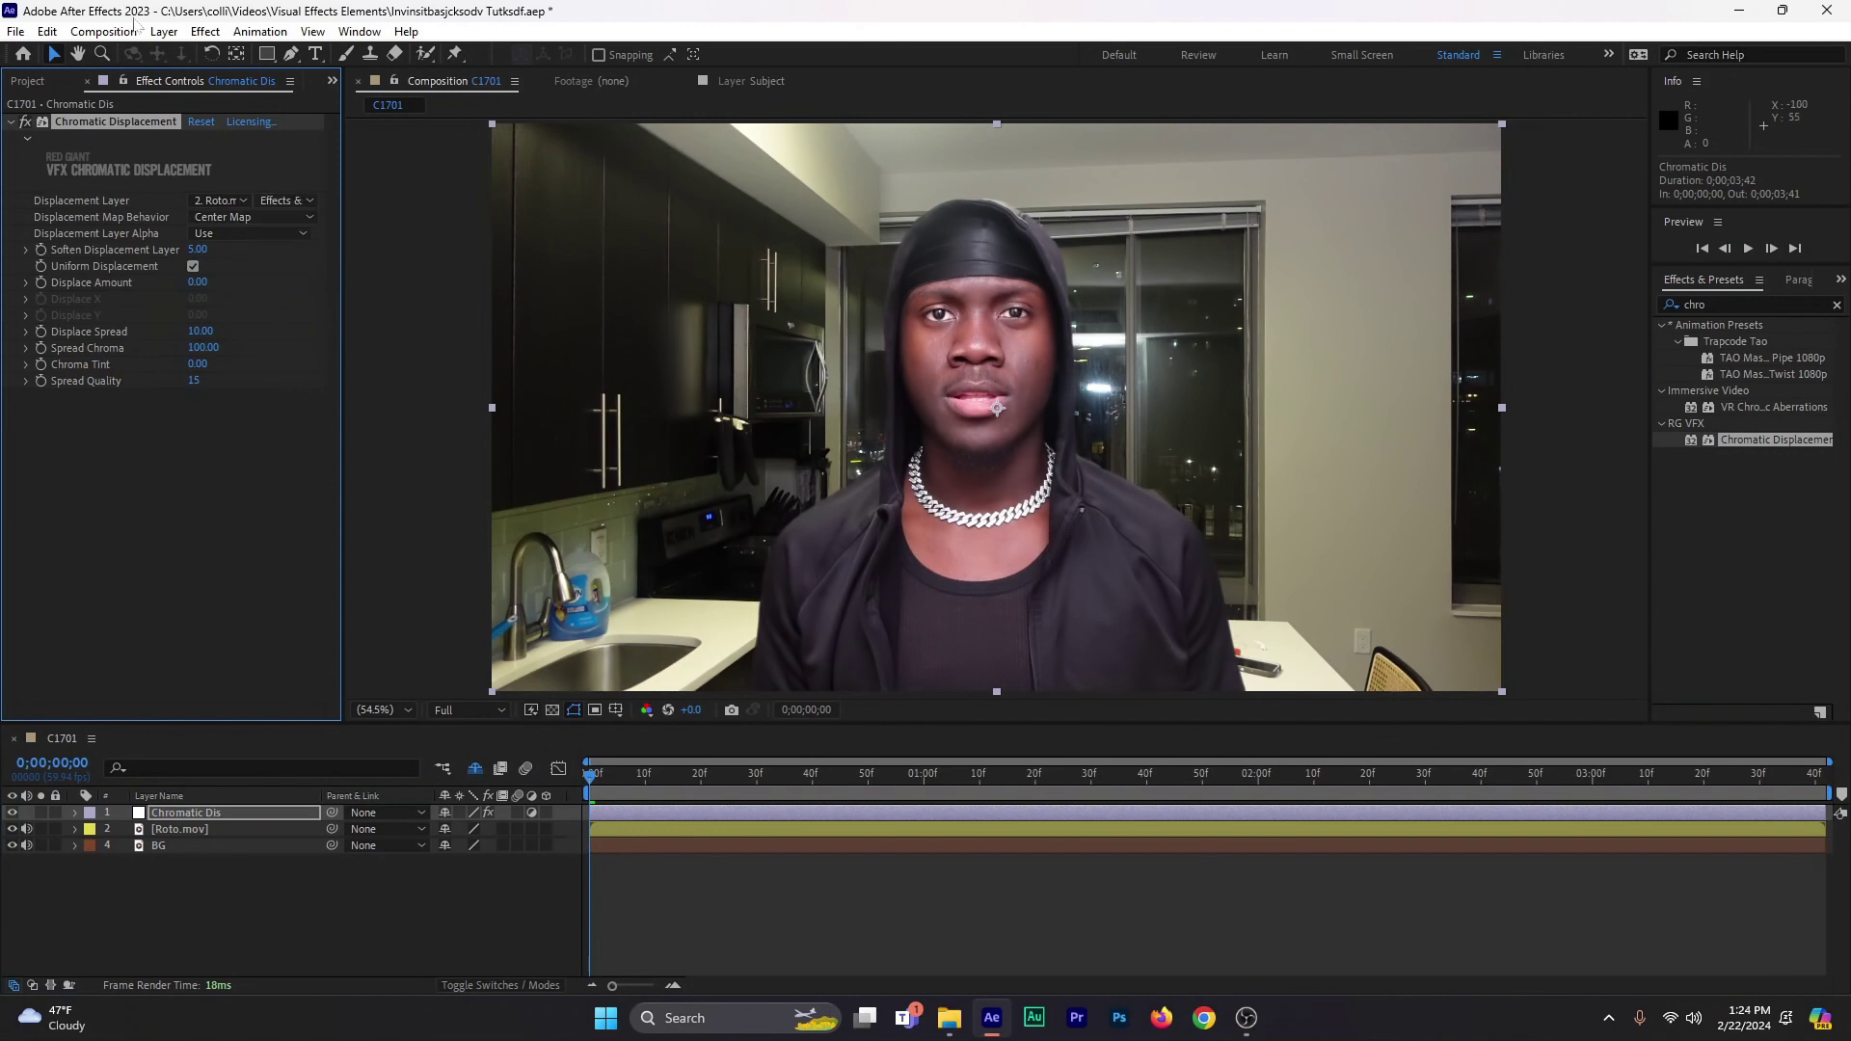
- Keyframe Soften Displacement Layer and Displace Amount at the first frame, then set Displace Amount to about 50.77 at 0;00;00;40
{"action": "left_click", "coordinate": [40, 249]}
{"action": "left_click_drag", "start_coordinate": [596, 777], "coordinate": [815, 793]}
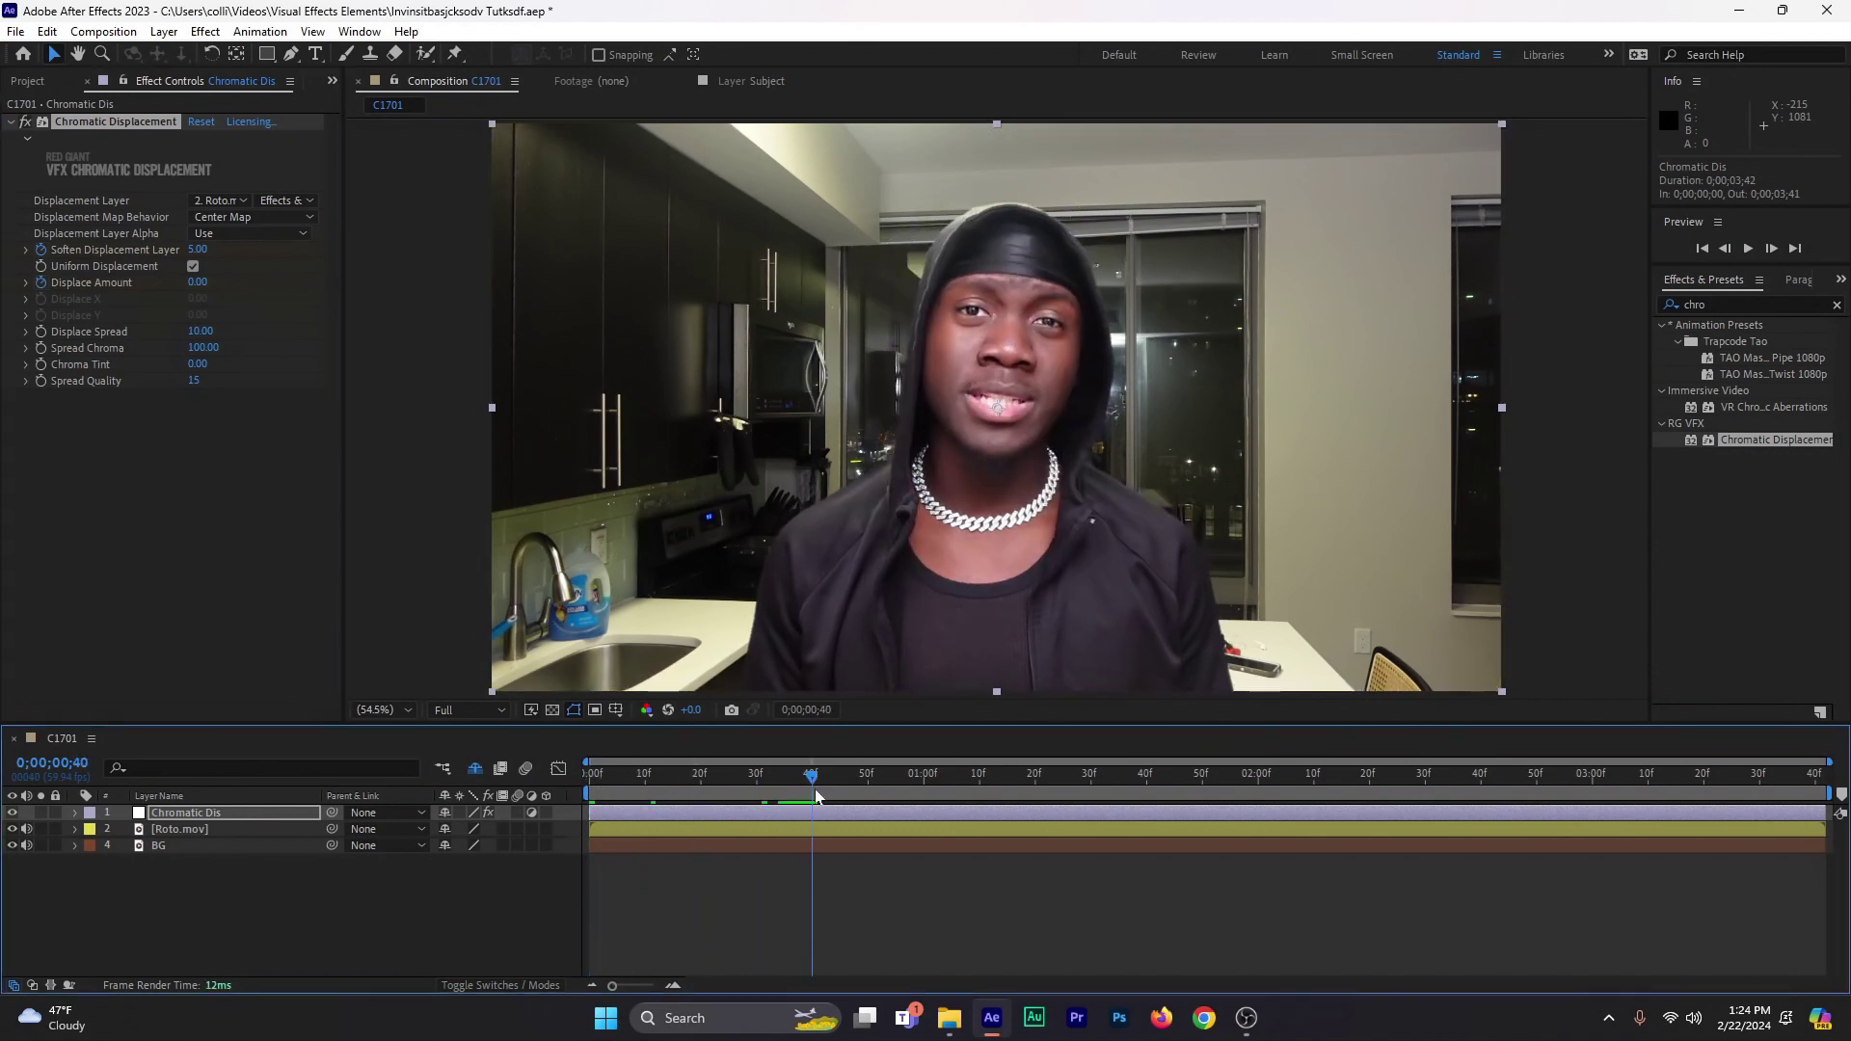
{"action": "left_click", "coordinate": [26, 282]}
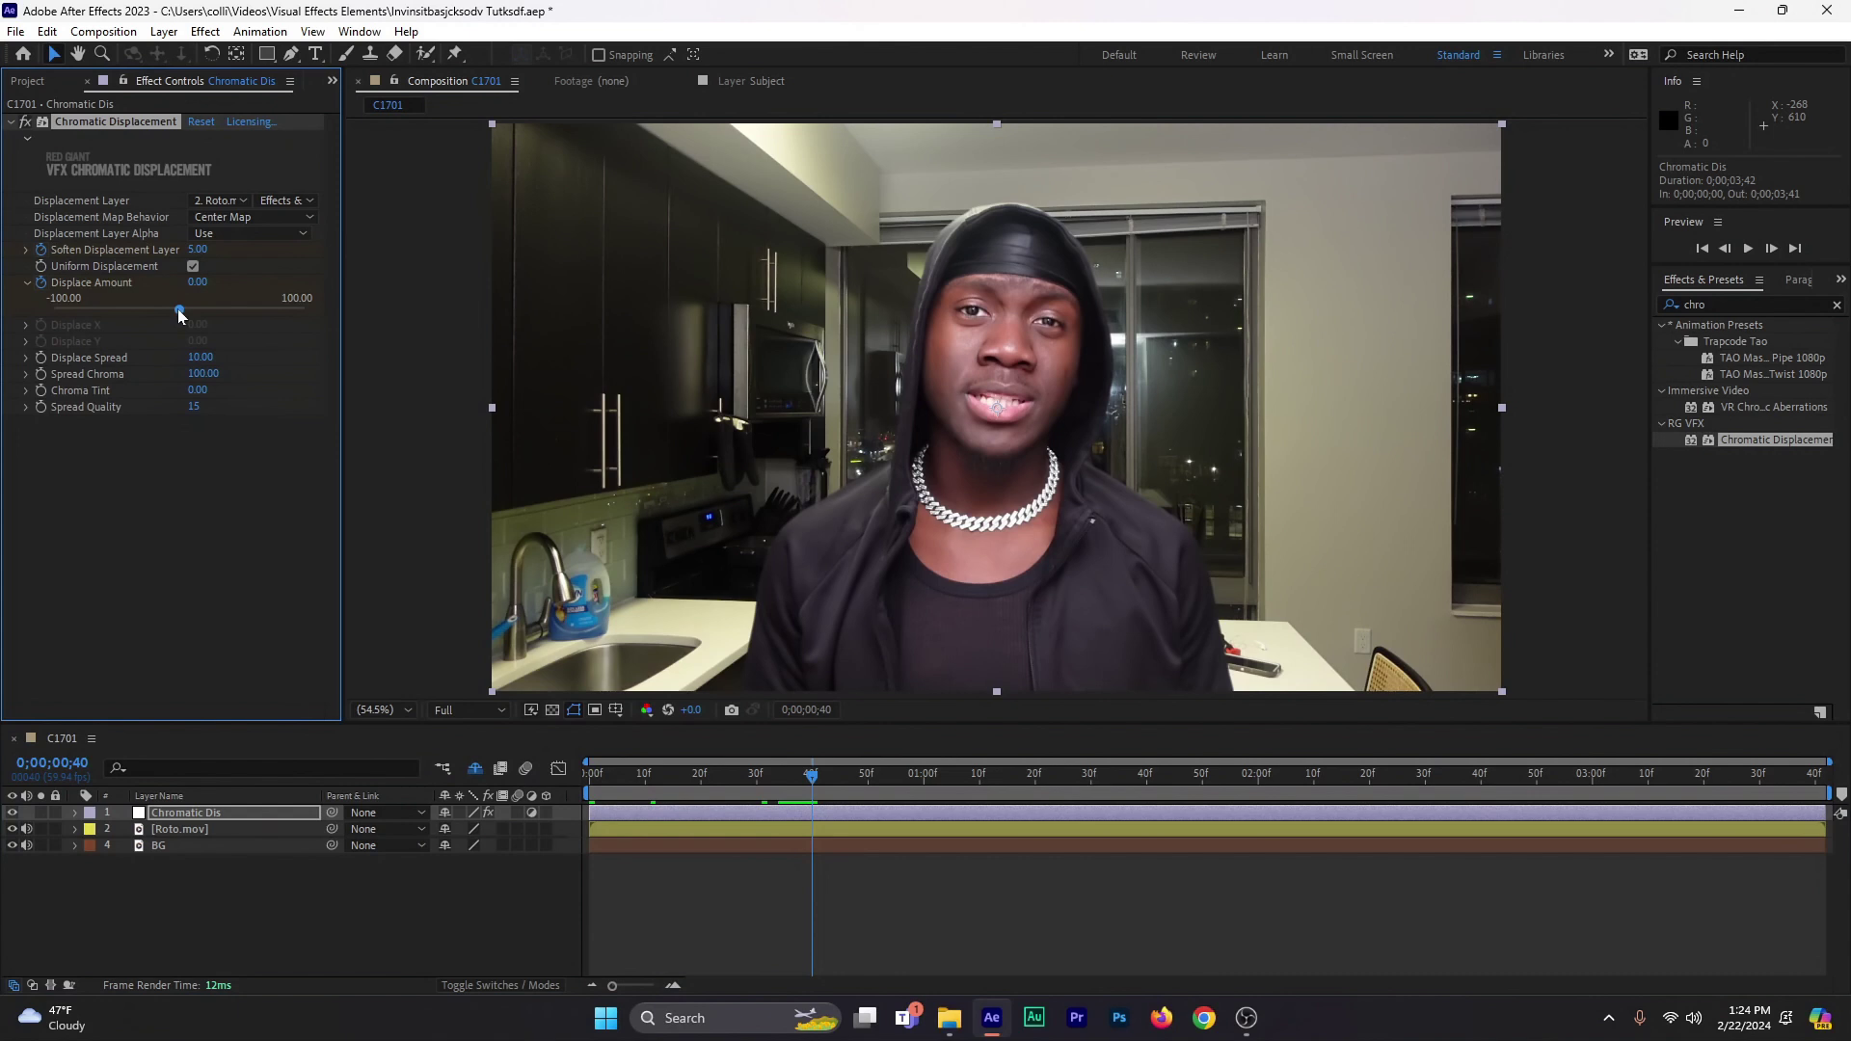
{"action": "left_click_drag", "start_coordinate": [183, 310], "coordinate": [245, 318]}
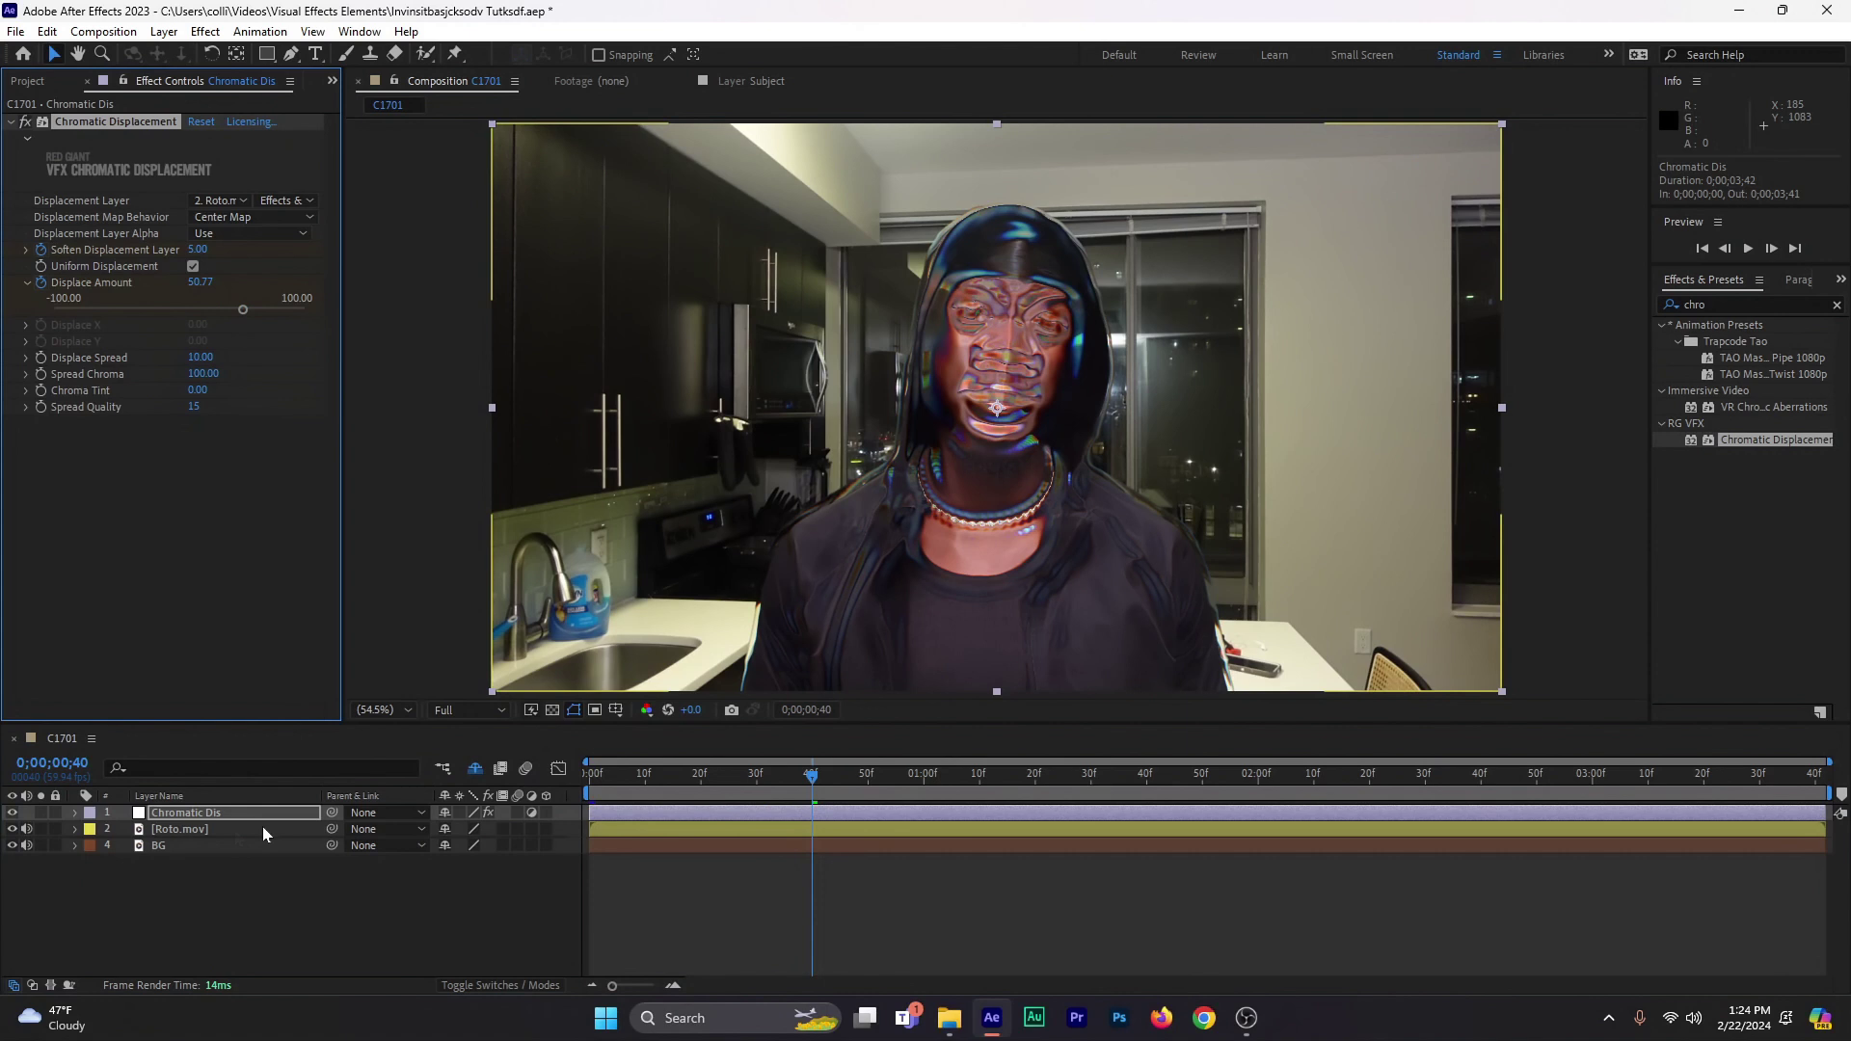
- Turn off the Roto.mov layer's visibility so that only the displacement shows over the BG layer
{"action": "left_click", "coordinate": [13, 830]}
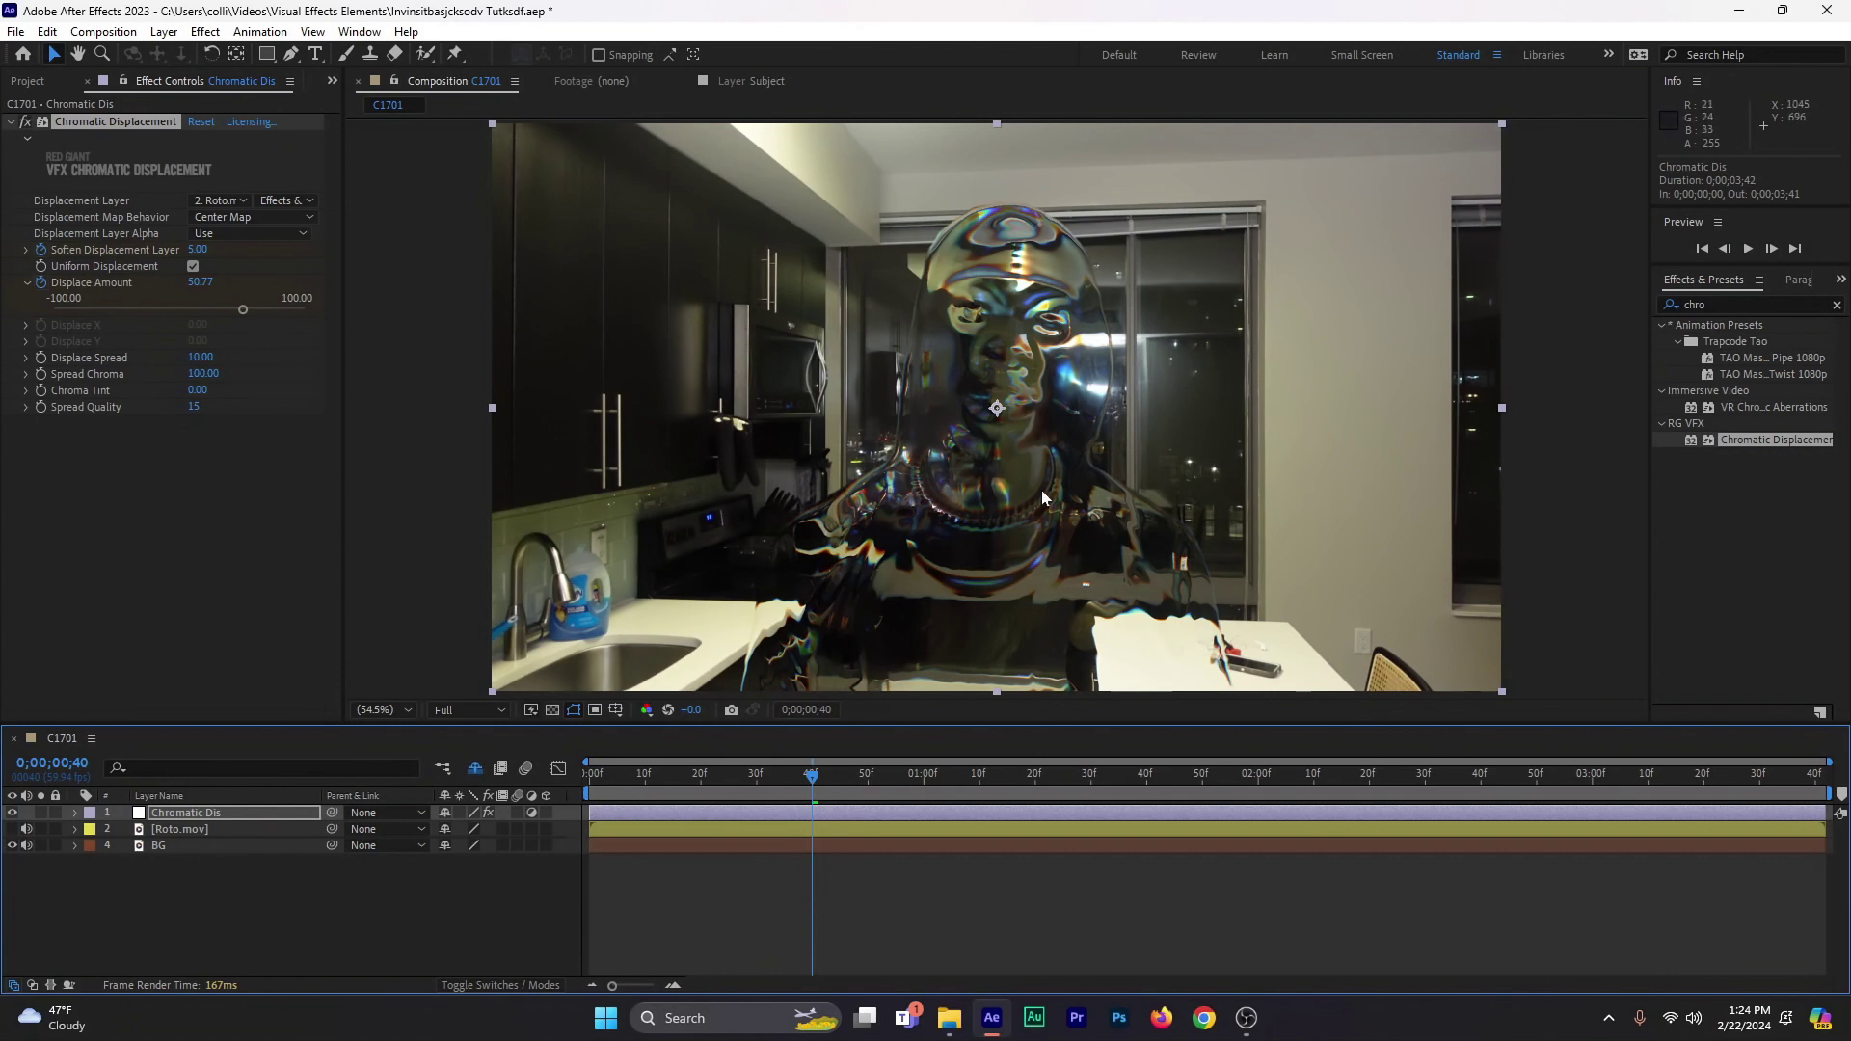
{"action": "left_click", "coordinate": [201, 833]}
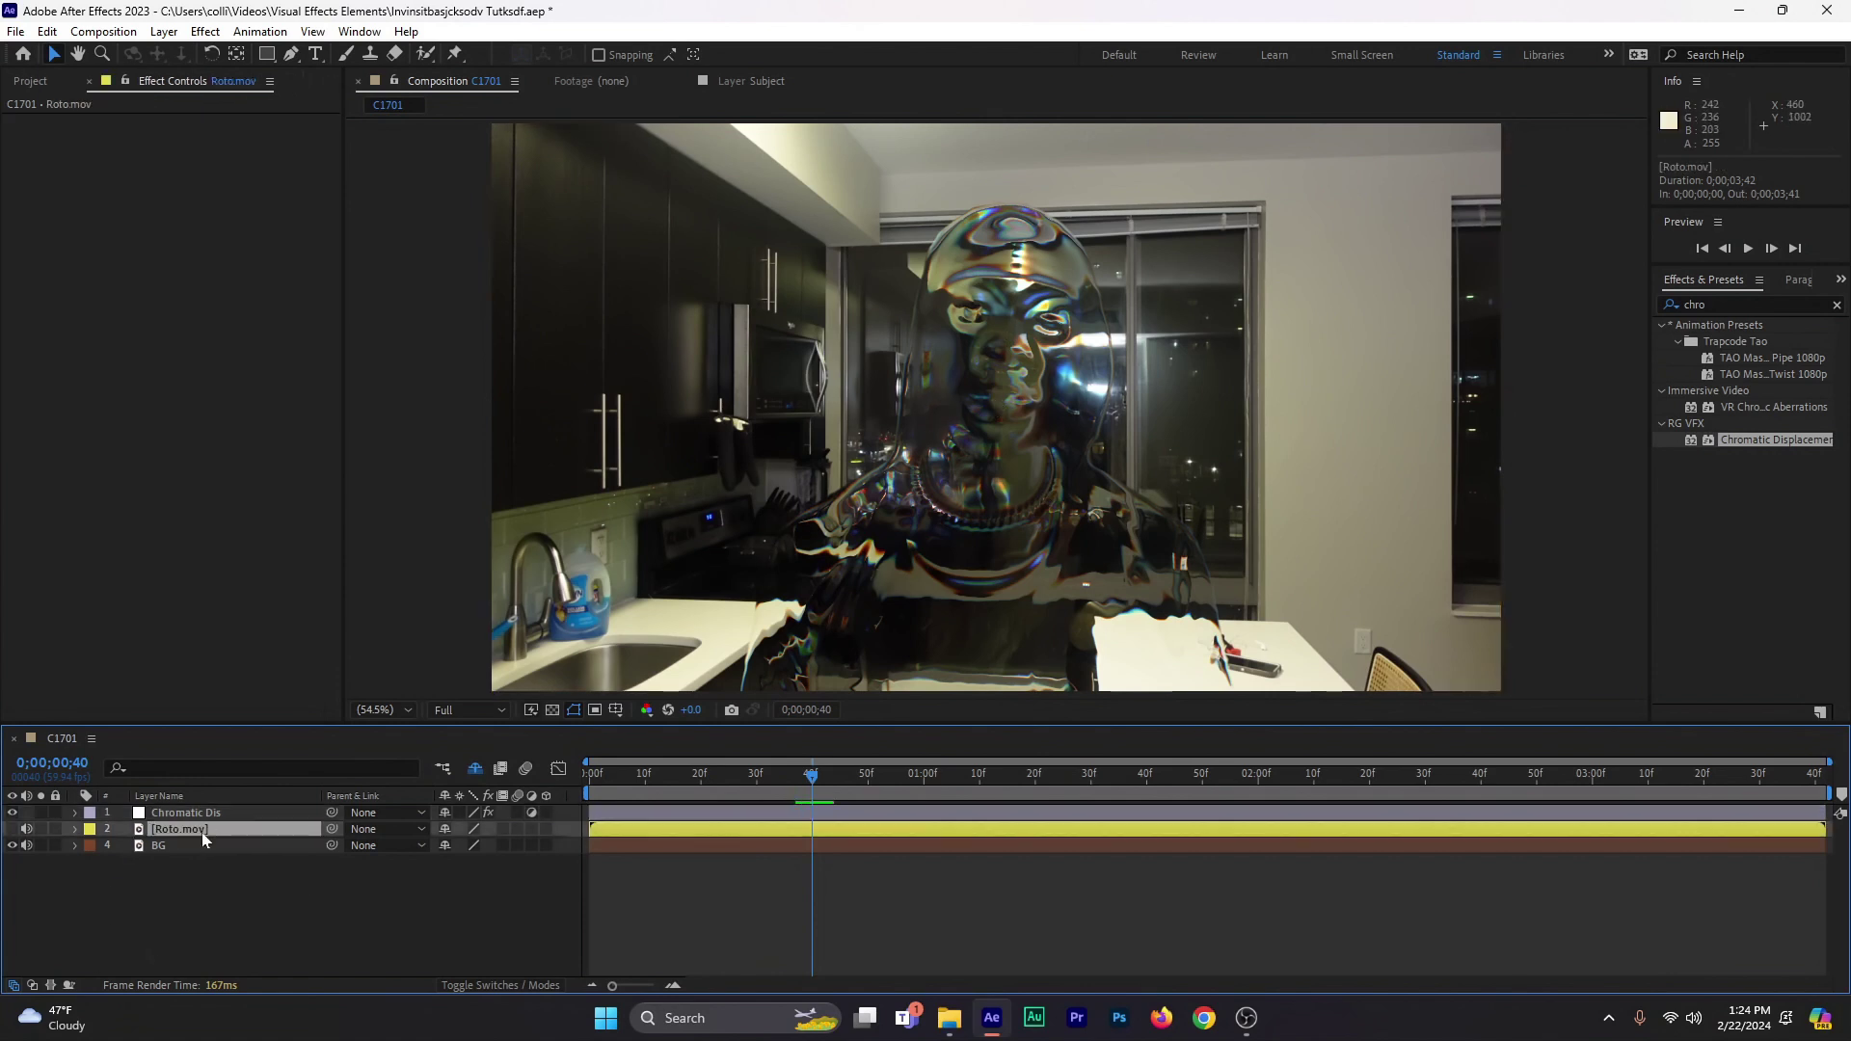
{"action": "left_click", "coordinate": [198, 814]}
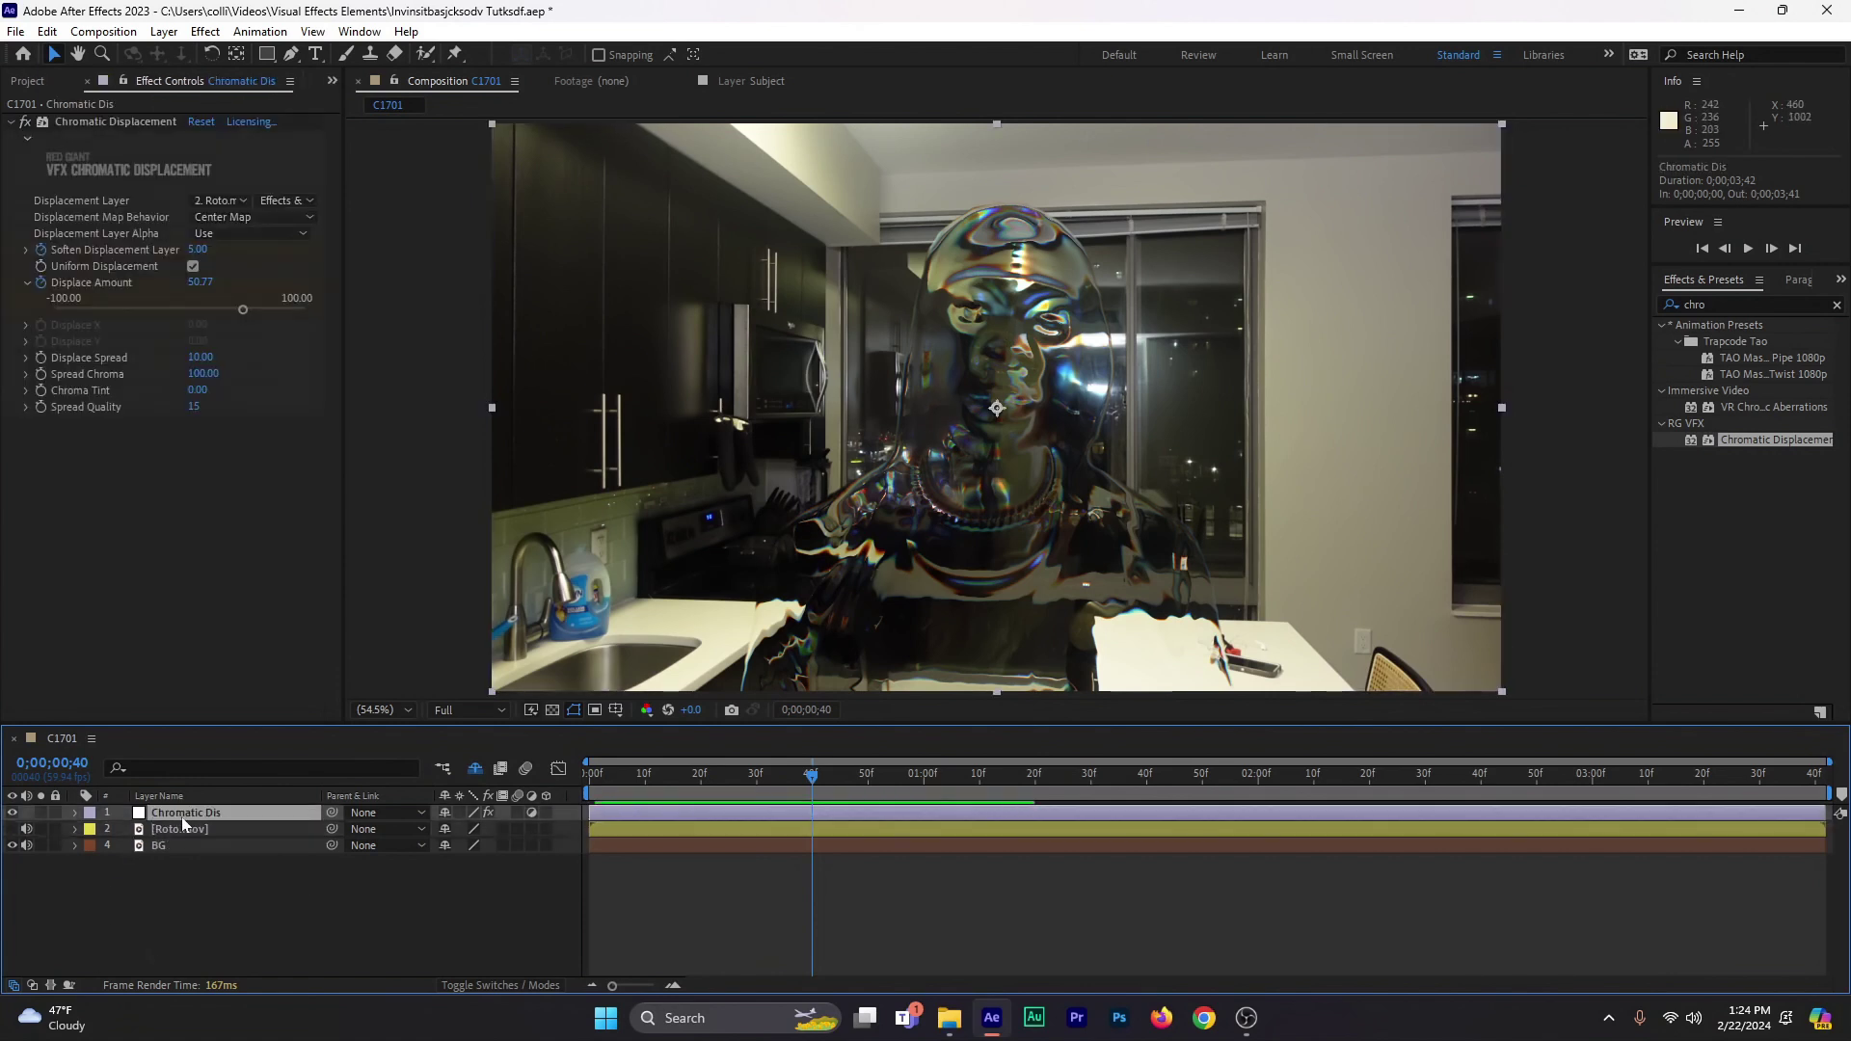
{"action": "left_click", "coordinate": [196, 827]}
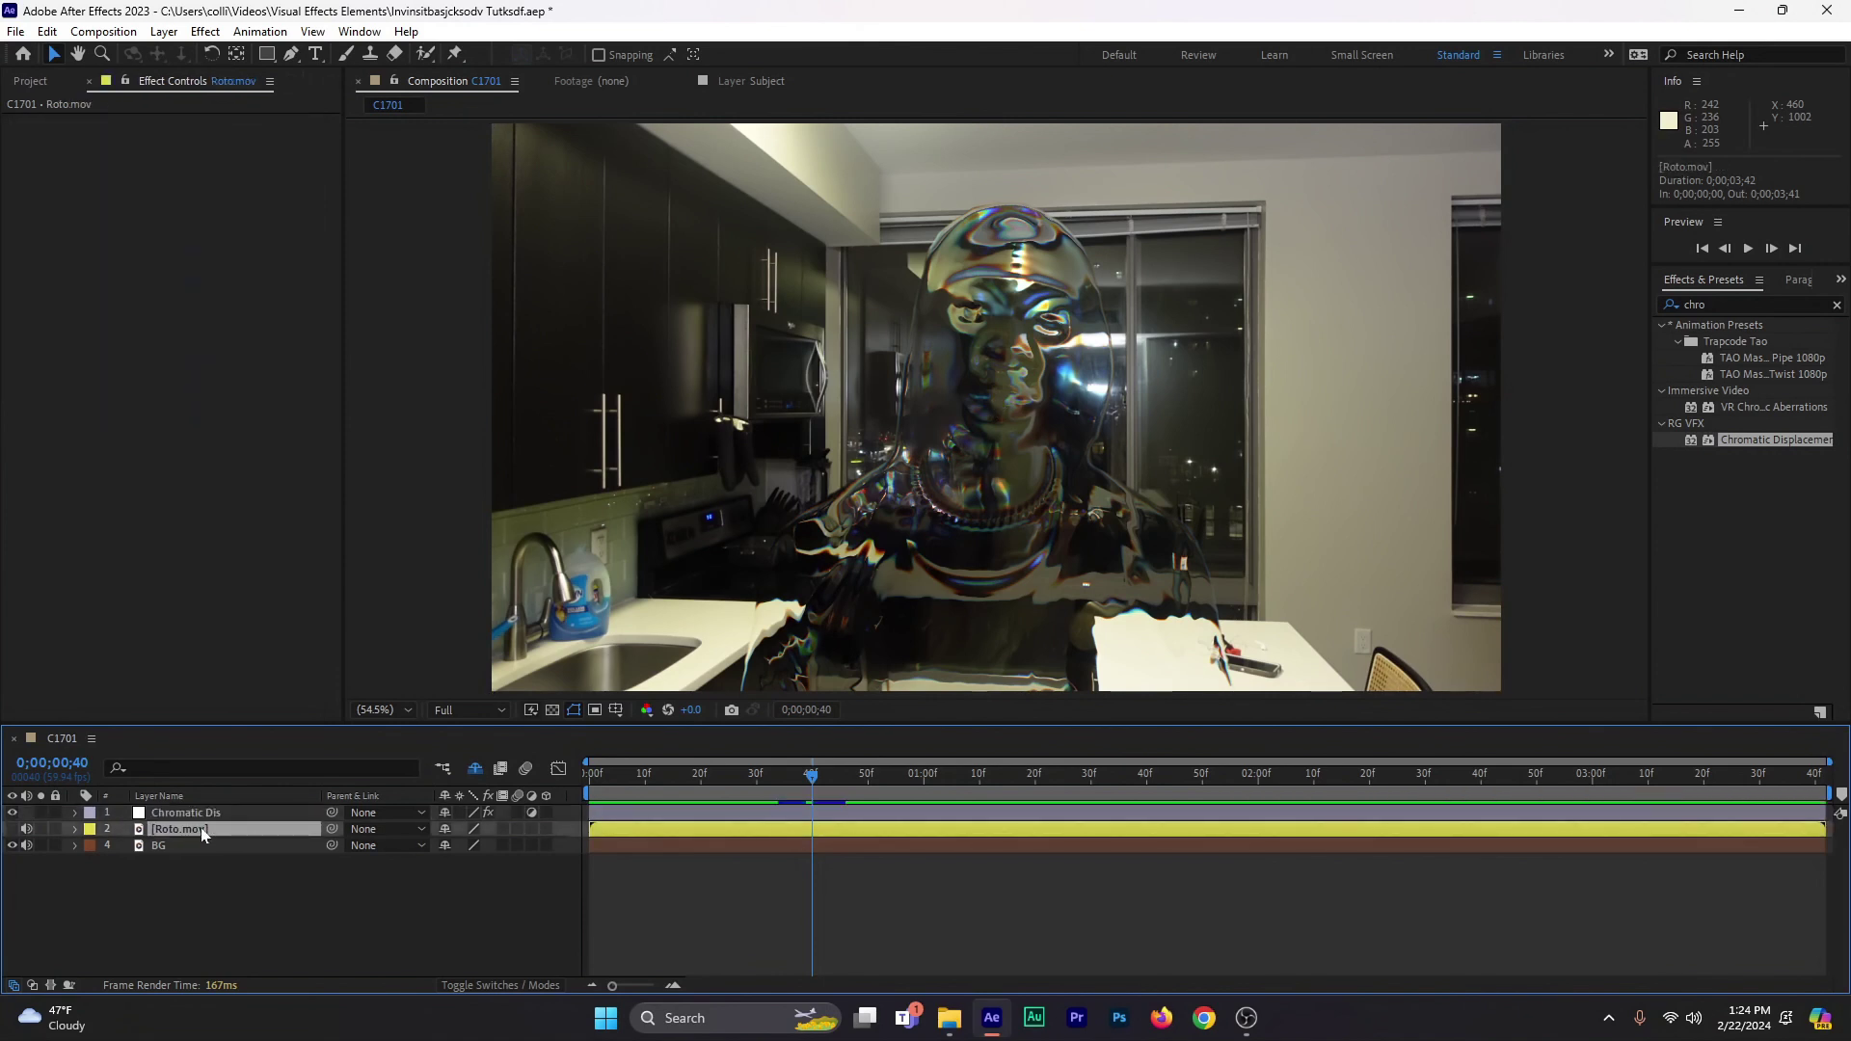
- Set Soften Displacement Layer to about 4.62 at 0;00;00;40 on Chromatic Dis, then scrub the start of the timeline to check the animation
{"action": "left_click", "coordinate": [199, 814]}
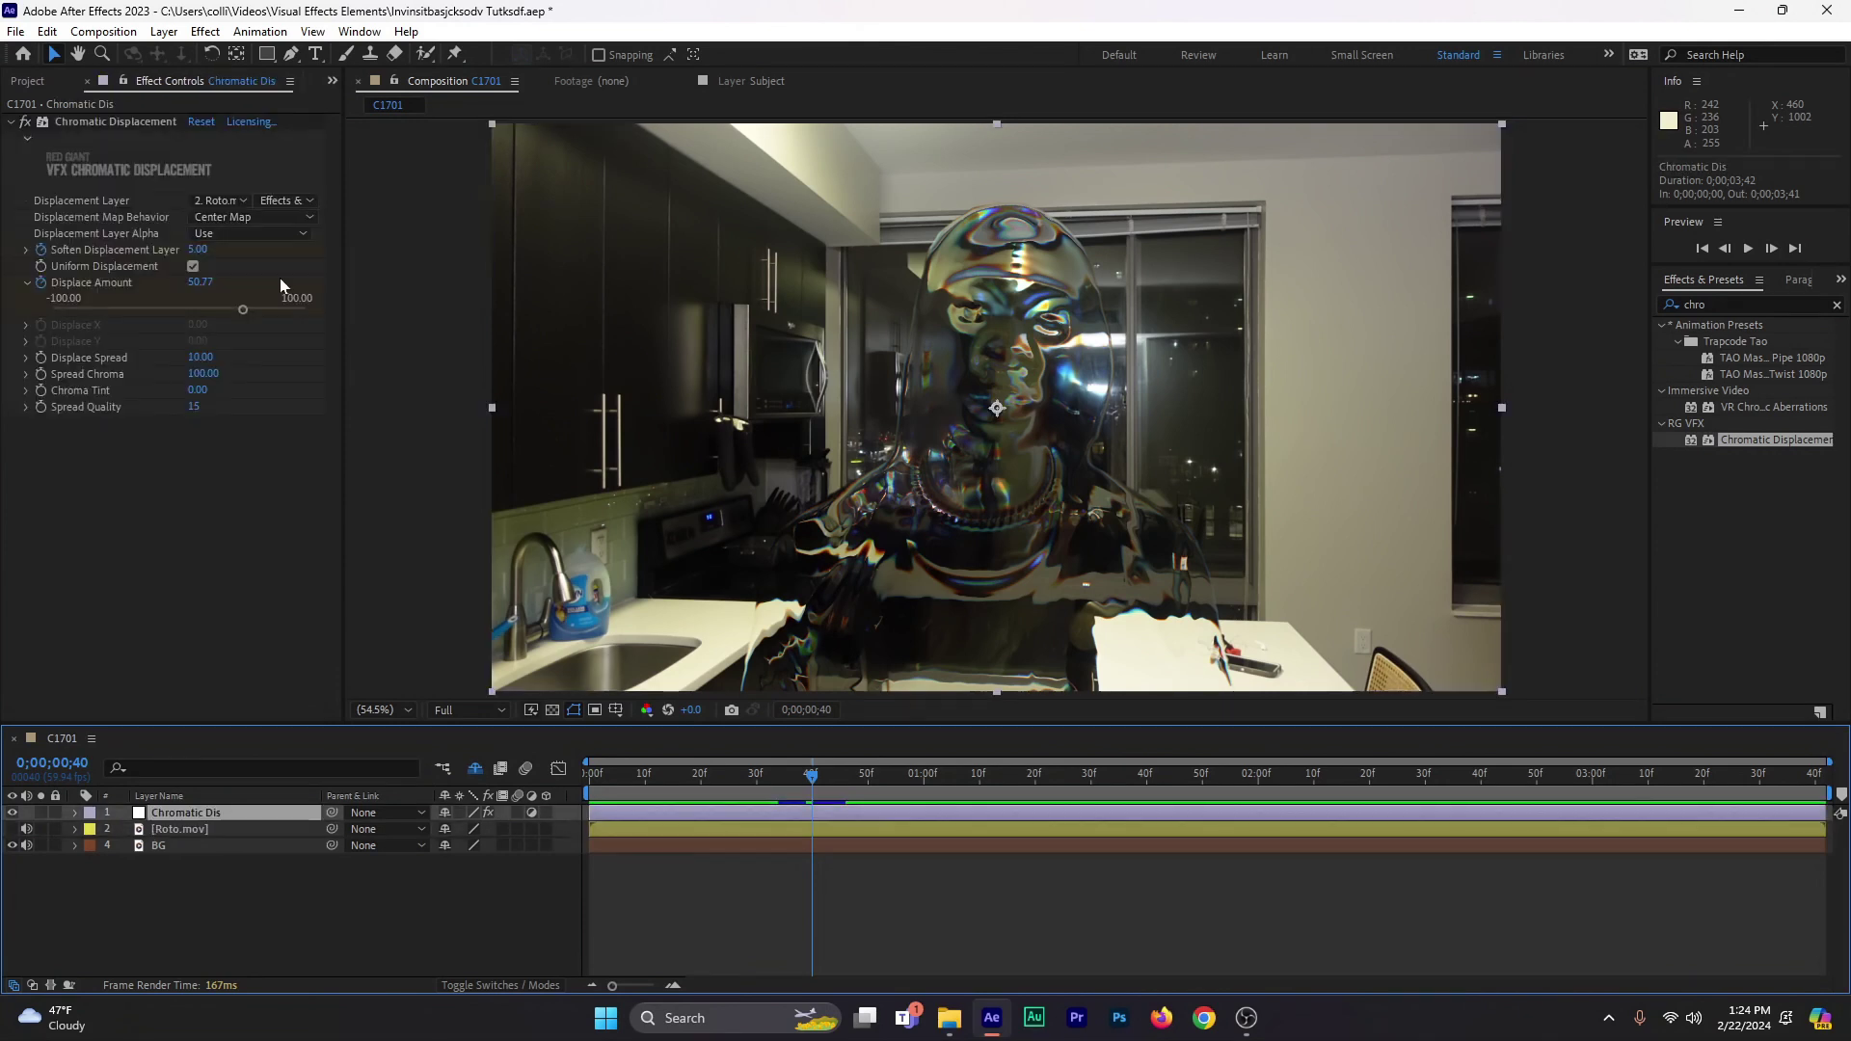
{"action": "left_click", "coordinate": [26, 249]}
{"action": "mouse_move", "coordinate": [68, 277]}
{"action": "left_mouse_down"}
{"action": "mouse_move", "coordinate": [285, 273]}
{"action": "mouse_move", "coordinate": [65, 292]}
{"action": "left_mouse_up"}
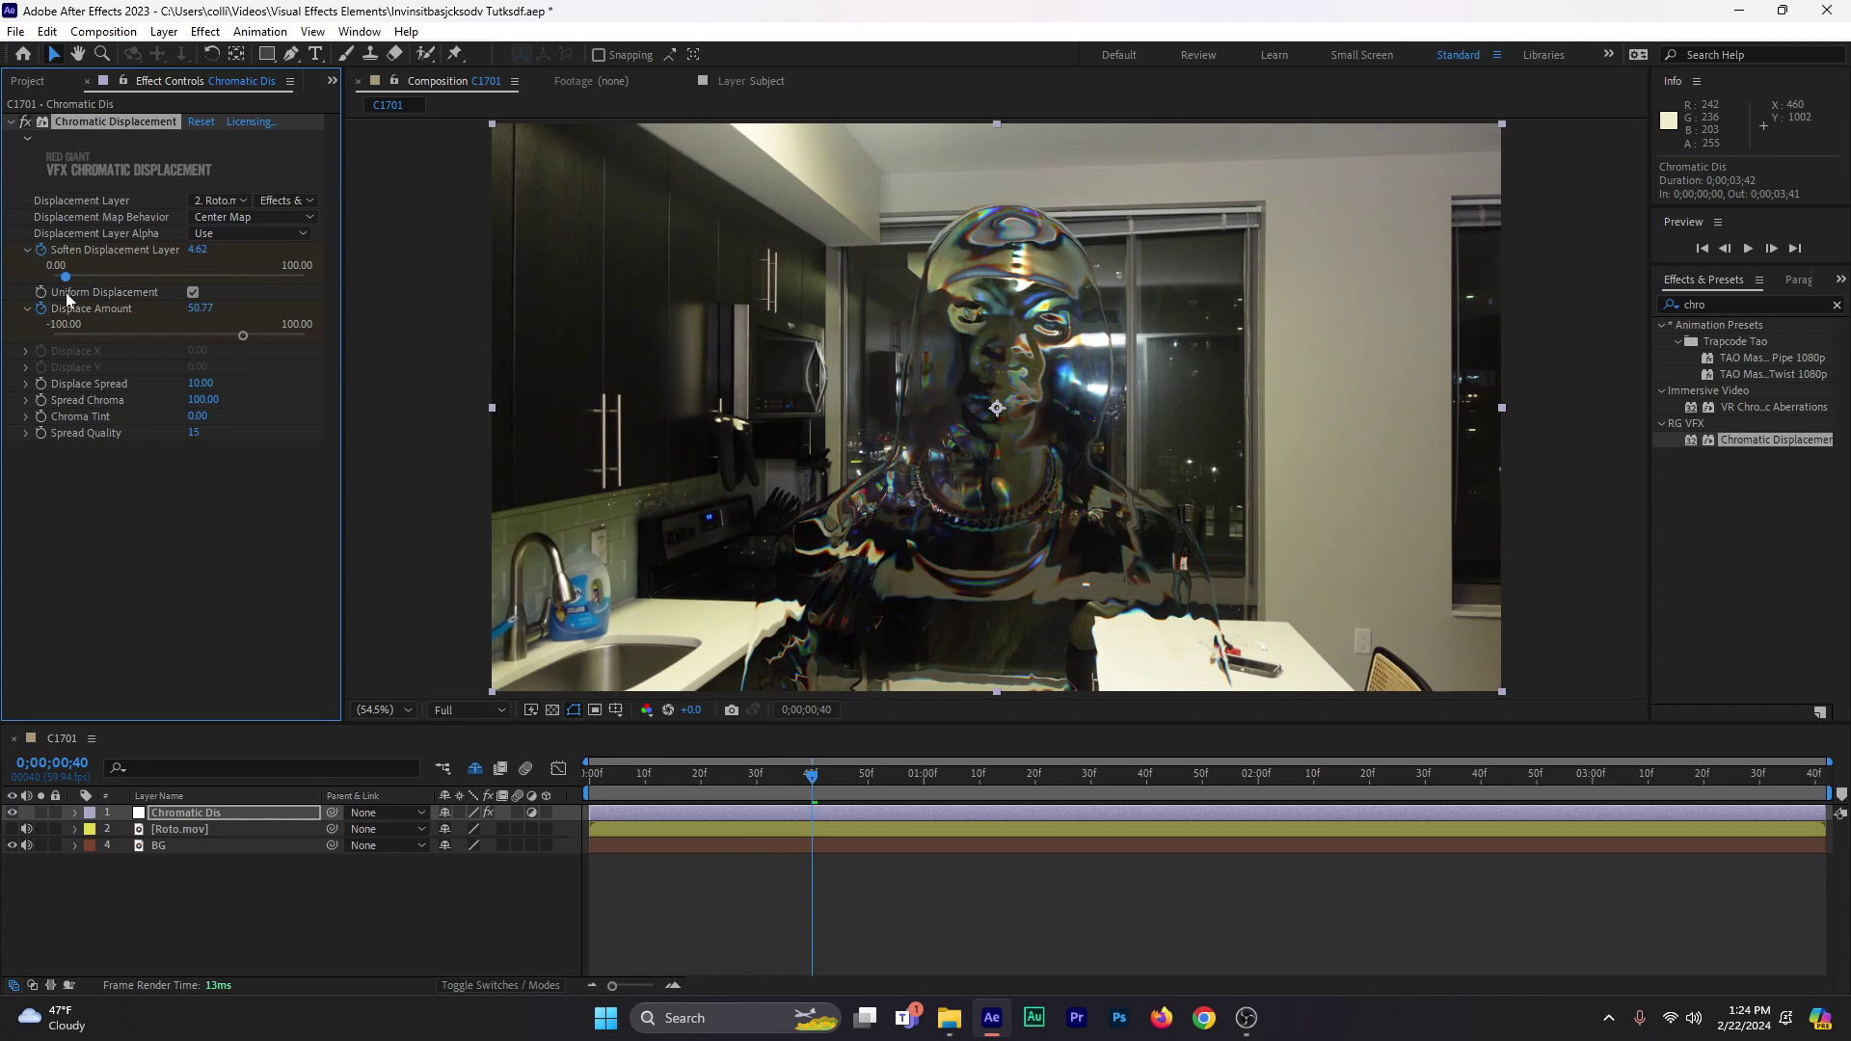
{"action": "left_click_drag", "start_coordinate": [772, 779], "coordinate": [670, 786]}
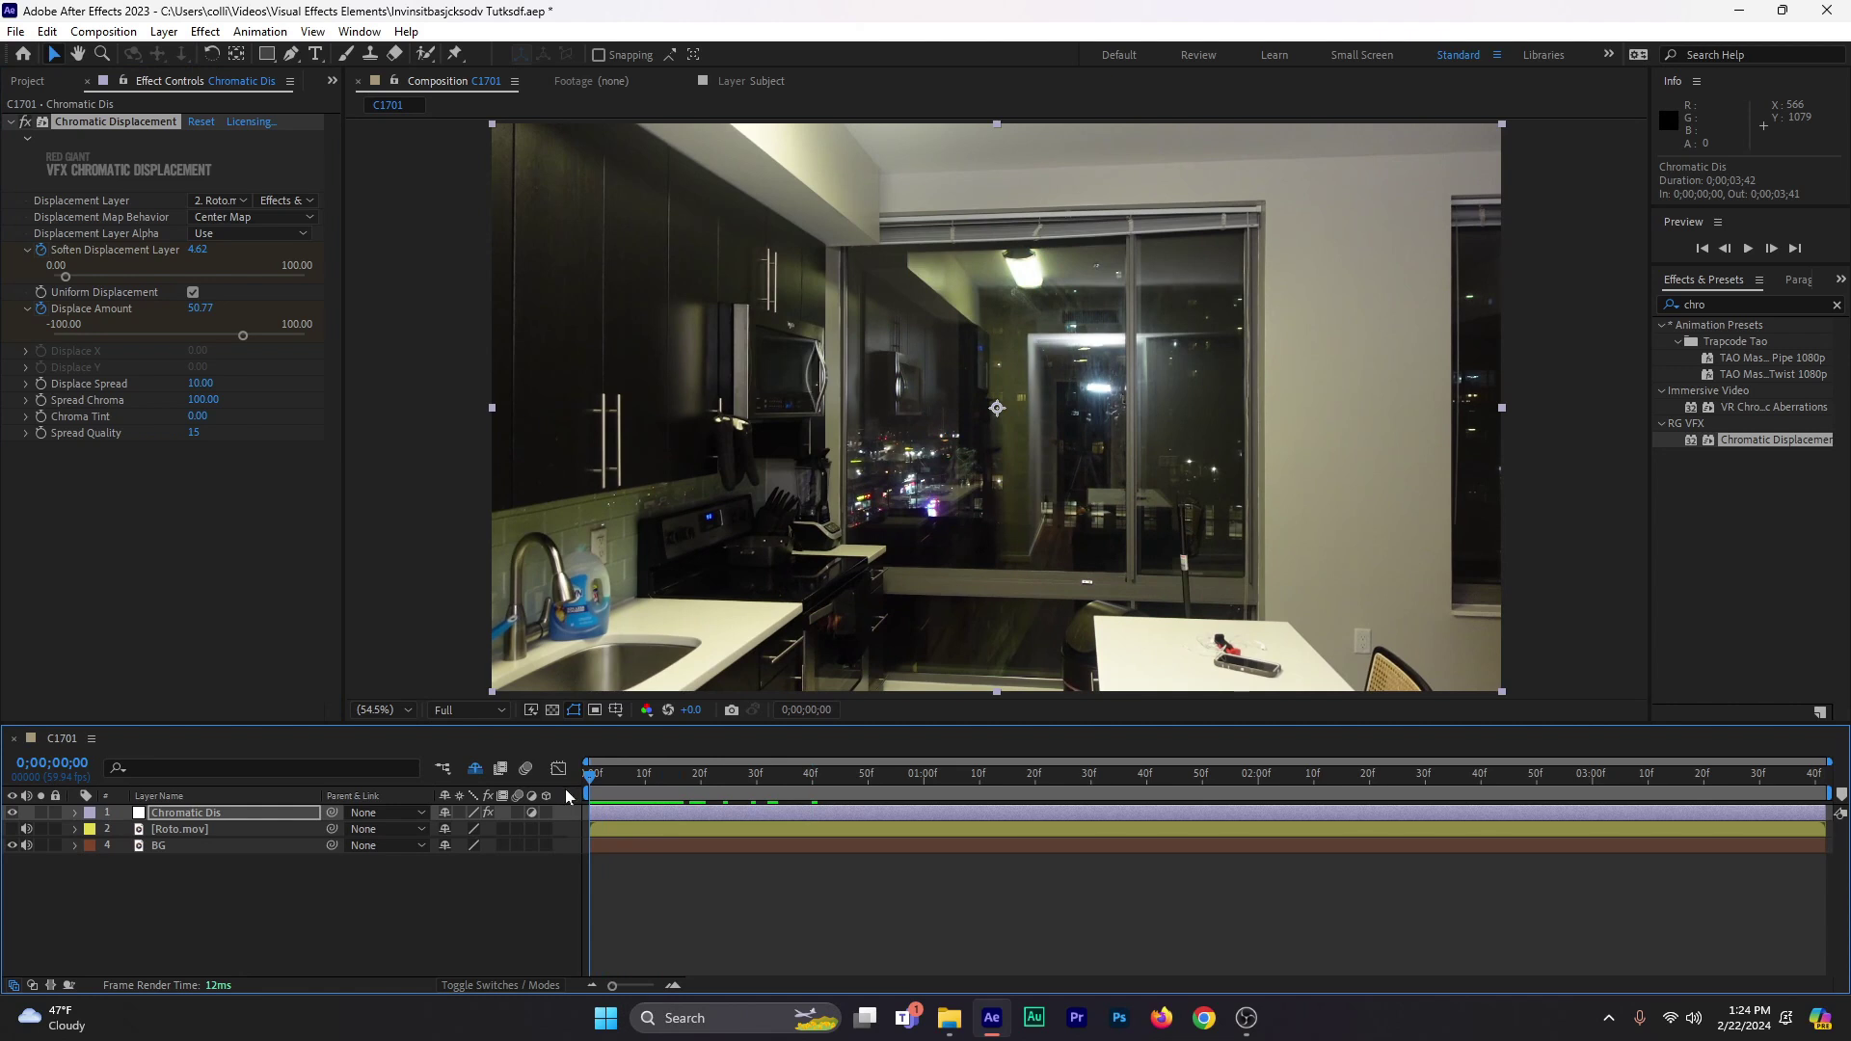
{"action": "left_click_drag", "start_coordinate": [590, 788], "coordinate": [582, 925]}
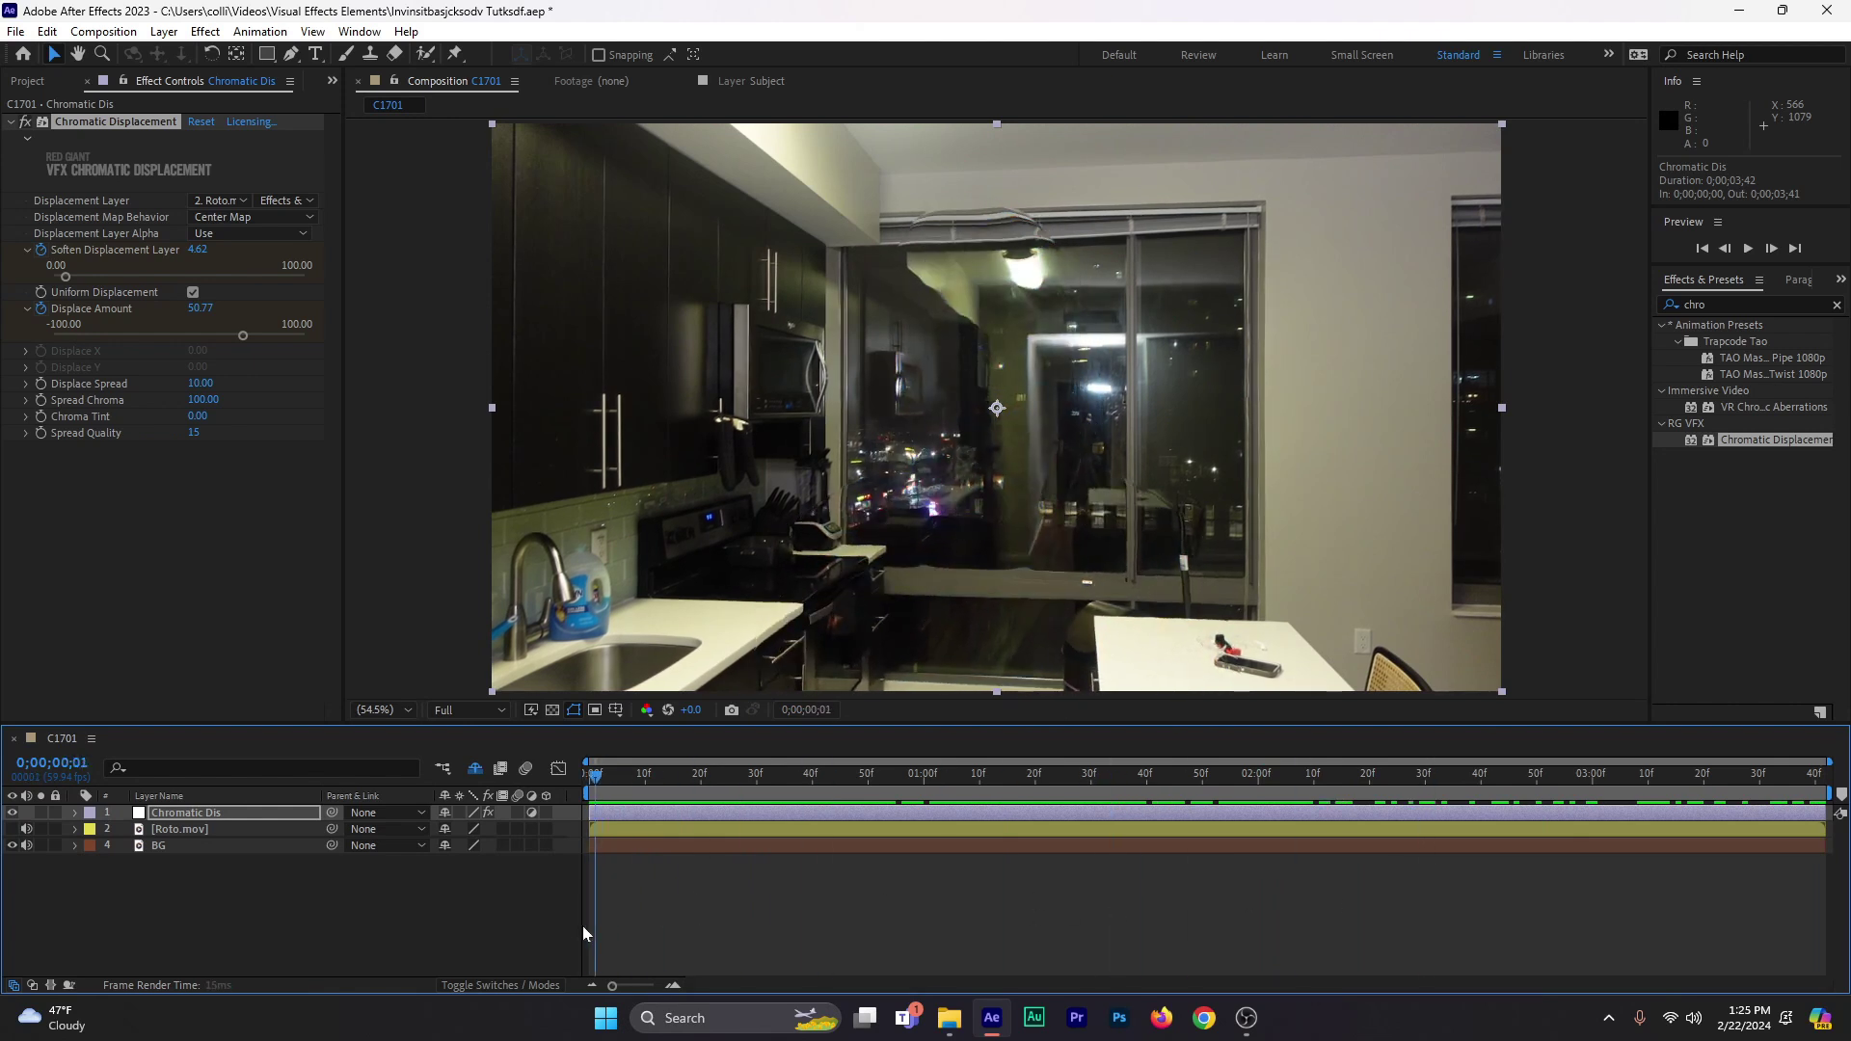
- Duplicate the Chromatic Dis adjustment layer and scrub to 0;00;01;24 to check the doubled distortion
{"action": "left_click", "coordinate": [9, 122]}
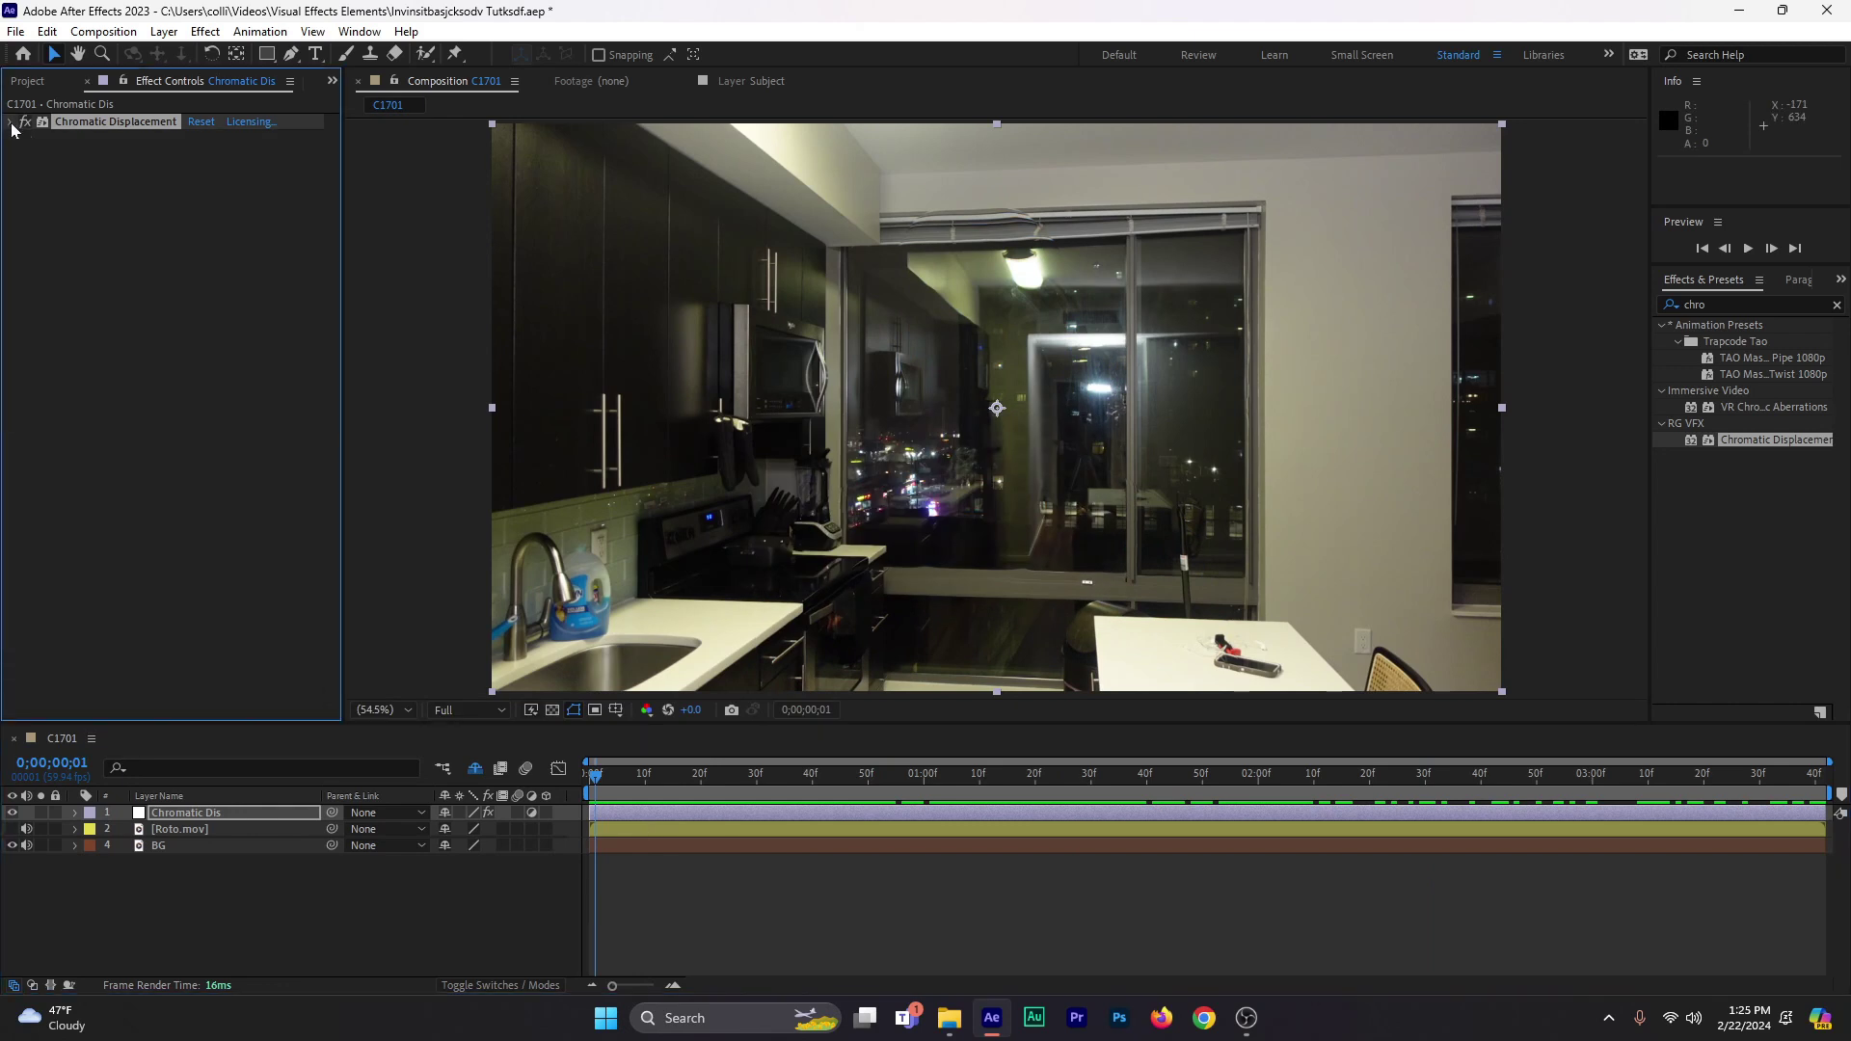
{"action": "left_click", "coordinate": [181, 813]}
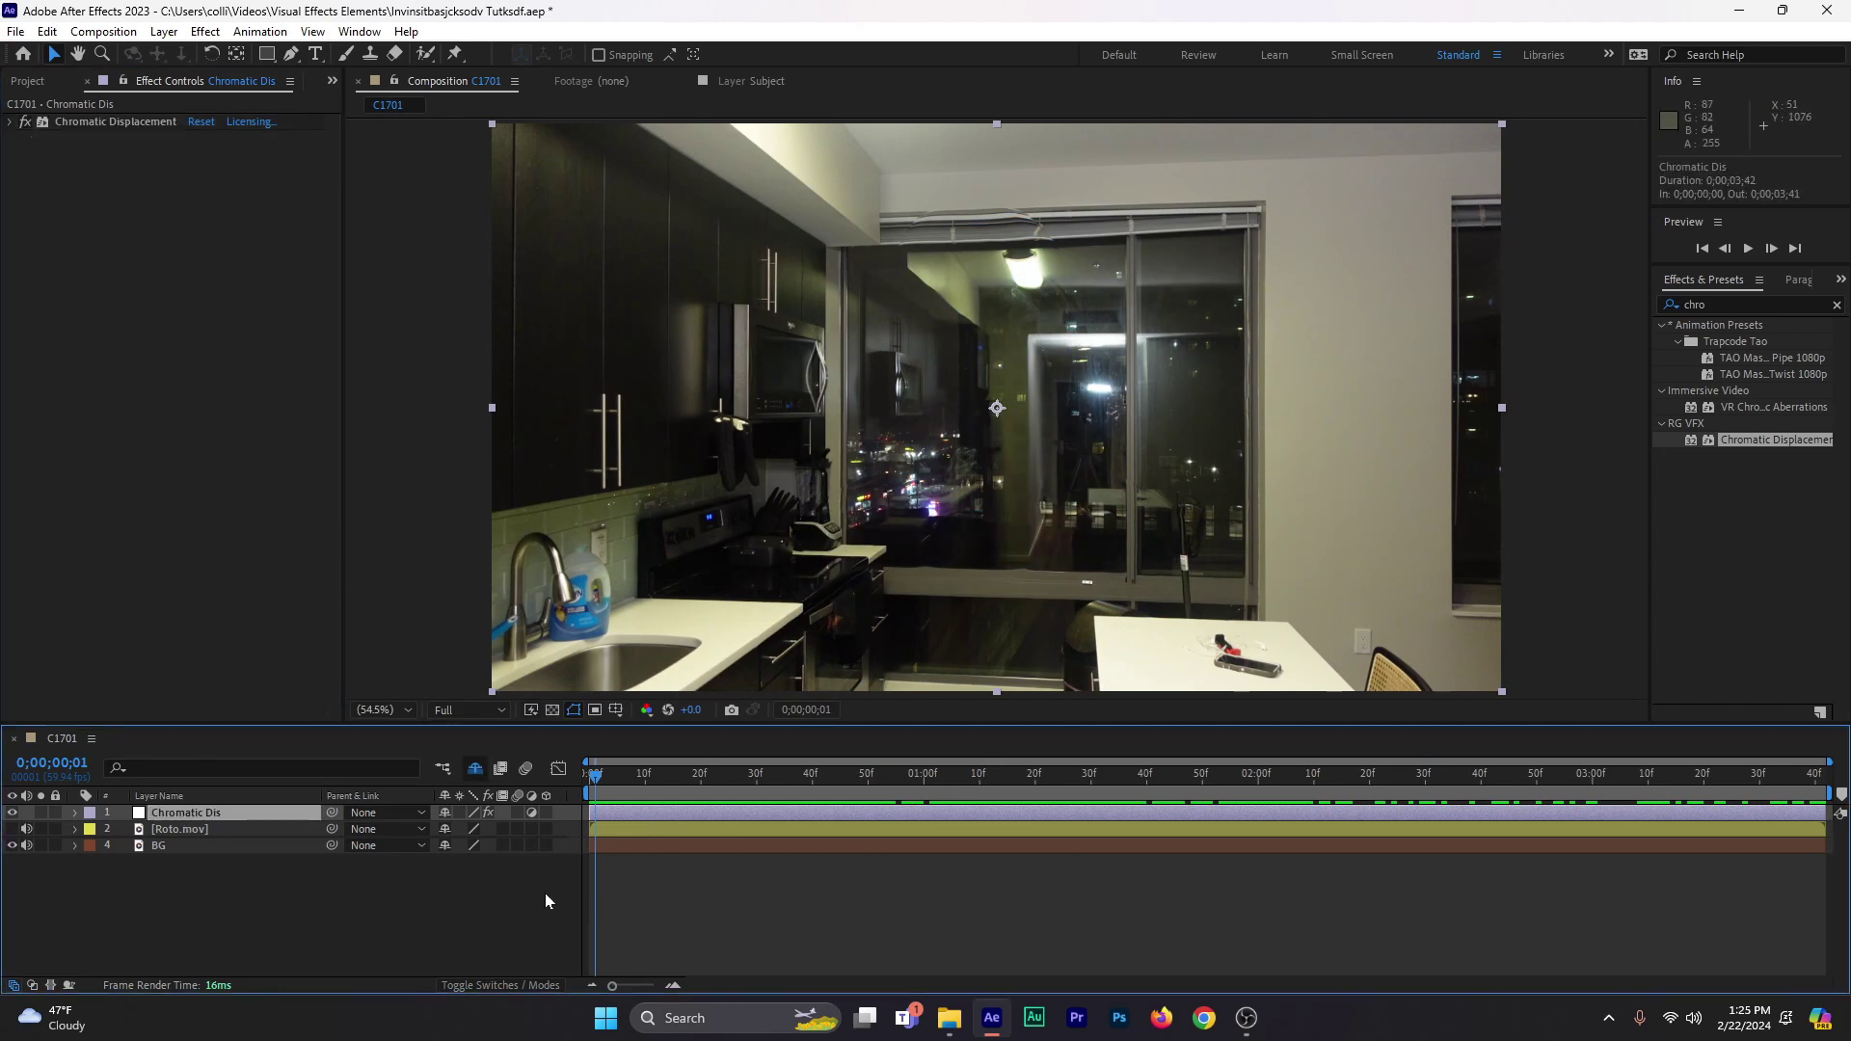
{"action": "key", "text": "ctrl+d"}
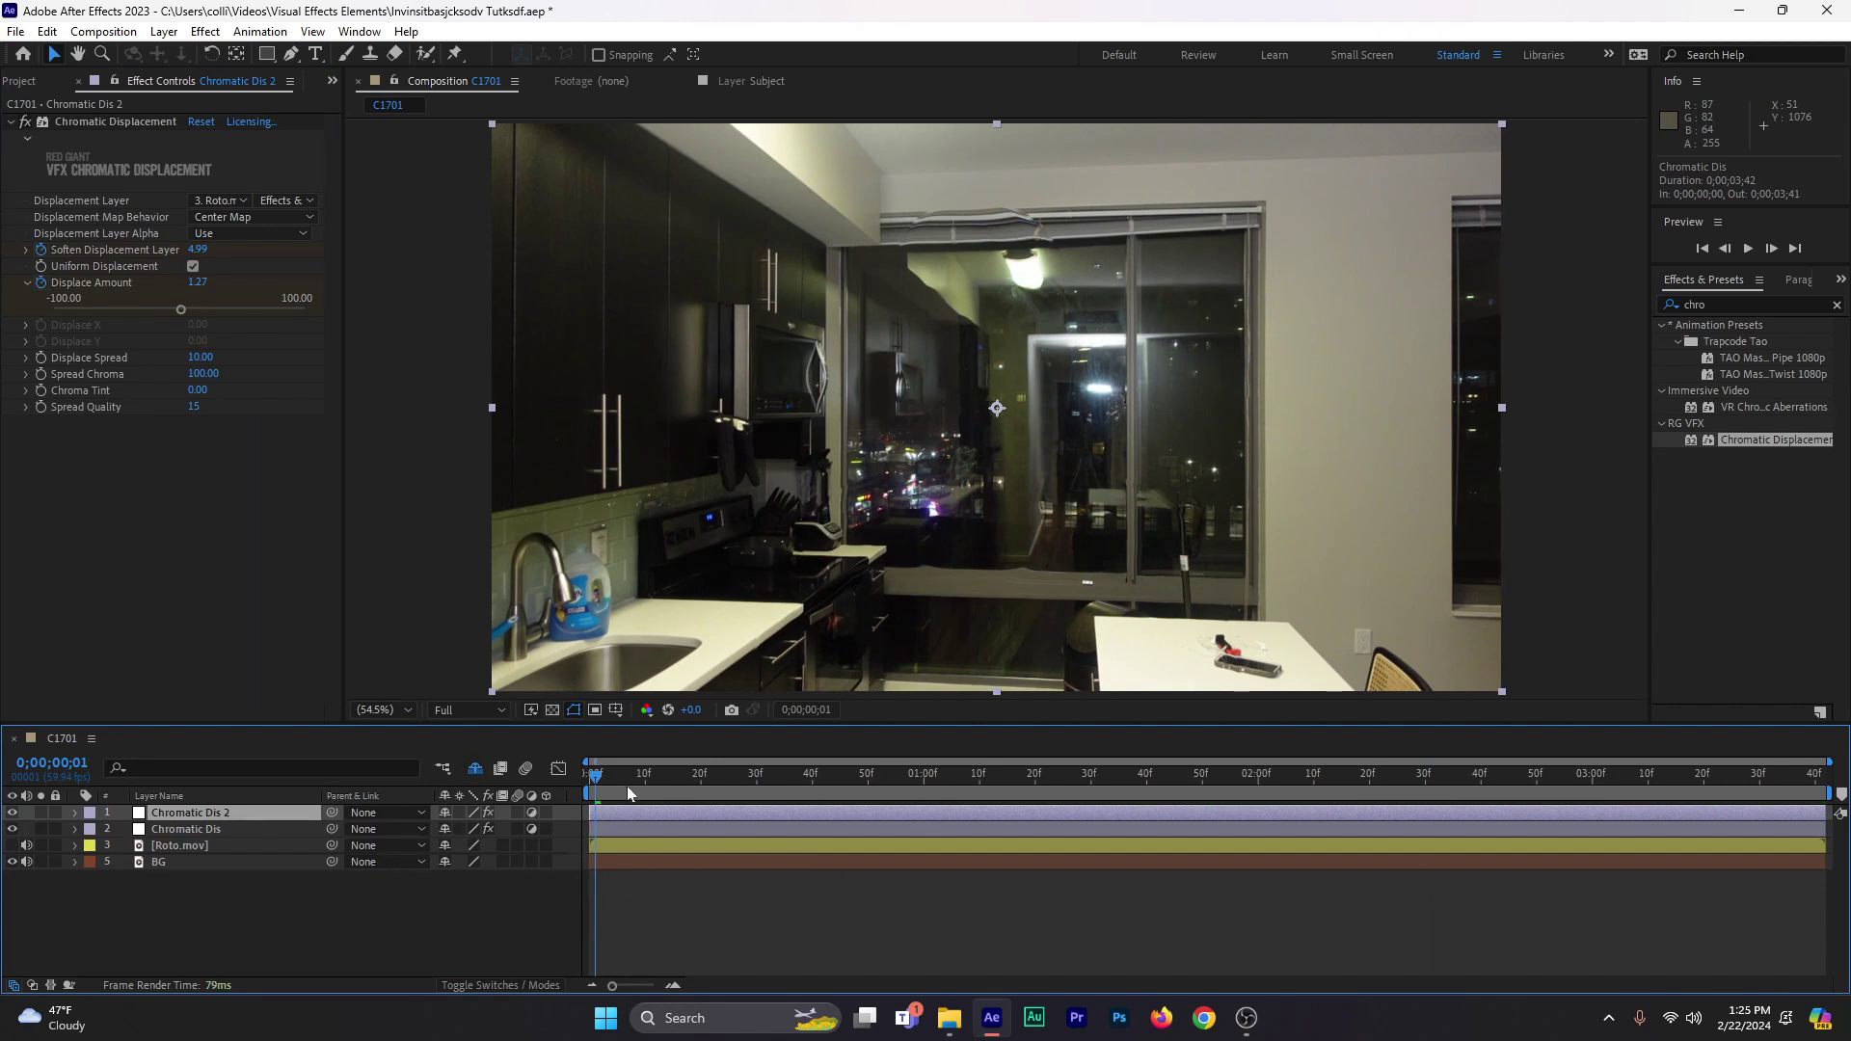
{"action": "left_click_drag", "start_coordinate": [606, 789], "coordinate": [1060, 812]}
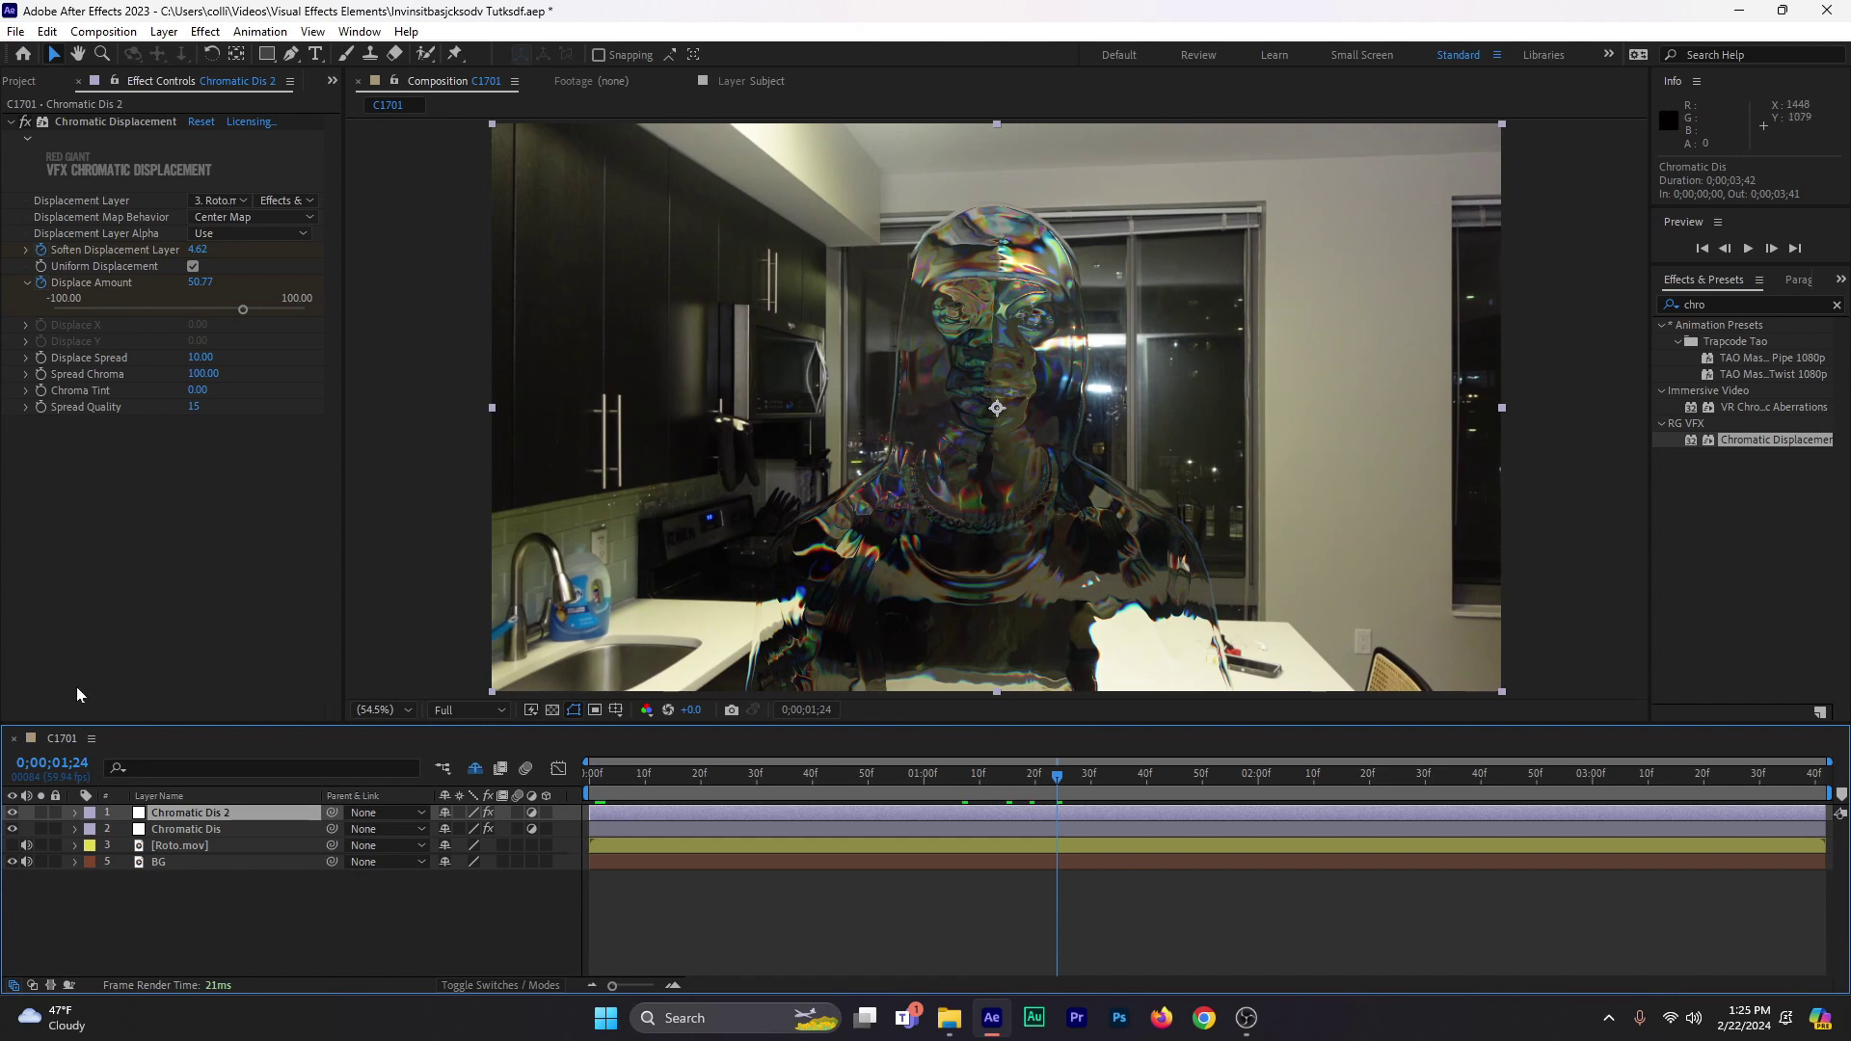
- Rename the duplicated Chromatic Dis 2 adjustment layer to Heat Distortion
{"action": "left_click", "coordinate": [262, 816]}
{"action": "key", "text": "Return"}
{"action": "type", "text": "Heat"}
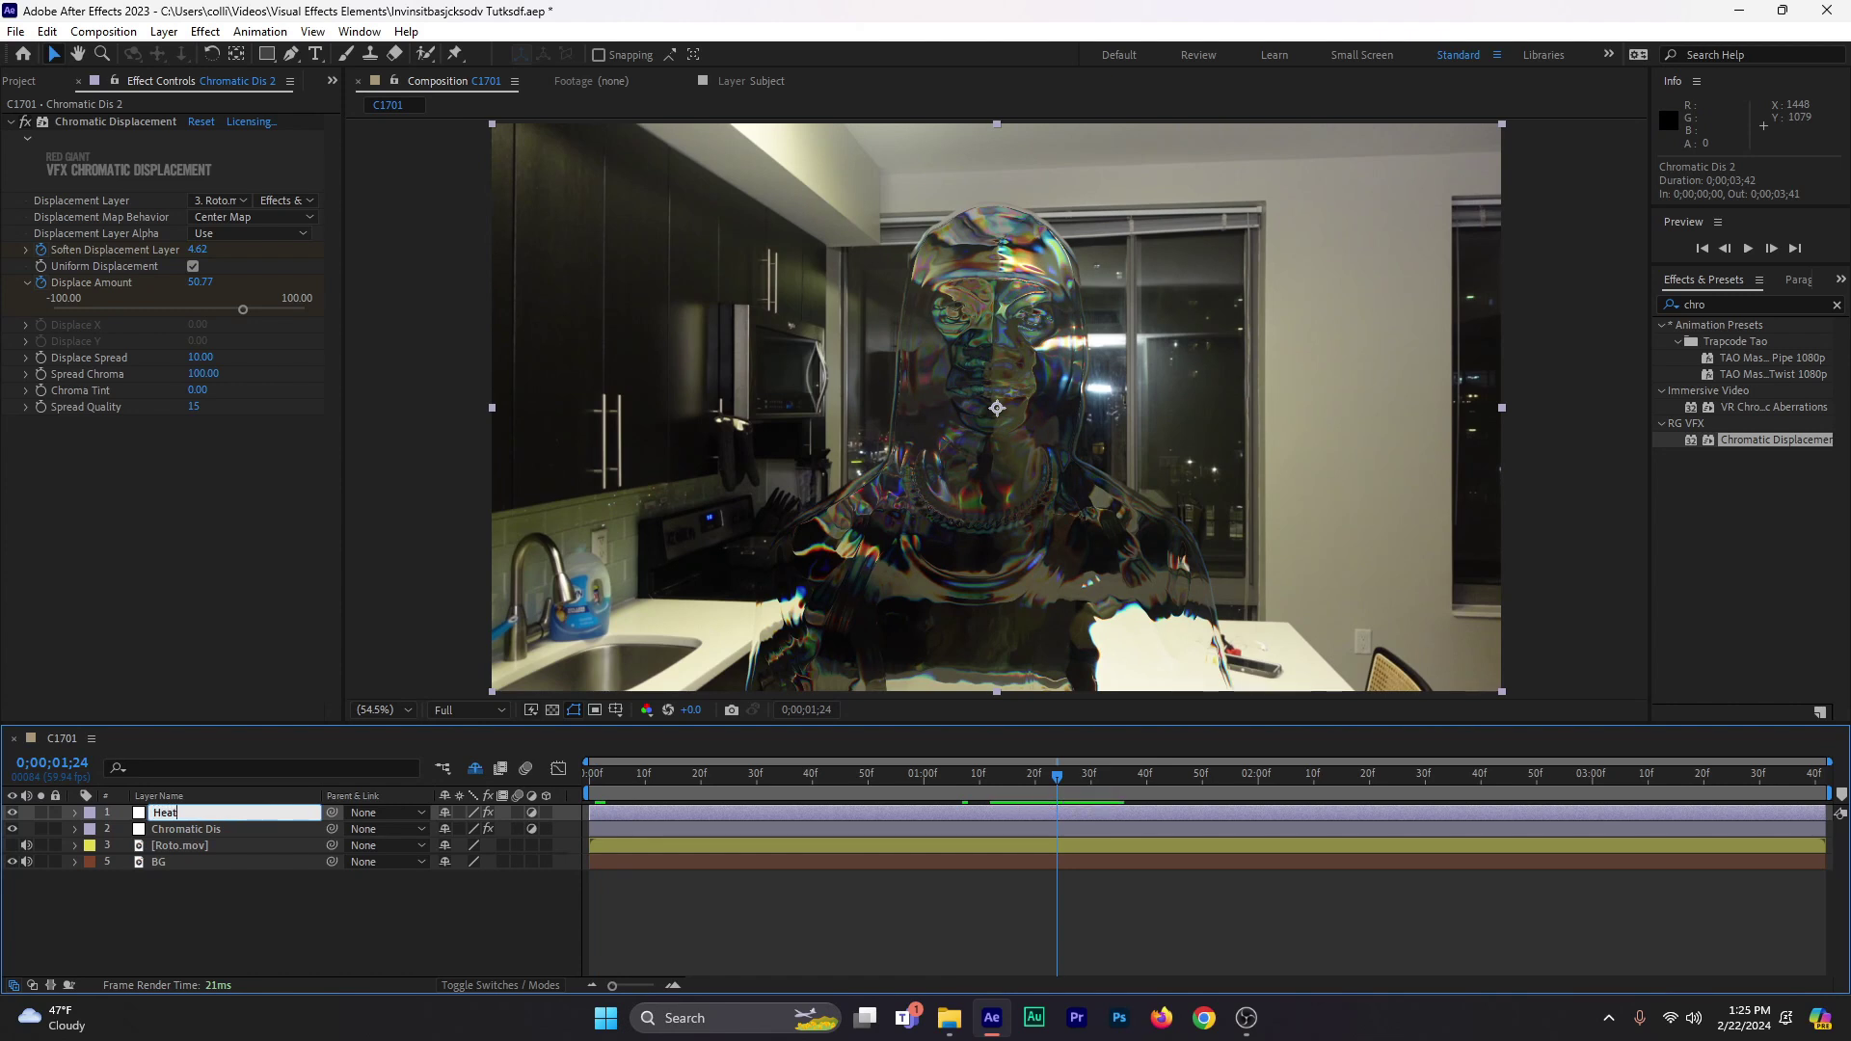
{"action": "type", "text": " Distortion"}
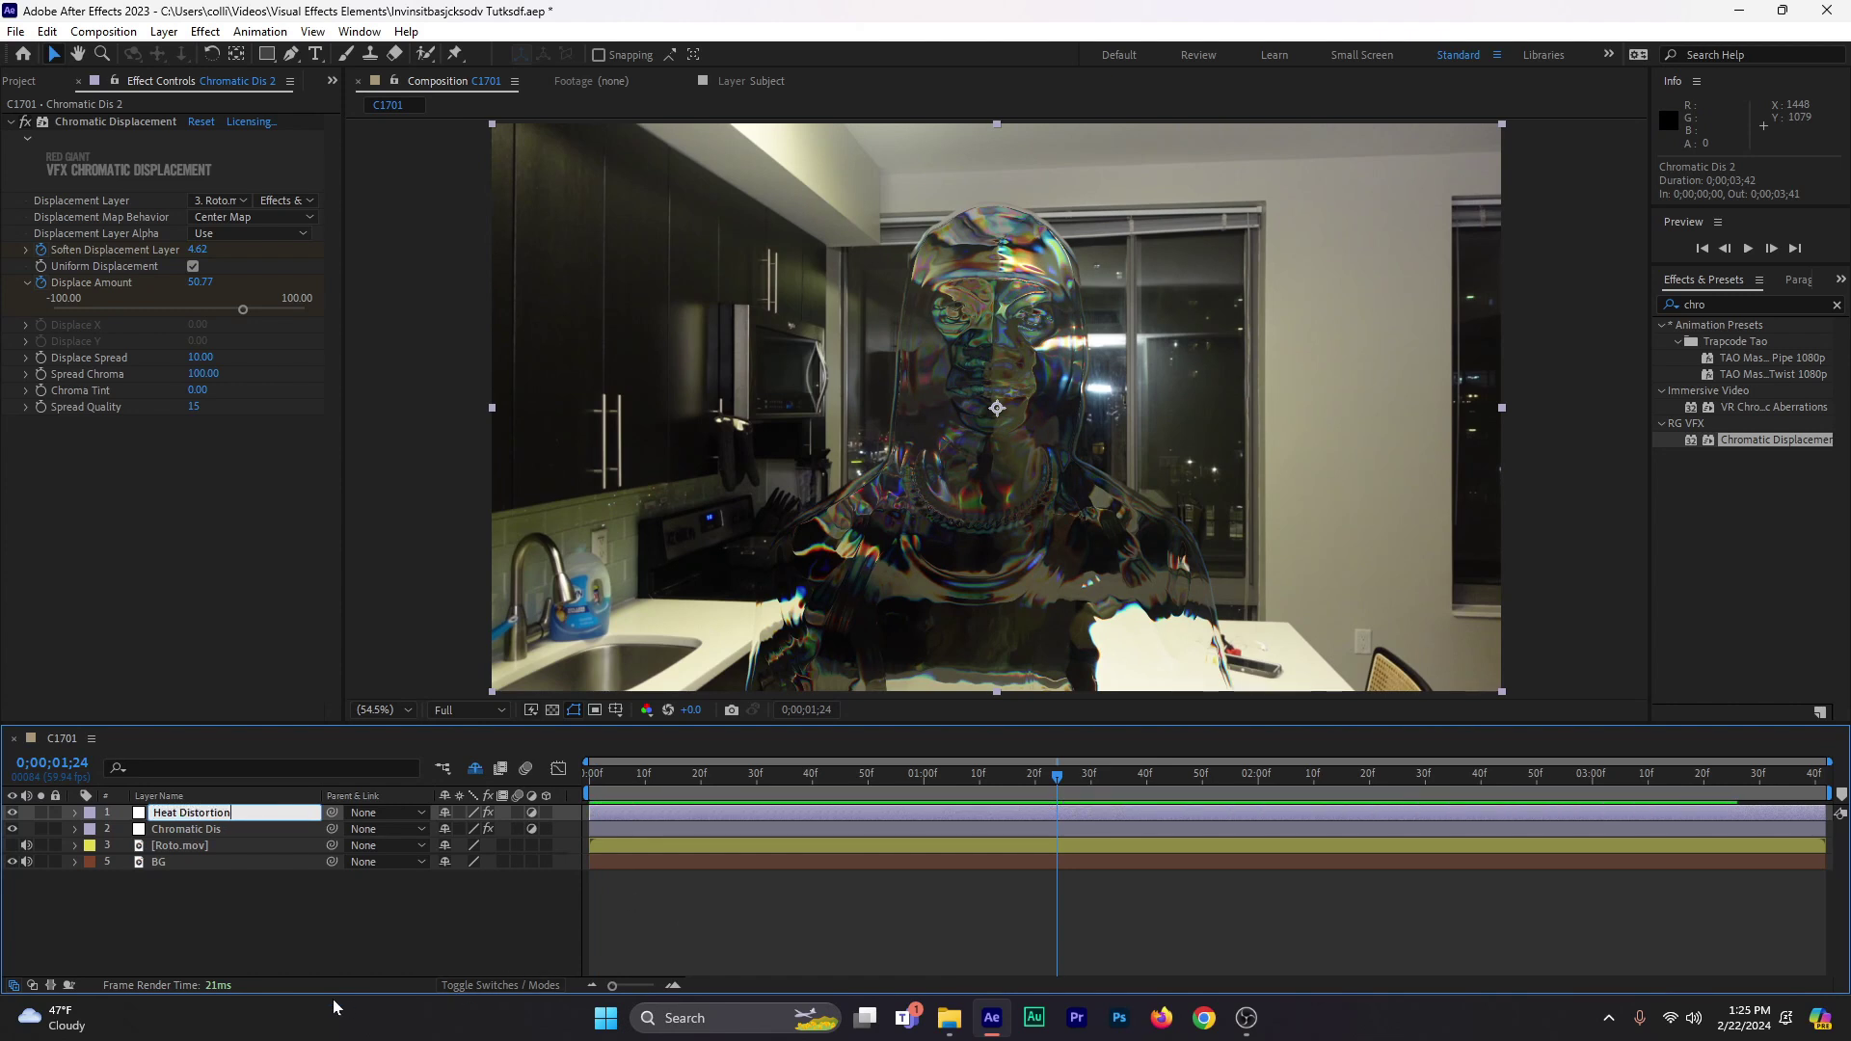
{"action": "key", "text": "Return"}
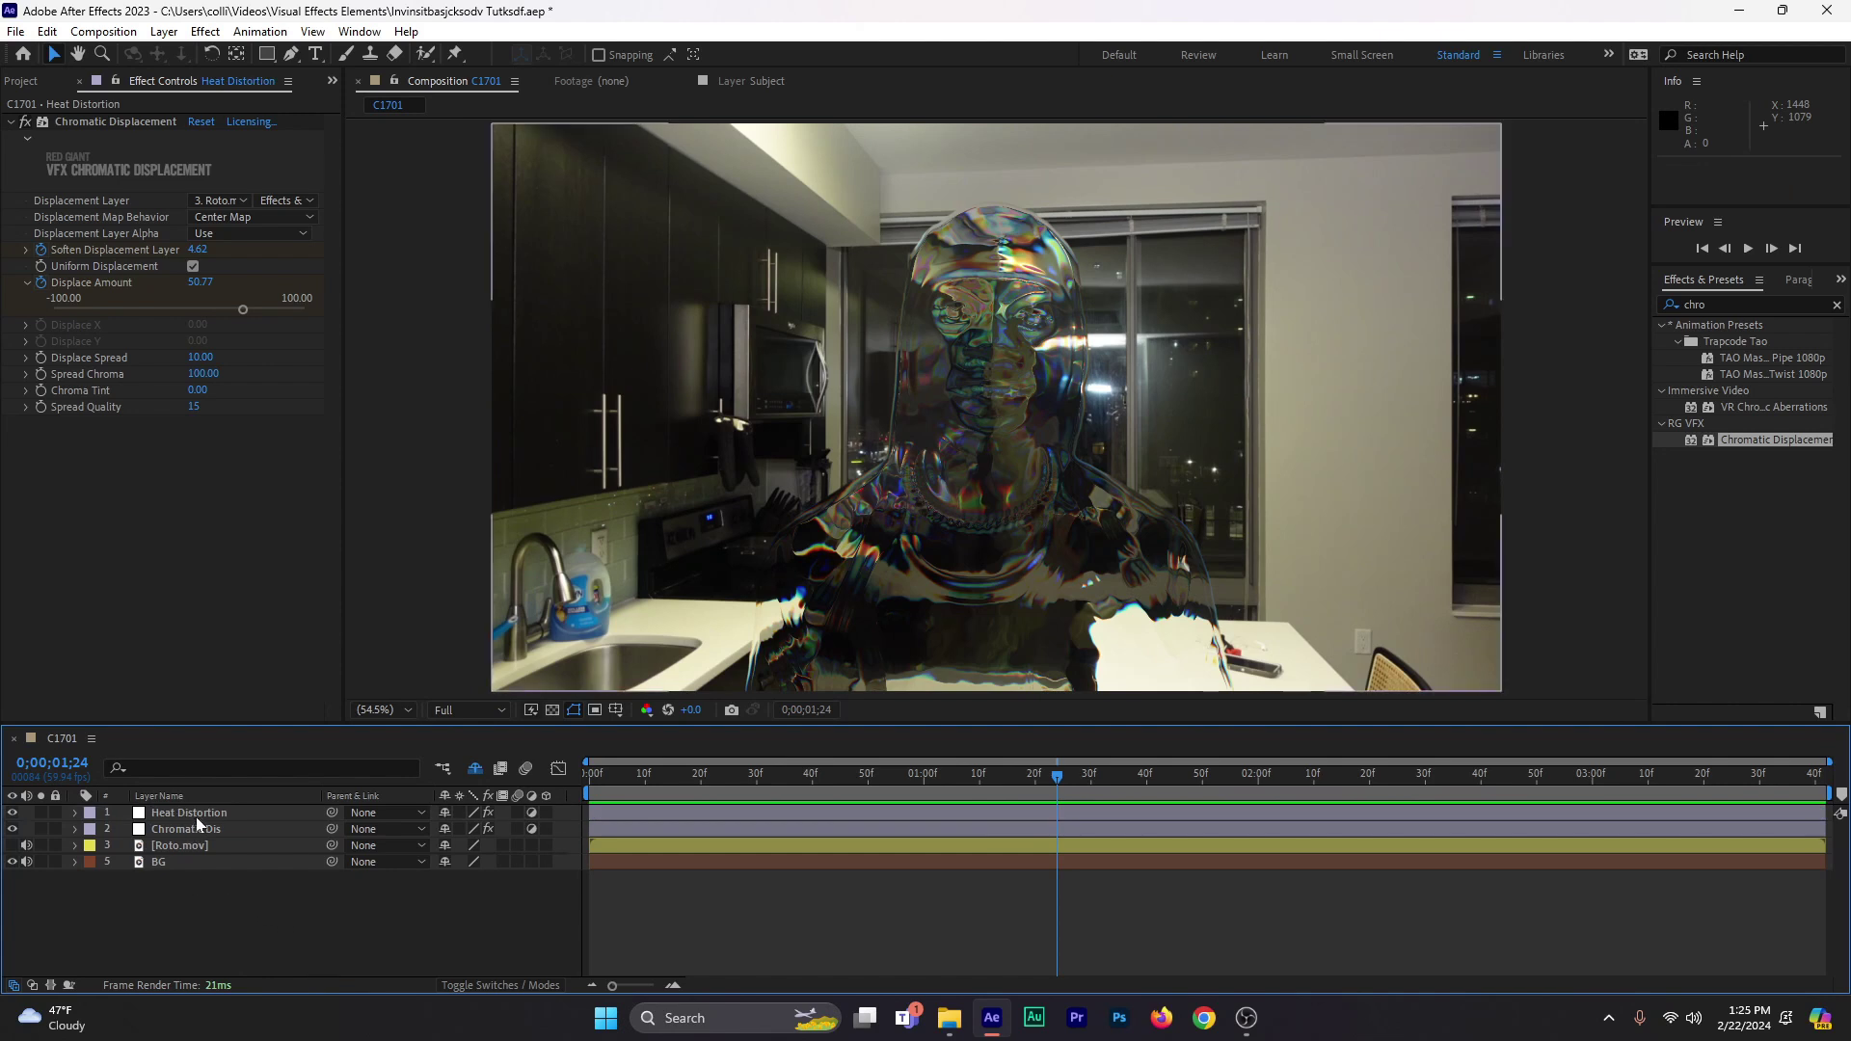
- Remove the Chromatic Displacement effect from the Heat Distortion layer
{"action": "left_click", "coordinate": [227, 813]}
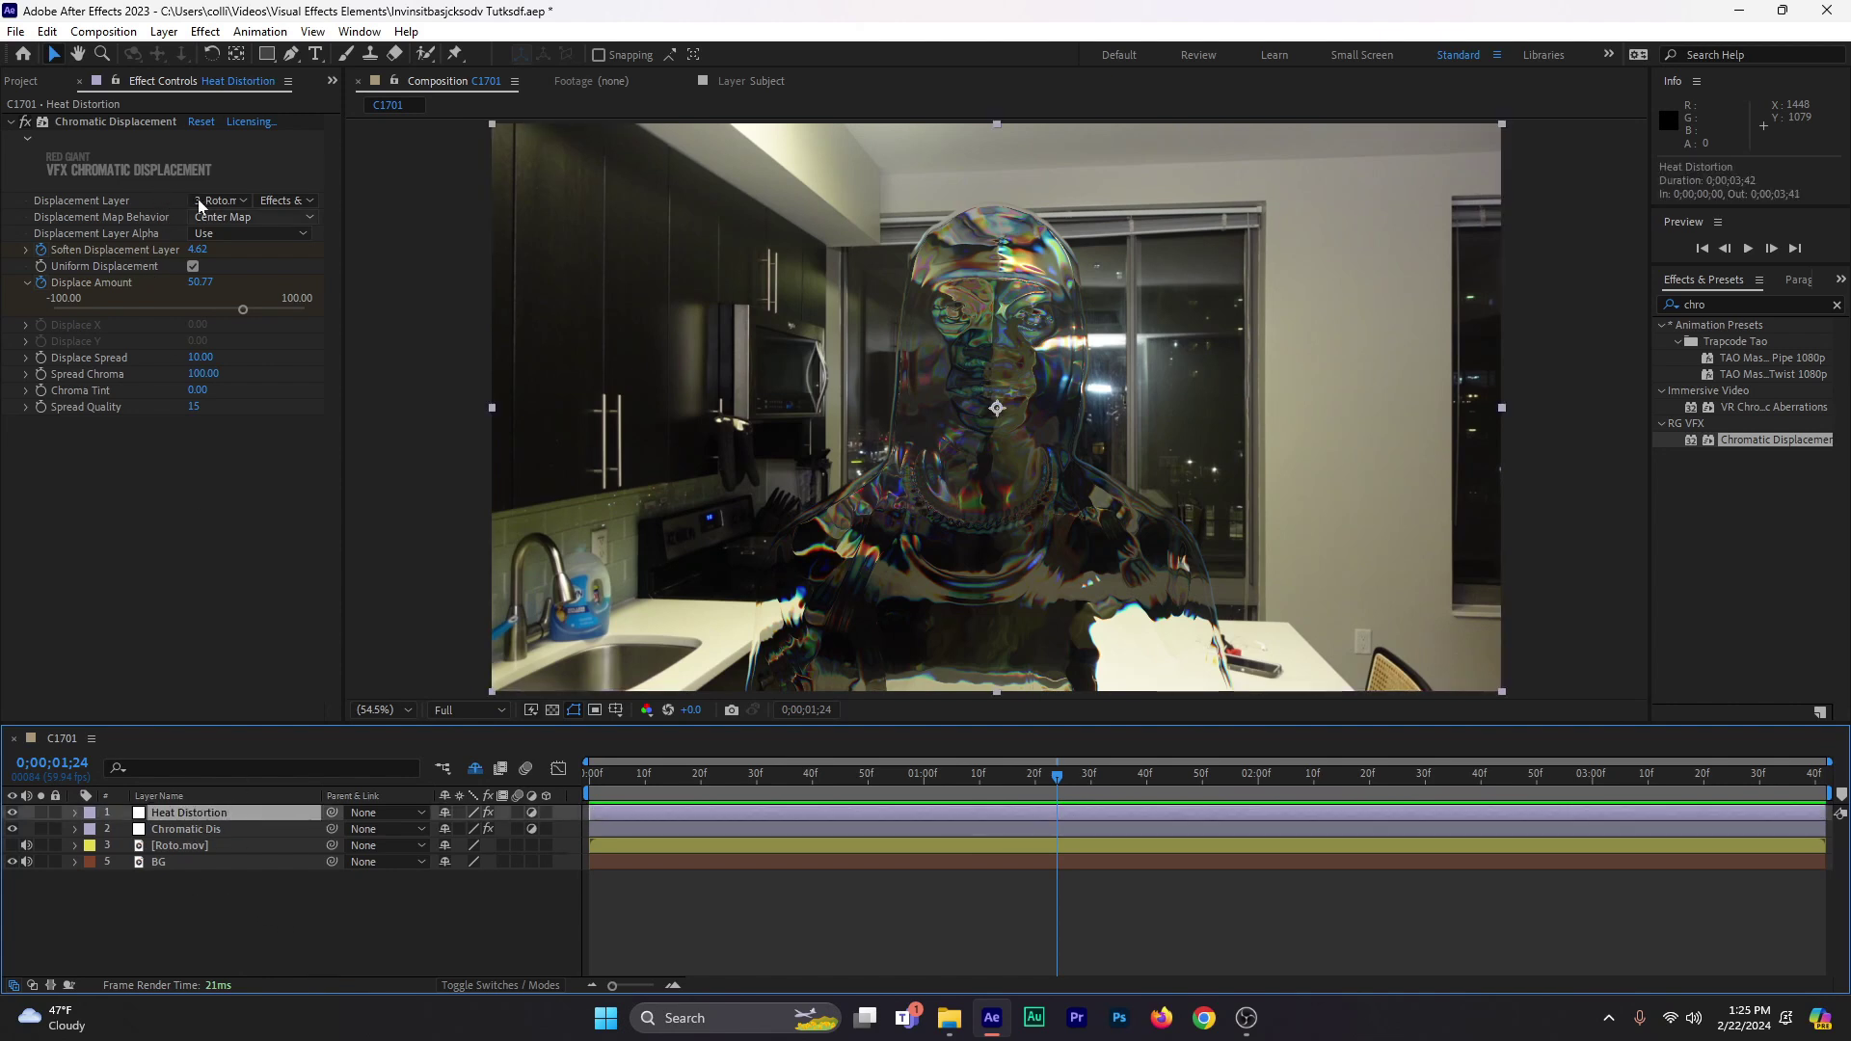
{"action": "left_click", "coordinate": [160, 123]}
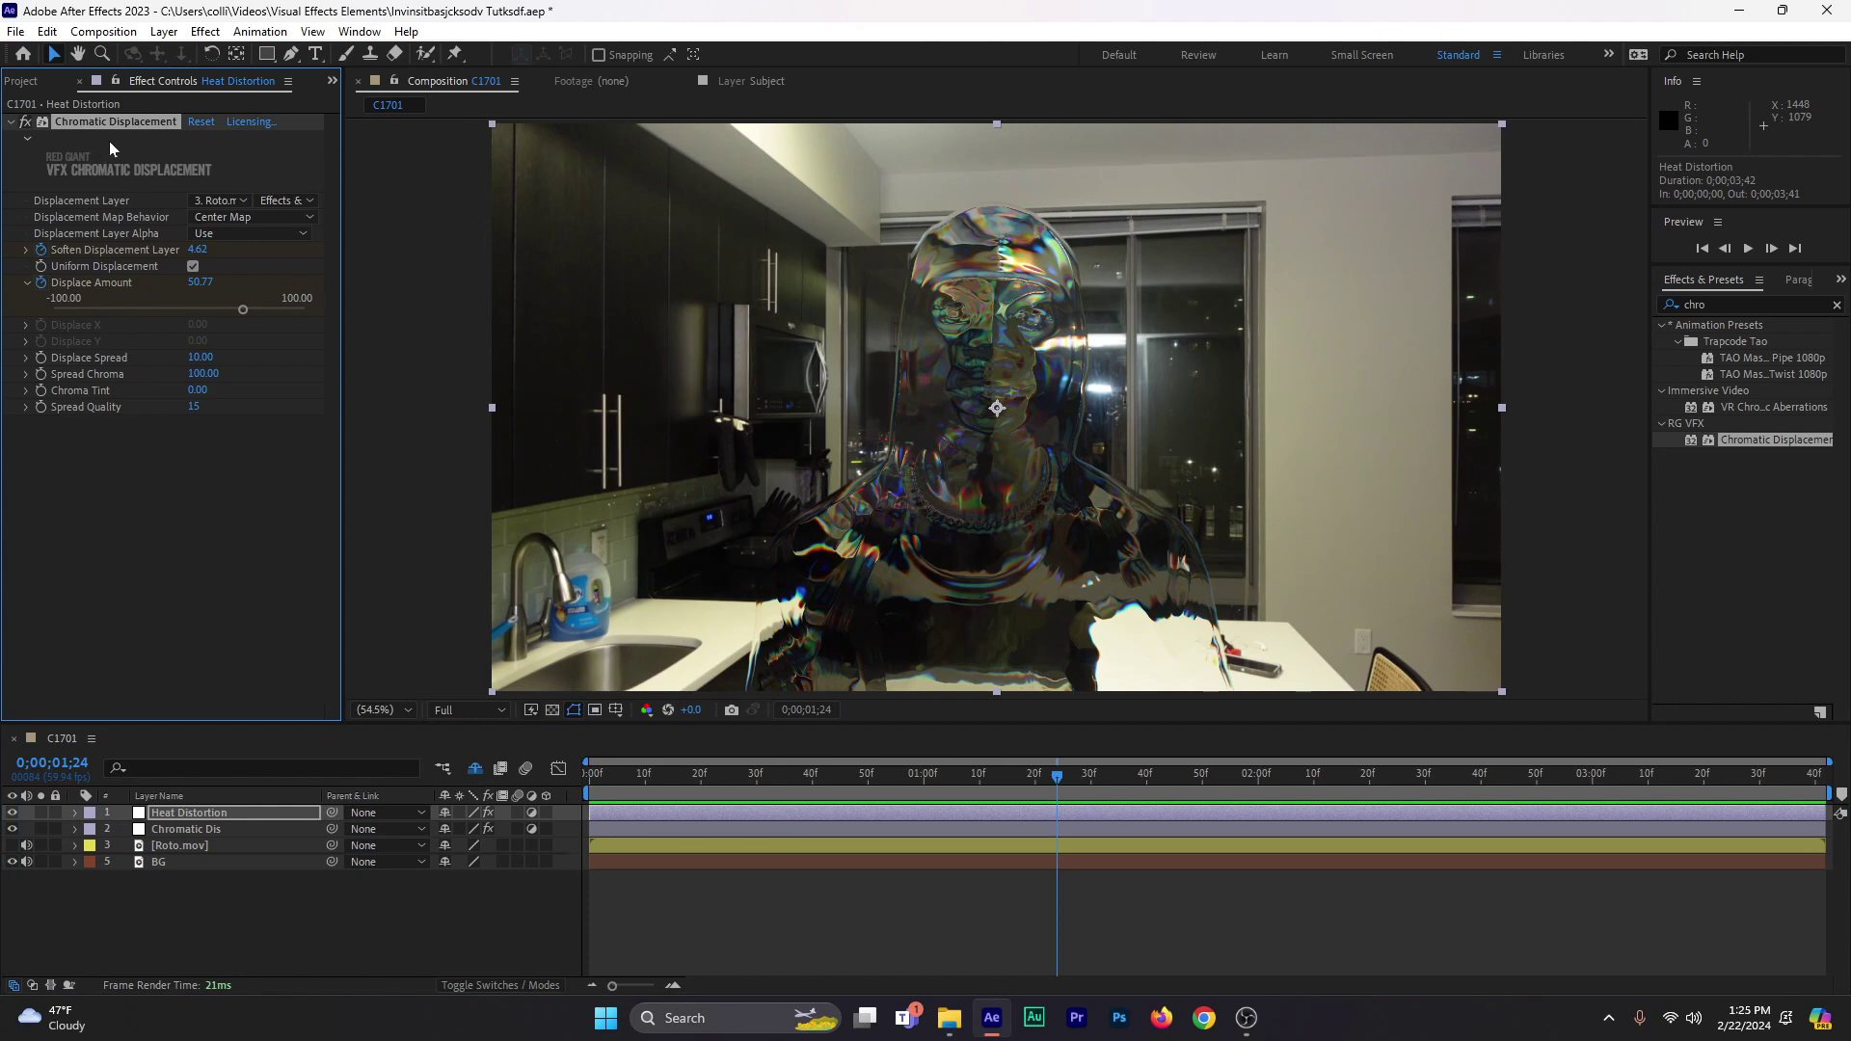
{"action": "key", "text": "Delete"}
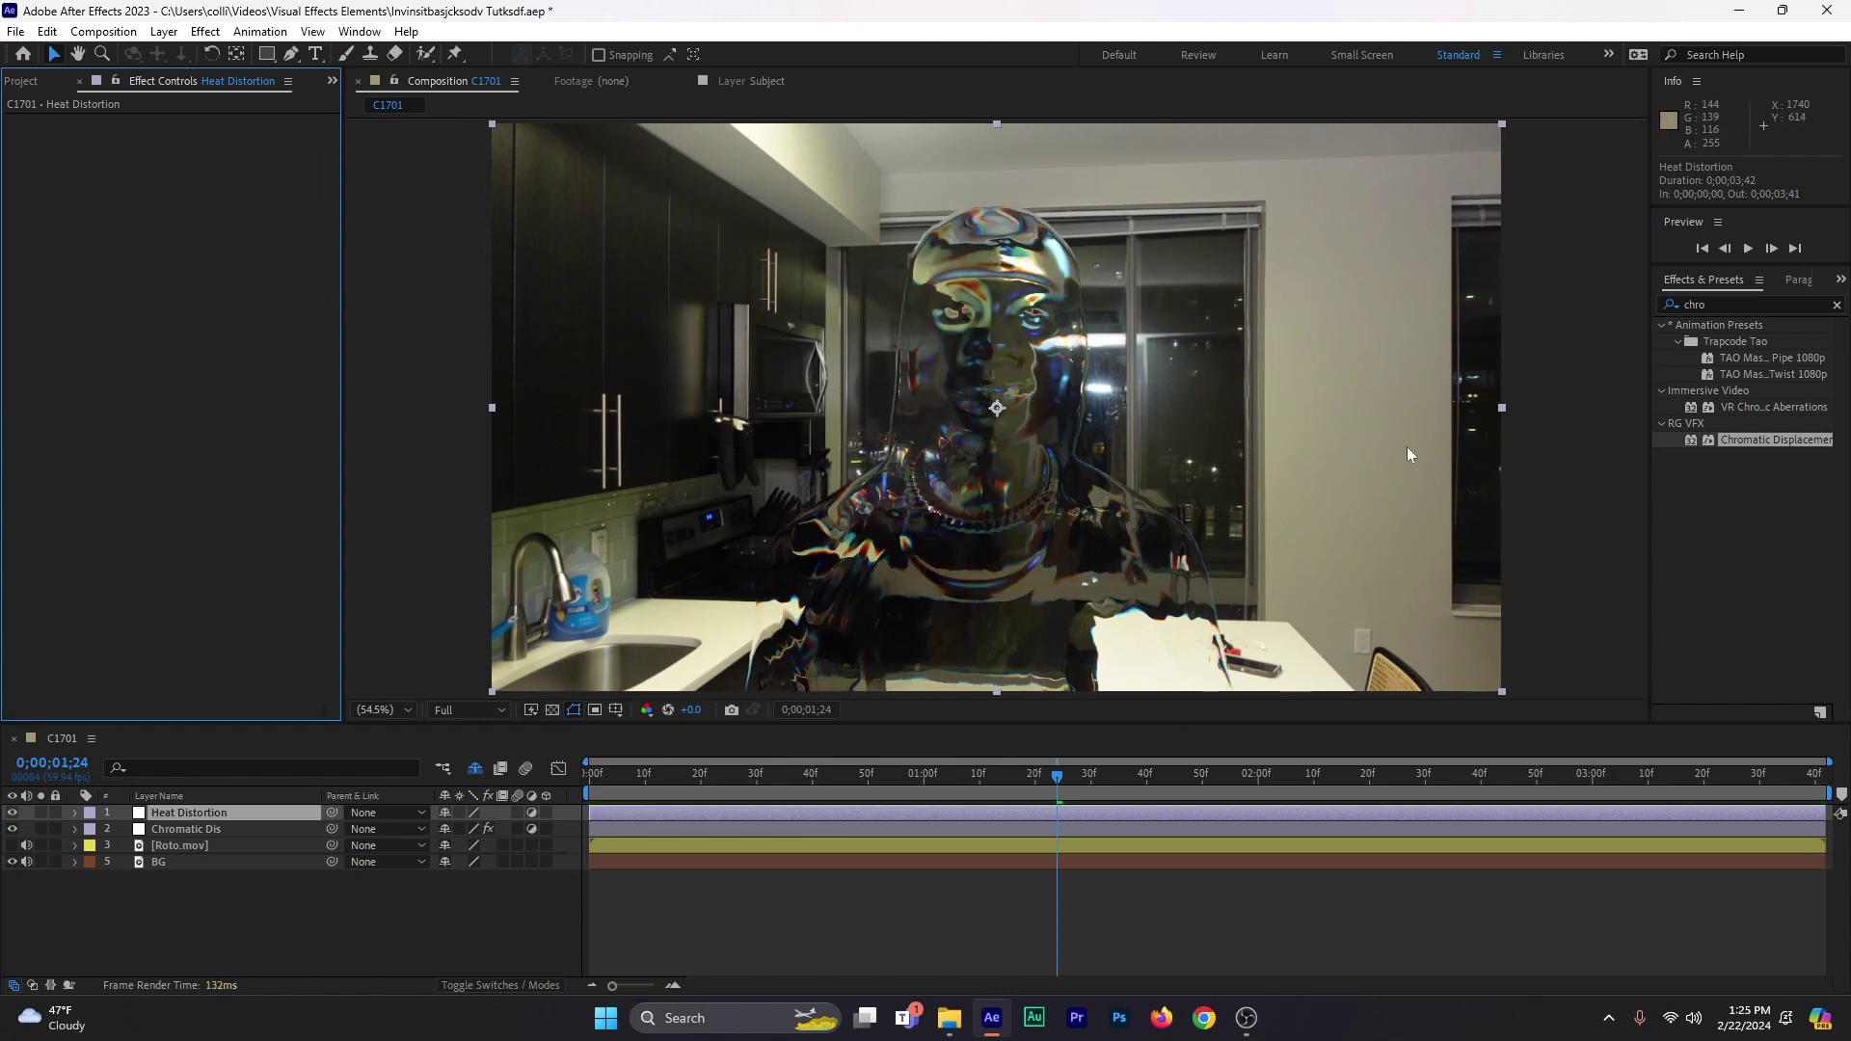
- Find the Video Copilot Heat Distortion effect and apply it to the Heat Distortion adjustment layer
{"action": "left_click", "coordinate": [1727, 304]}
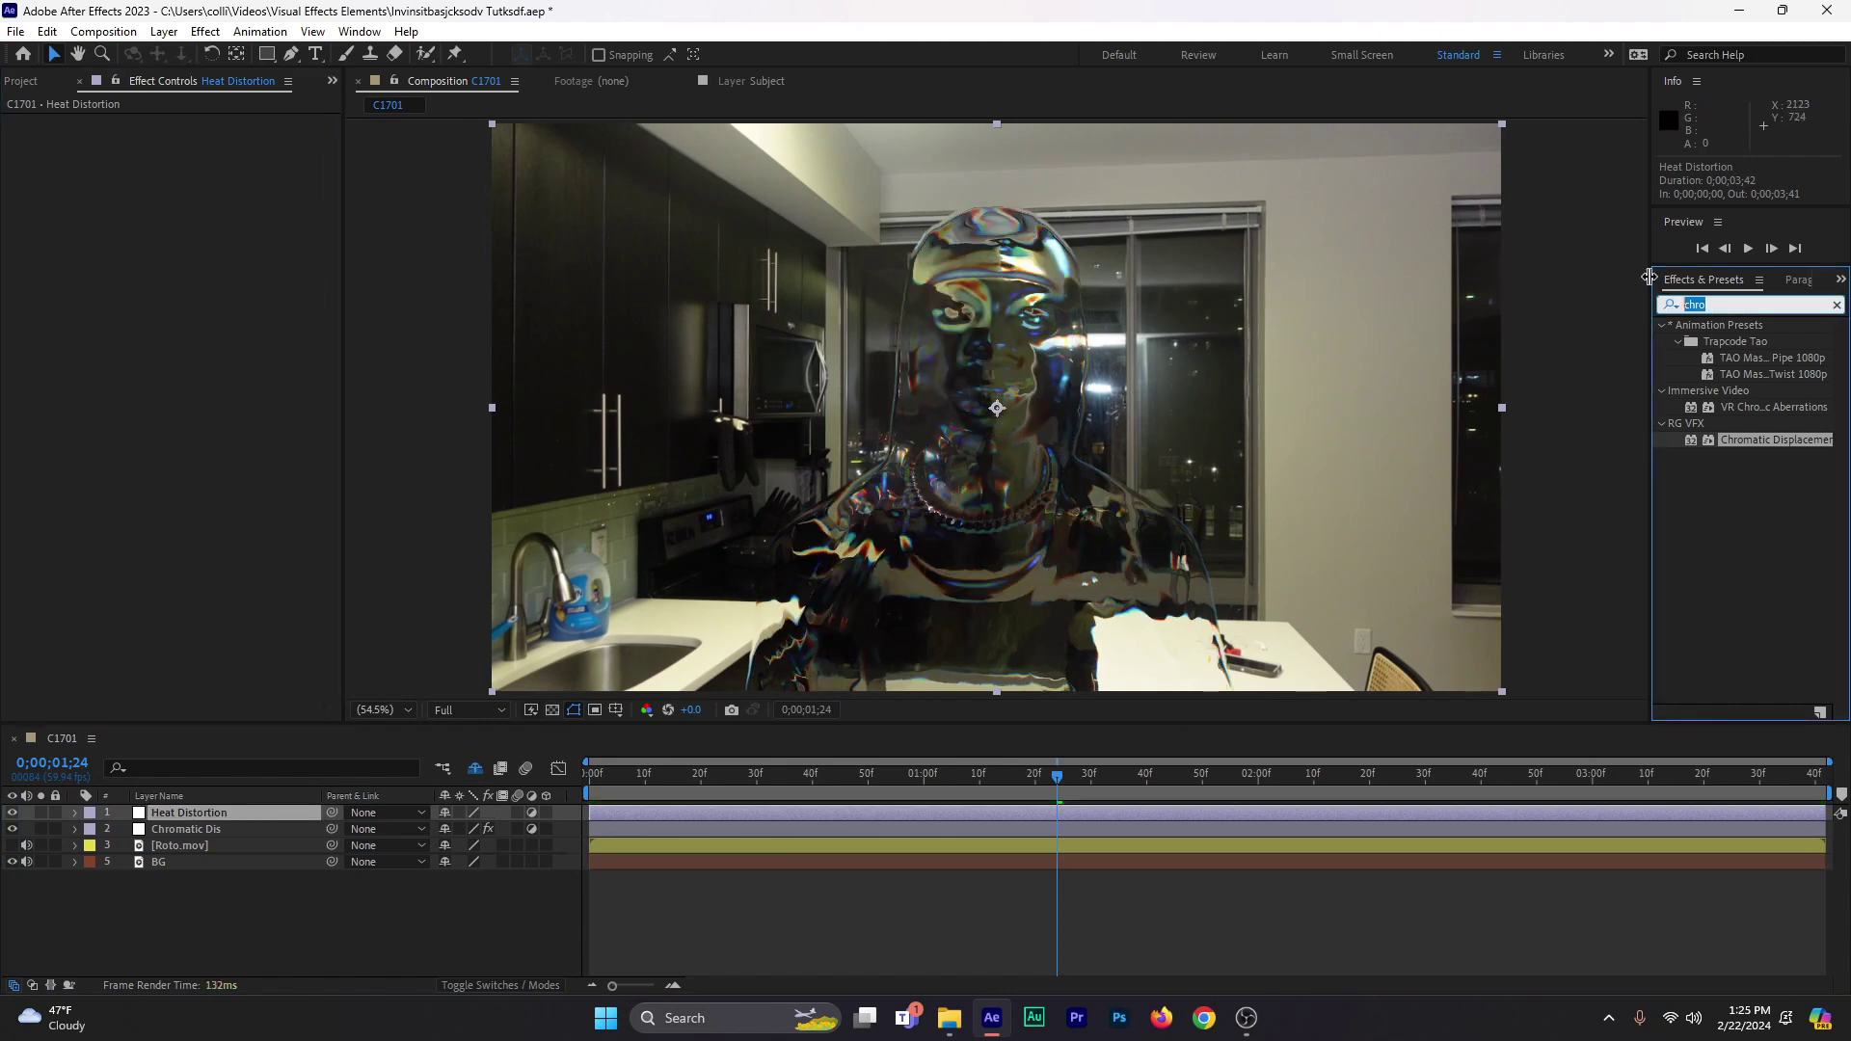
{"action": "type", "text": "heat"}
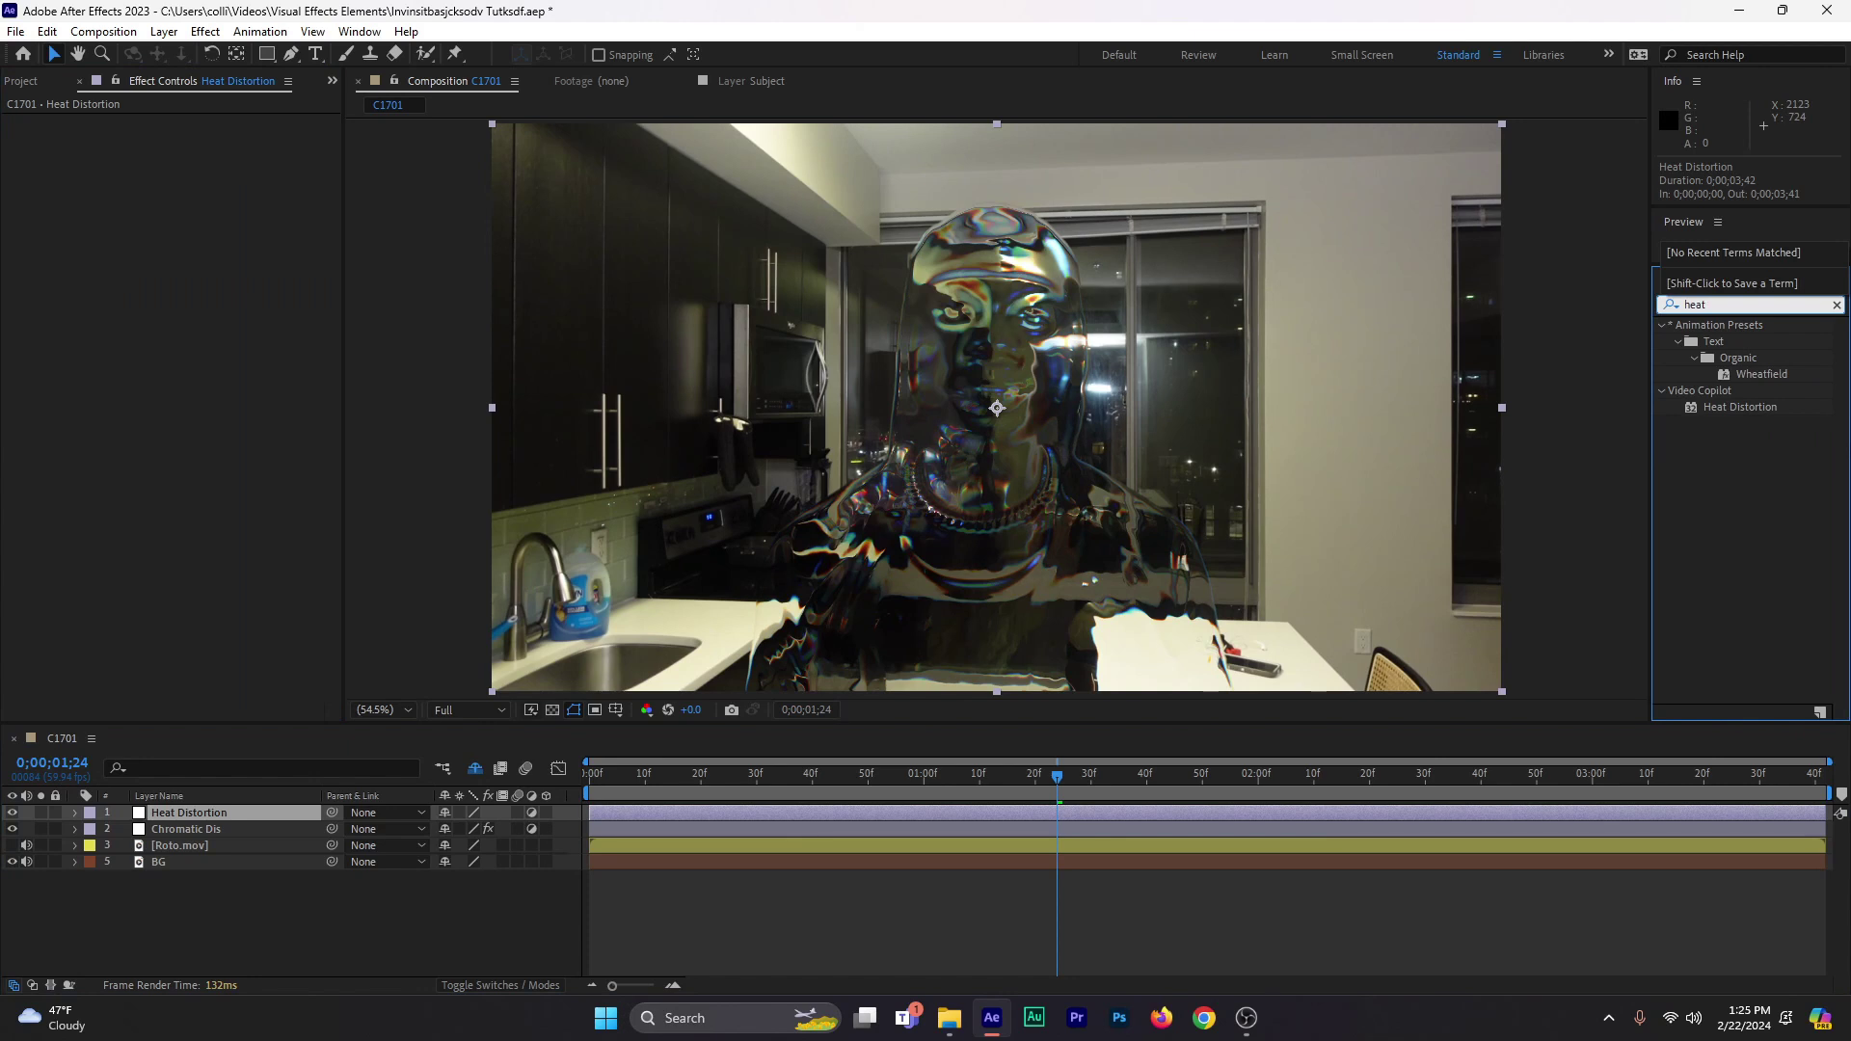
{"action": "left_click", "coordinate": [1713, 410]}
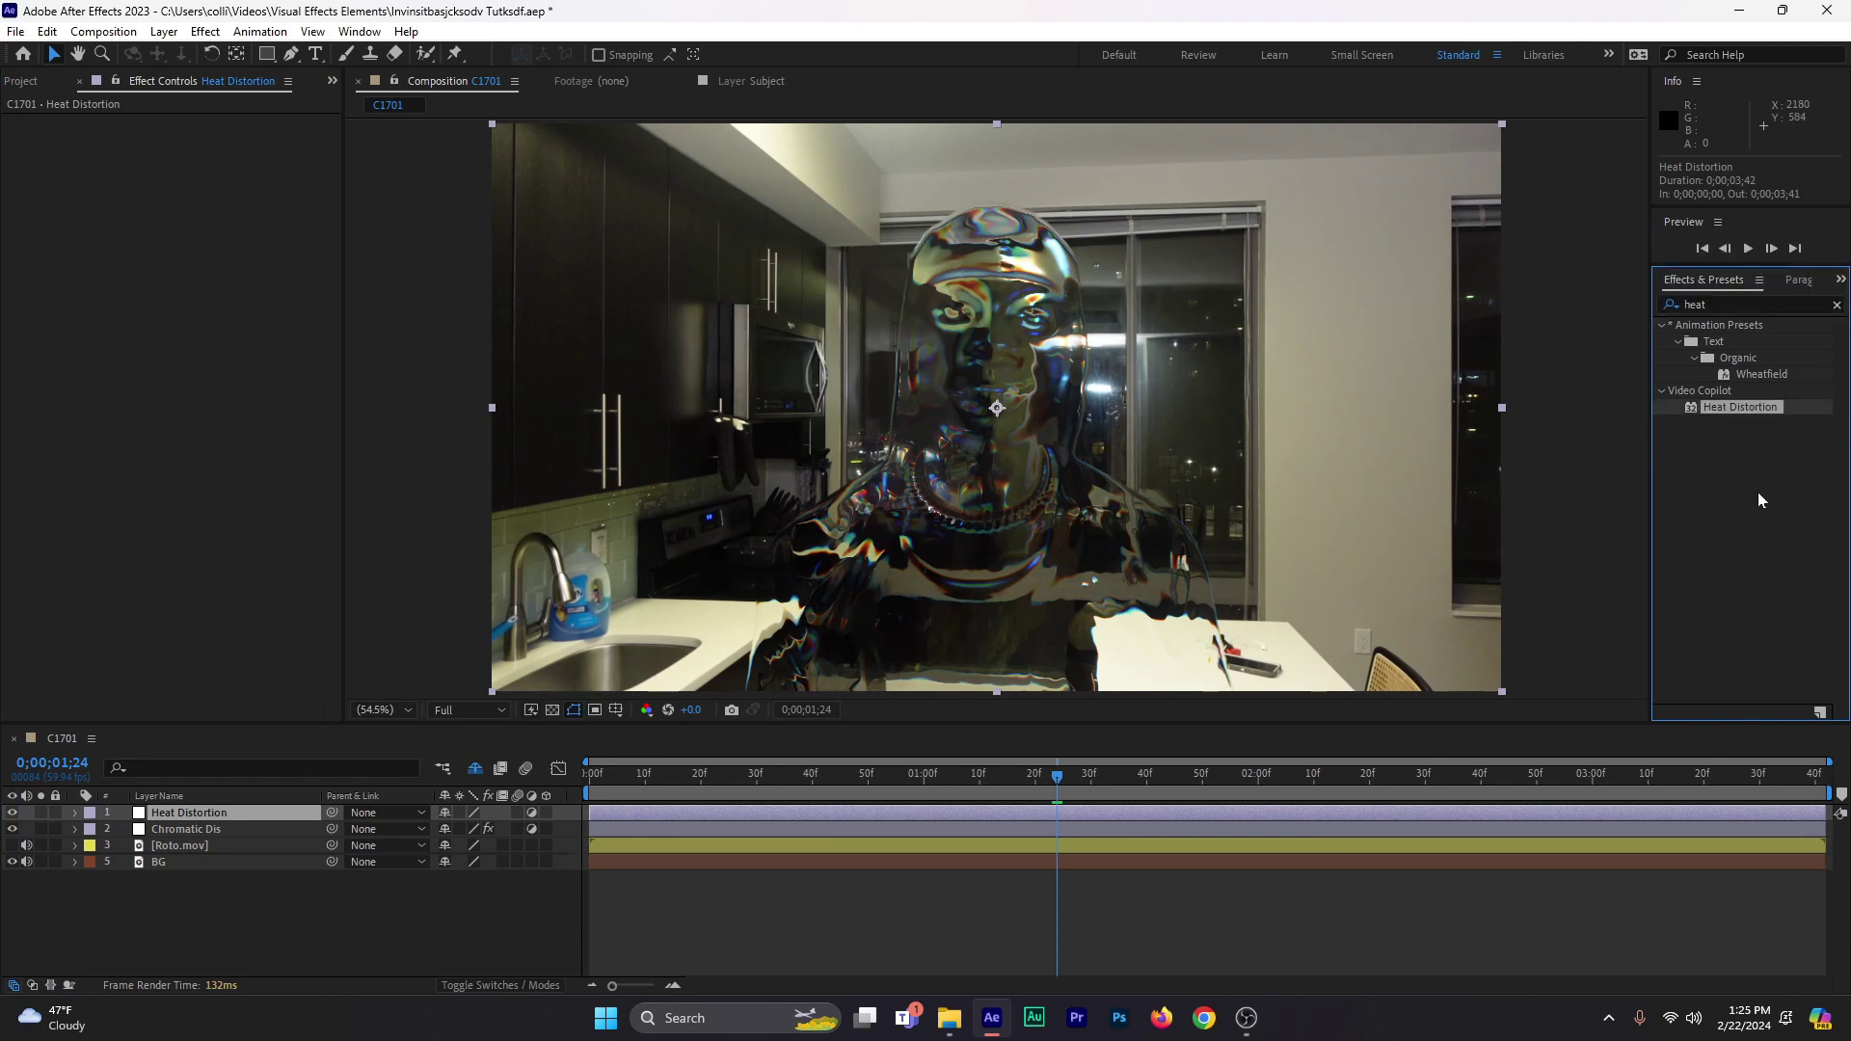
{"action": "left_click_drag", "start_coordinate": [1745, 407], "coordinate": [922, 814]}
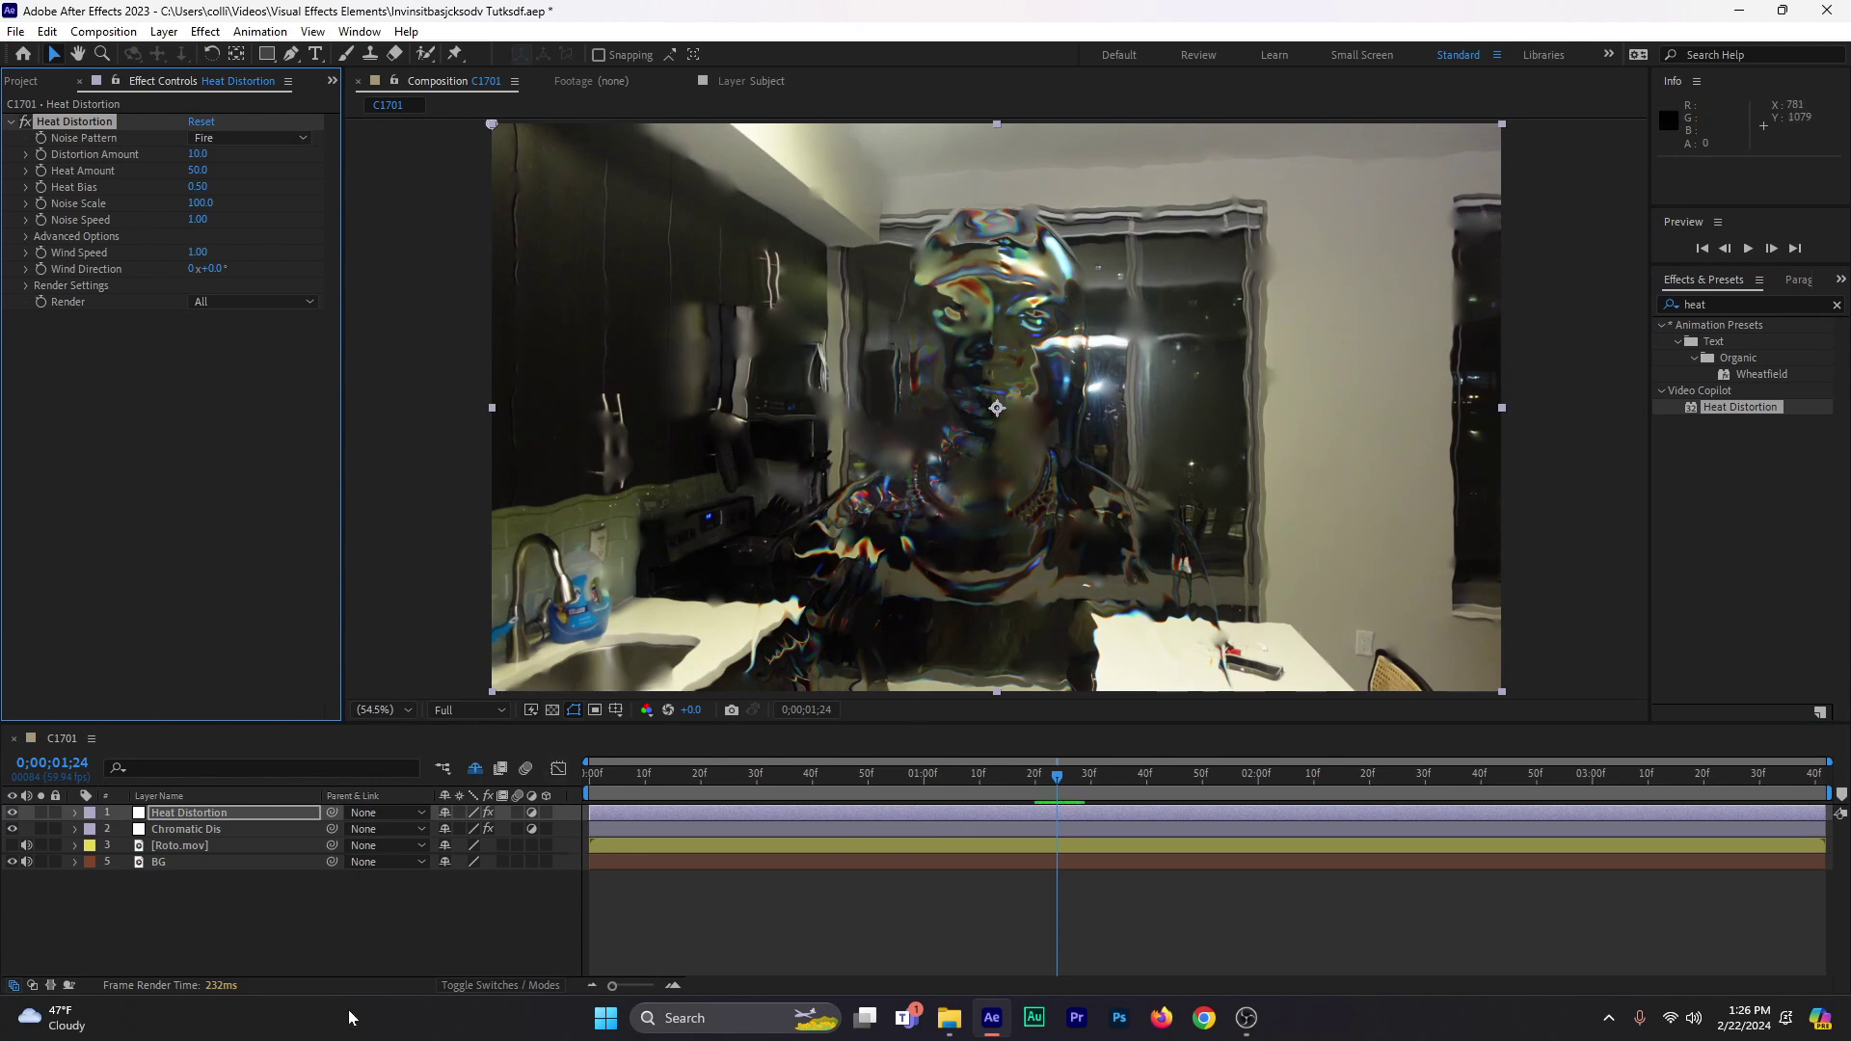
- Set the Heat Distortion layer's track matte to Roto.mov so the distortion is limited to the subject's cutout
{"action": "left_click", "coordinate": [482, 987]}
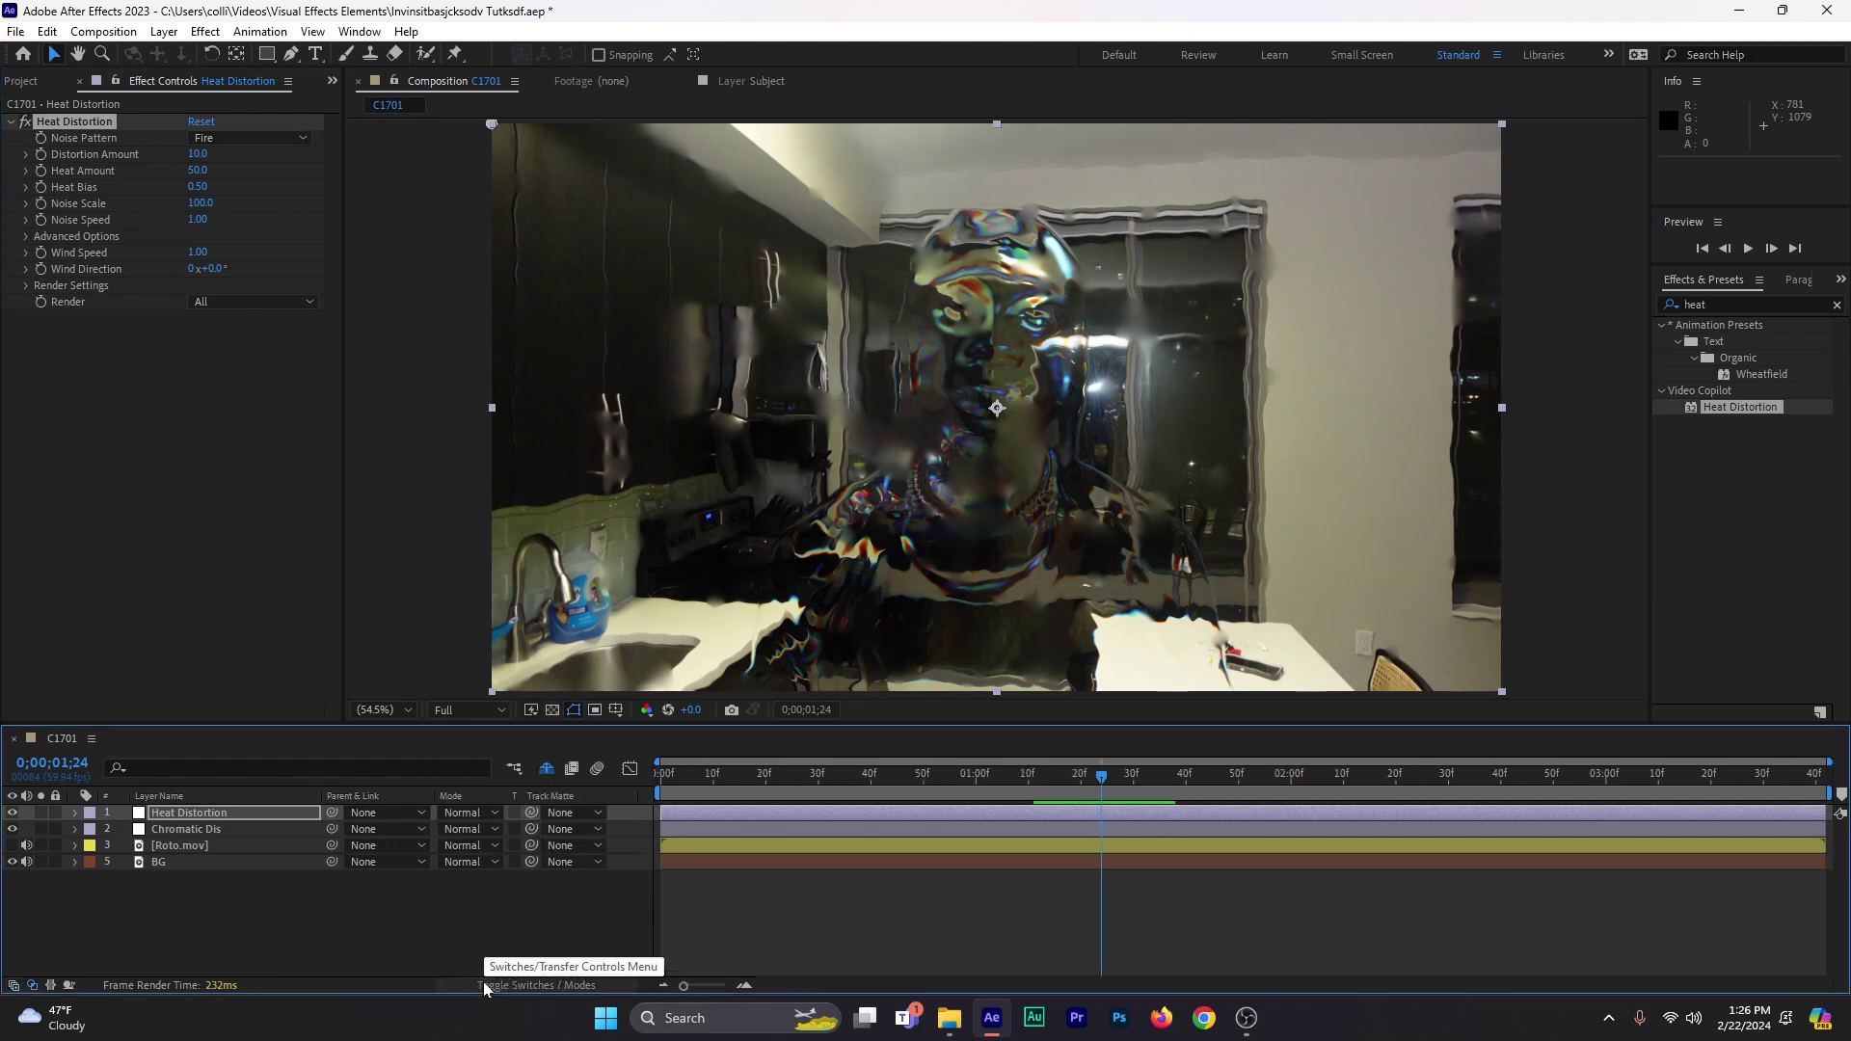
{"action": "left_click", "coordinate": [568, 817]}
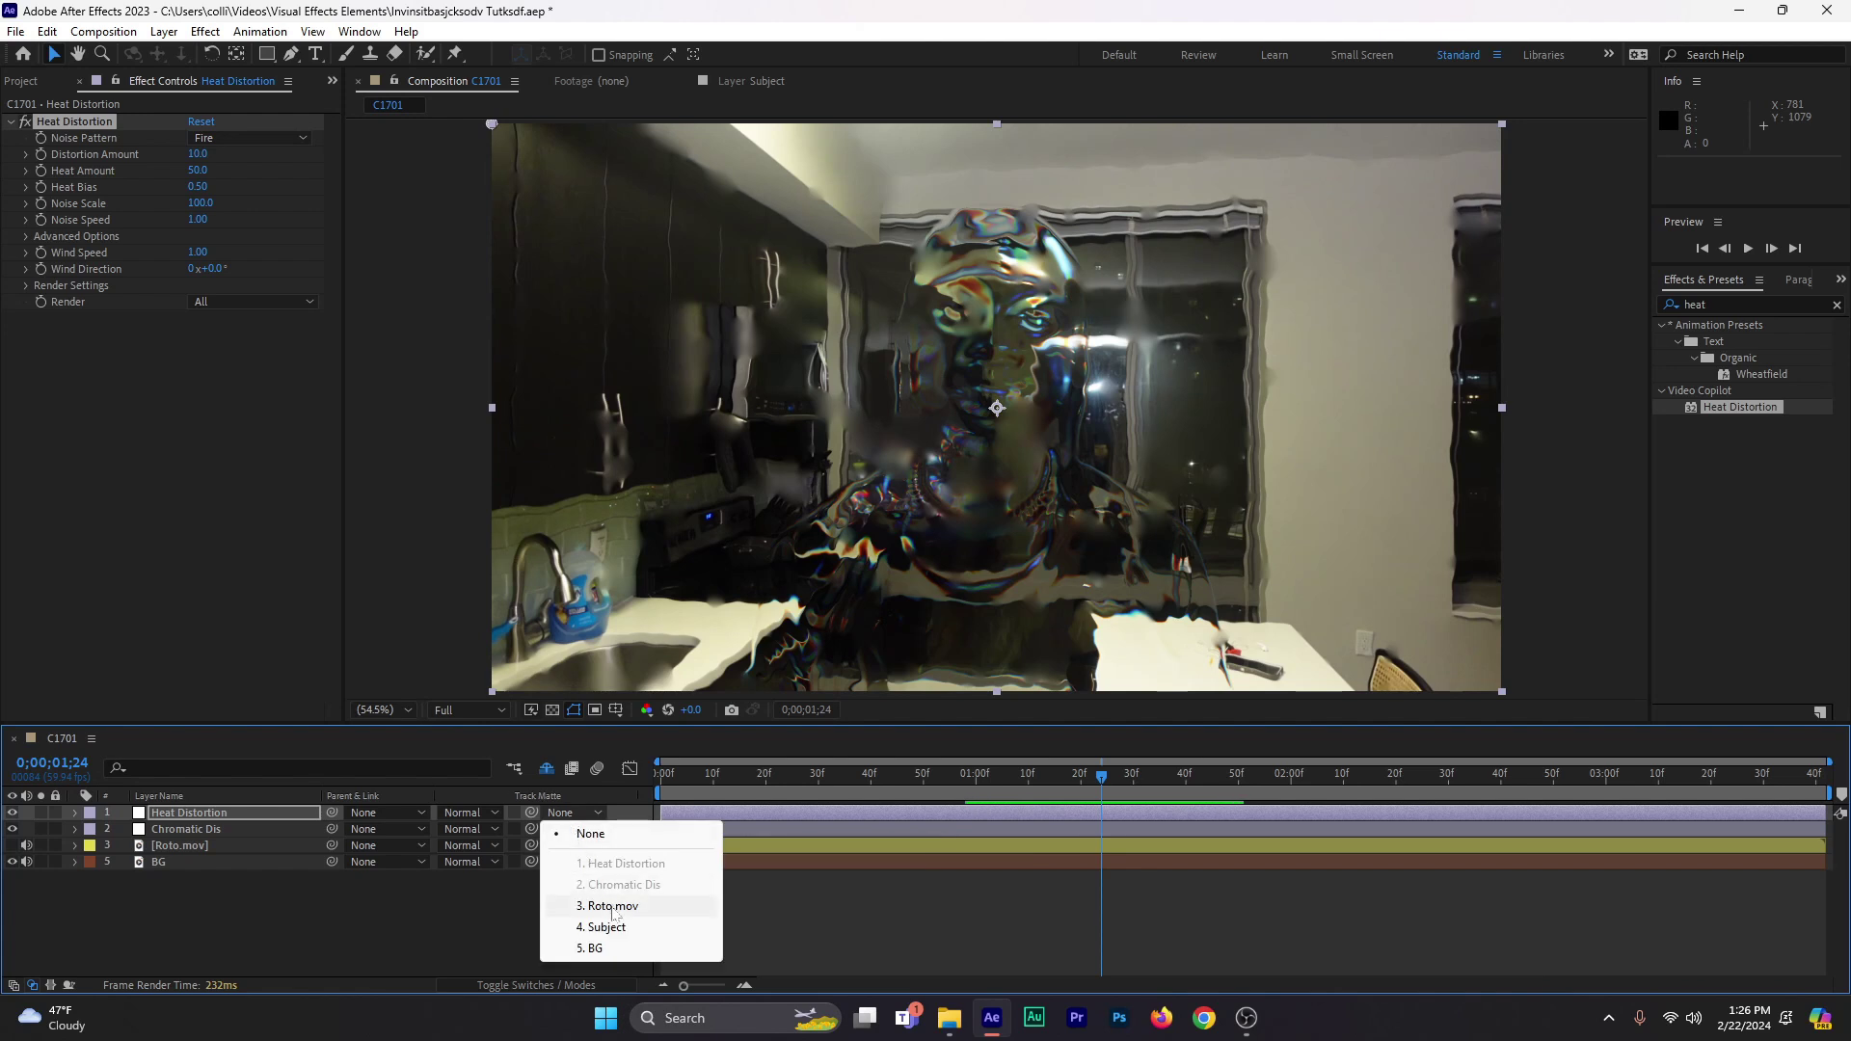
{"action": "left_click", "coordinate": [613, 908]}
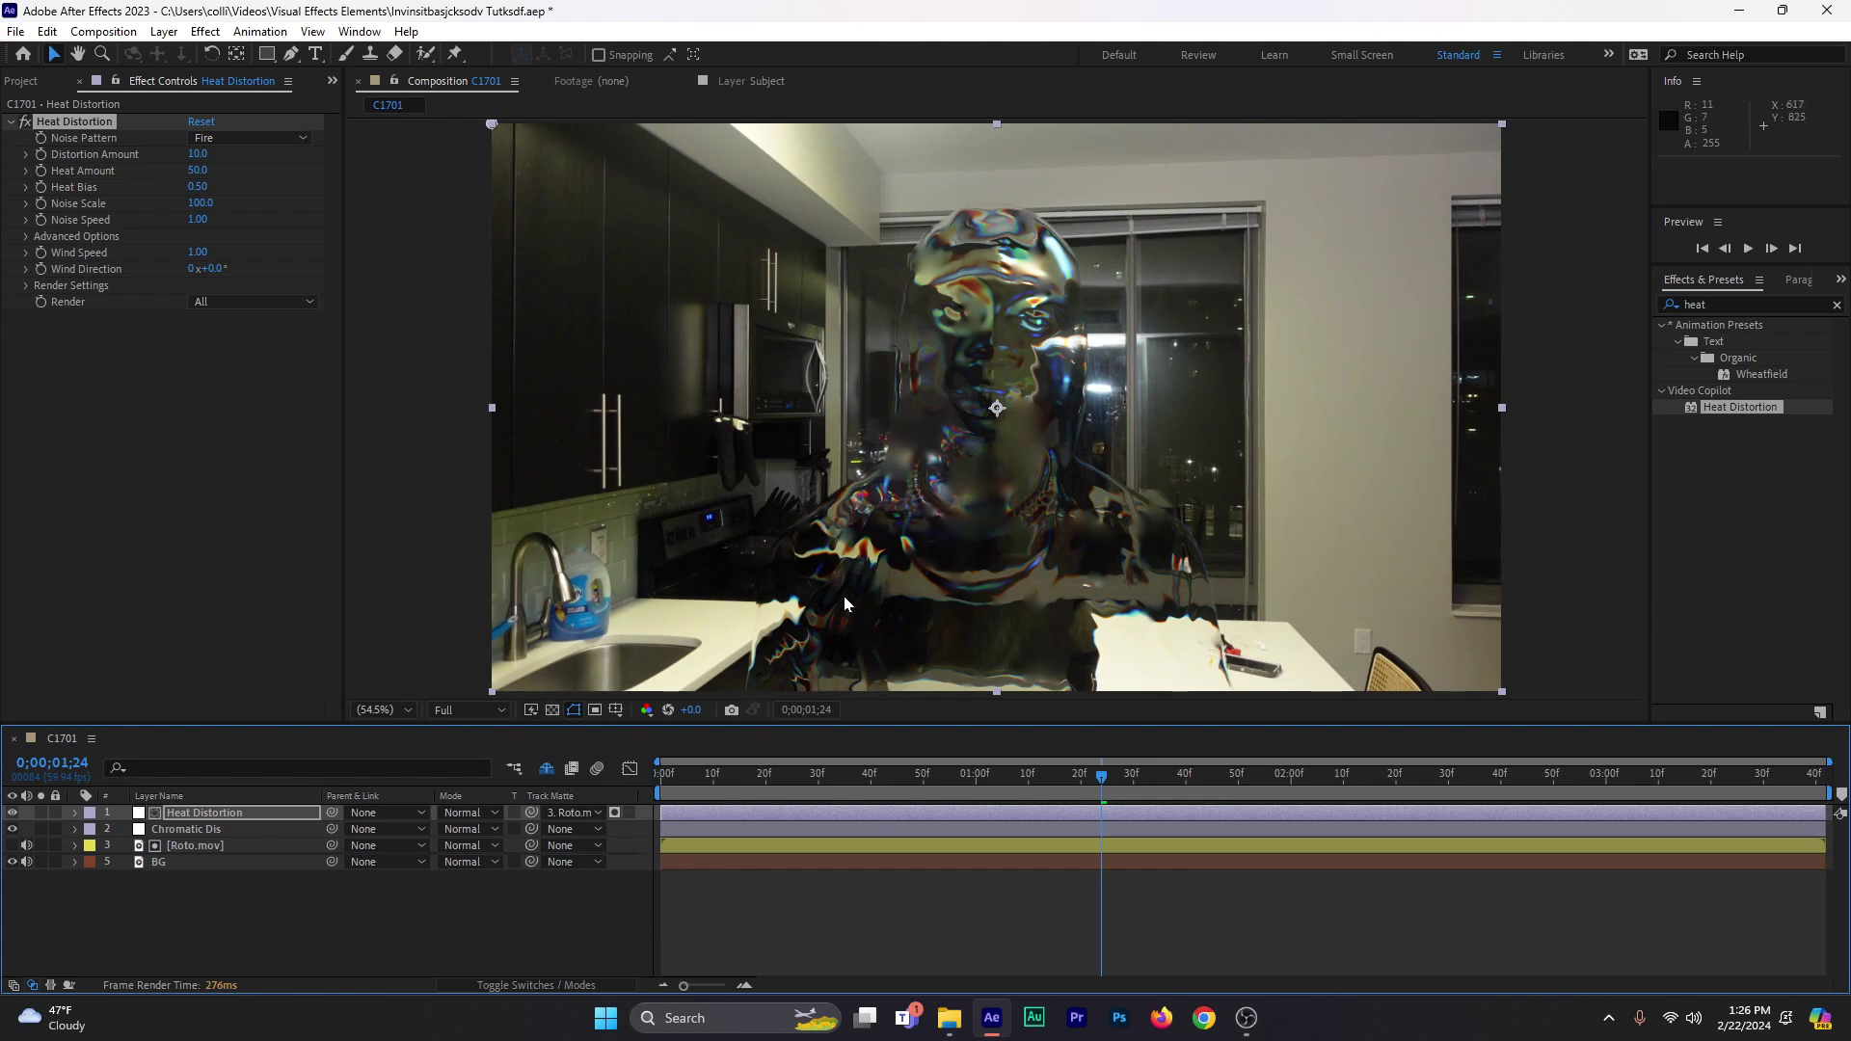
- On the Heat Distortion effect, set Distortion Amount to 6.0, Heat Amount to 8.0 and Wind Speed to 0.5
{"action": "left_click", "coordinate": [216, 847]}
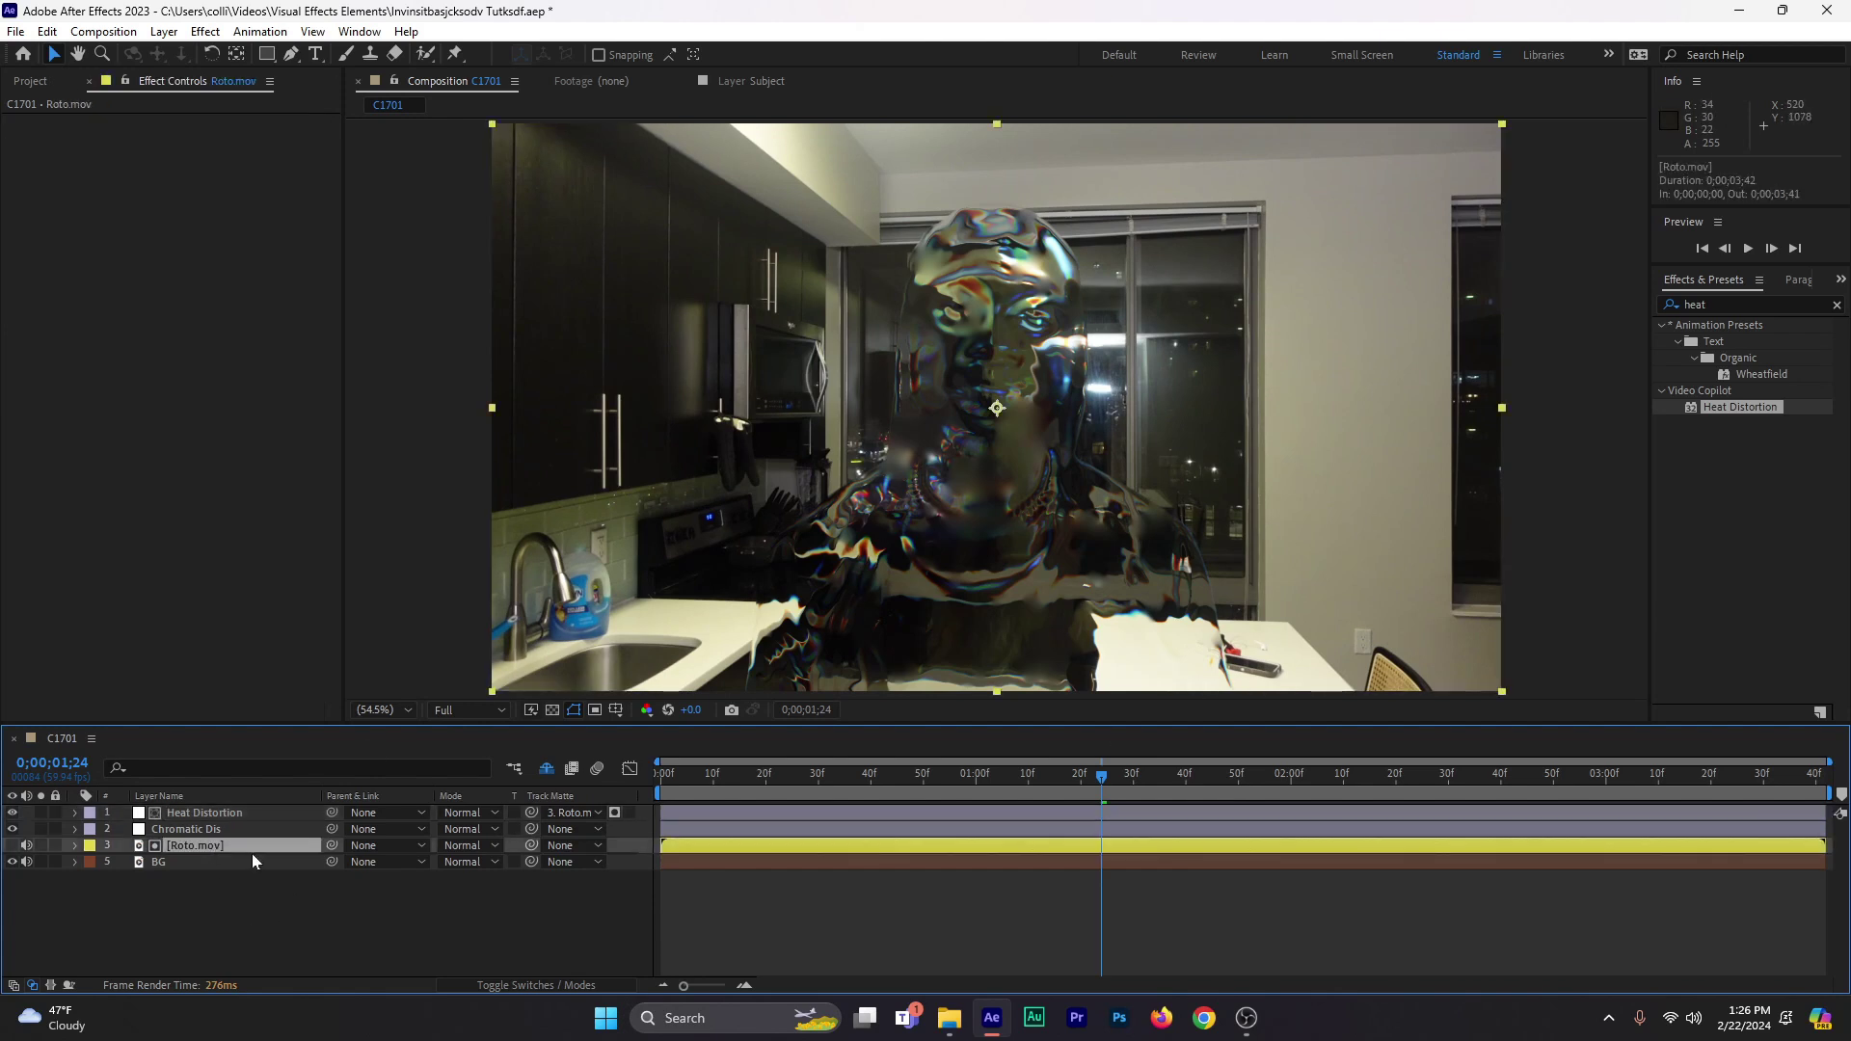
{"action": "left_click", "coordinate": [195, 815]}
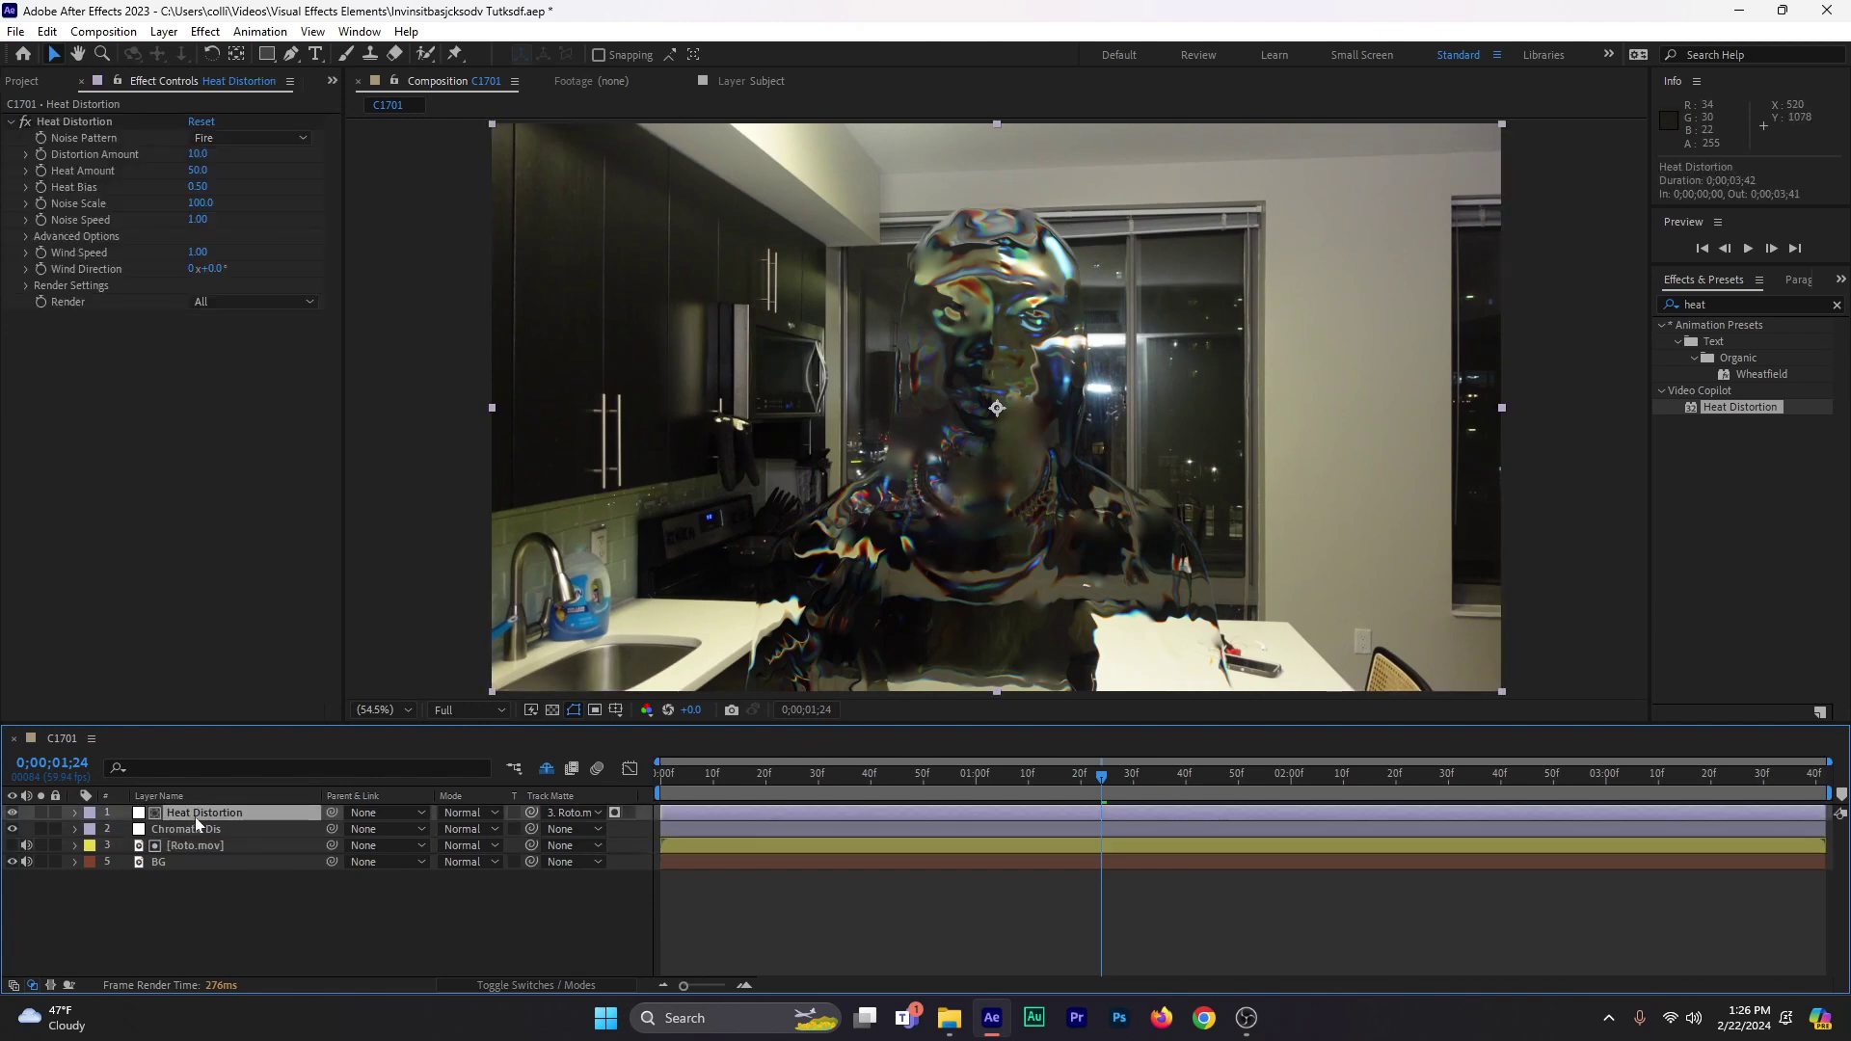
{"action": "left_click_drag", "start_coordinate": [193, 155], "coordinate": [158, 174]}
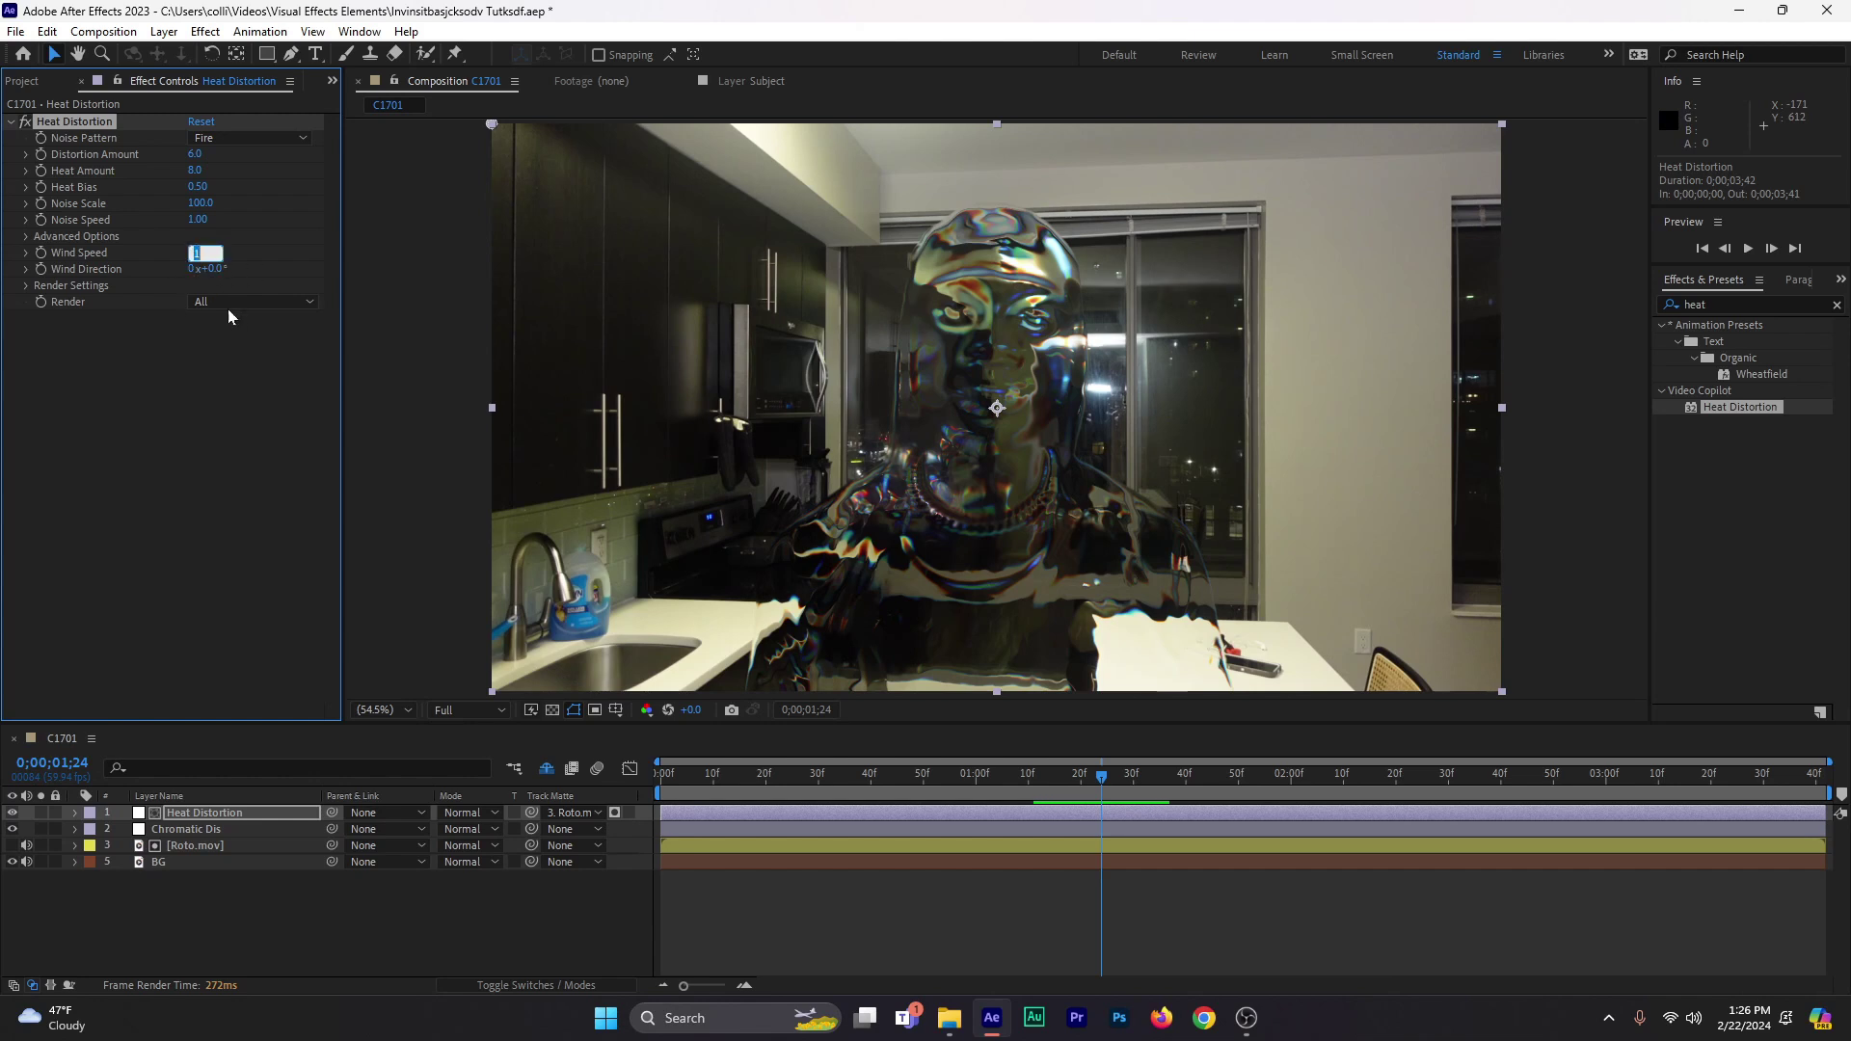
{"action": "type", "text": "0.5"}
{"action": "key", "text": "Return"}
{"action": "left_click", "coordinate": [238, 506]}
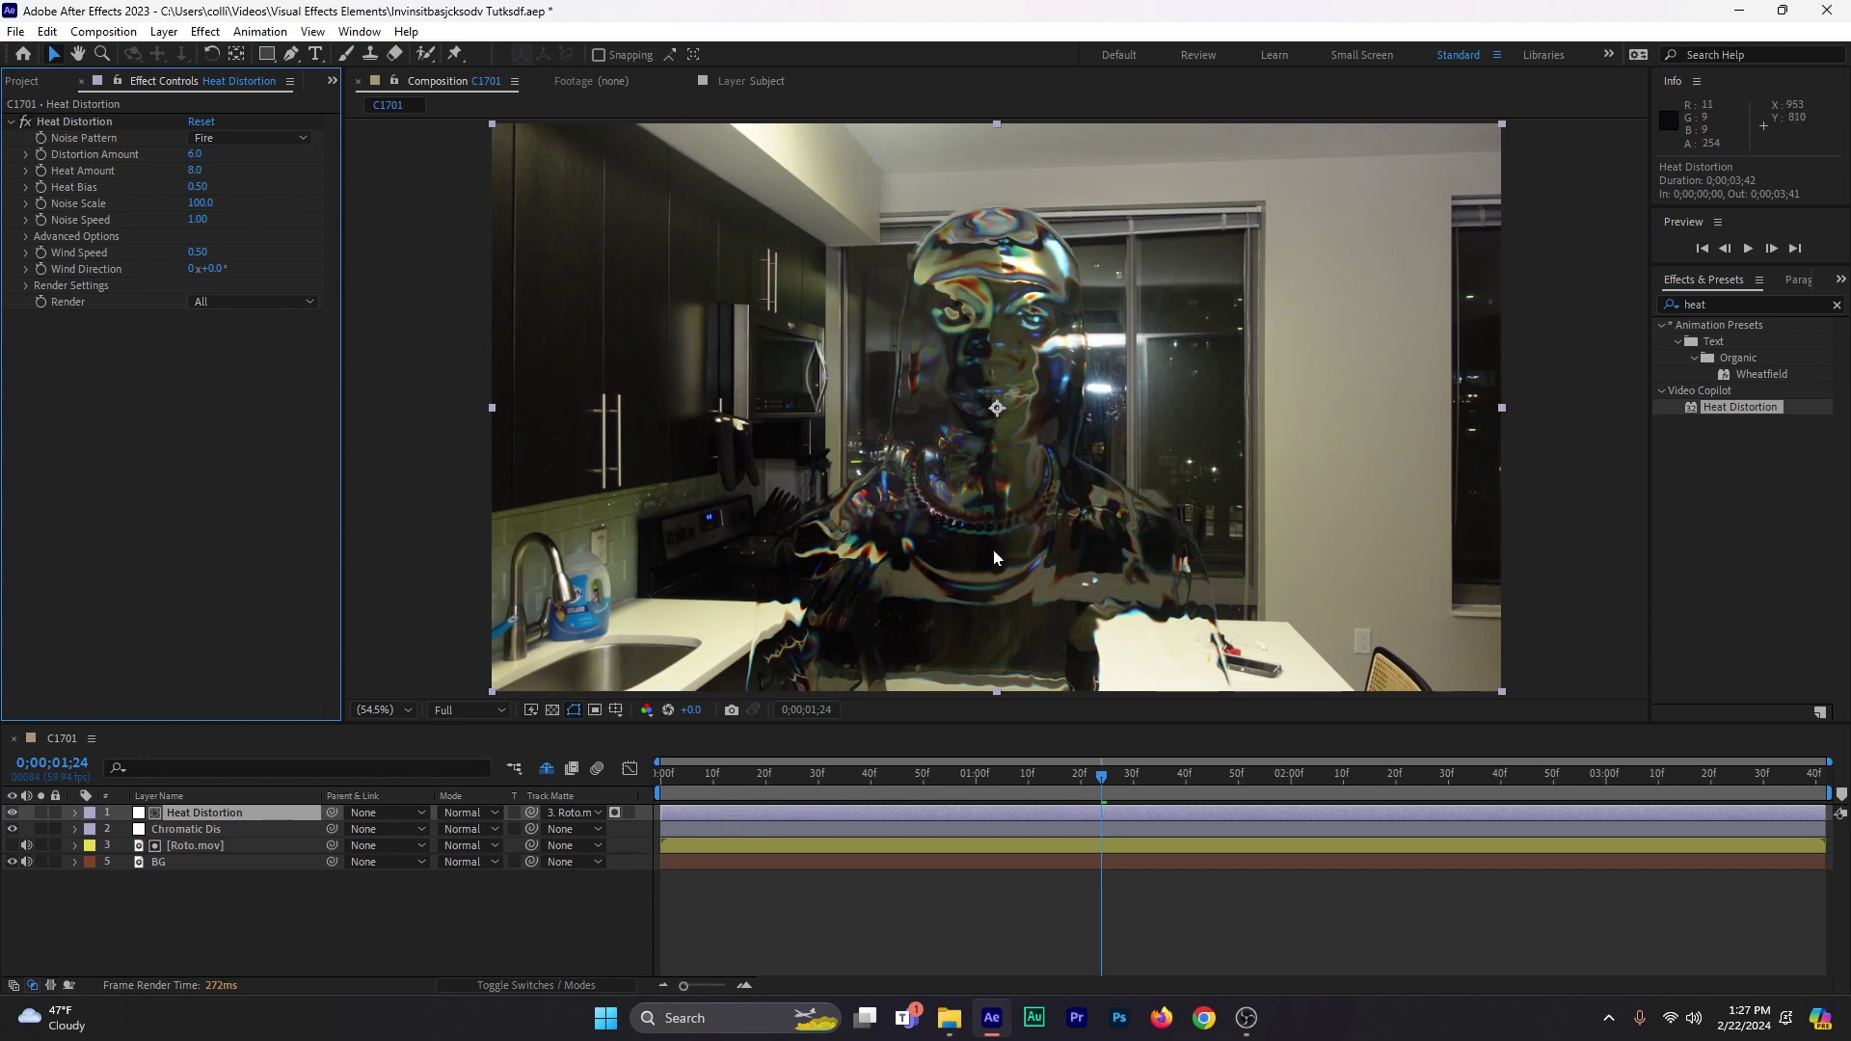
- Keyframe the Heat Distortion layer's opacity from 0% at the first frame to 100% at about 0;00;00;41
{"action": "left_click_drag", "start_coordinate": [692, 781], "coordinate": [661, 781]}
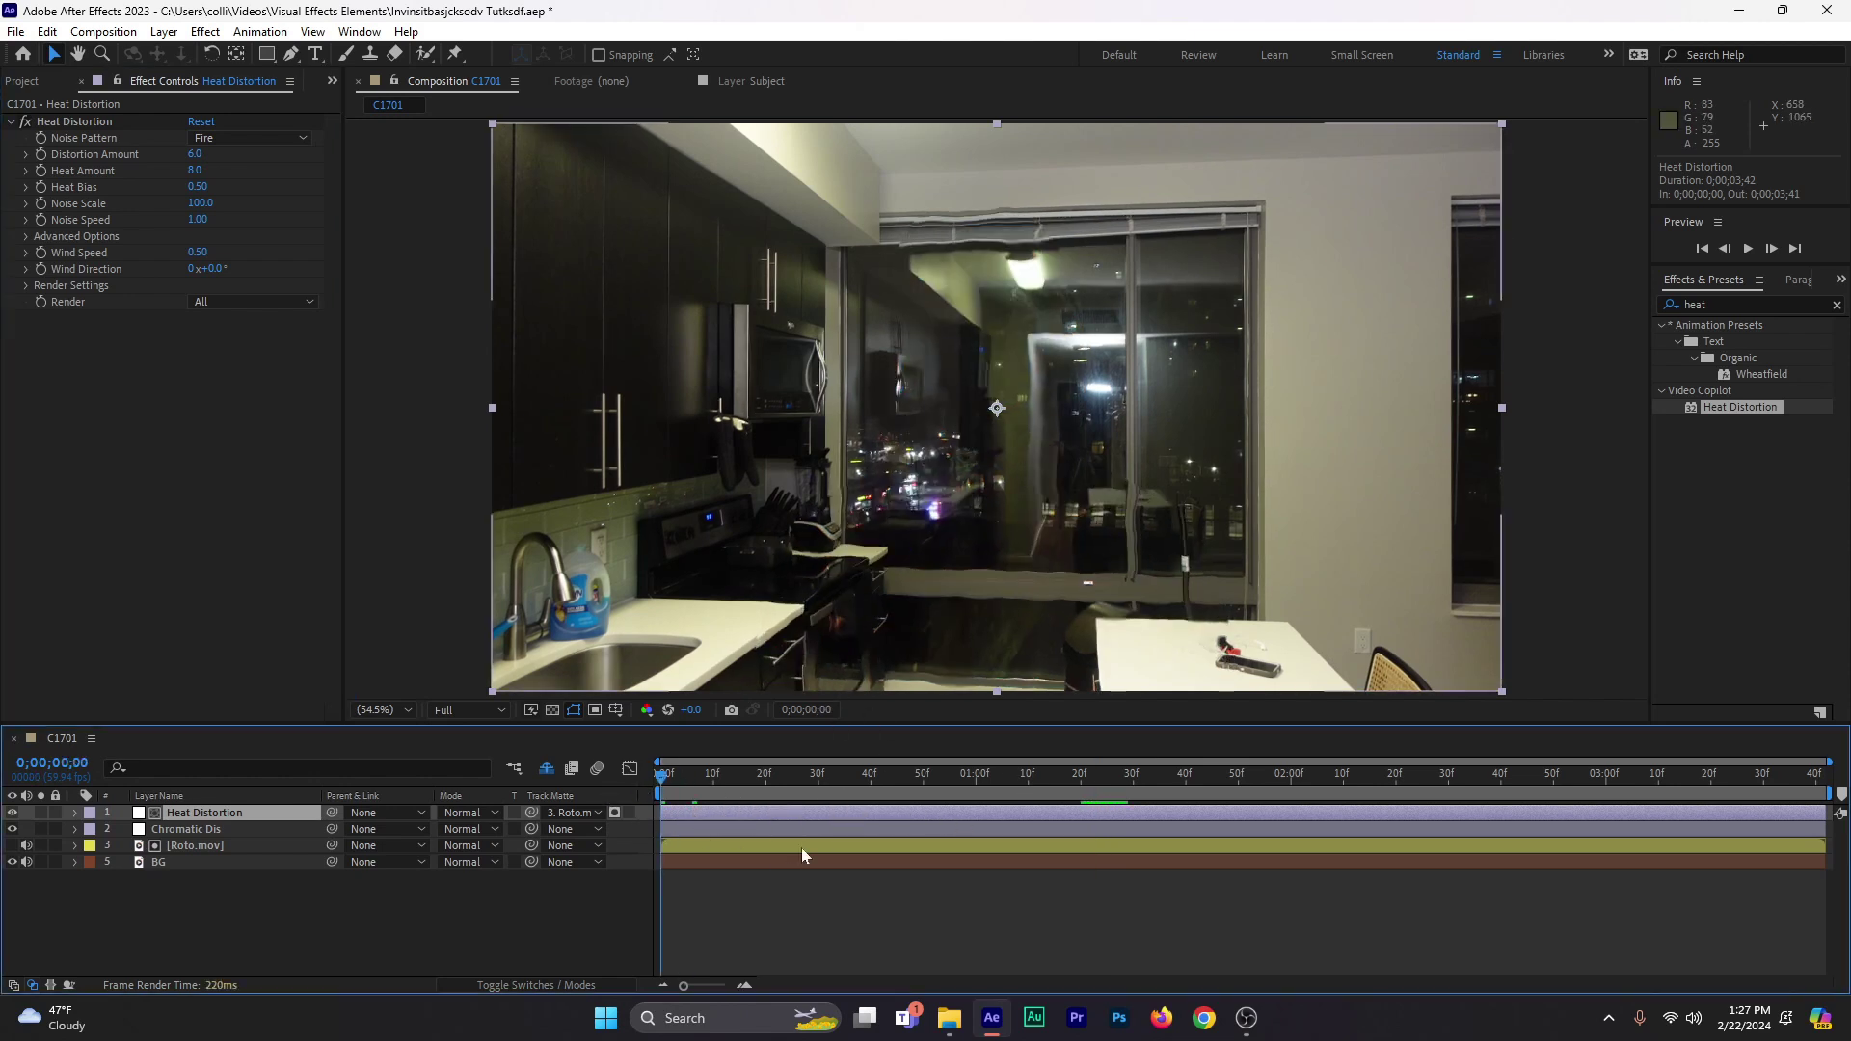
{"action": "key", "text": "t"}
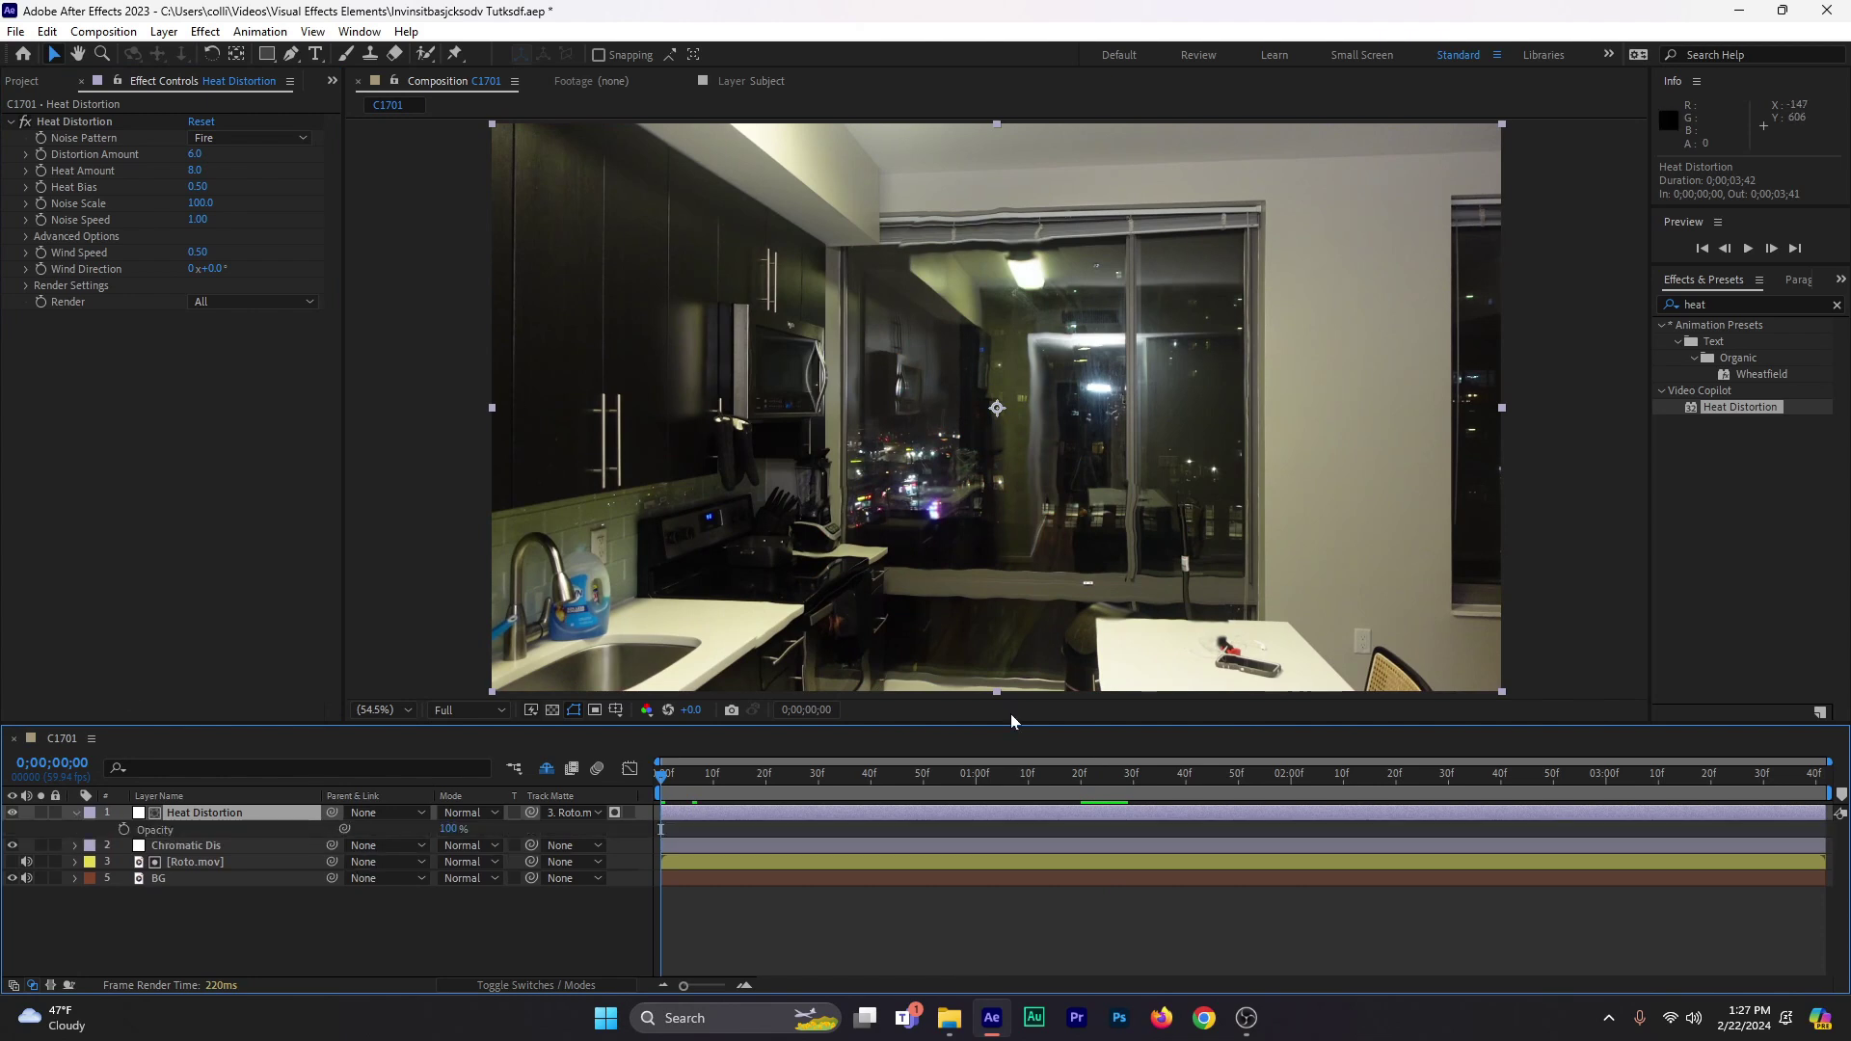
{"action": "left_click", "coordinate": [124, 829]}
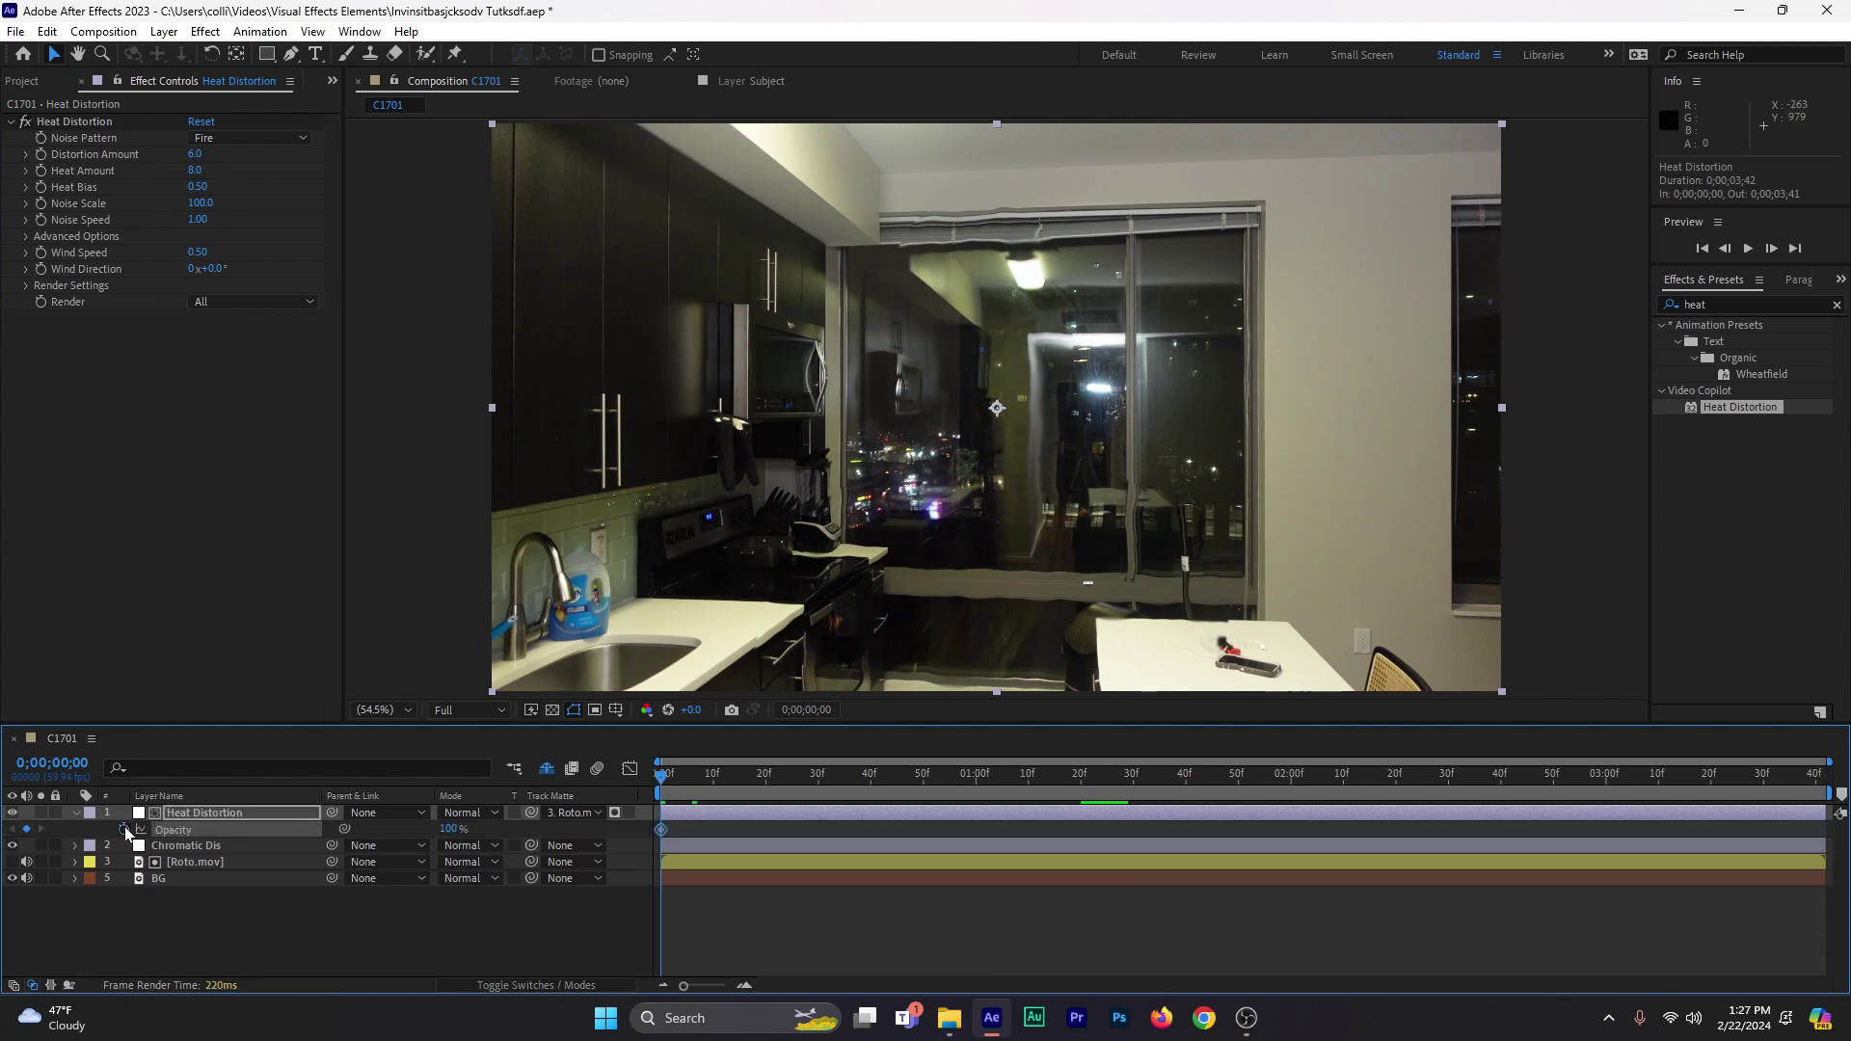
{"action": "left_click_drag", "start_coordinate": [662, 829], "coordinate": [876, 829]}
{"action": "left_click_drag", "start_coordinate": [449, 829], "coordinate": [89, 826]}
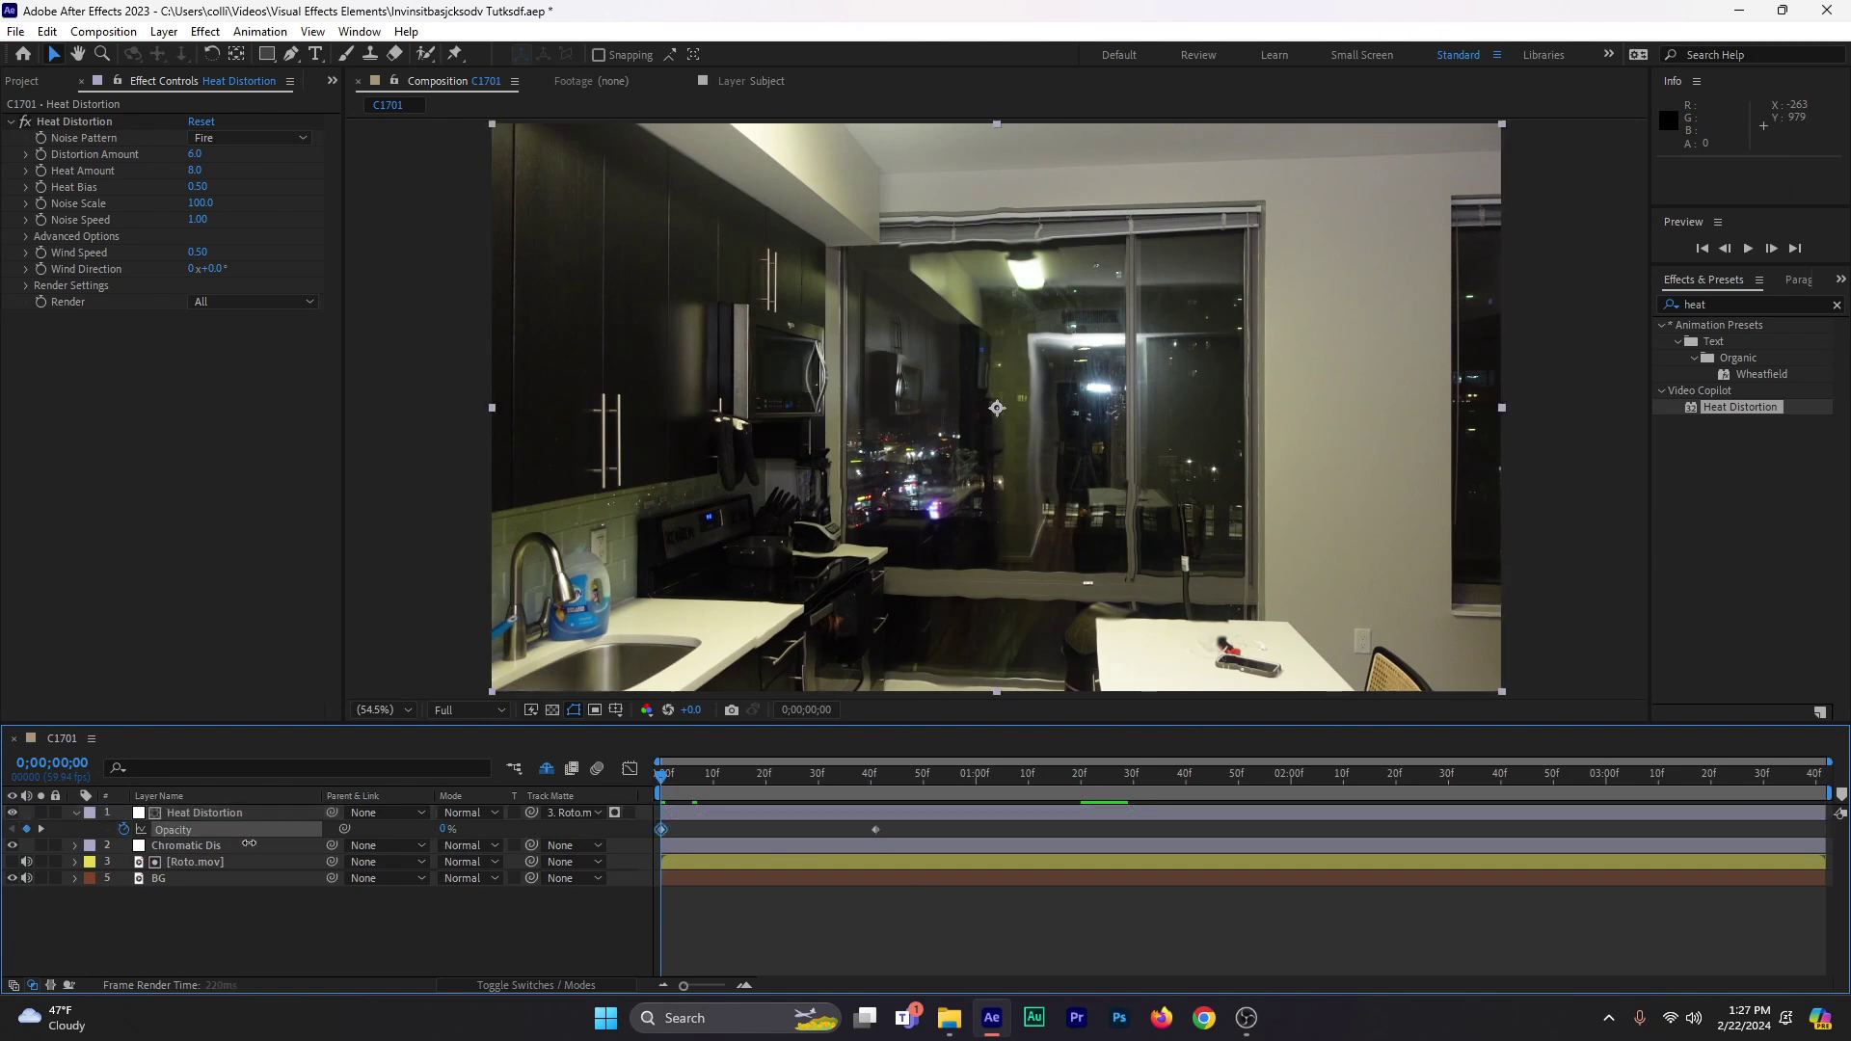
{"action": "left_click", "coordinate": [78, 816]}
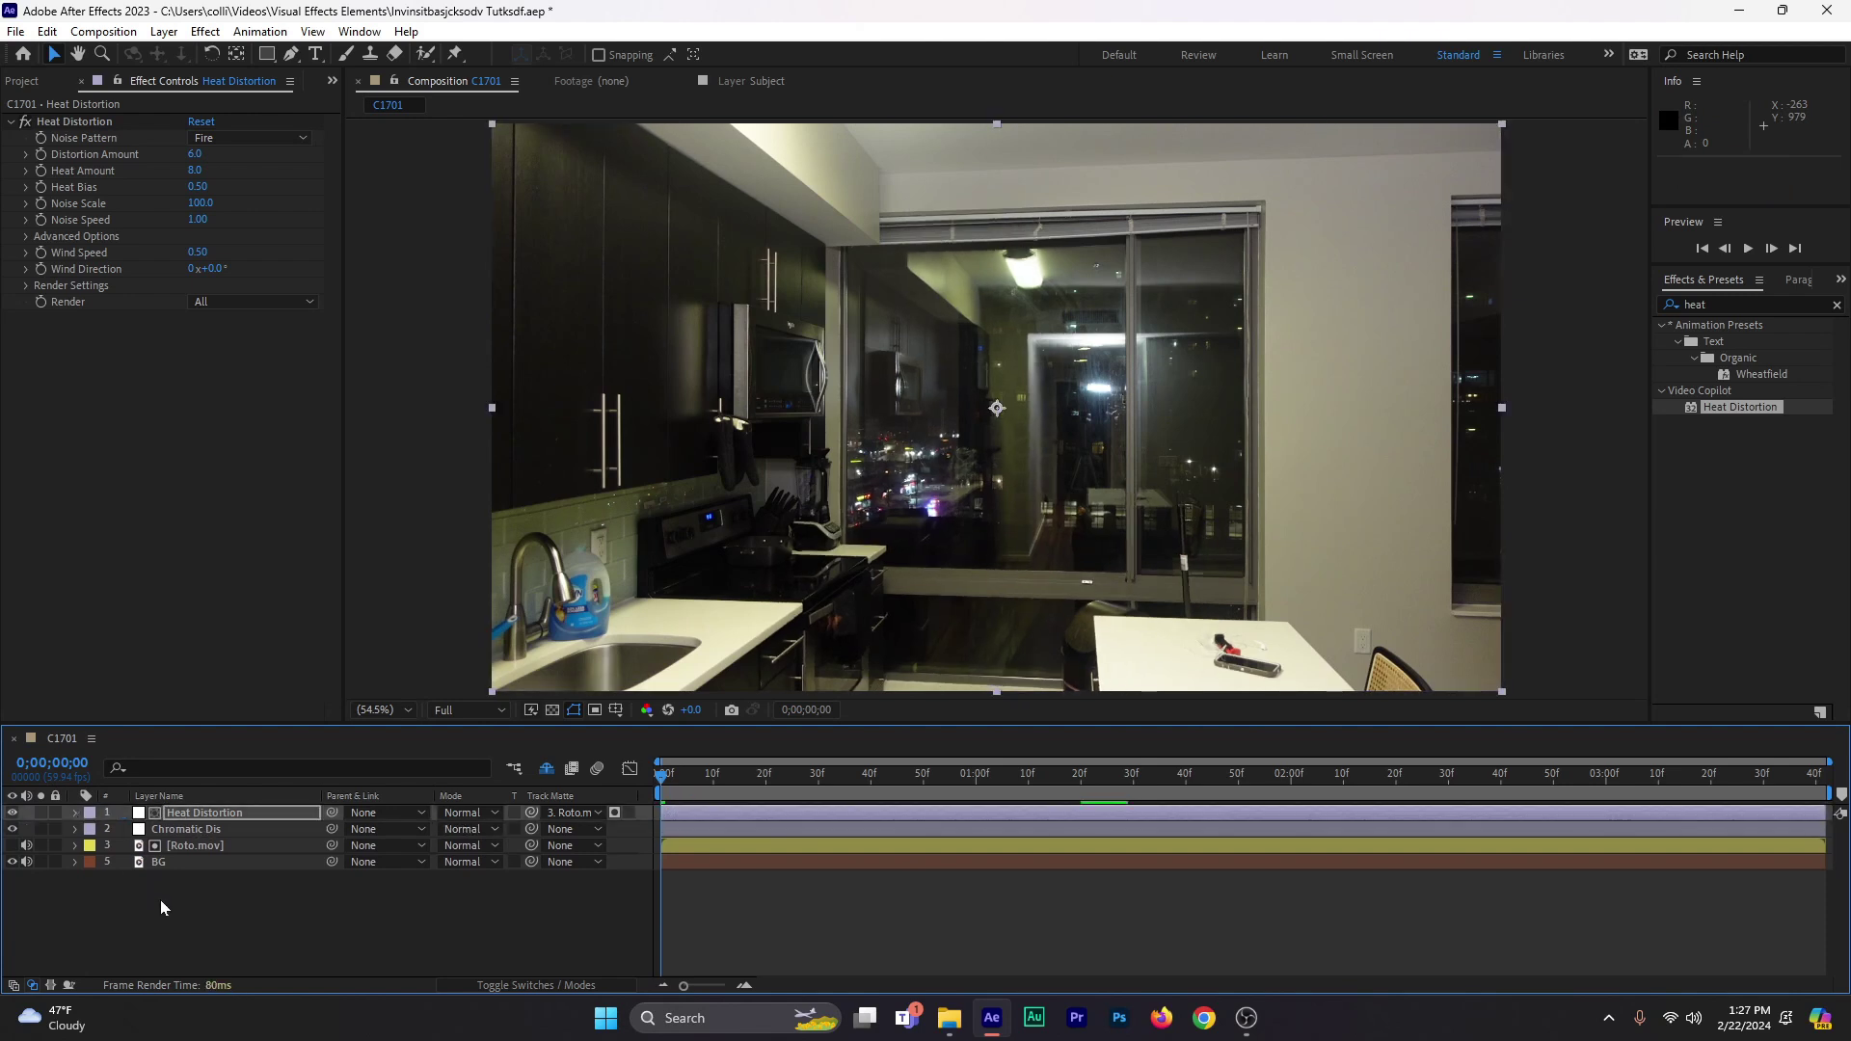
- Preview the composition from the start, then scrub between about 0;00;01;41 and 0;00;01;19 to check the combined distortion
{"action": "left_click", "coordinate": [160, 899]}
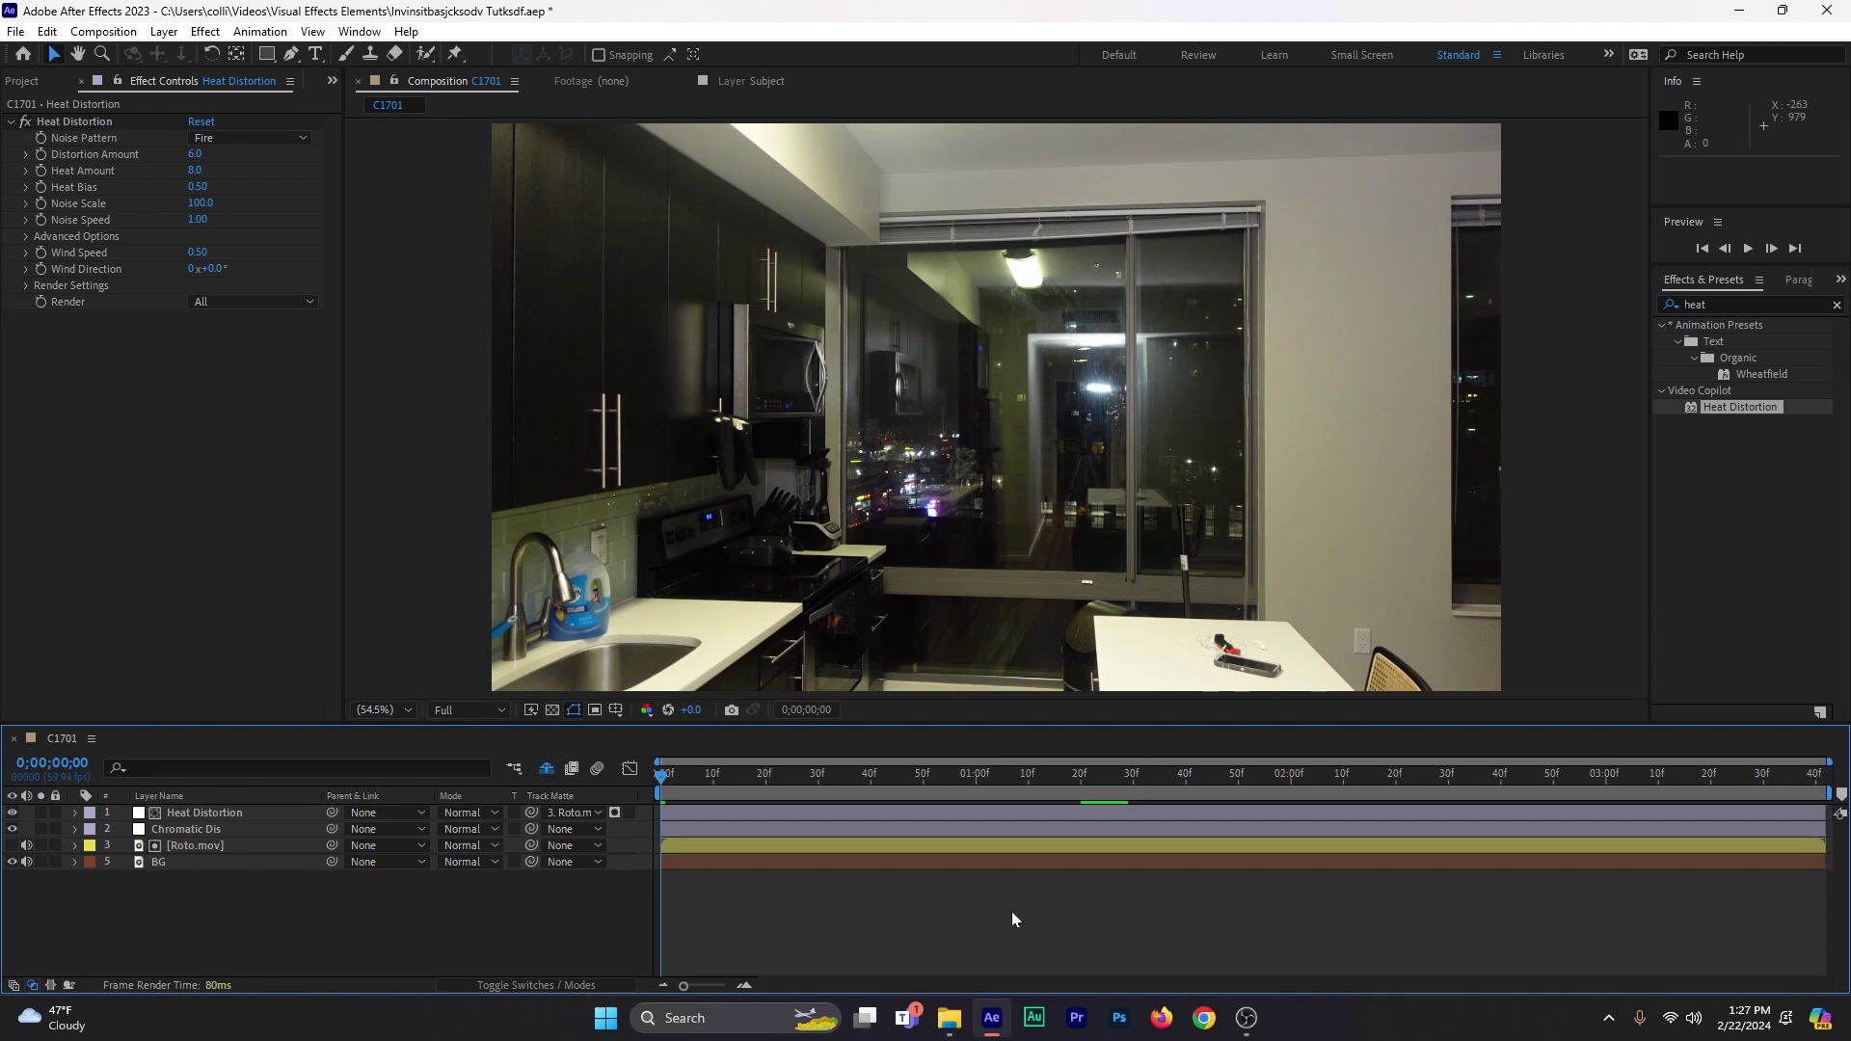
{"action": "key", "text": "space"}
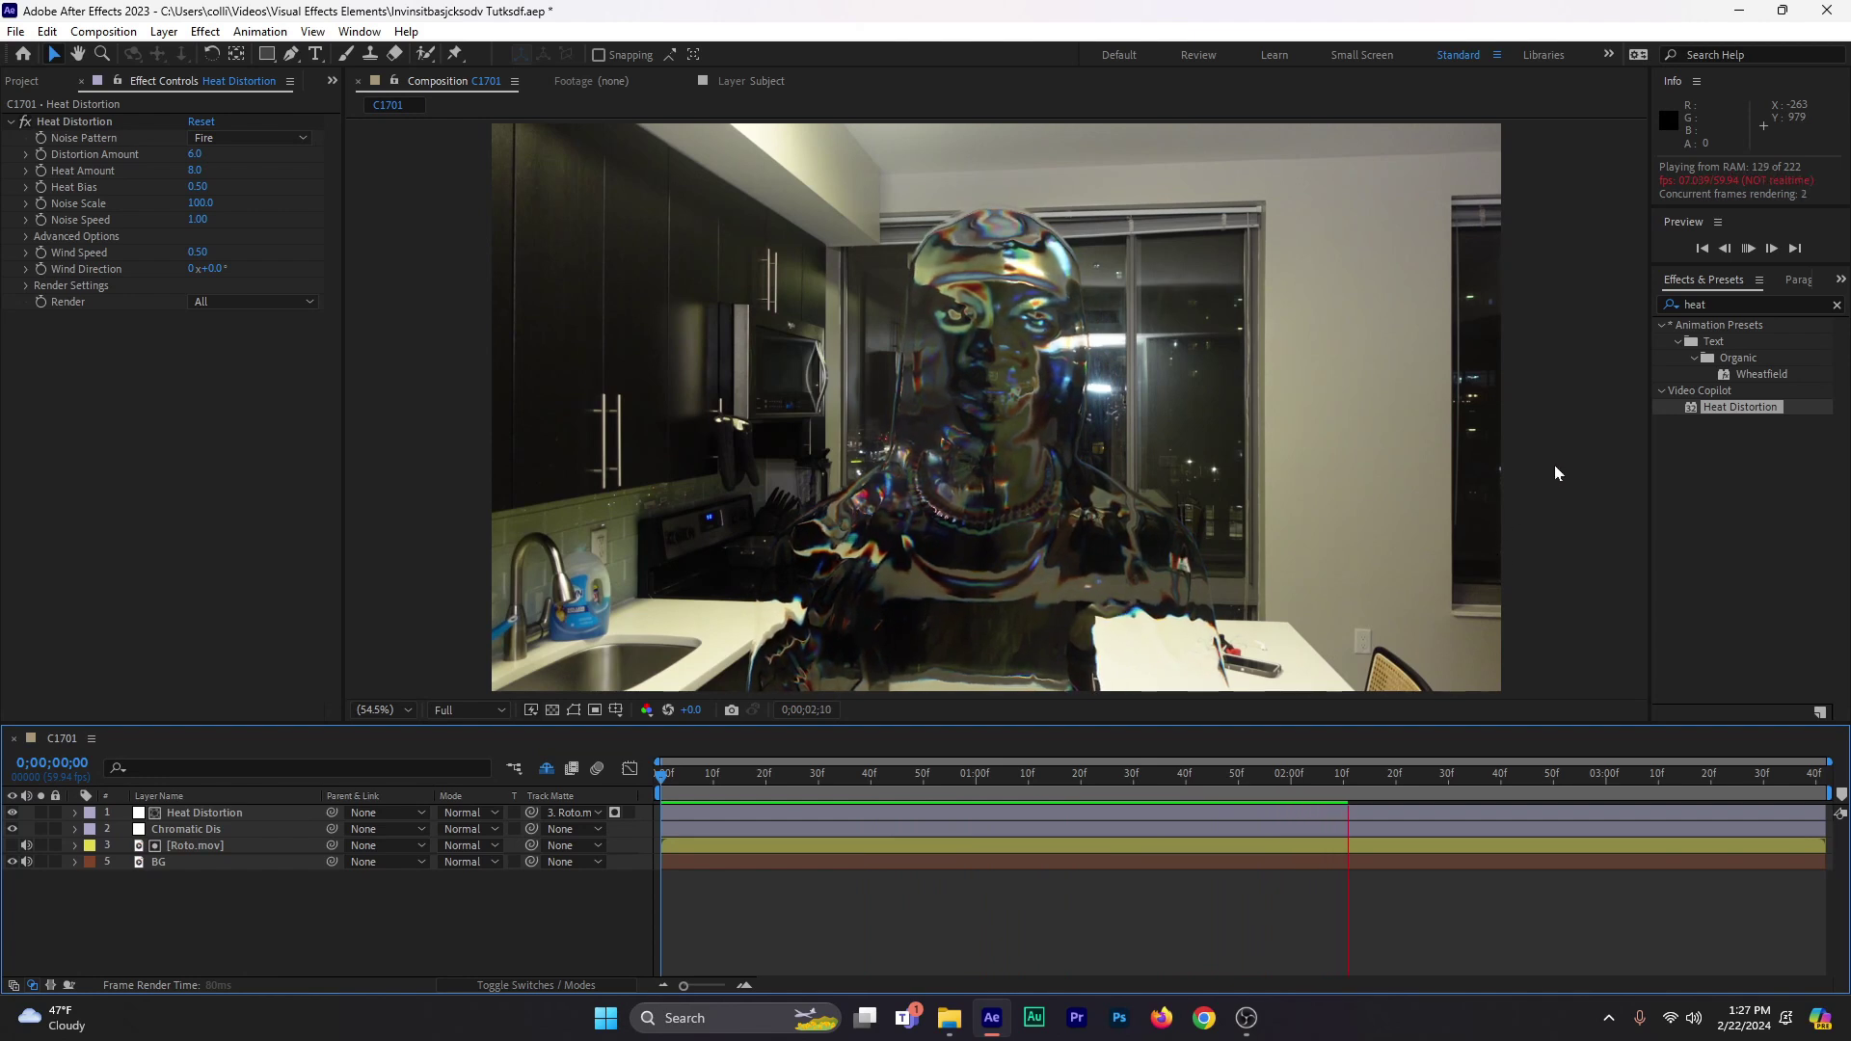
{"action": "key", "text": "space"}
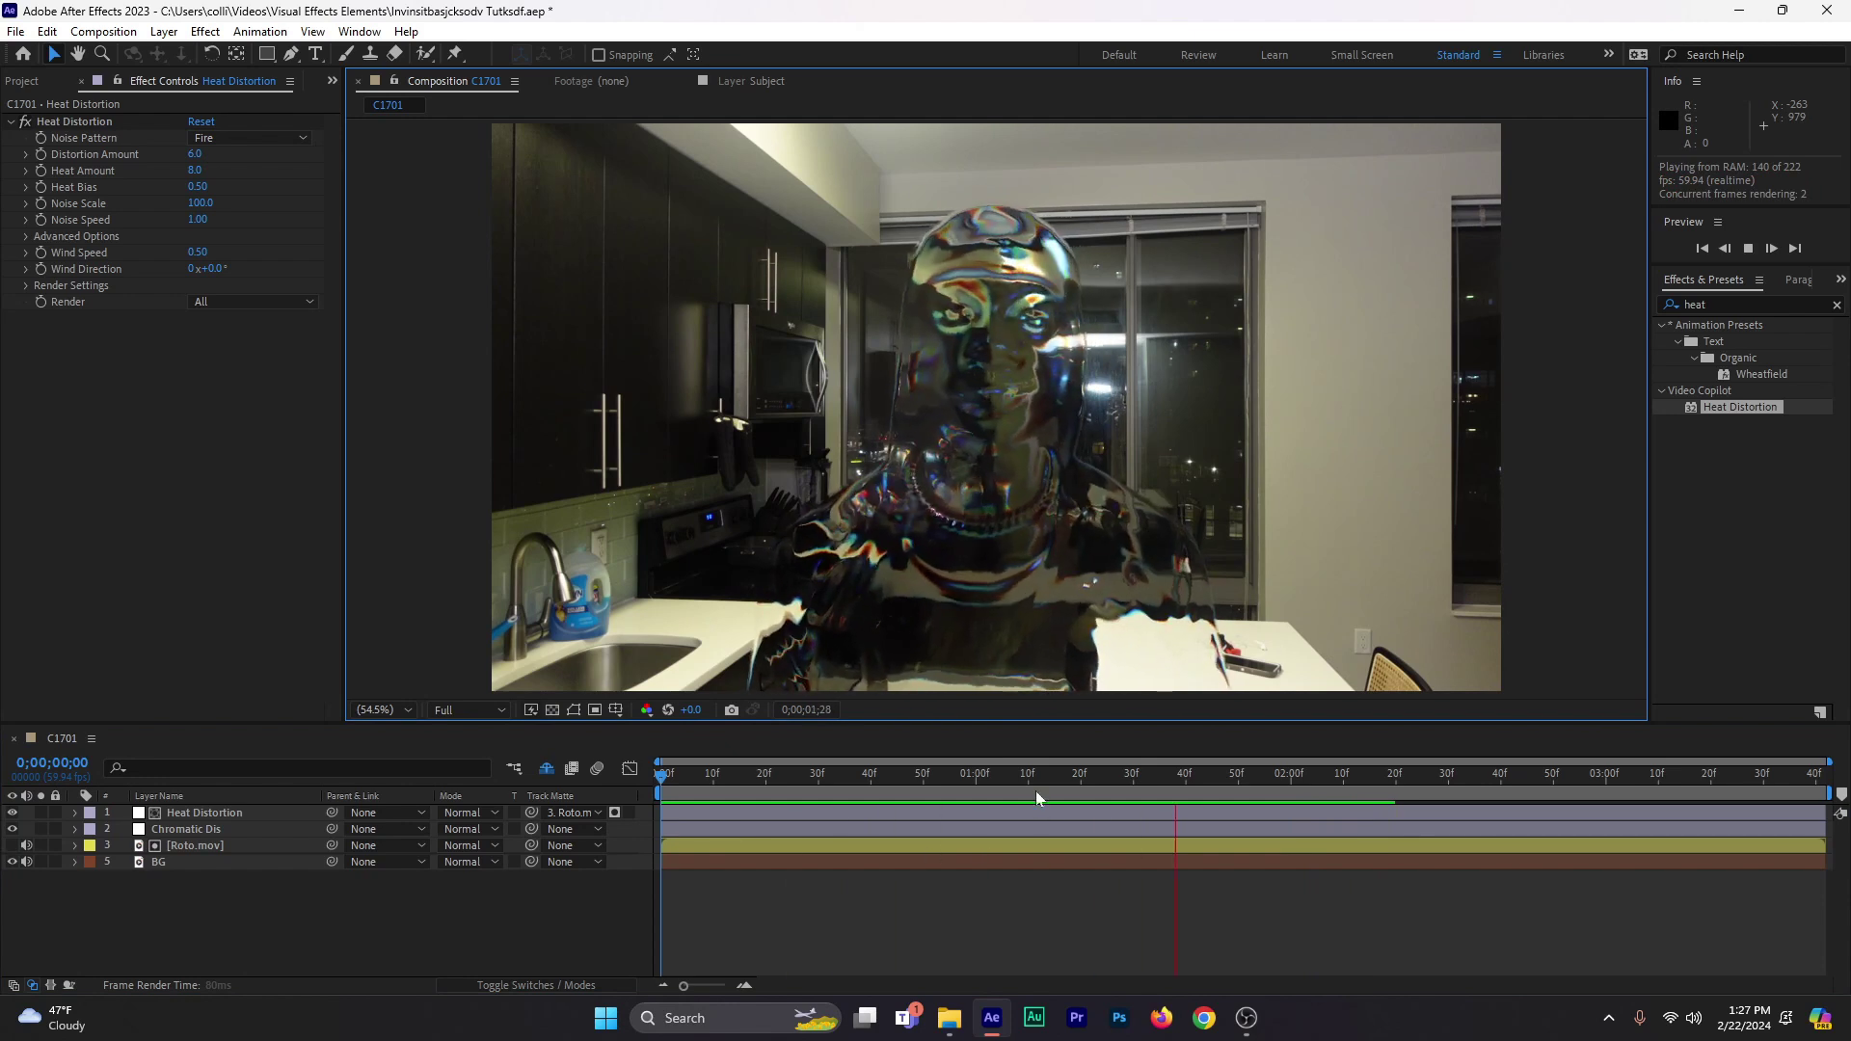
{"action": "left_click_drag", "start_coordinate": [1041, 789], "coordinate": [1191, 793]}
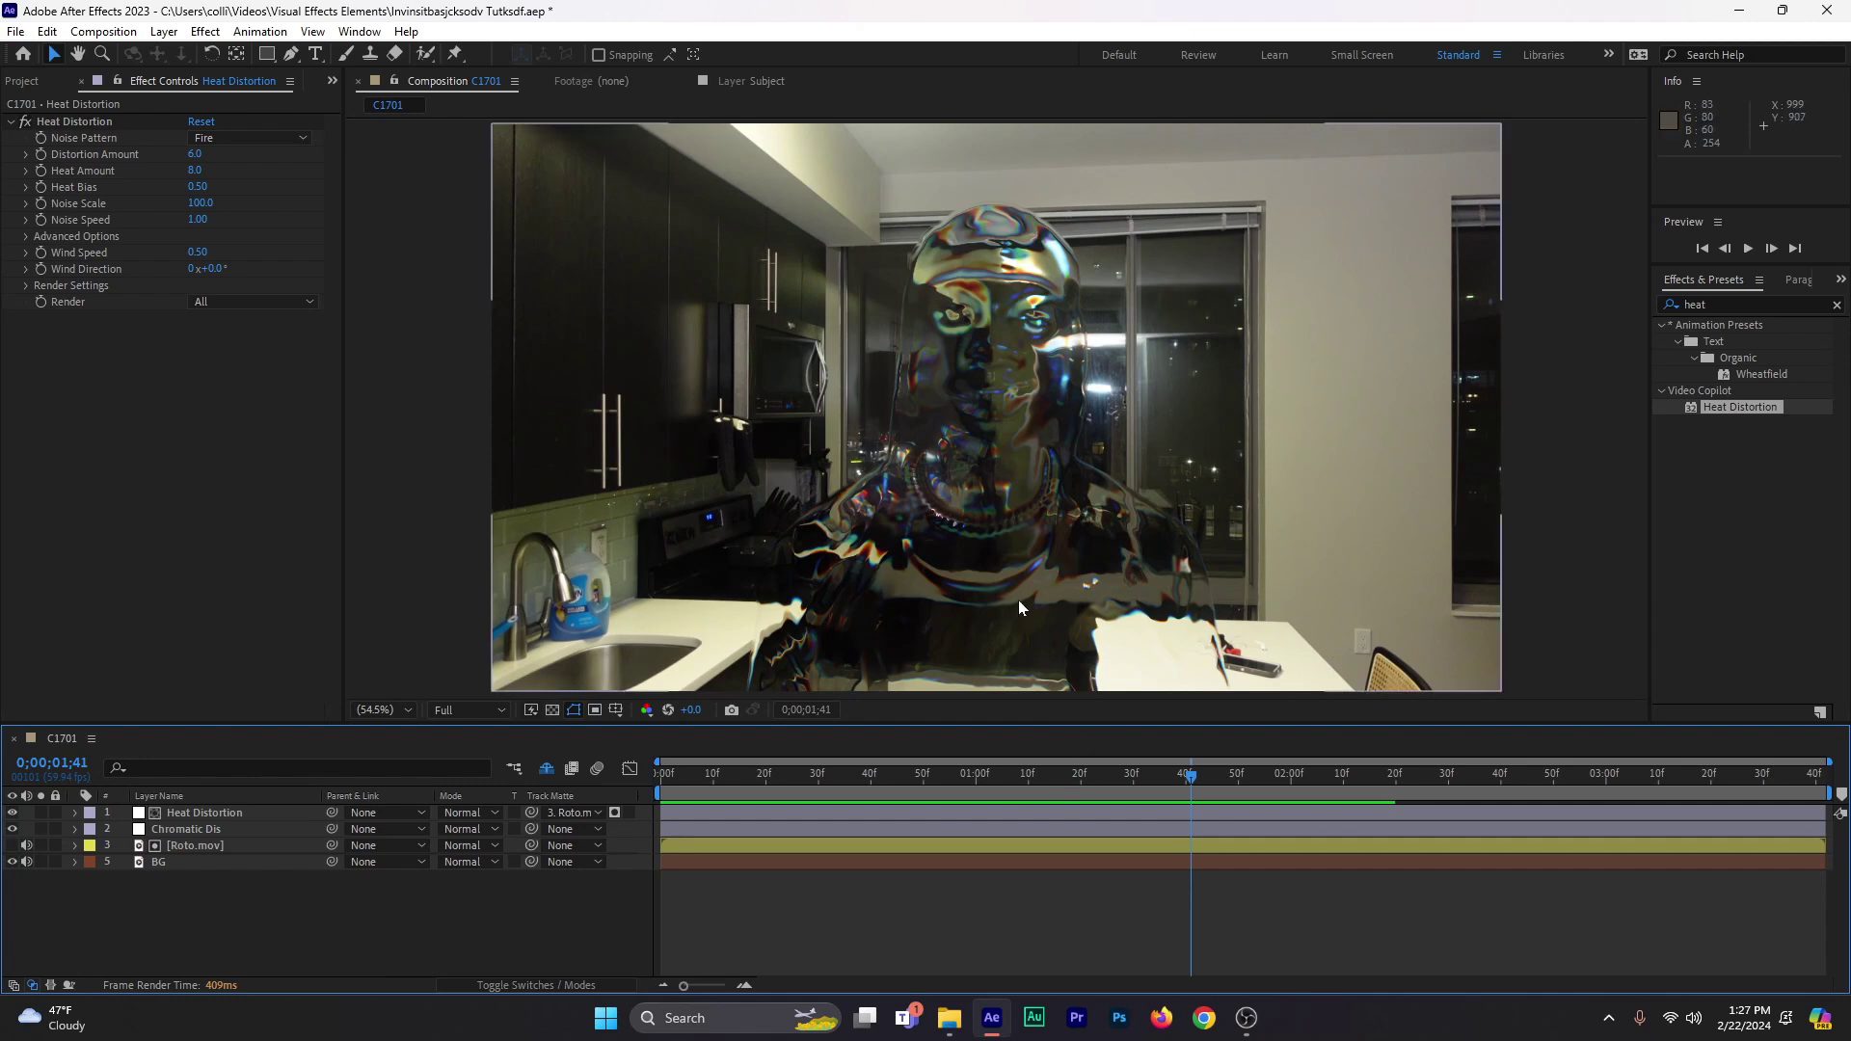
{"action": "left_click_drag", "start_coordinate": [1042, 796], "coordinate": [1076, 847]}
- Expand the Chromatic Displacement settings of the Chromatic Dis layer and reveal its keyframed properties in the timeline
{"action": "left_click", "coordinate": [979, 829]}
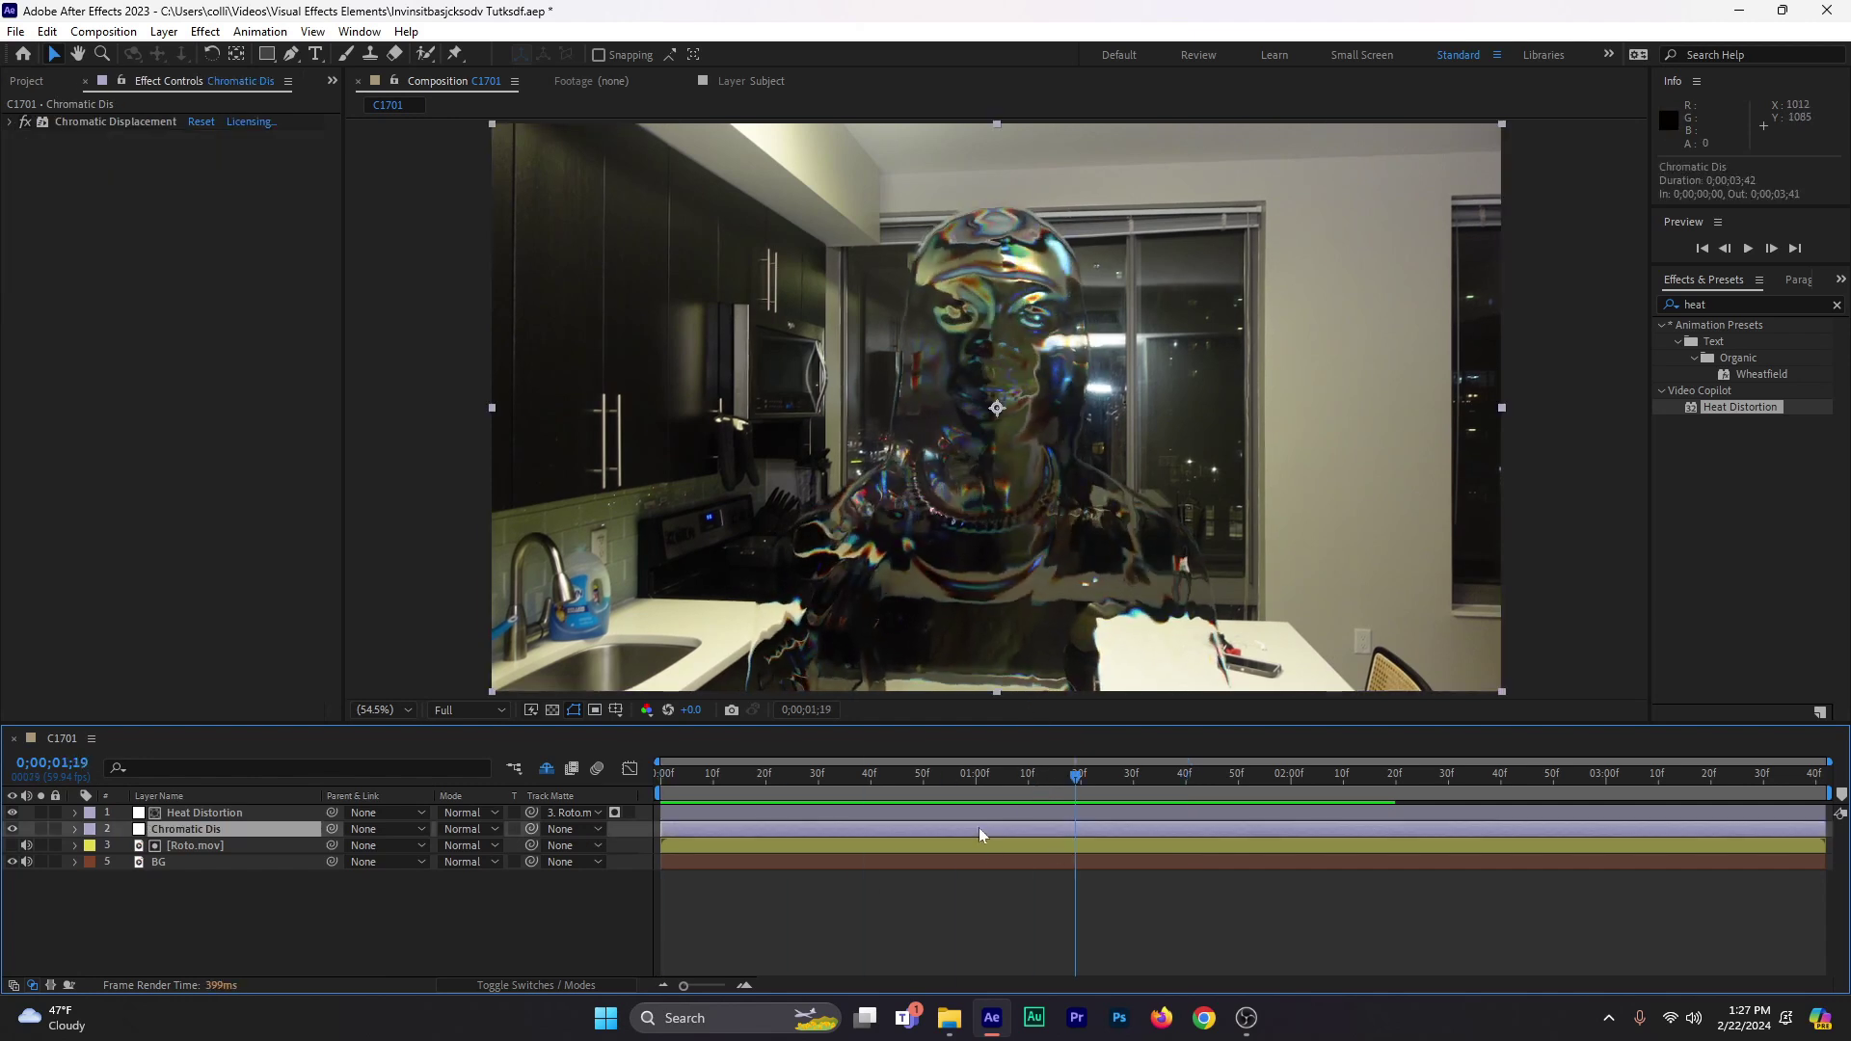
{"action": "left_click", "coordinate": [197, 812]}
{"action": "left_click", "coordinate": [201, 826]}
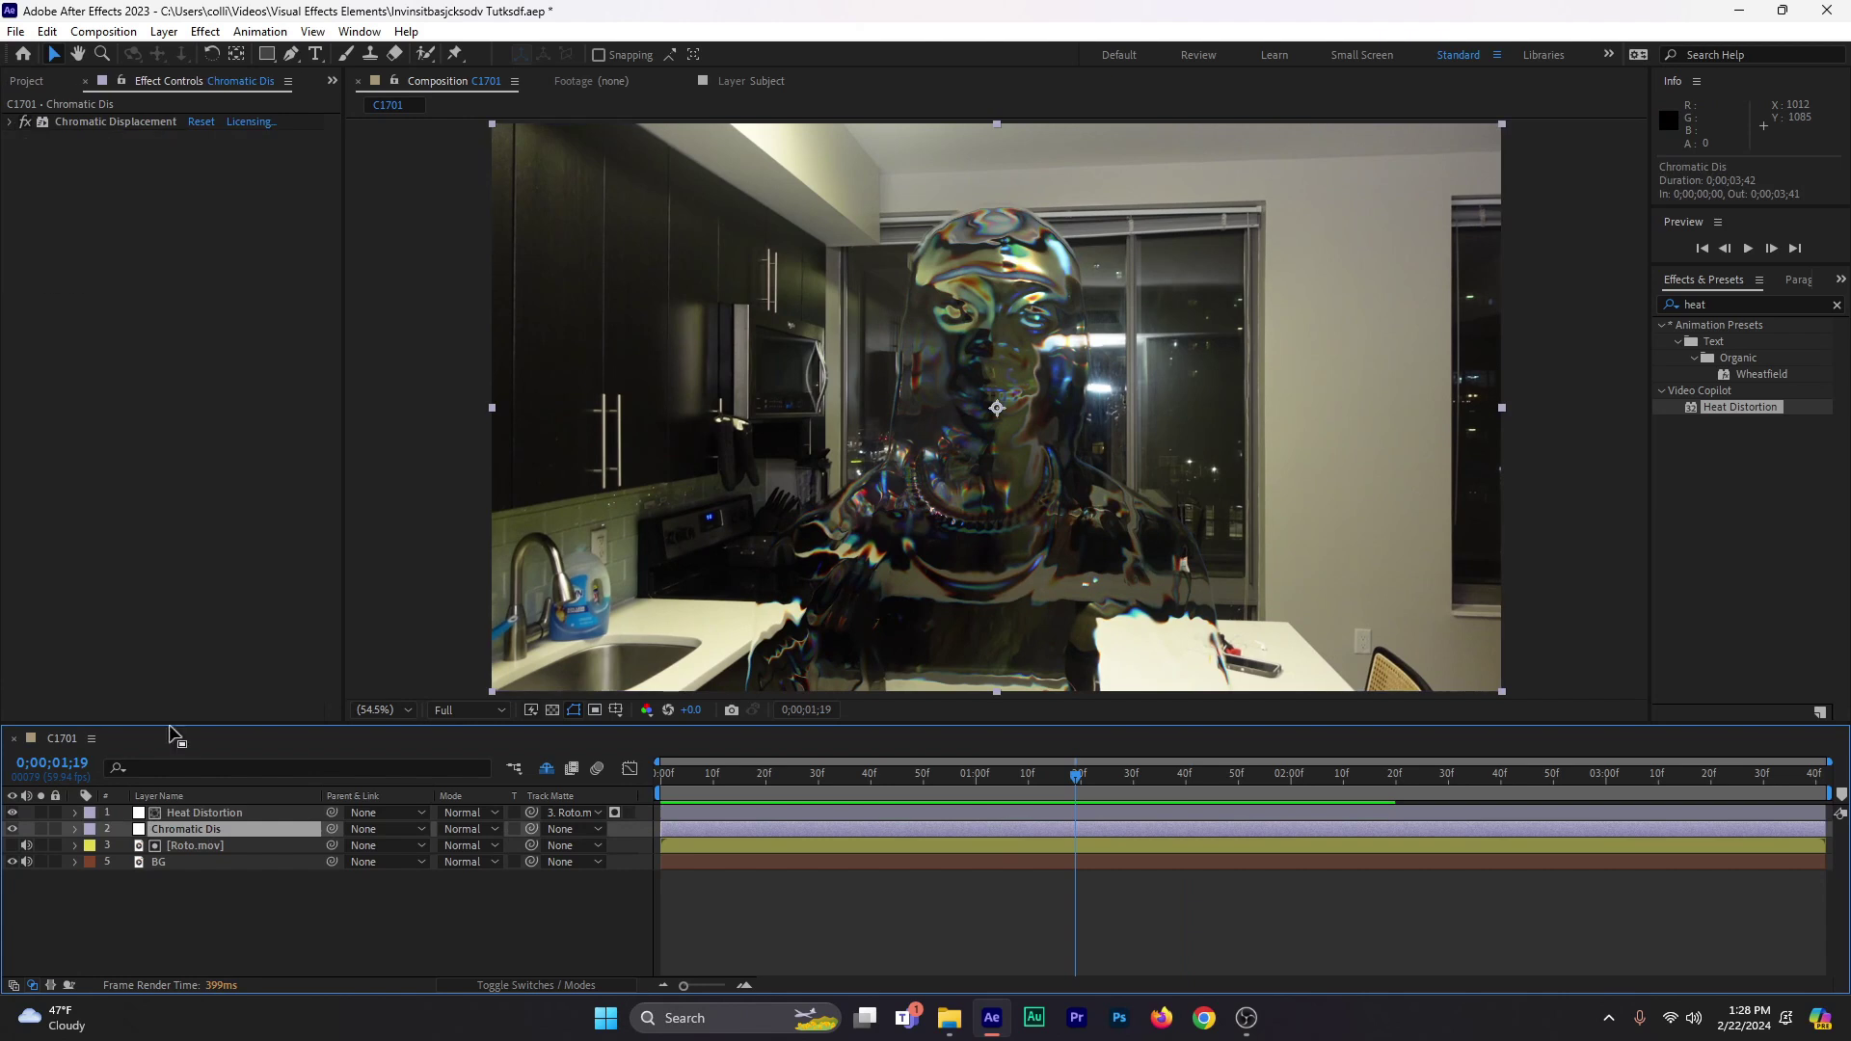
{"action": "left_click", "coordinate": [10, 121]}
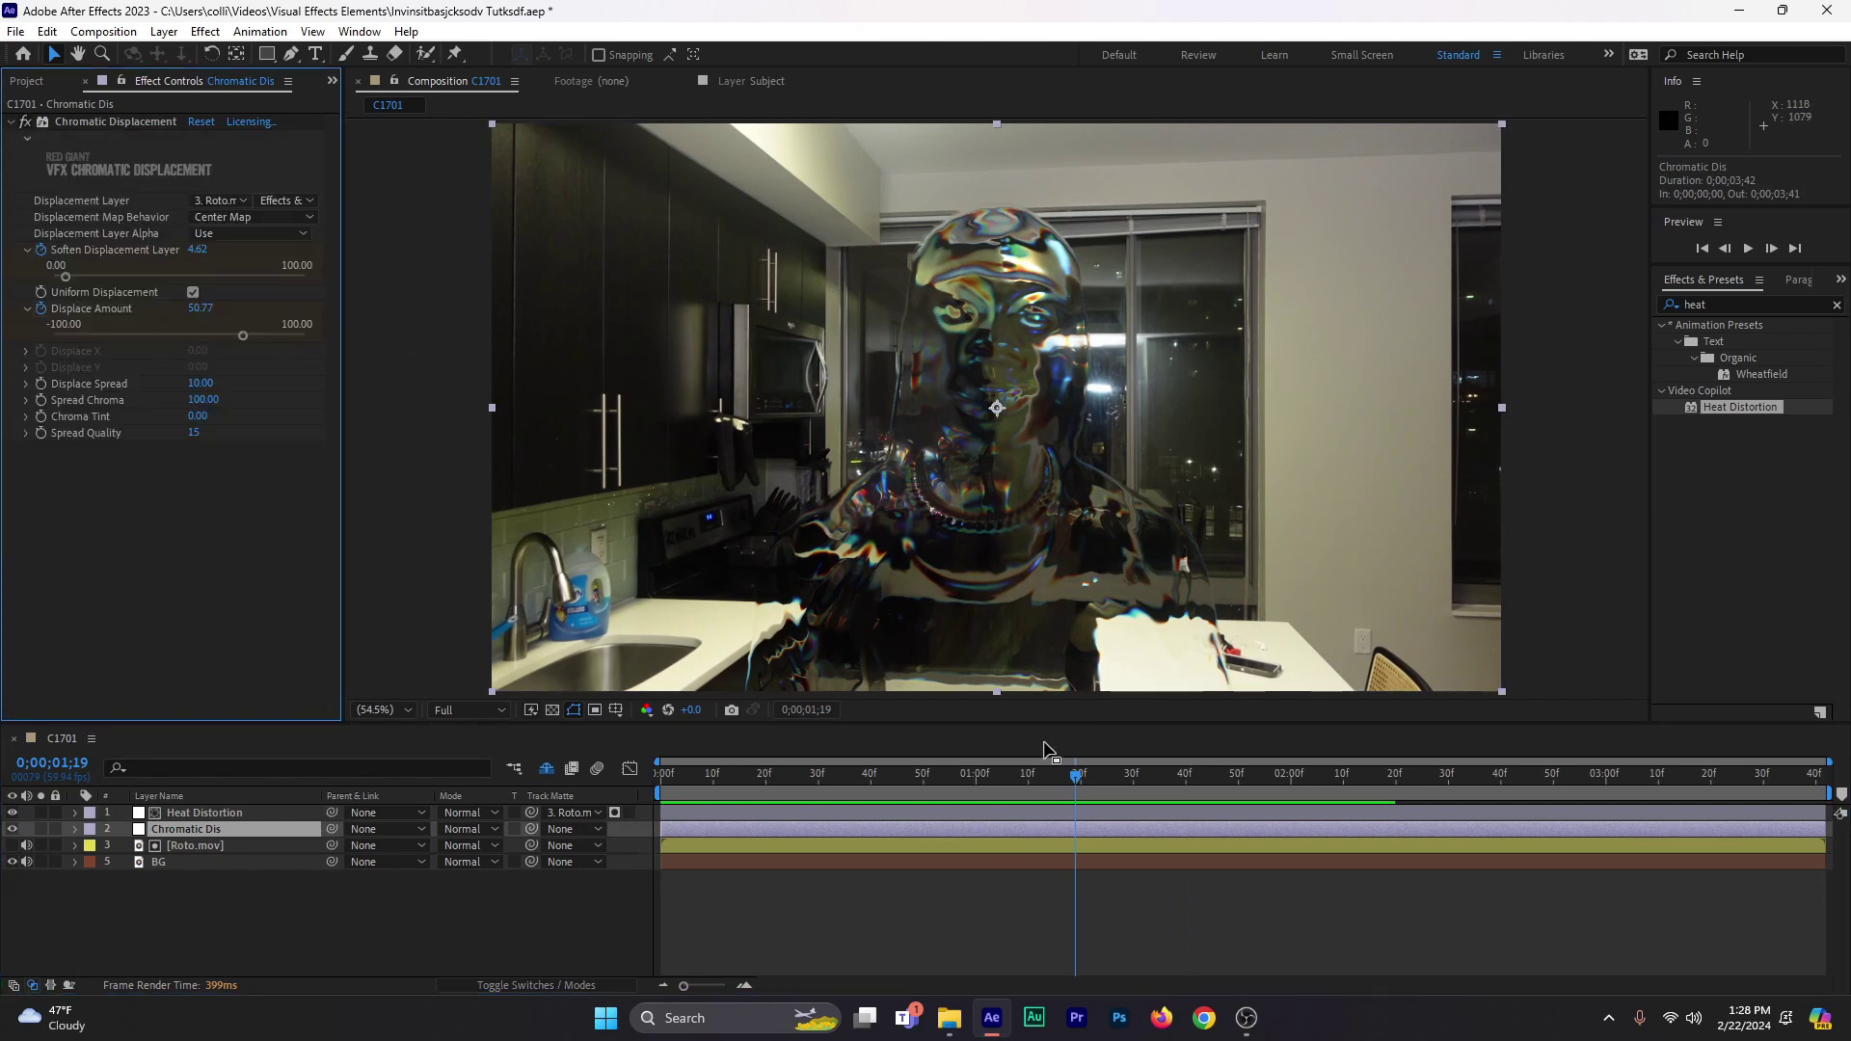
{"action": "left_click", "coordinate": [212, 830]}
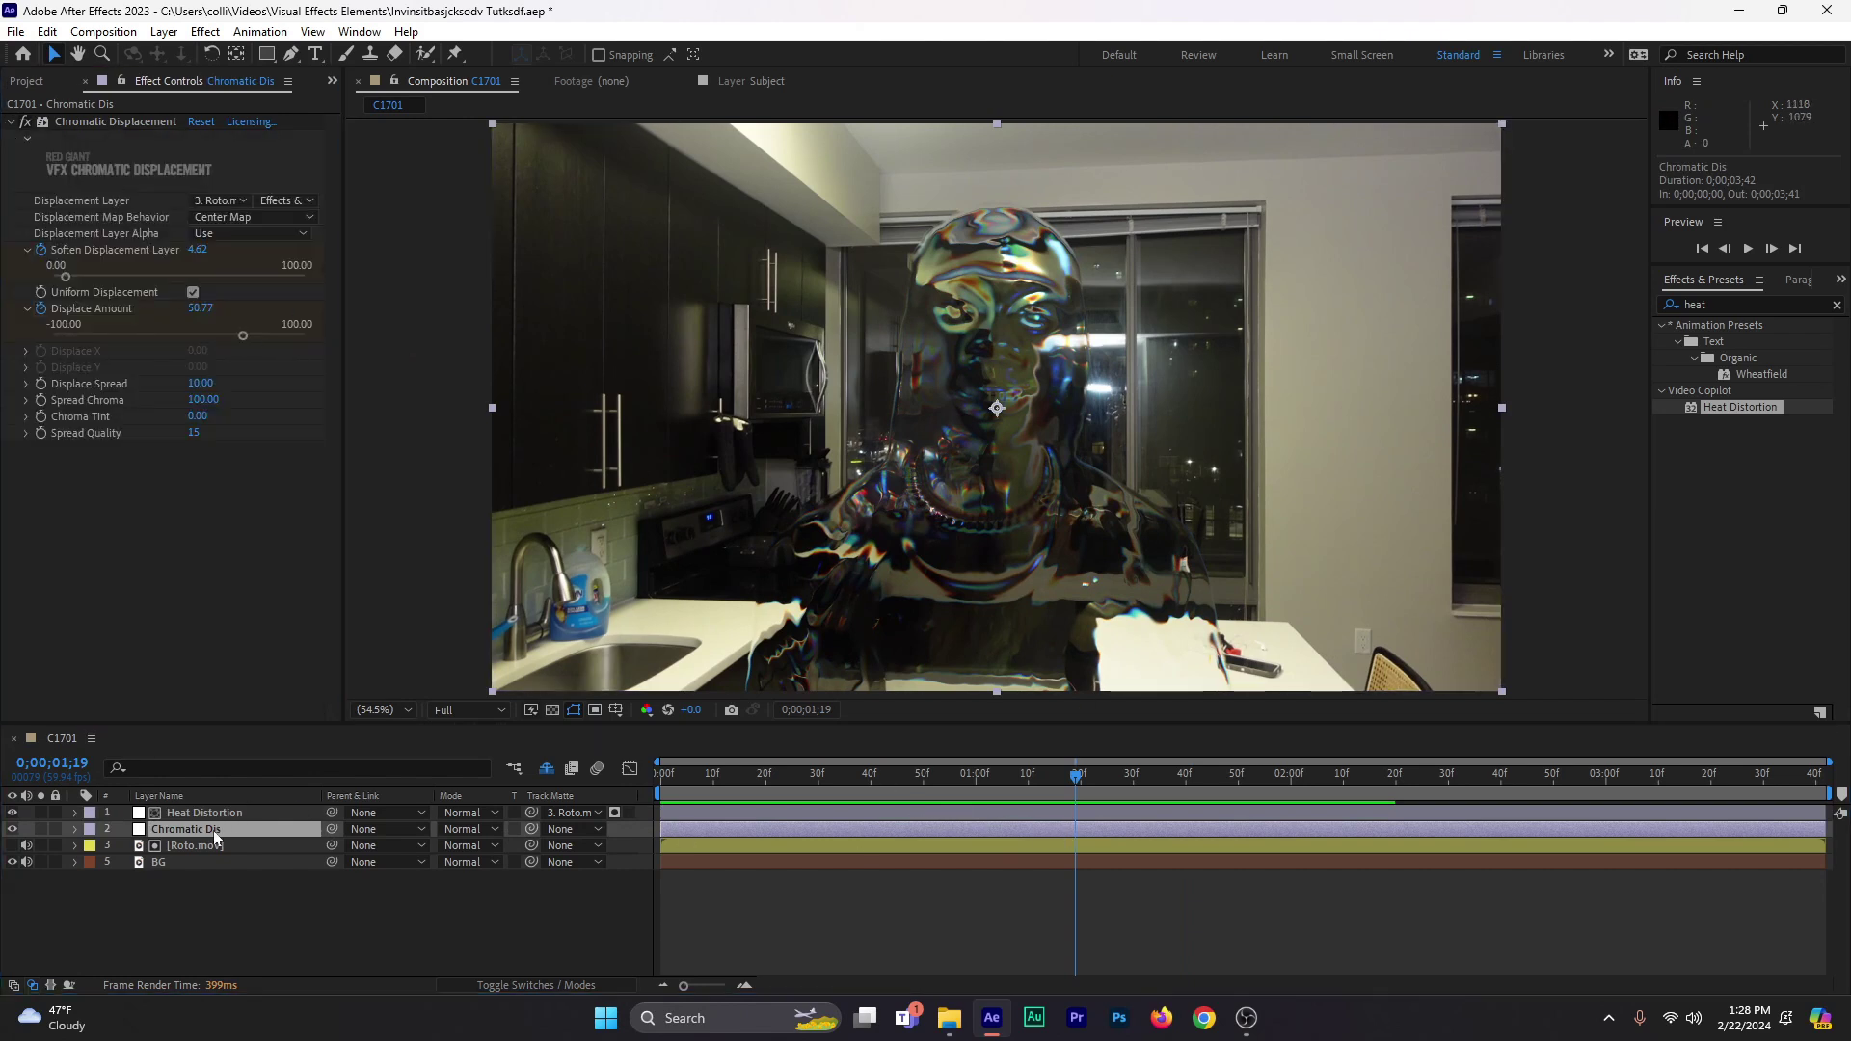
{"action": "key", "text": "u"}
- Set the Chromatic Dis layer's Displace Amount to 50 at 0;00;00;41
{"action": "left_click", "coordinate": [879, 779]}
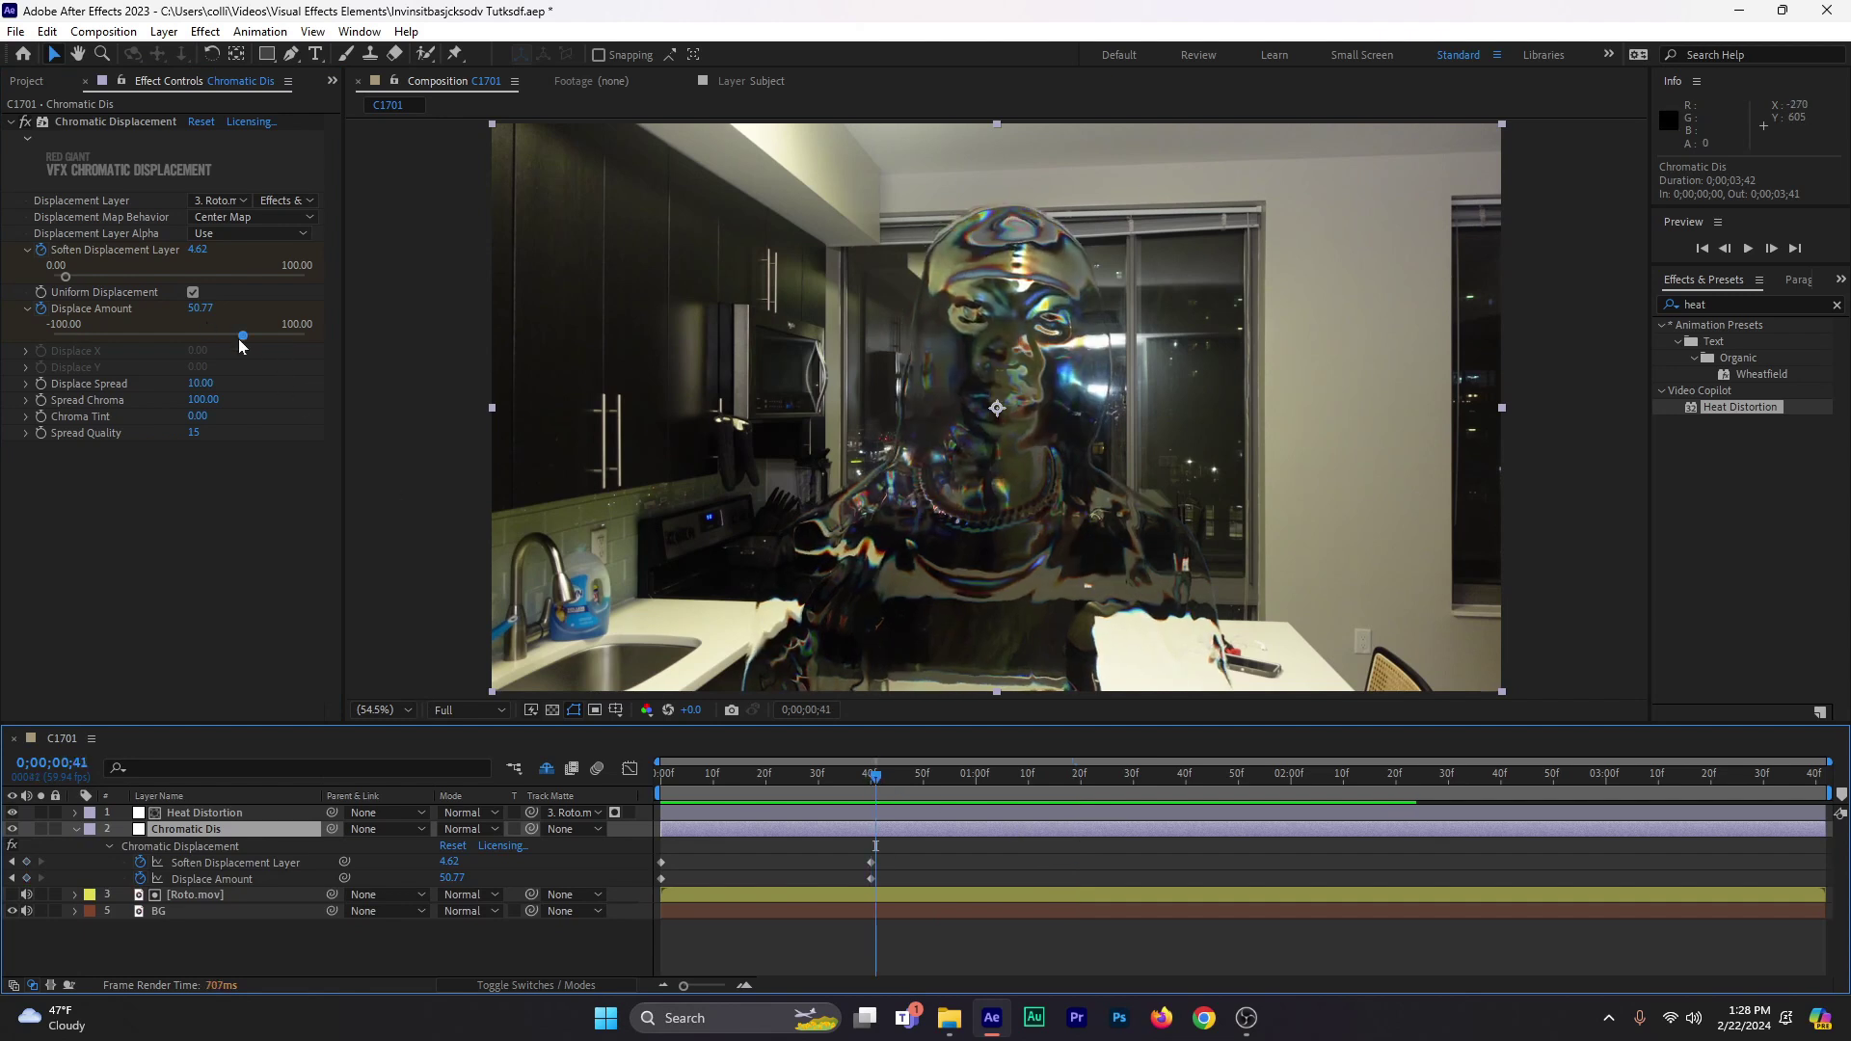
{"action": "left_click_drag", "start_coordinate": [241, 345], "coordinate": [215, 344]}
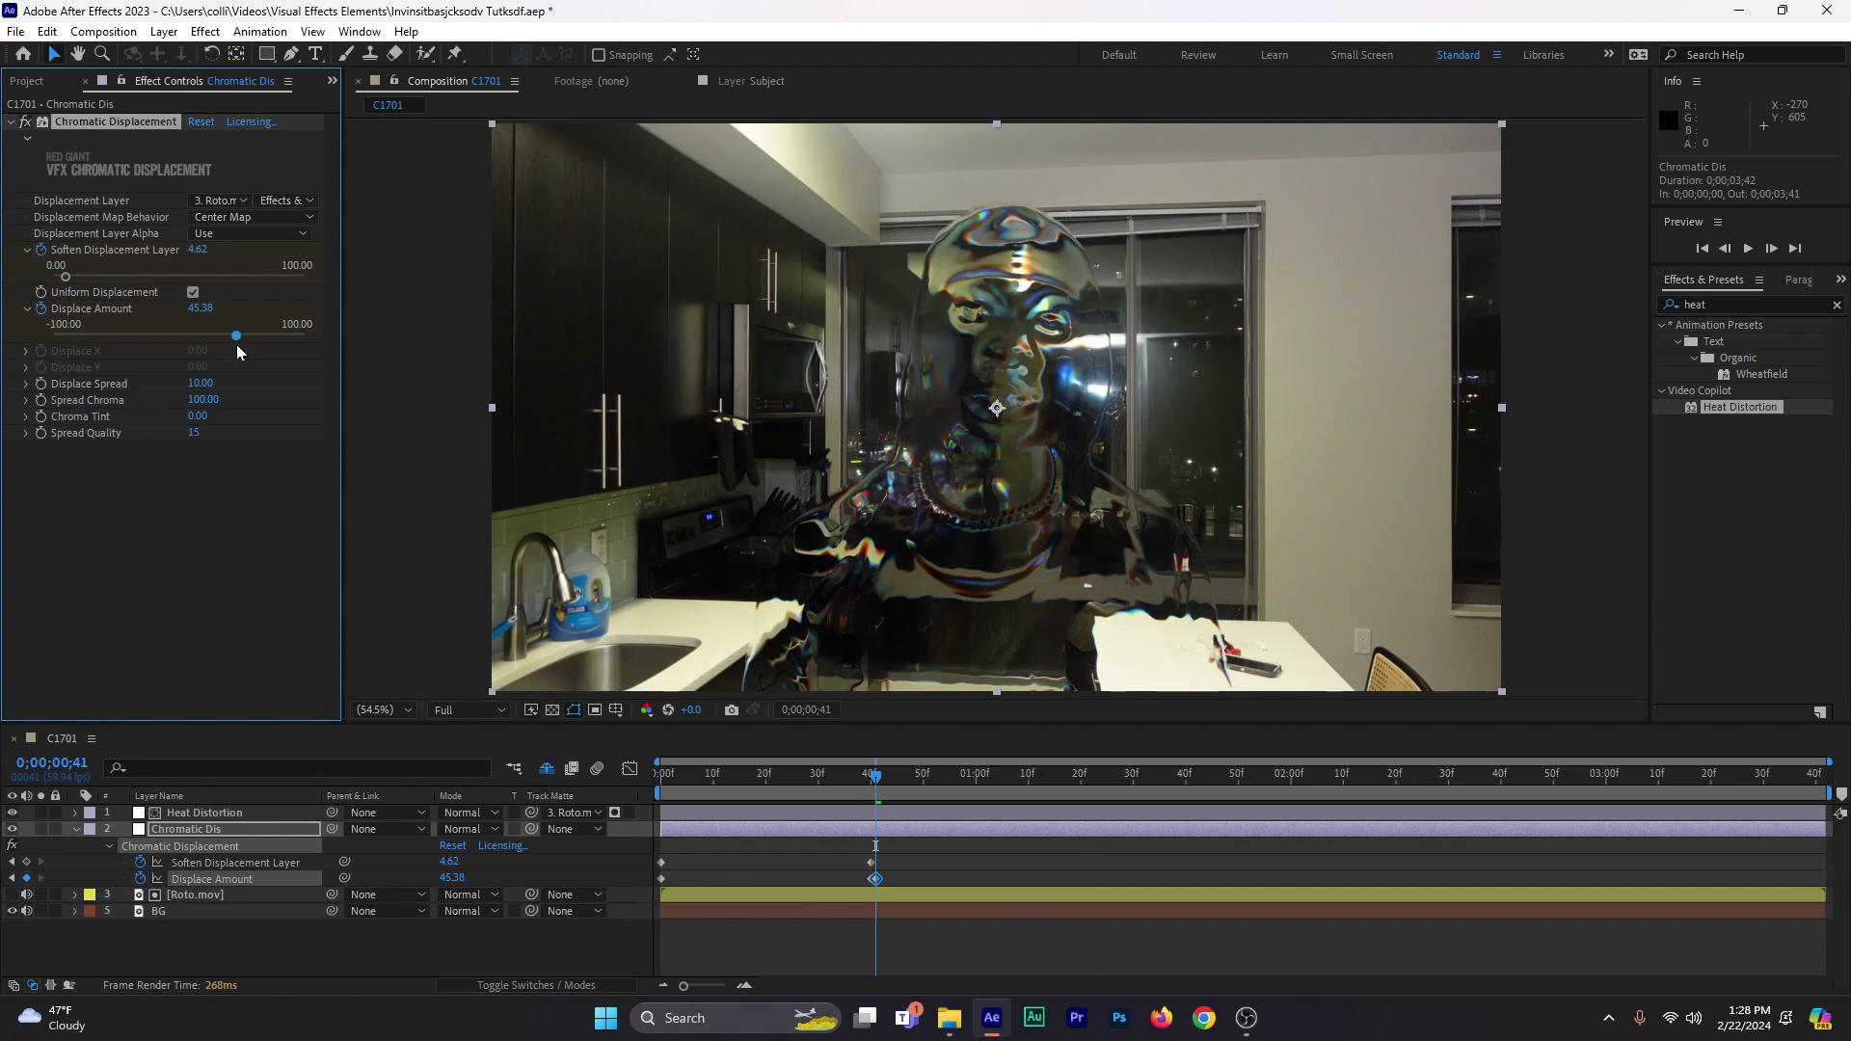
{"action": "left_click_drag", "start_coordinate": [239, 344], "coordinate": [243, 344]}
{"action": "type", "text": "11"}
{"action": "key", "text": "Return"}
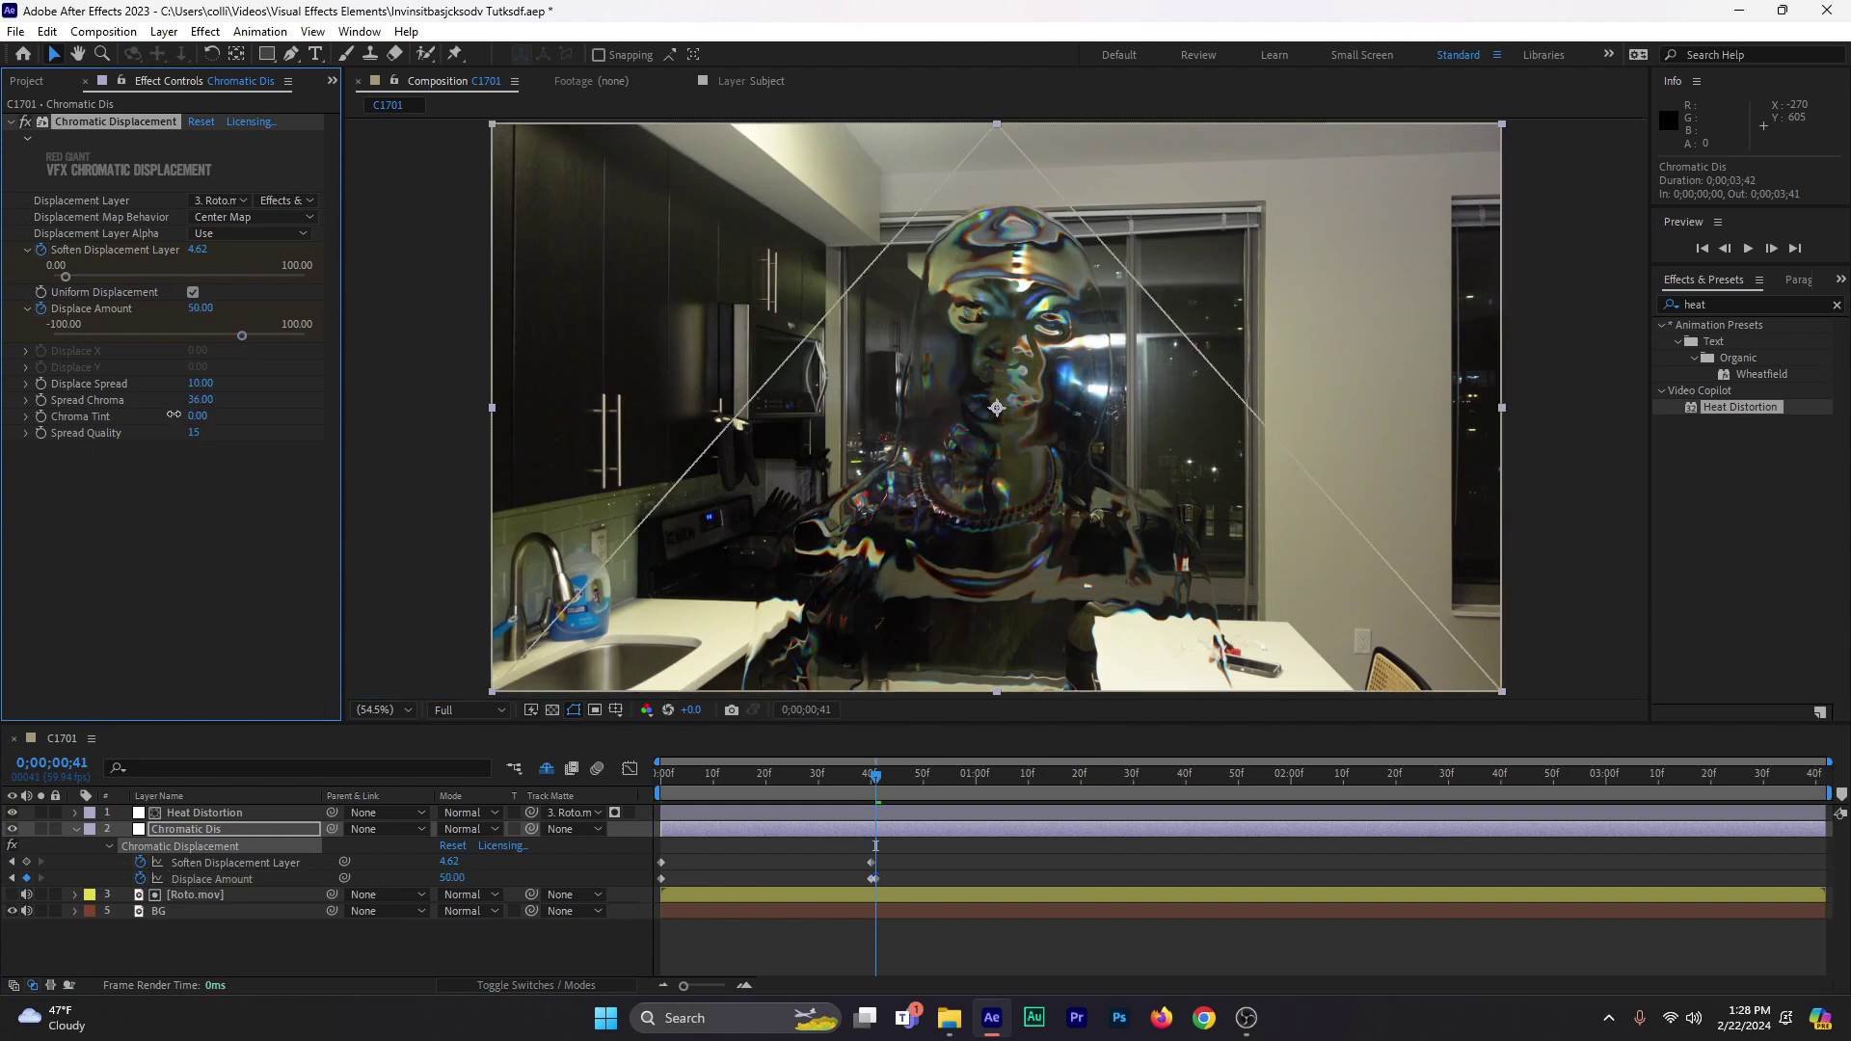
- Try reduced Spread Chroma values on the Chromatic Dis layer, then undo the changes
{"action": "left_click_drag", "start_coordinate": [152, 415], "coordinate": [212, 416]}
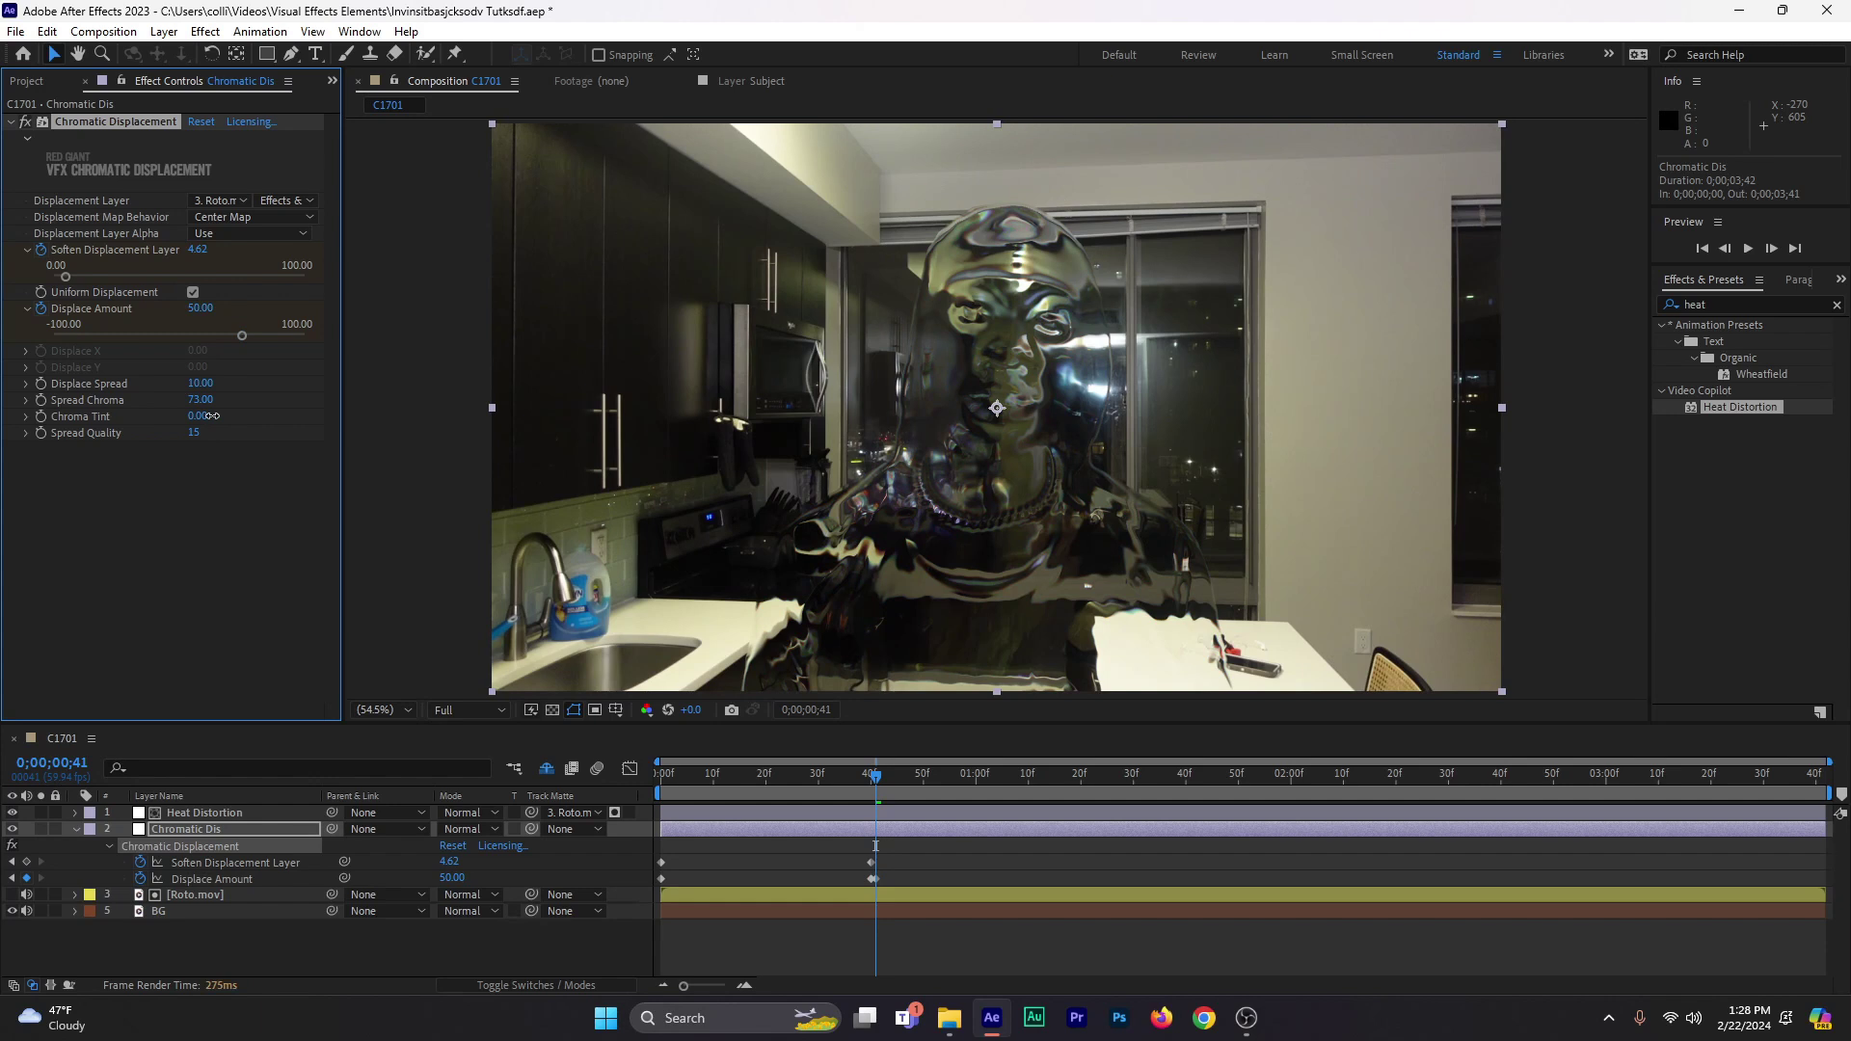
{"action": "key", "text": "ctrl+z"}
{"action": "key", "text": "ctrl+z"}
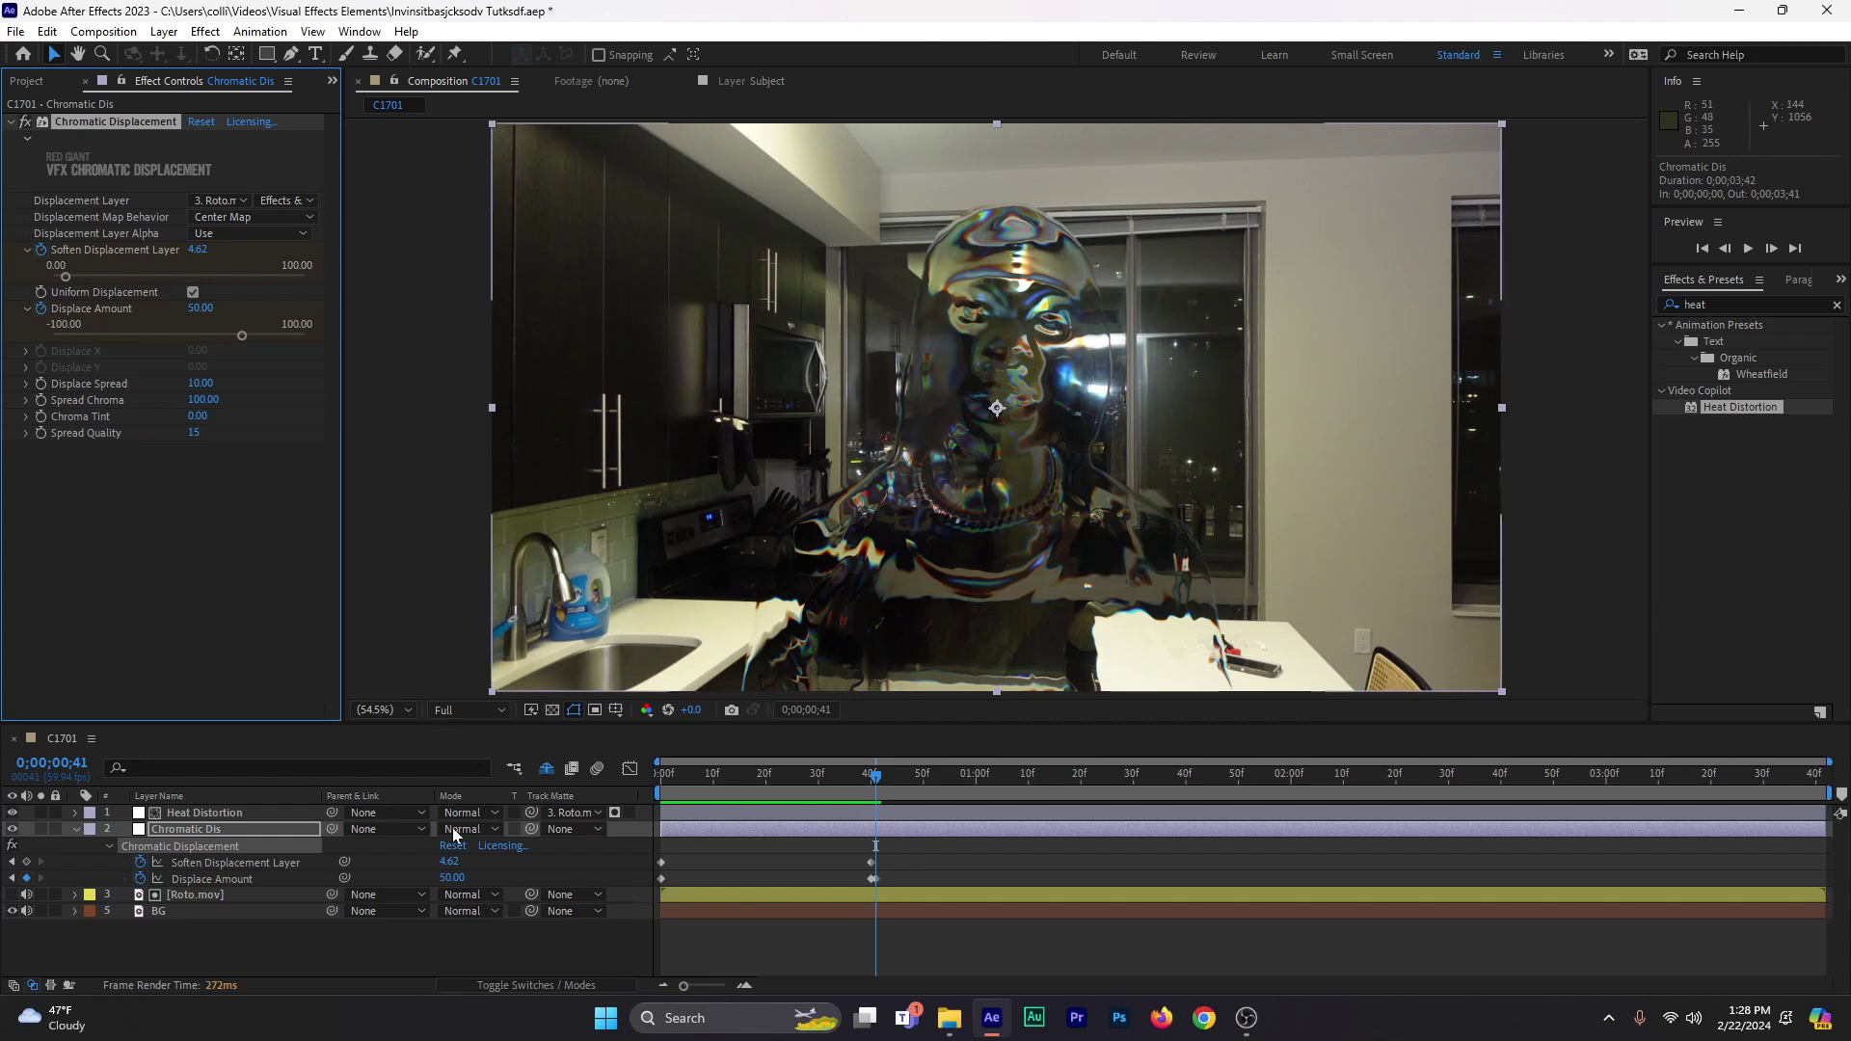
- Collapse the Chromatic Dis layer's settings, select the Heat Distortion layer and preview the composition from the start
{"action": "left_click", "coordinate": [11, 122]}
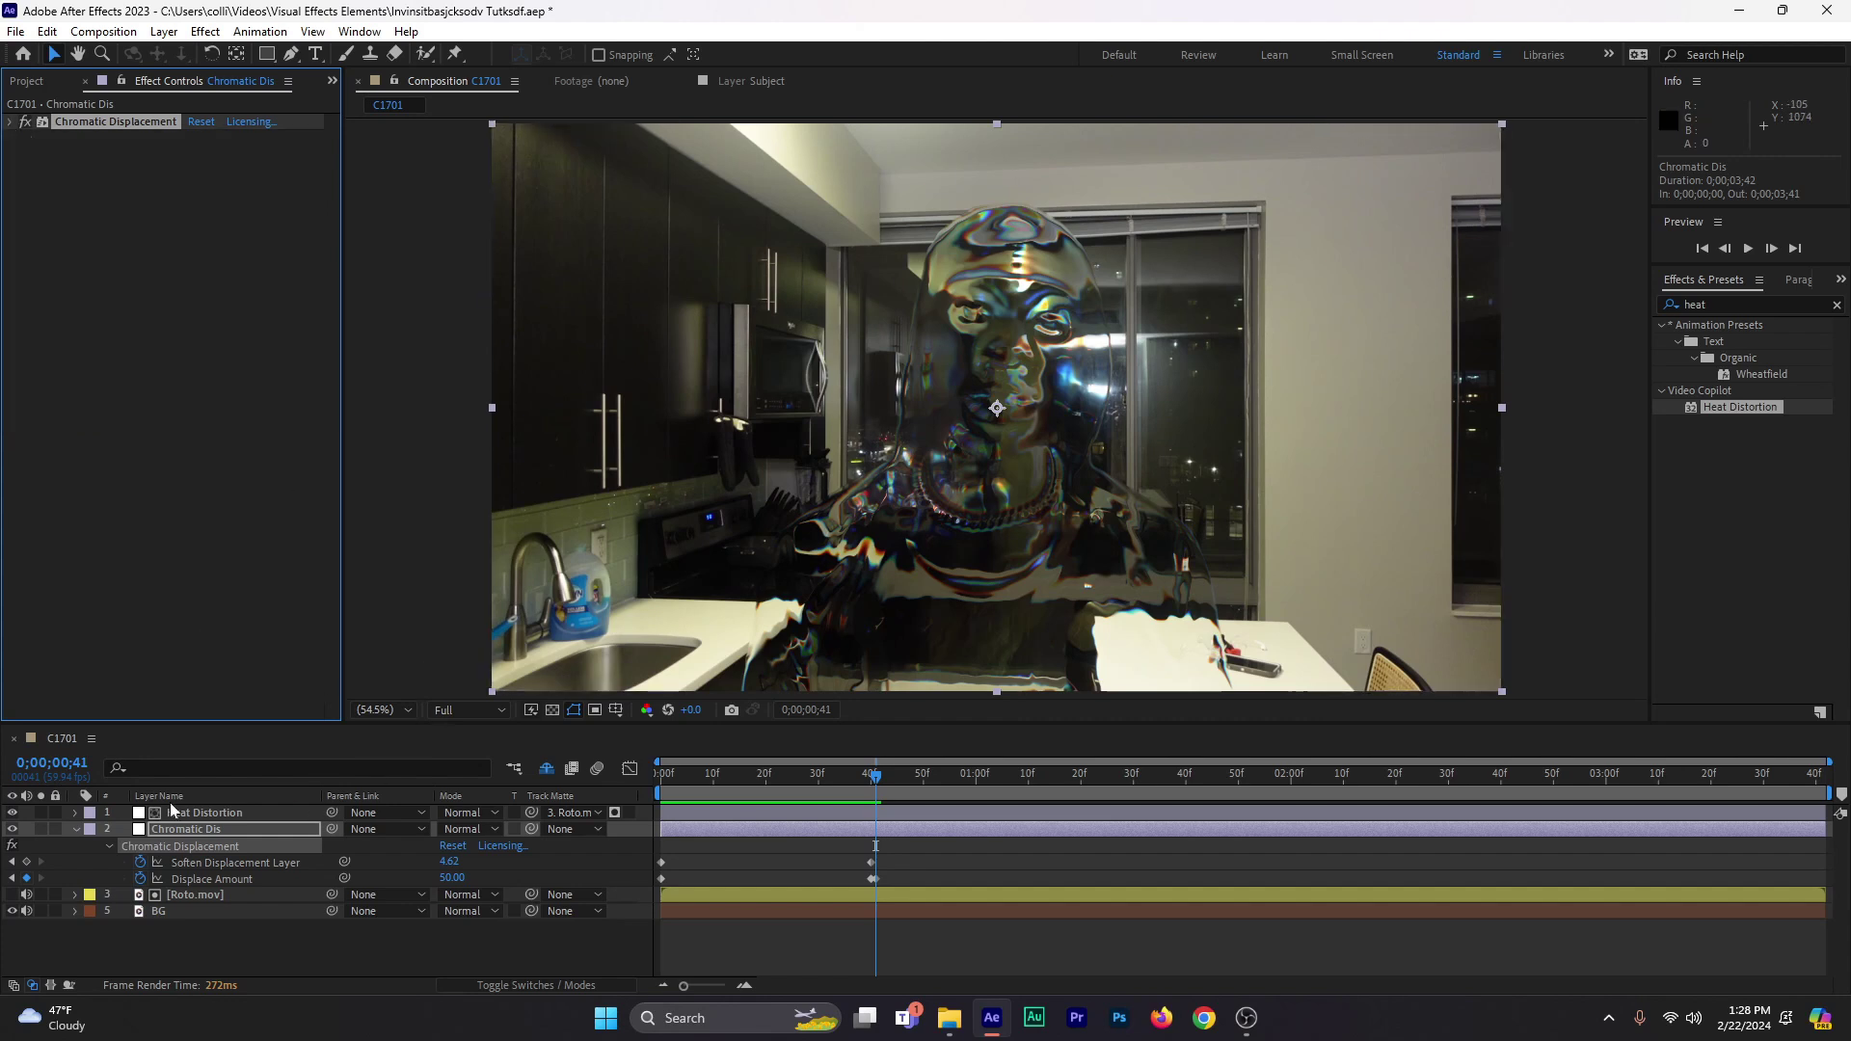
{"action": "left_click", "coordinate": [77, 829]}
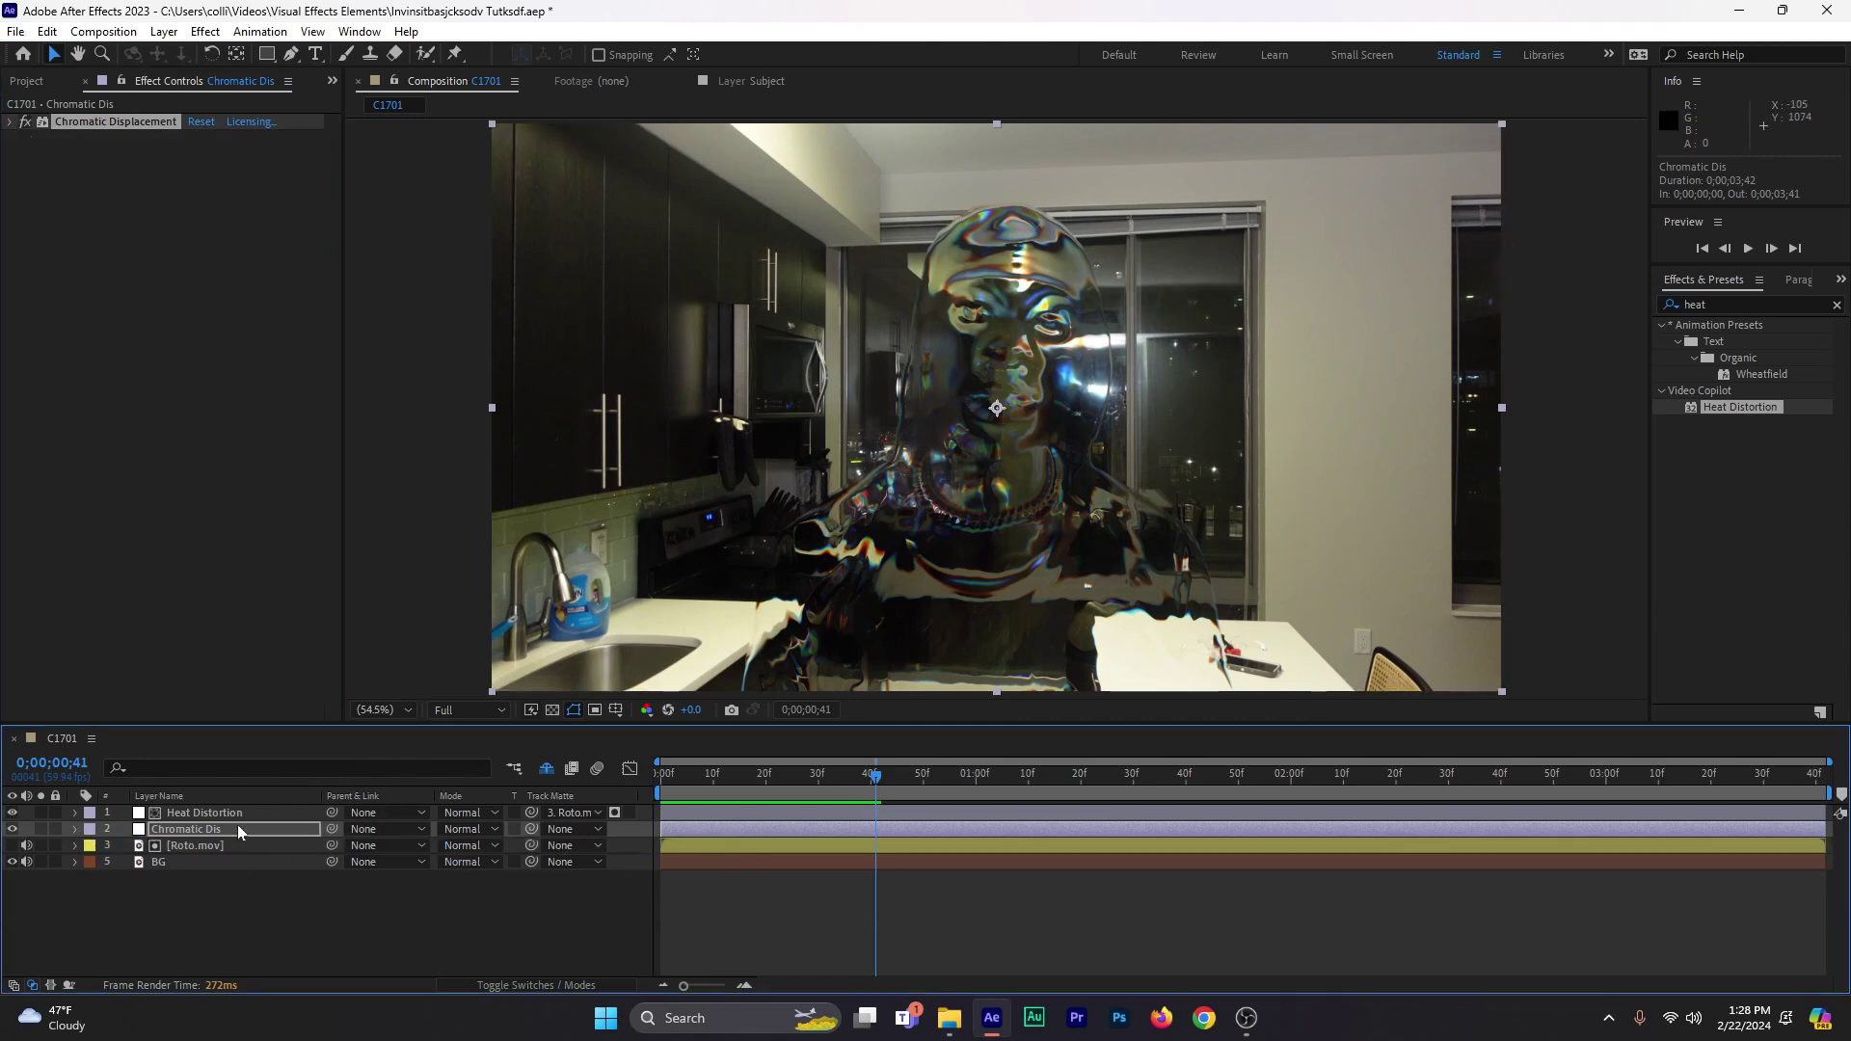
{"action": "mouse_move", "coordinate": [237, 814]}
{"action": "left_mouse_down"}
{"action": "mouse_move", "coordinate": [237, 839]}
{"action": "mouse_move", "coordinate": [218, 812]}
{"action": "left_mouse_up"}
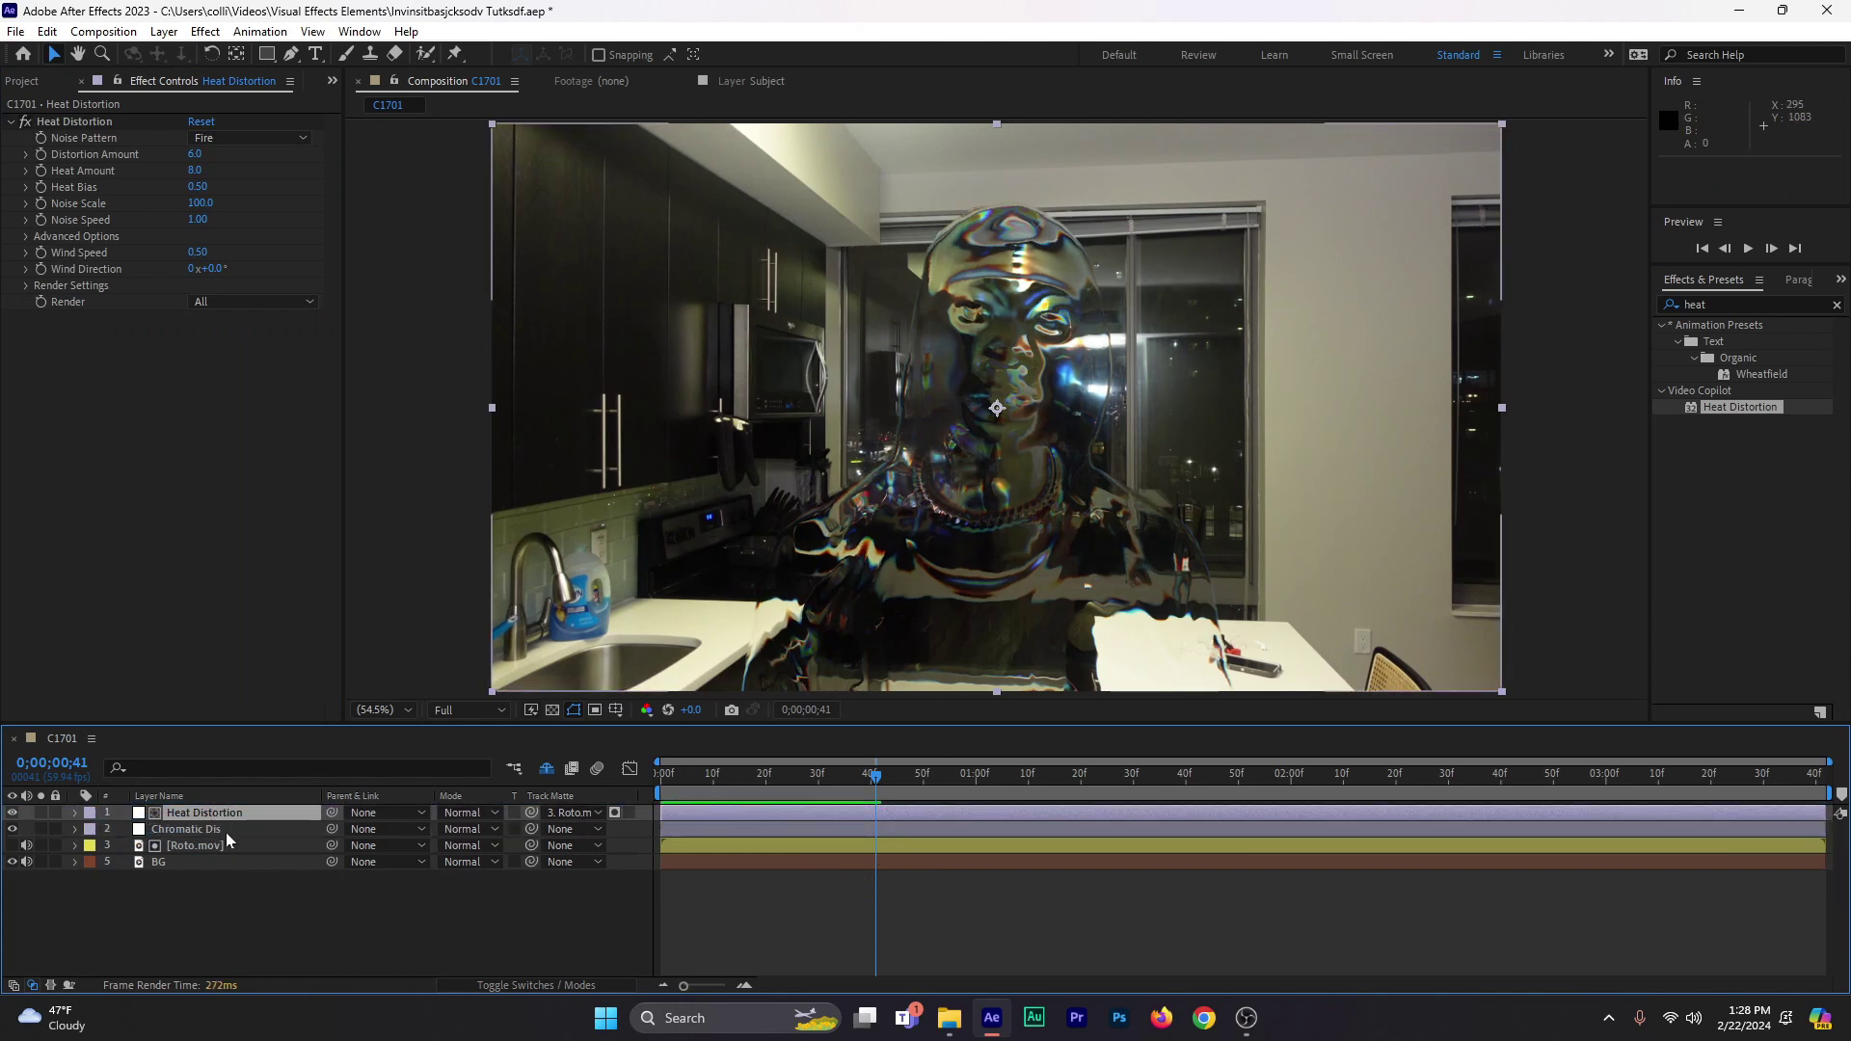
{"action": "key", "text": "Home"}
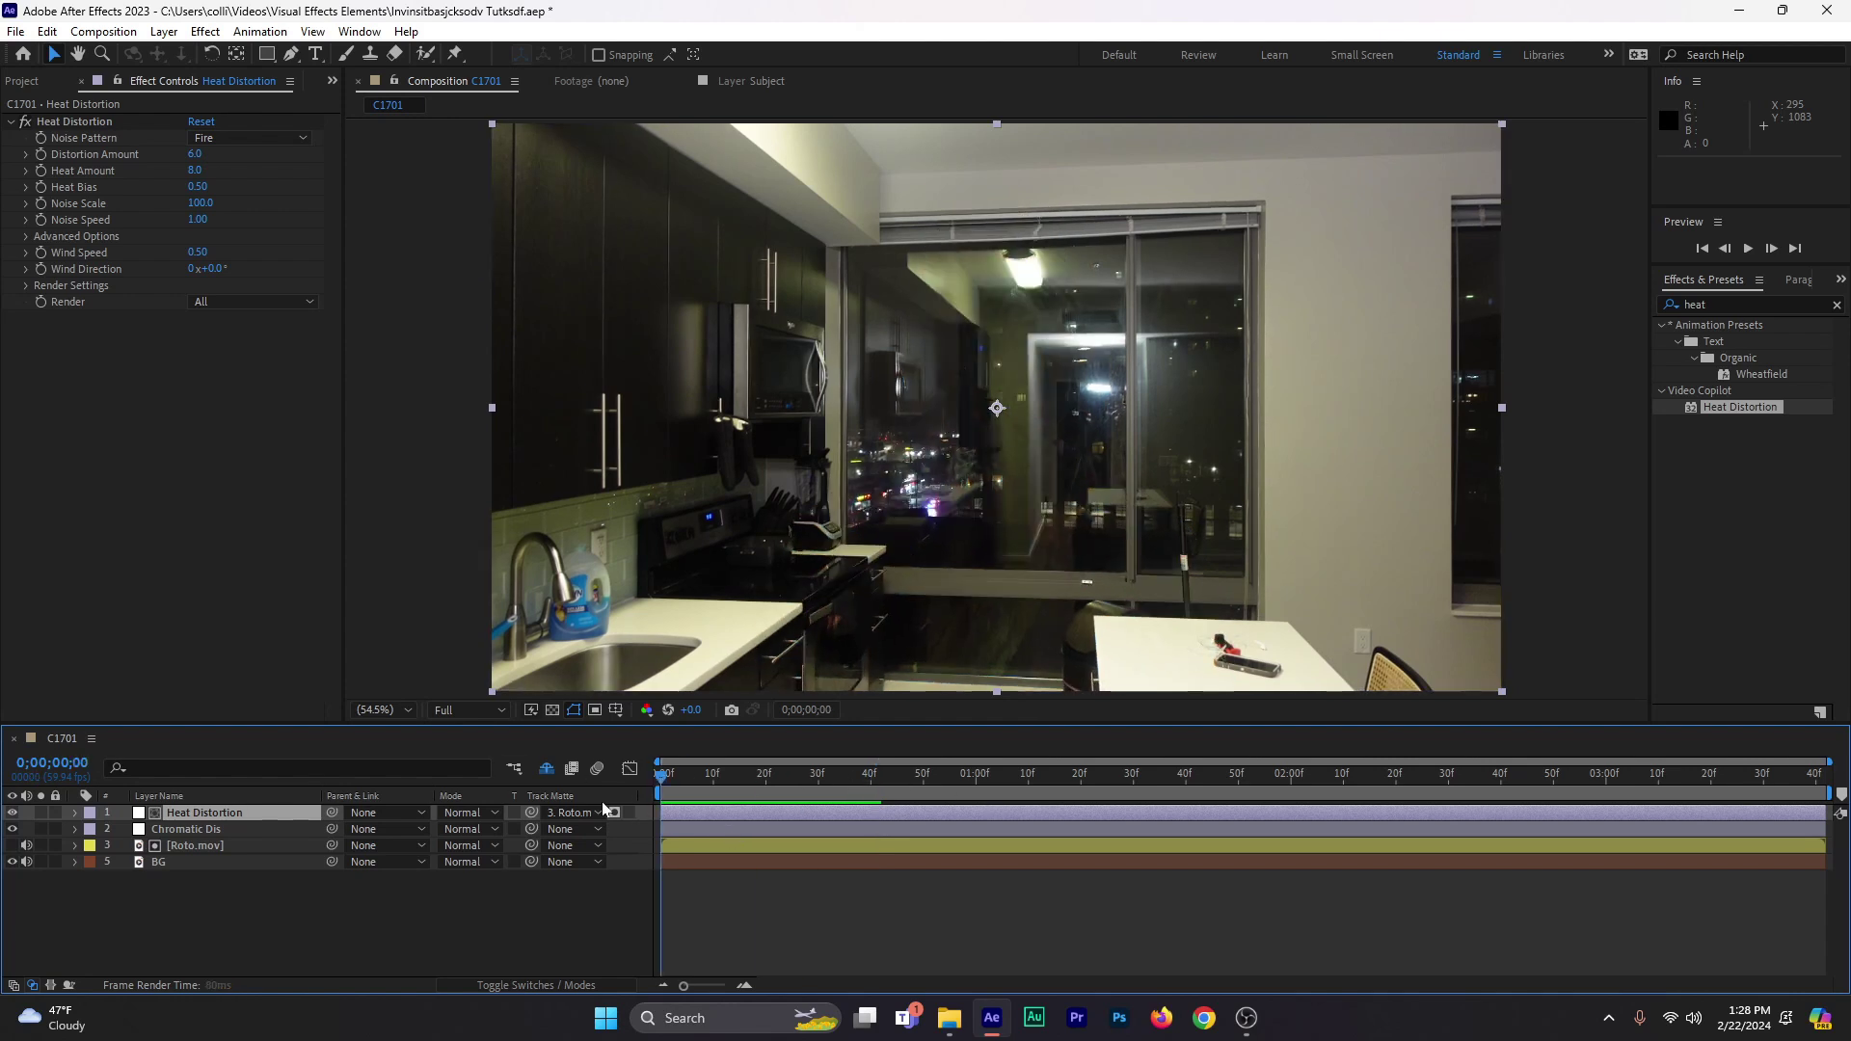
{"action": "key", "text": "space"}
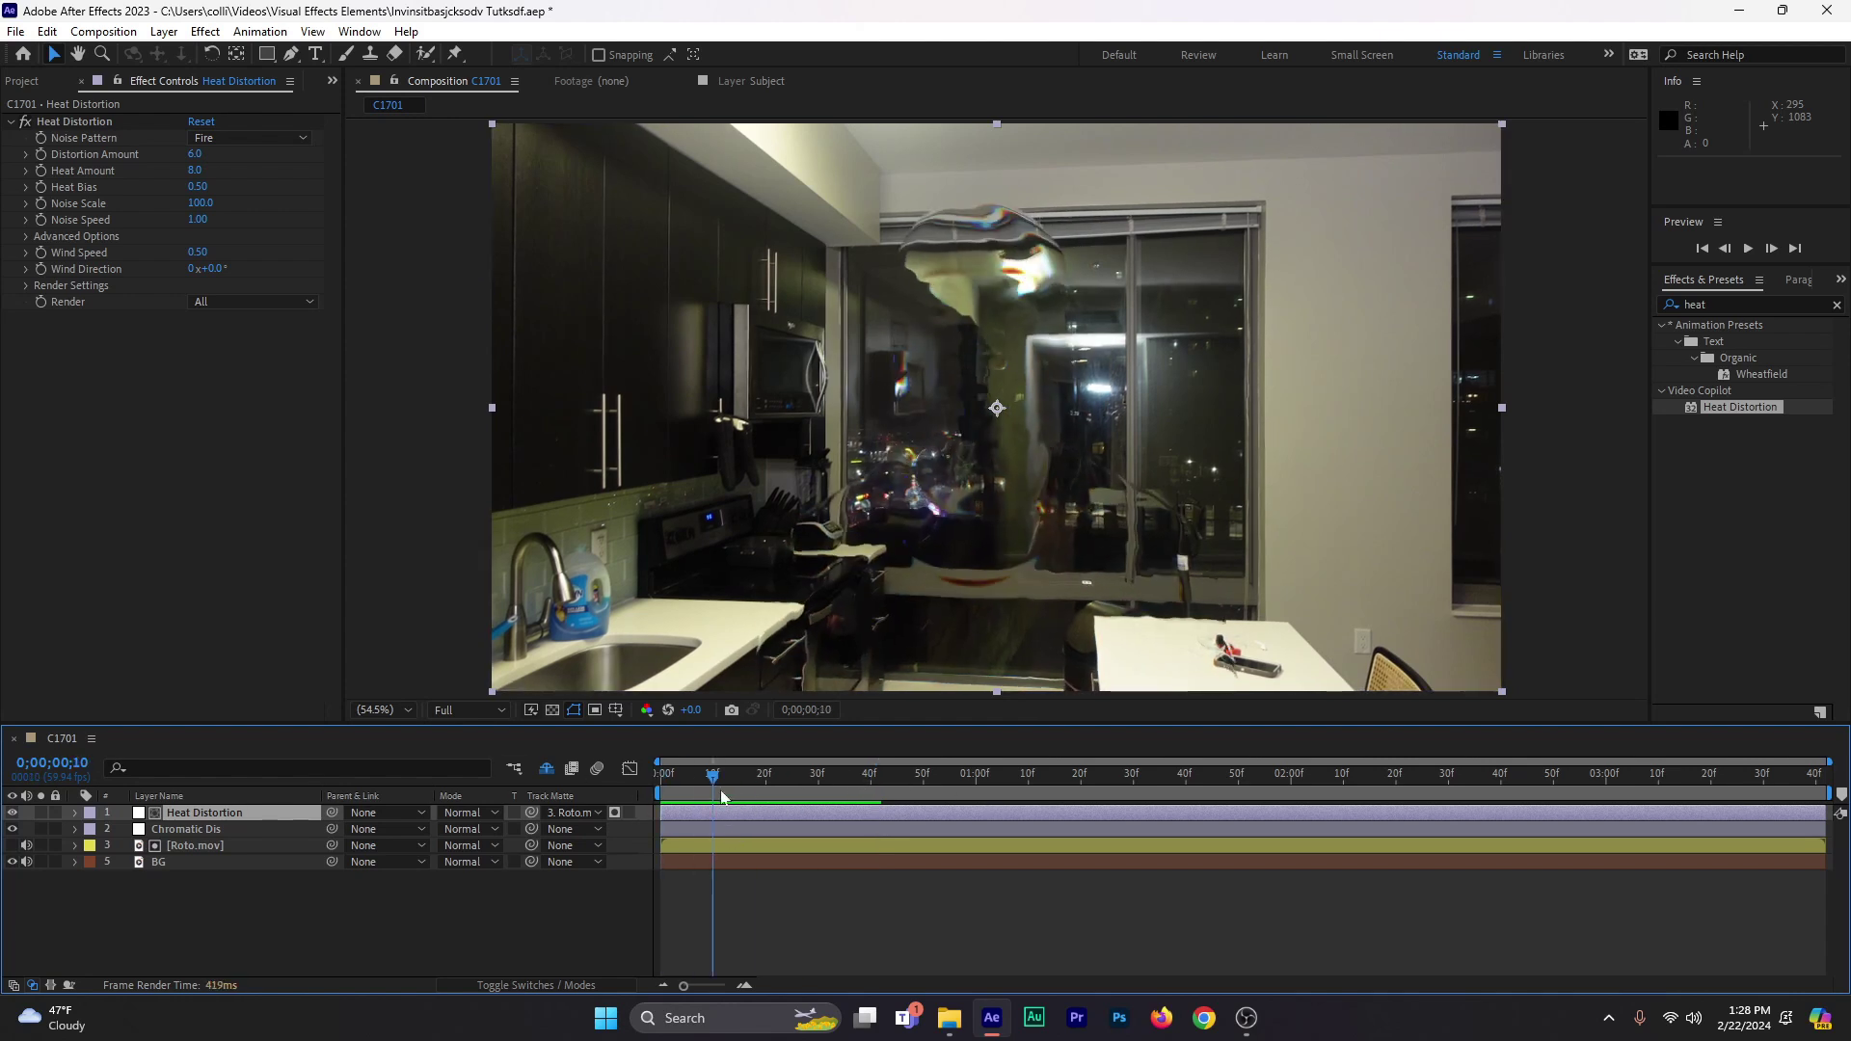
- Add Invisibility SFX.mp3 from the project's SFX folder to the C1701 composition beneath the BG layer
{"action": "left_click", "coordinate": [29, 85]}
{"action": "left_click", "coordinate": [9, 292]}
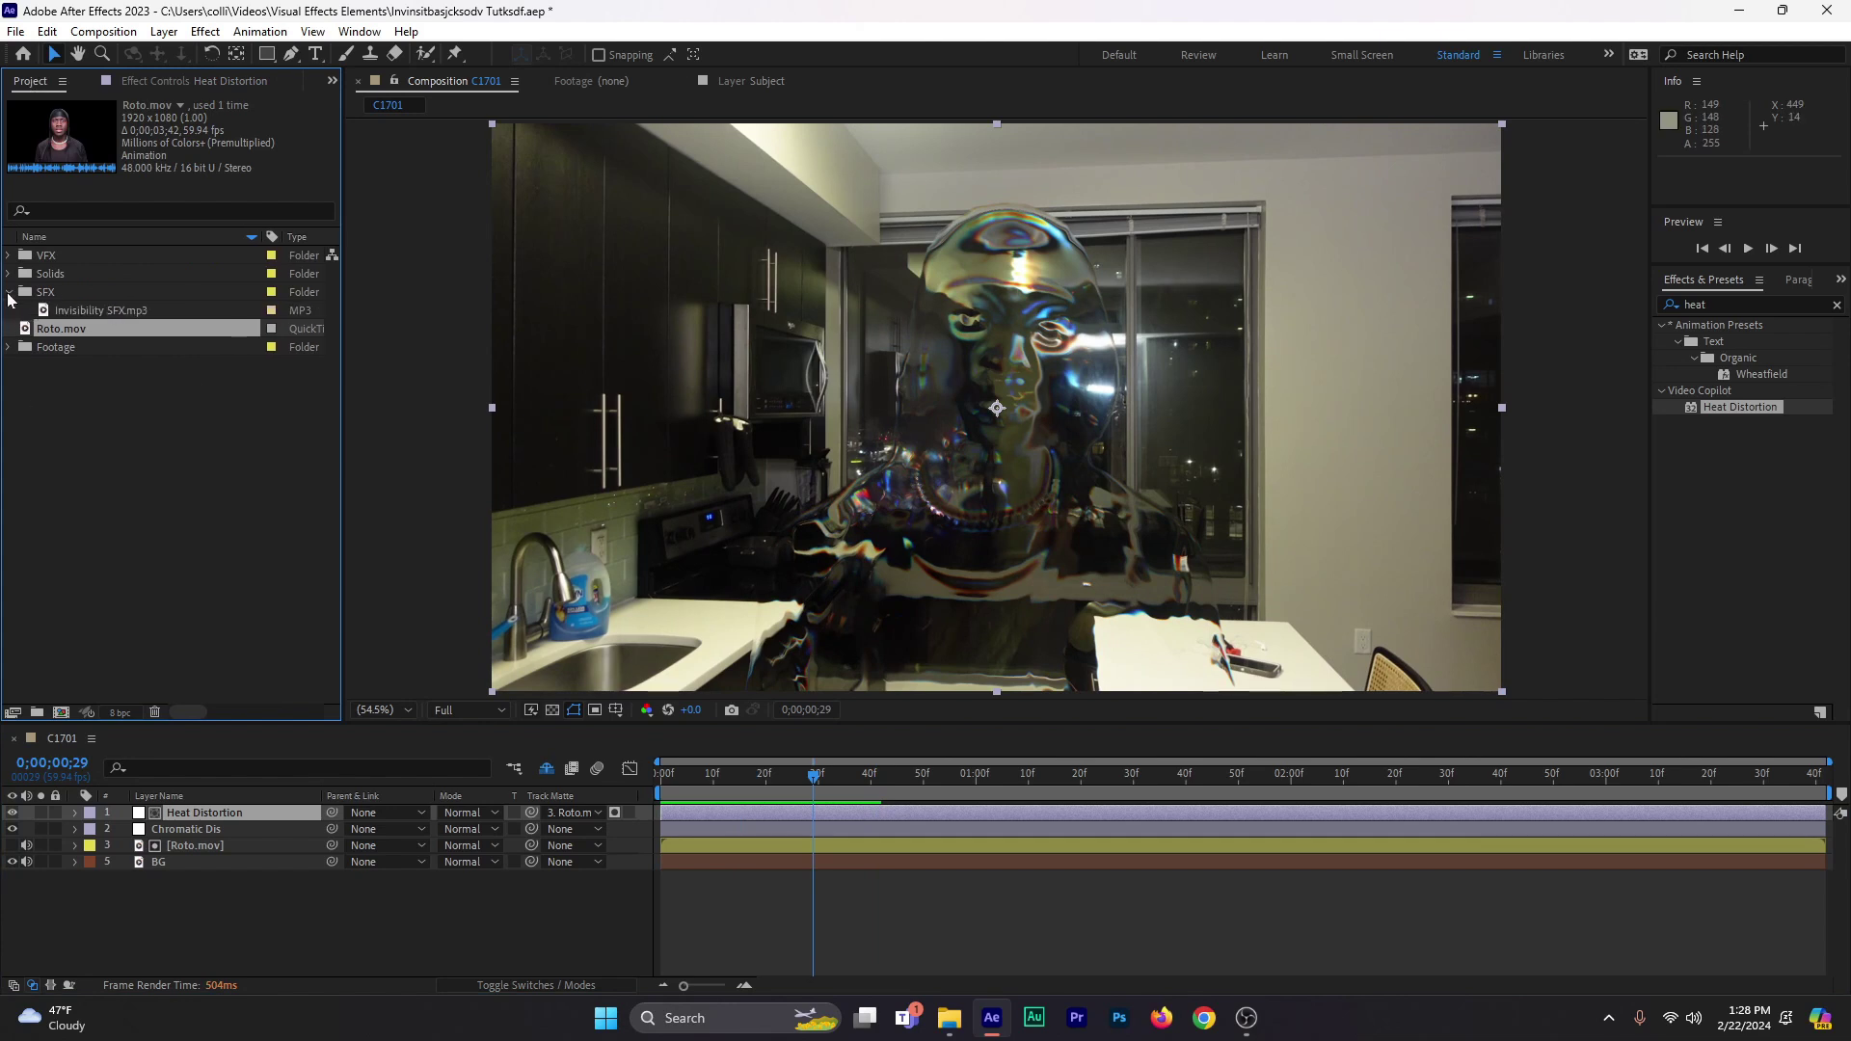
{"action": "left_click", "coordinate": [94, 311]}
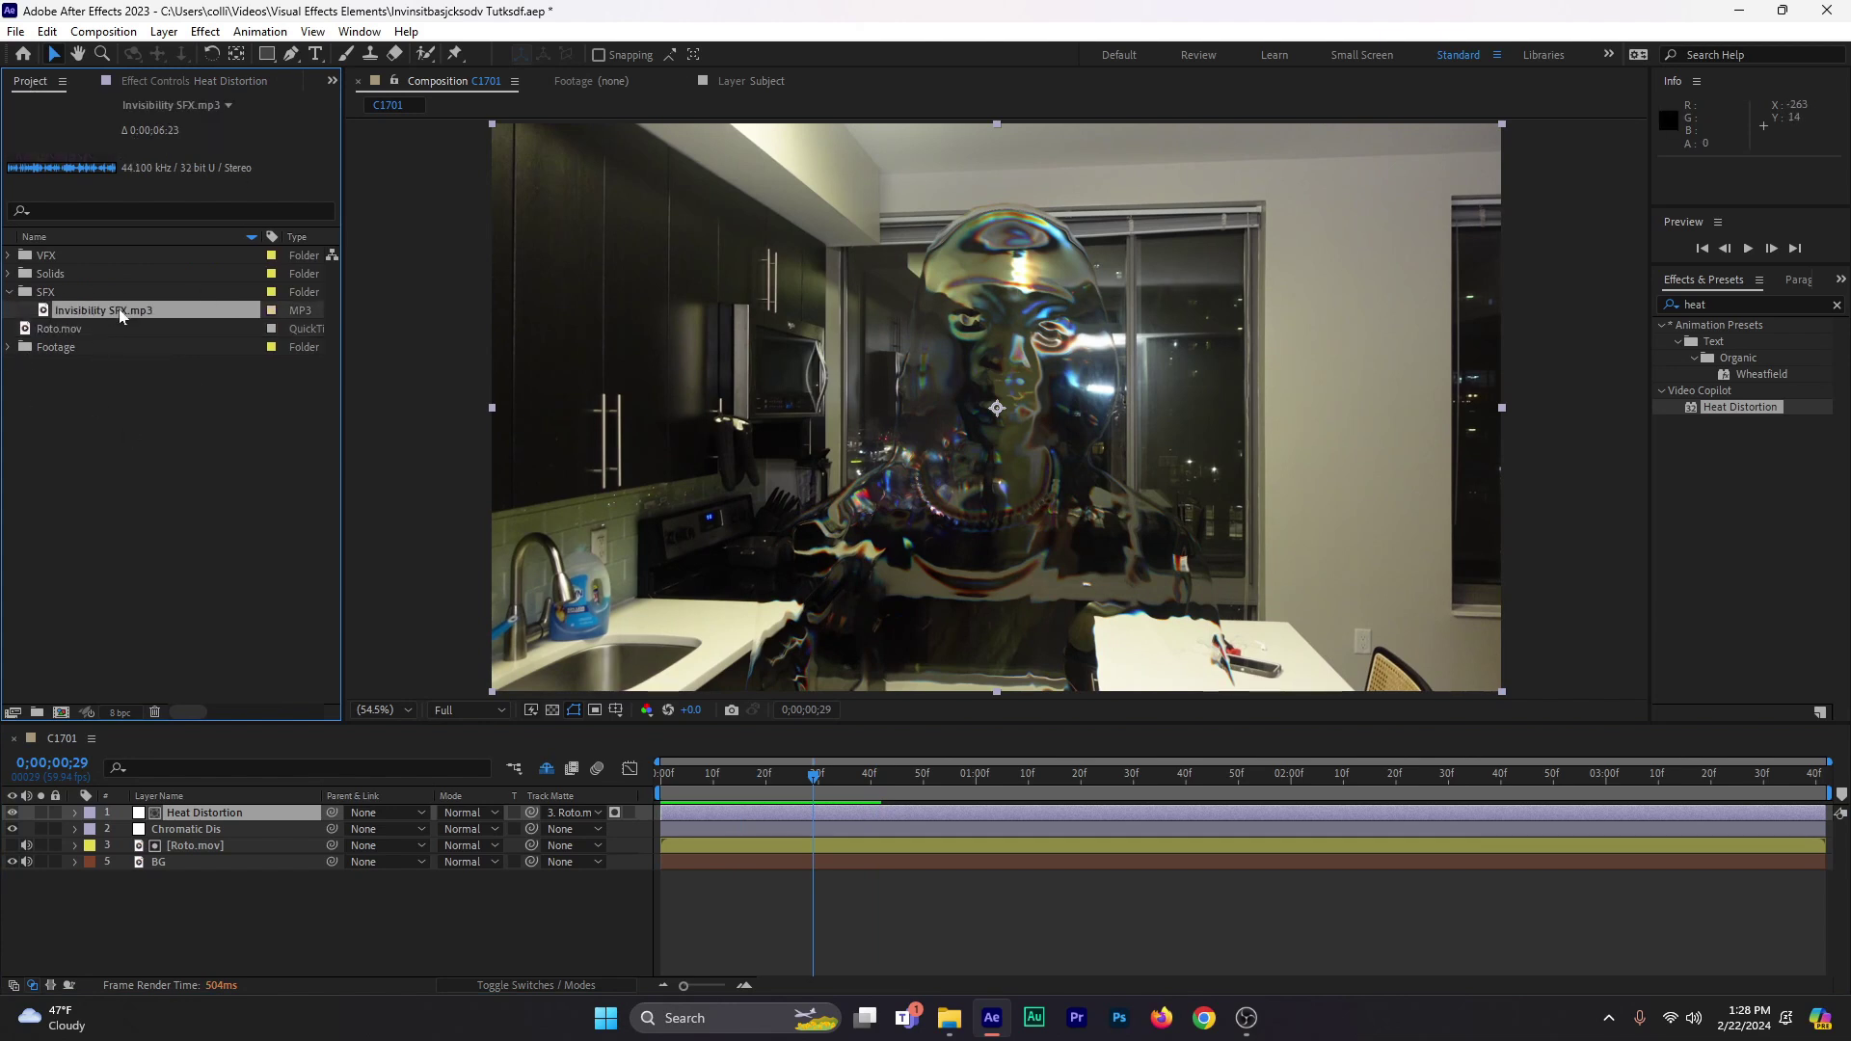
{"action": "left_click_drag", "start_coordinate": [118, 313], "coordinate": [198, 891]}
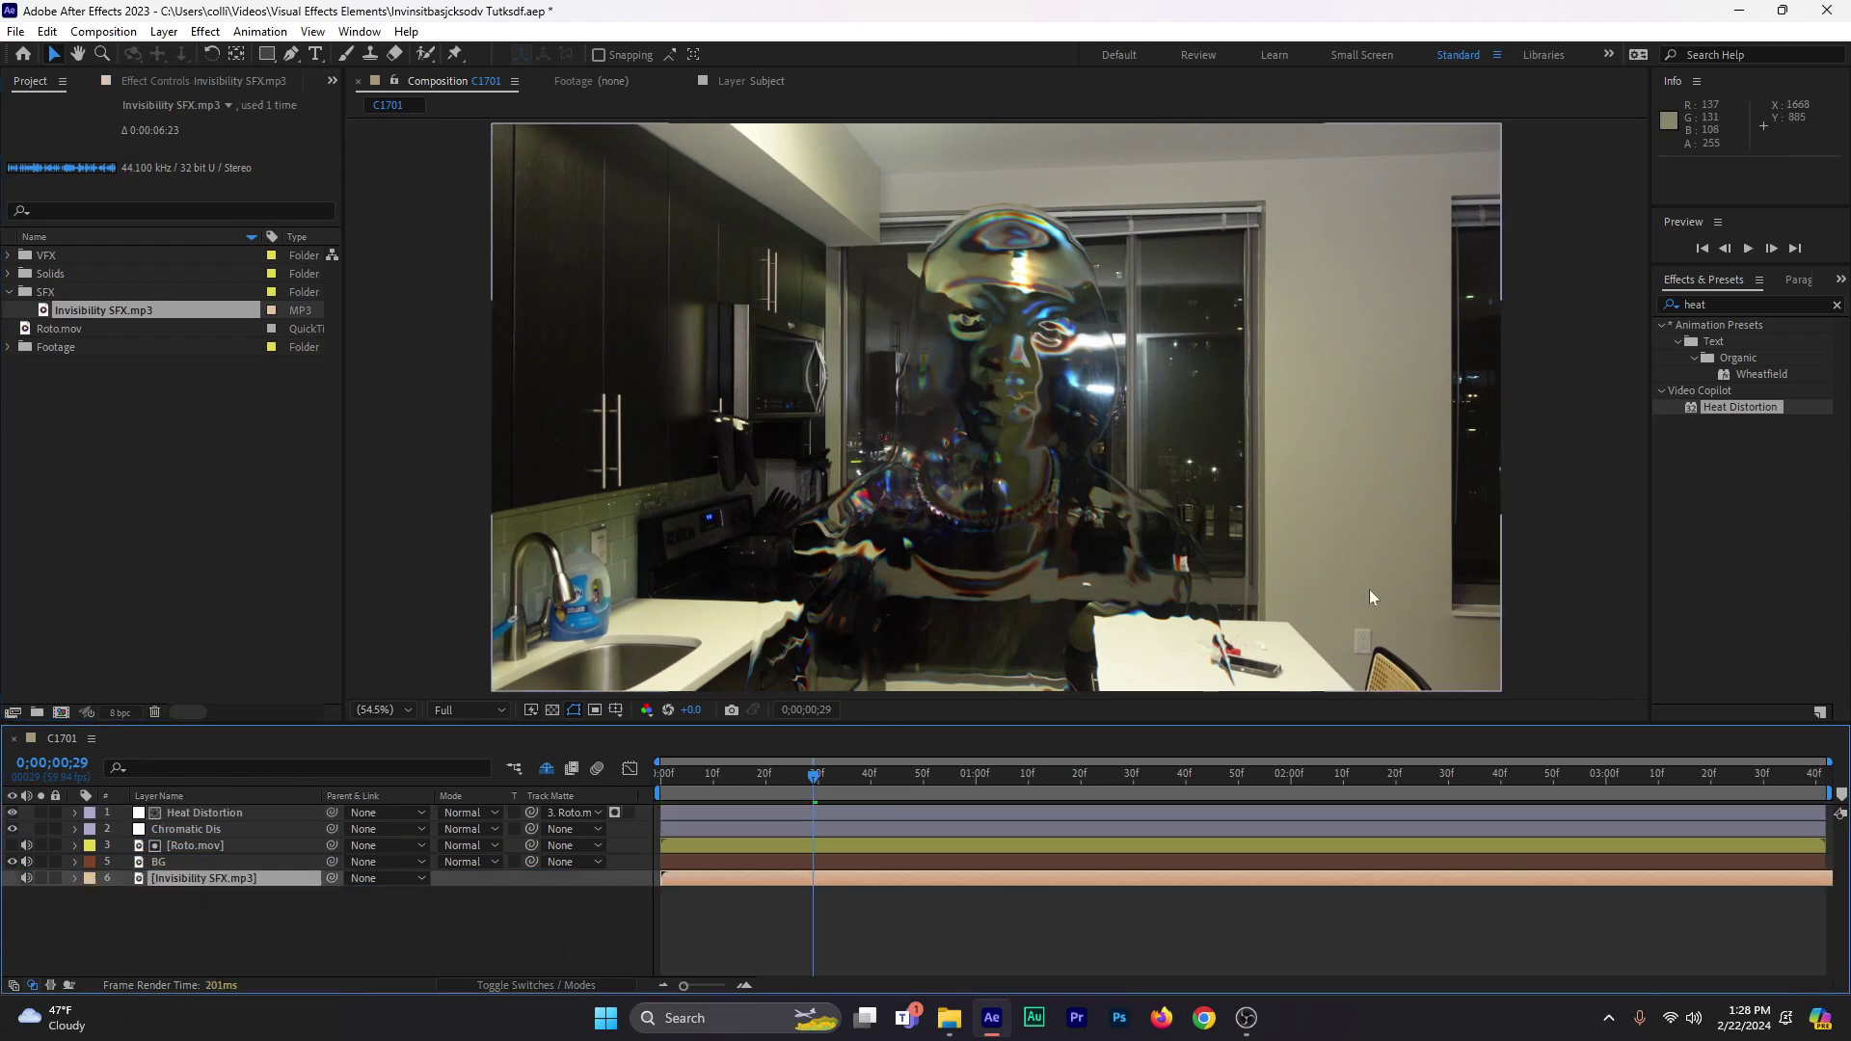
- Display the waveform of the Invisibility SFX.mp3 layer and enlarge the timeline area
{"action": "key", "text": "l"}
{"action": "key", "text": "l"}
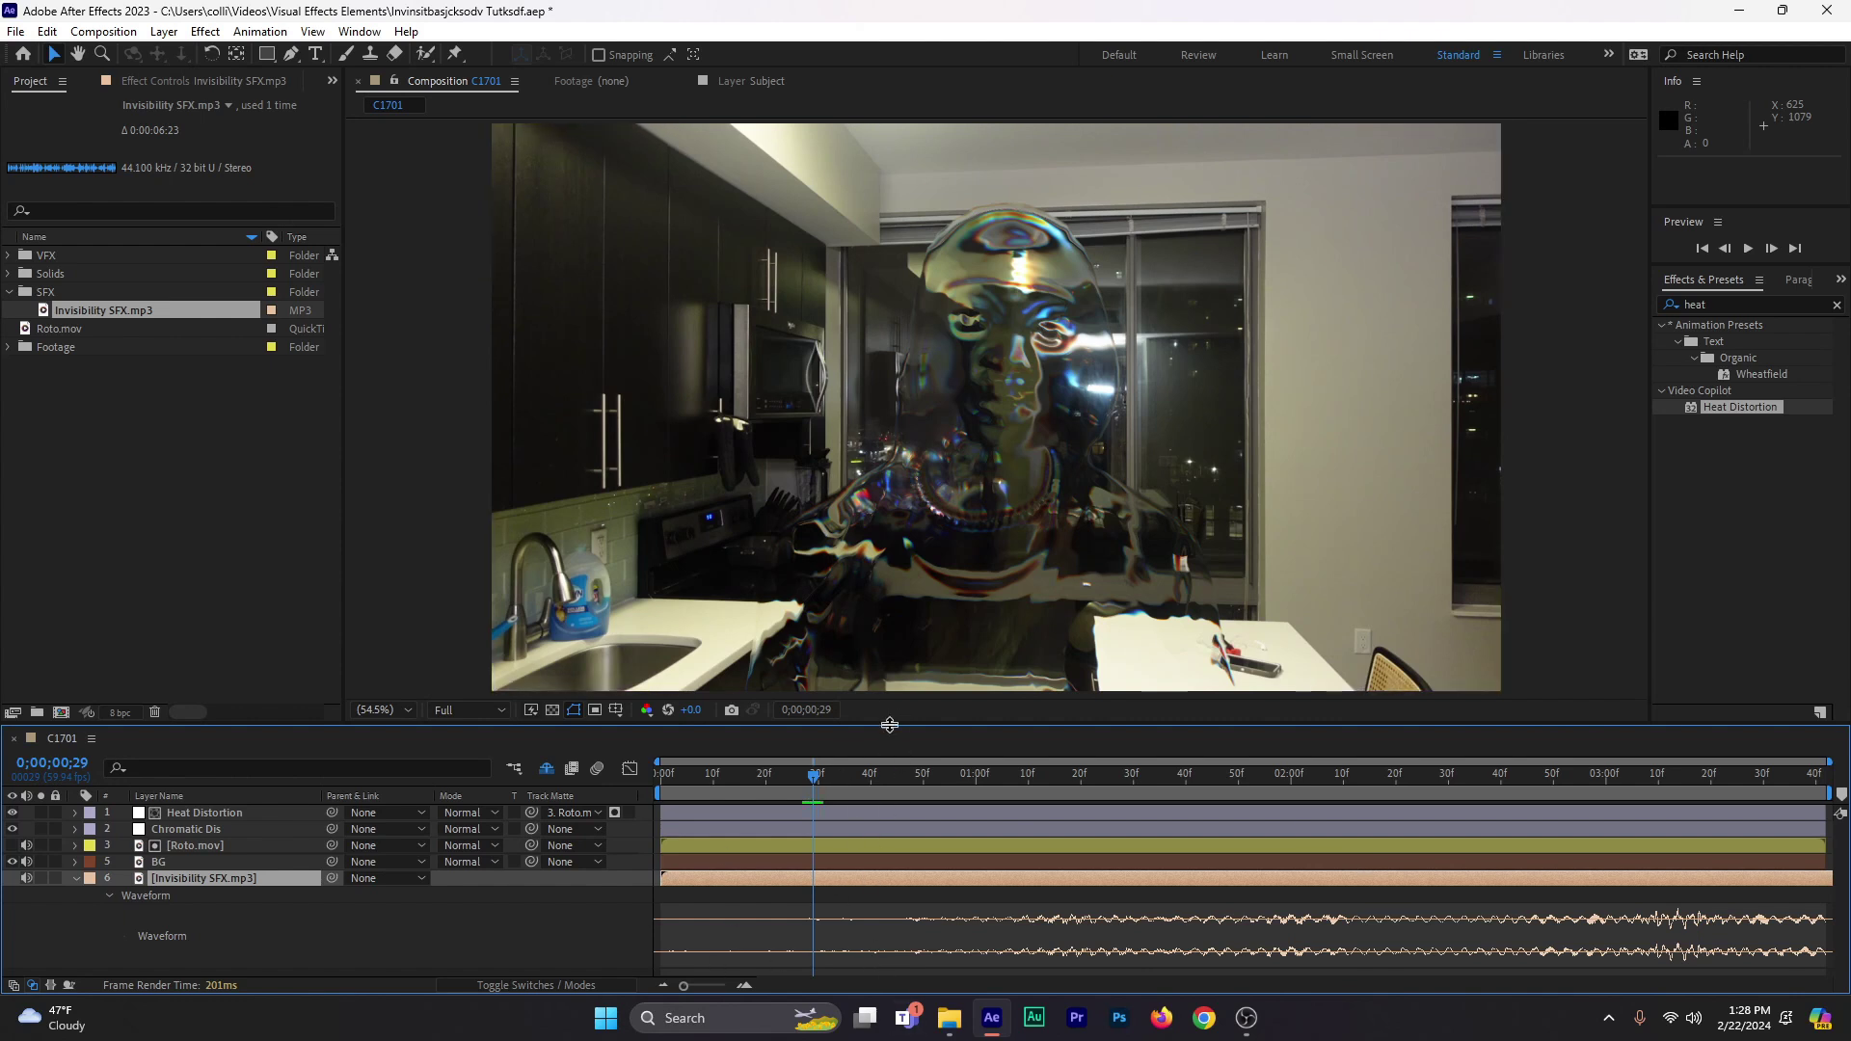
{"action": "left_click_drag", "start_coordinate": [885, 725], "coordinate": [886, 667]}
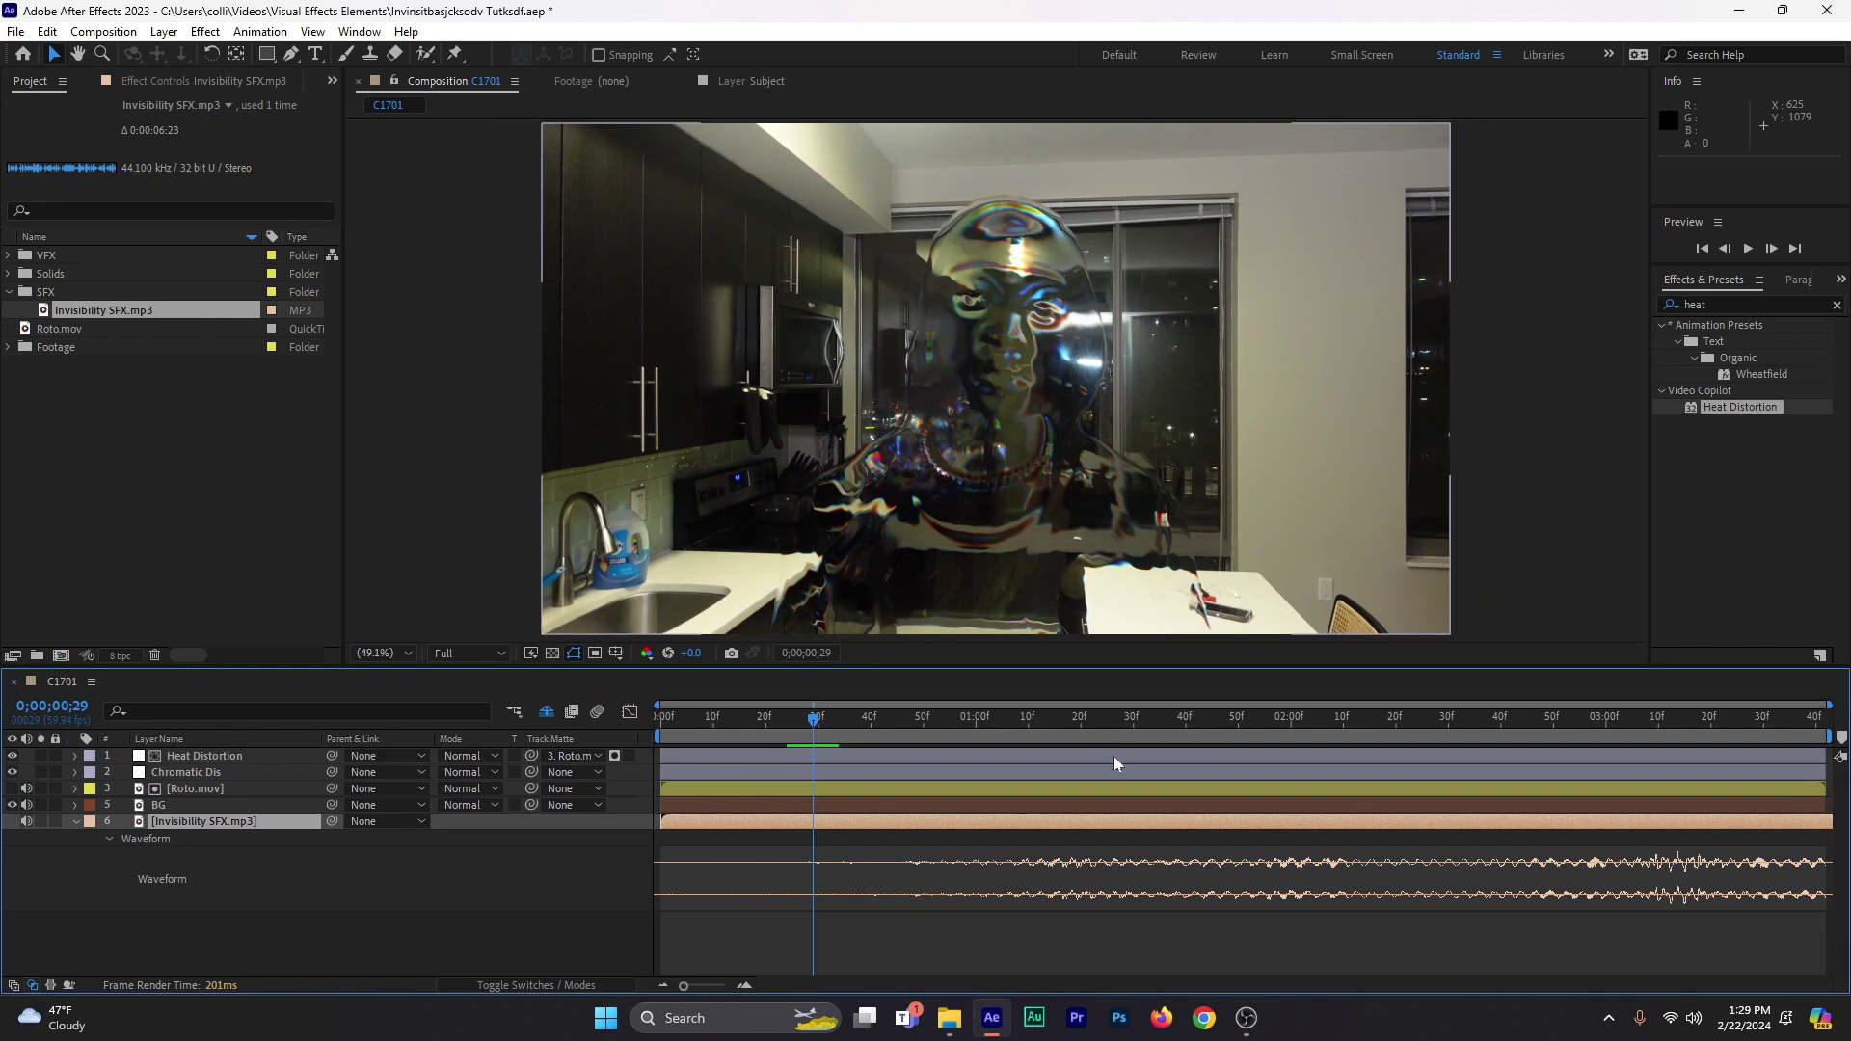
- Try shifting the Invisibility SFX.mp3 layer 0;00;01;46 earlier and preview it from the start
{"action": "left_click_drag", "start_coordinate": [1442, 822], "coordinate": [982, 847]}
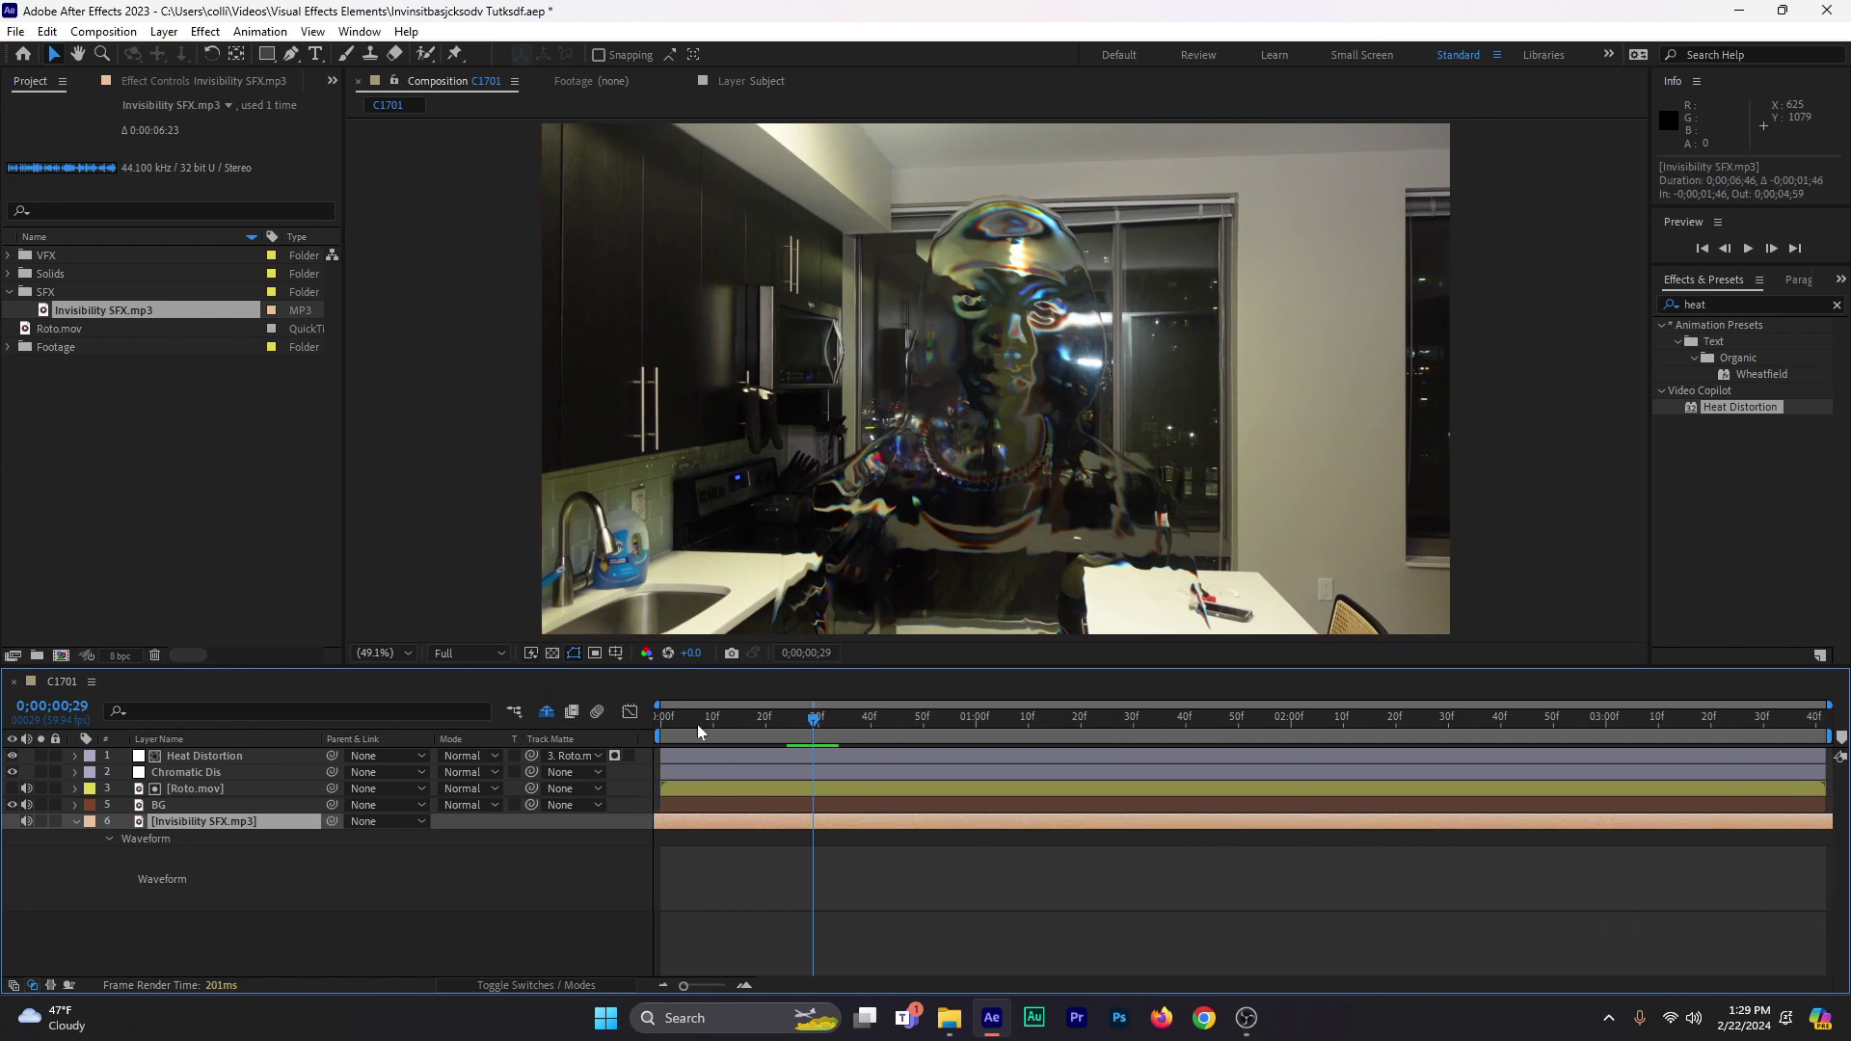
{"action": "left_click_drag", "start_coordinate": [697, 725], "coordinate": [660, 725]}
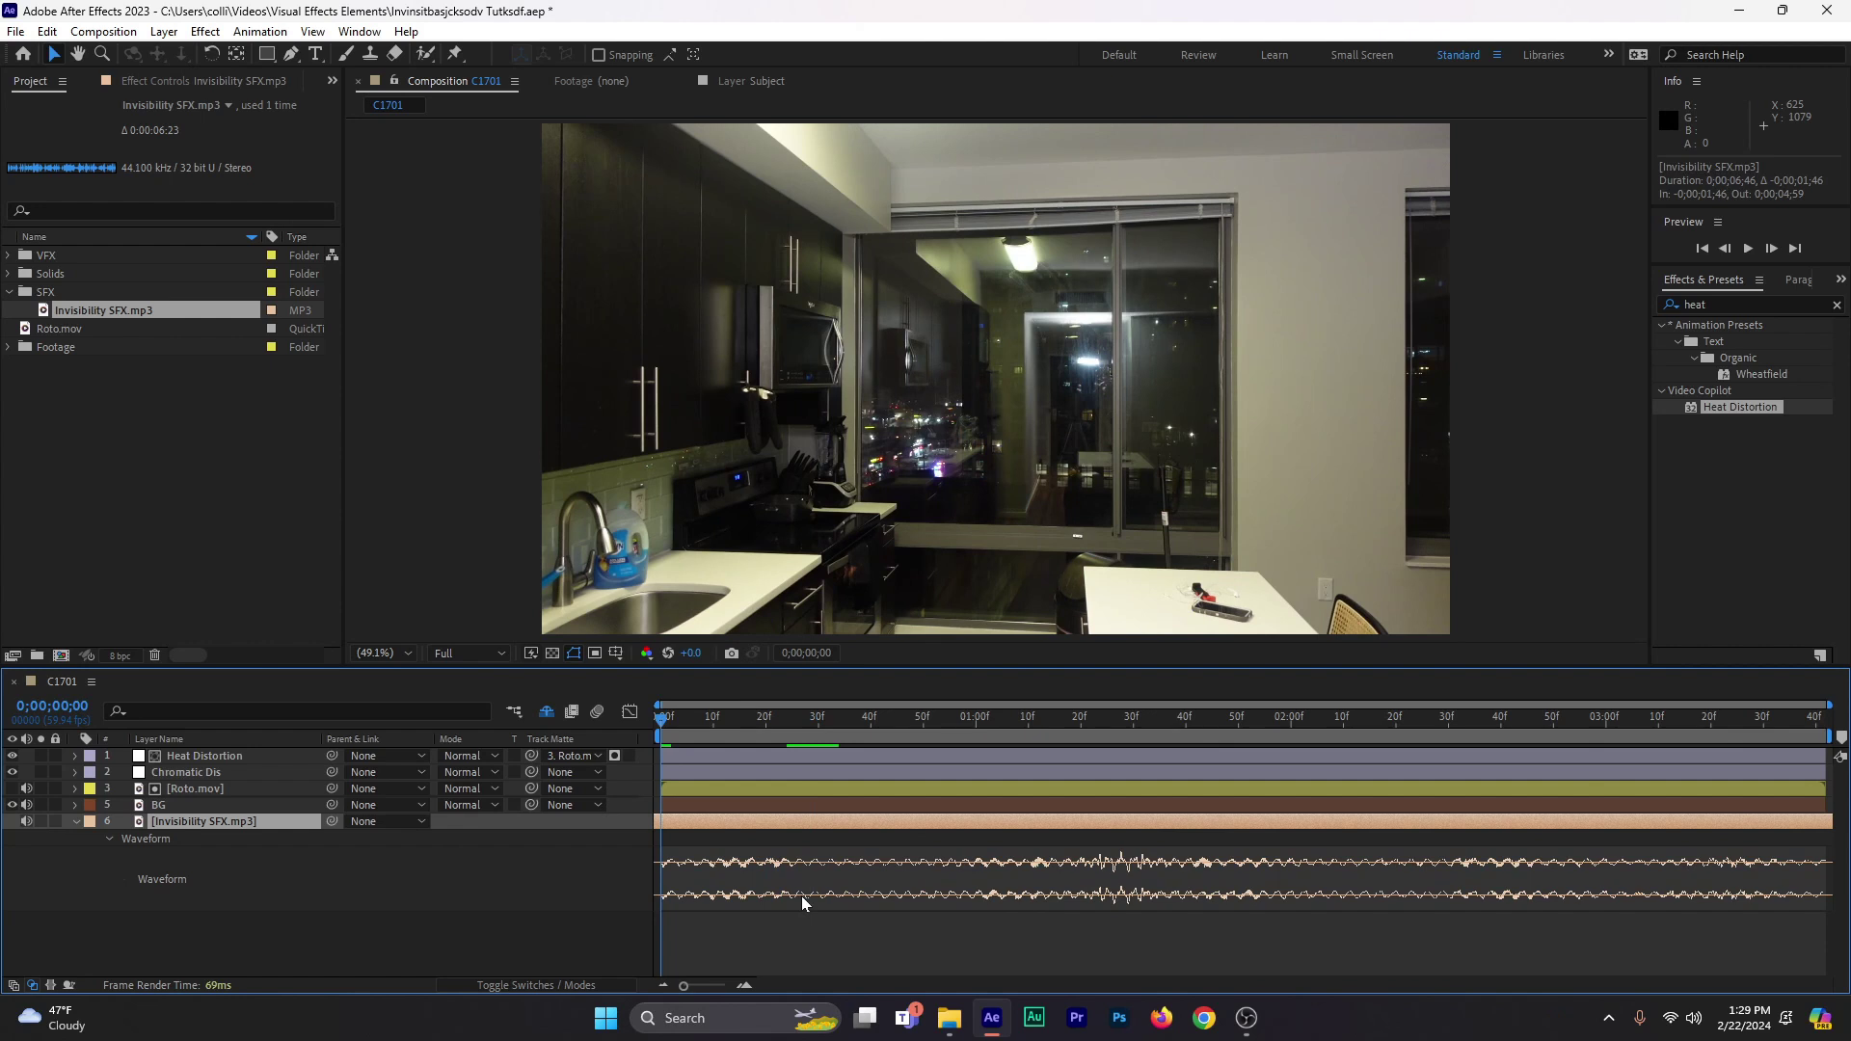
{"action": "key", "text": "space"}
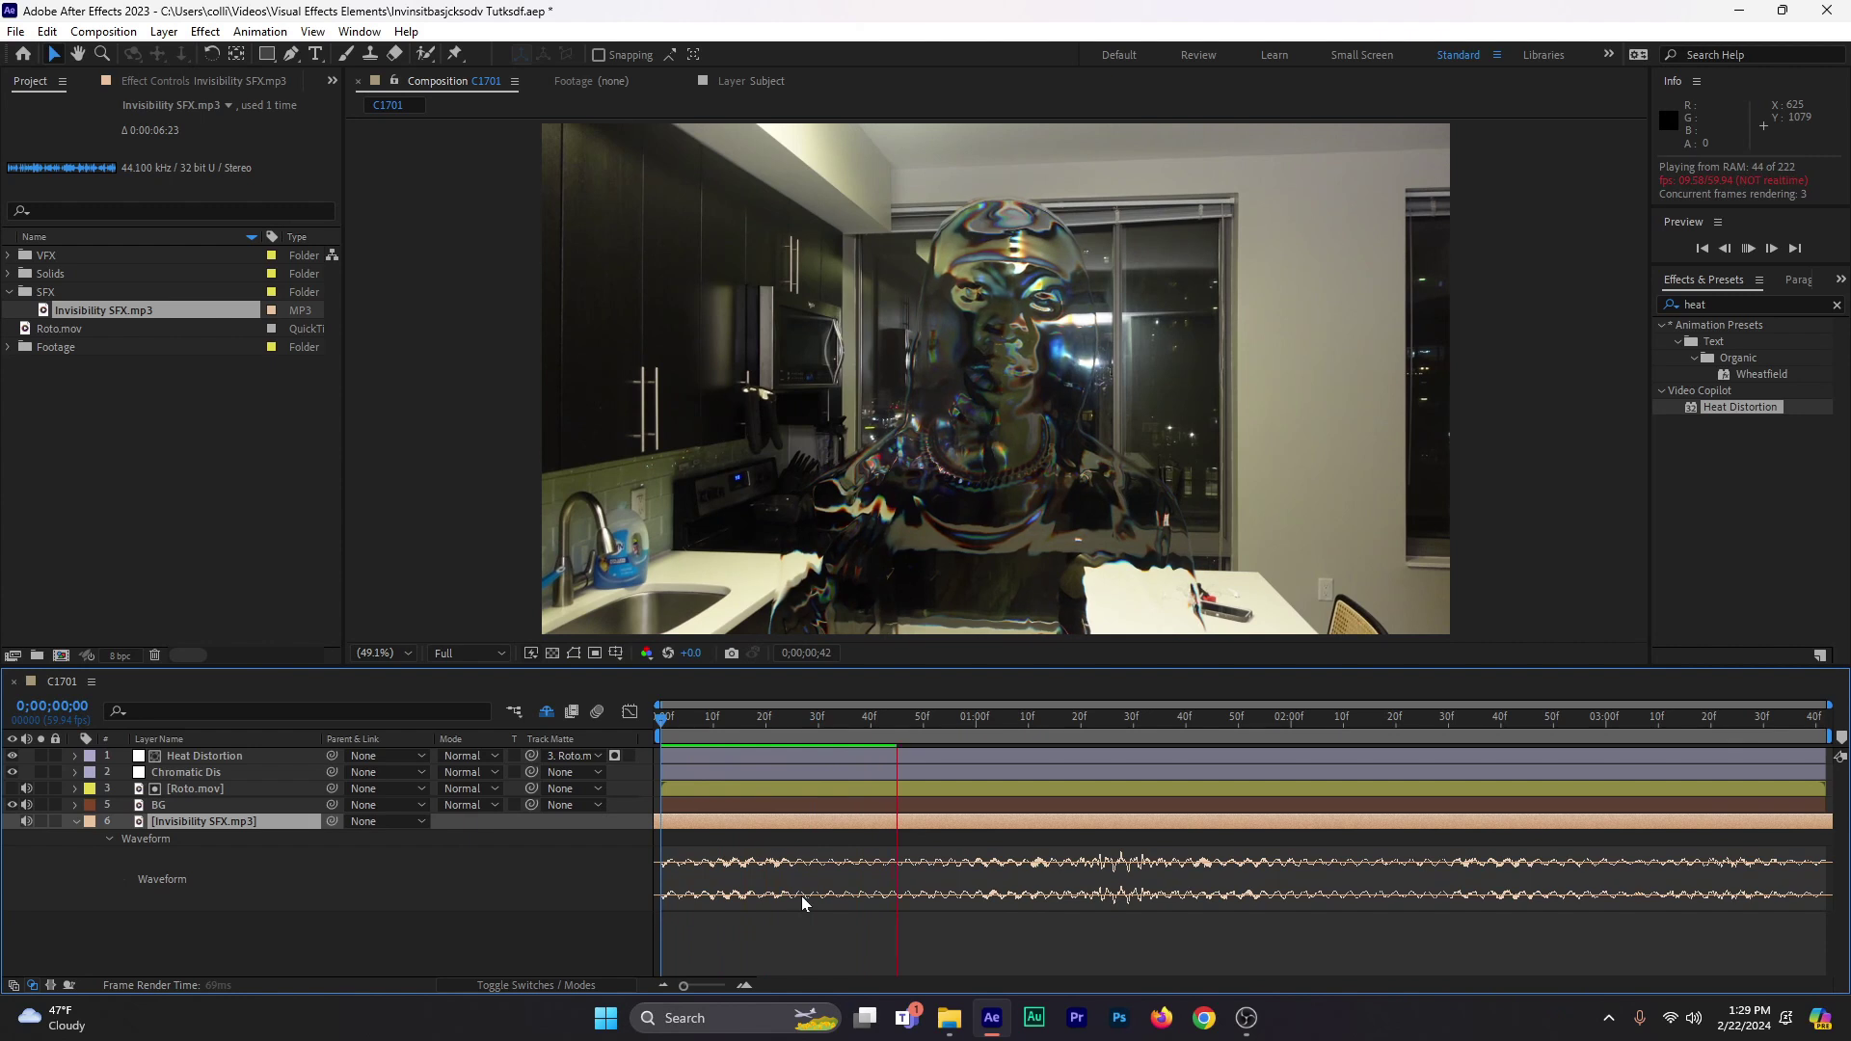
- Reduce the composition preview resolution to Quarter and play it from the start with the sound effect
{"action": "left_click", "coordinate": [468, 653]}
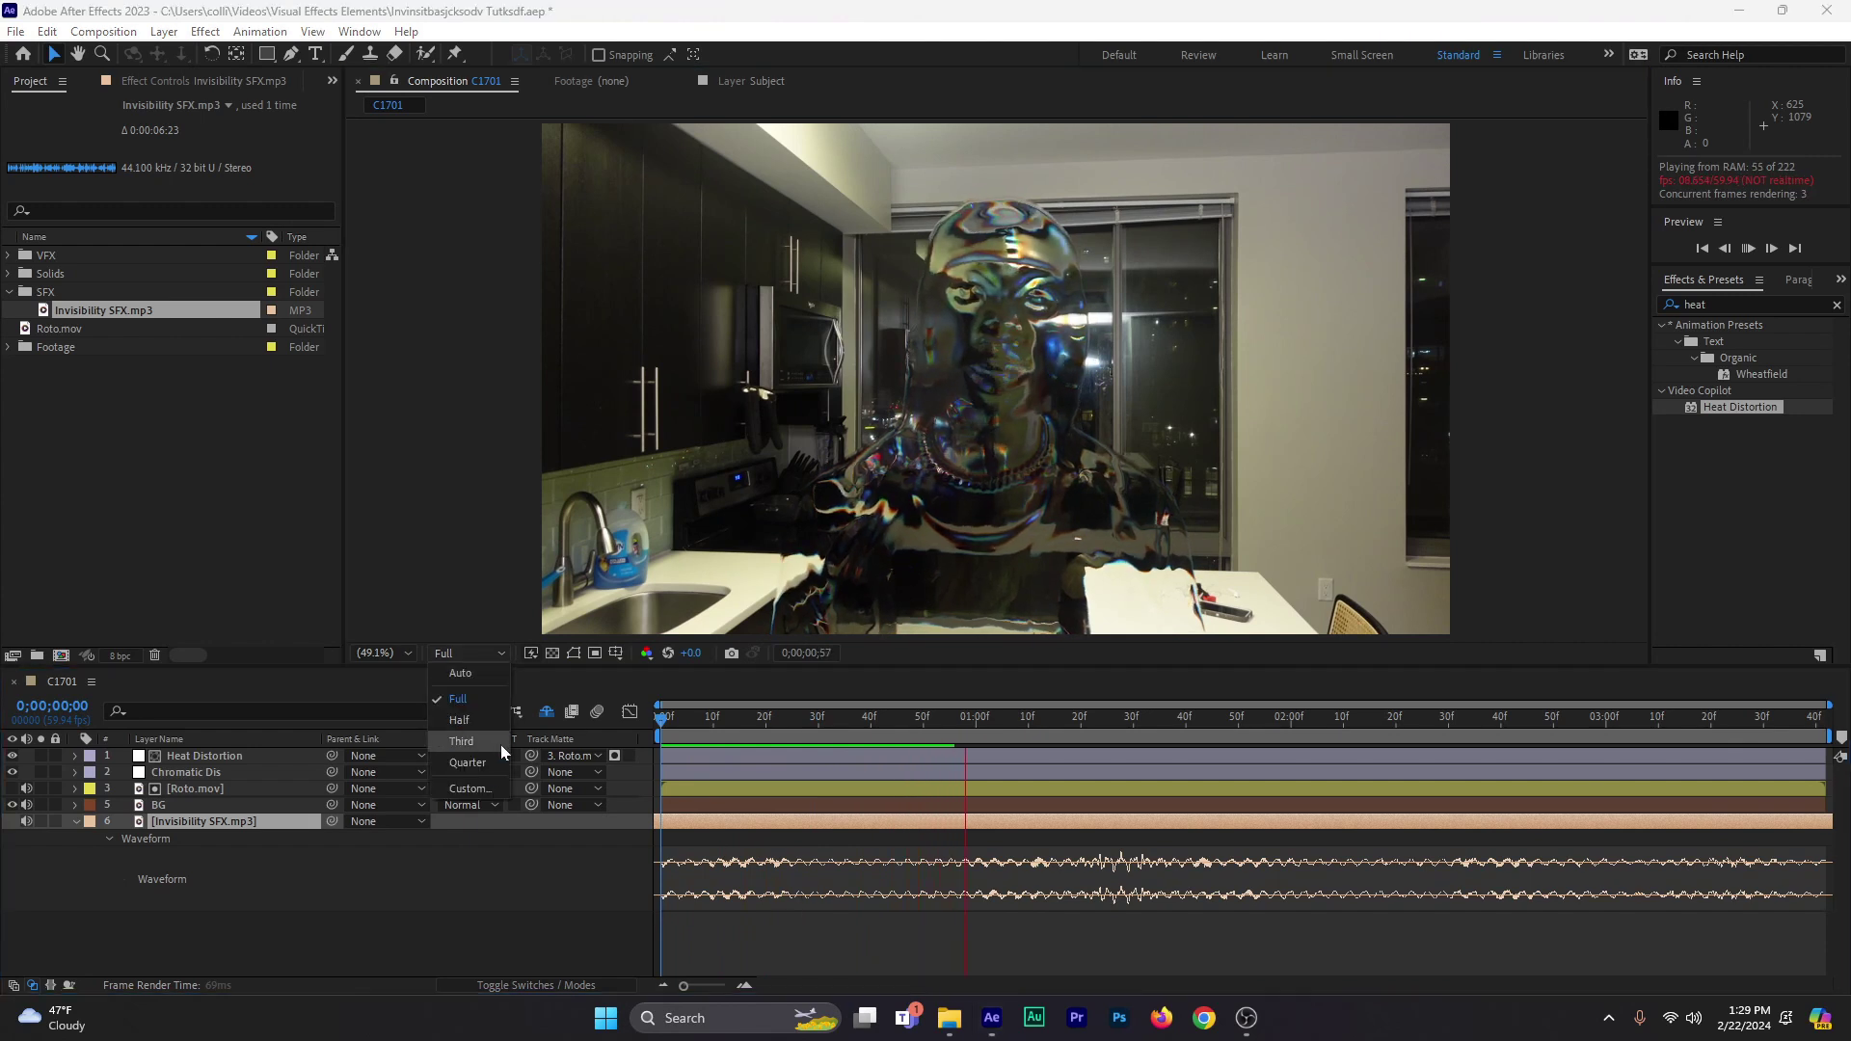
{"action": "left_click", "coordinate": [468, 763]}
{"action": "left_click", "coordinate": [664, 725]}
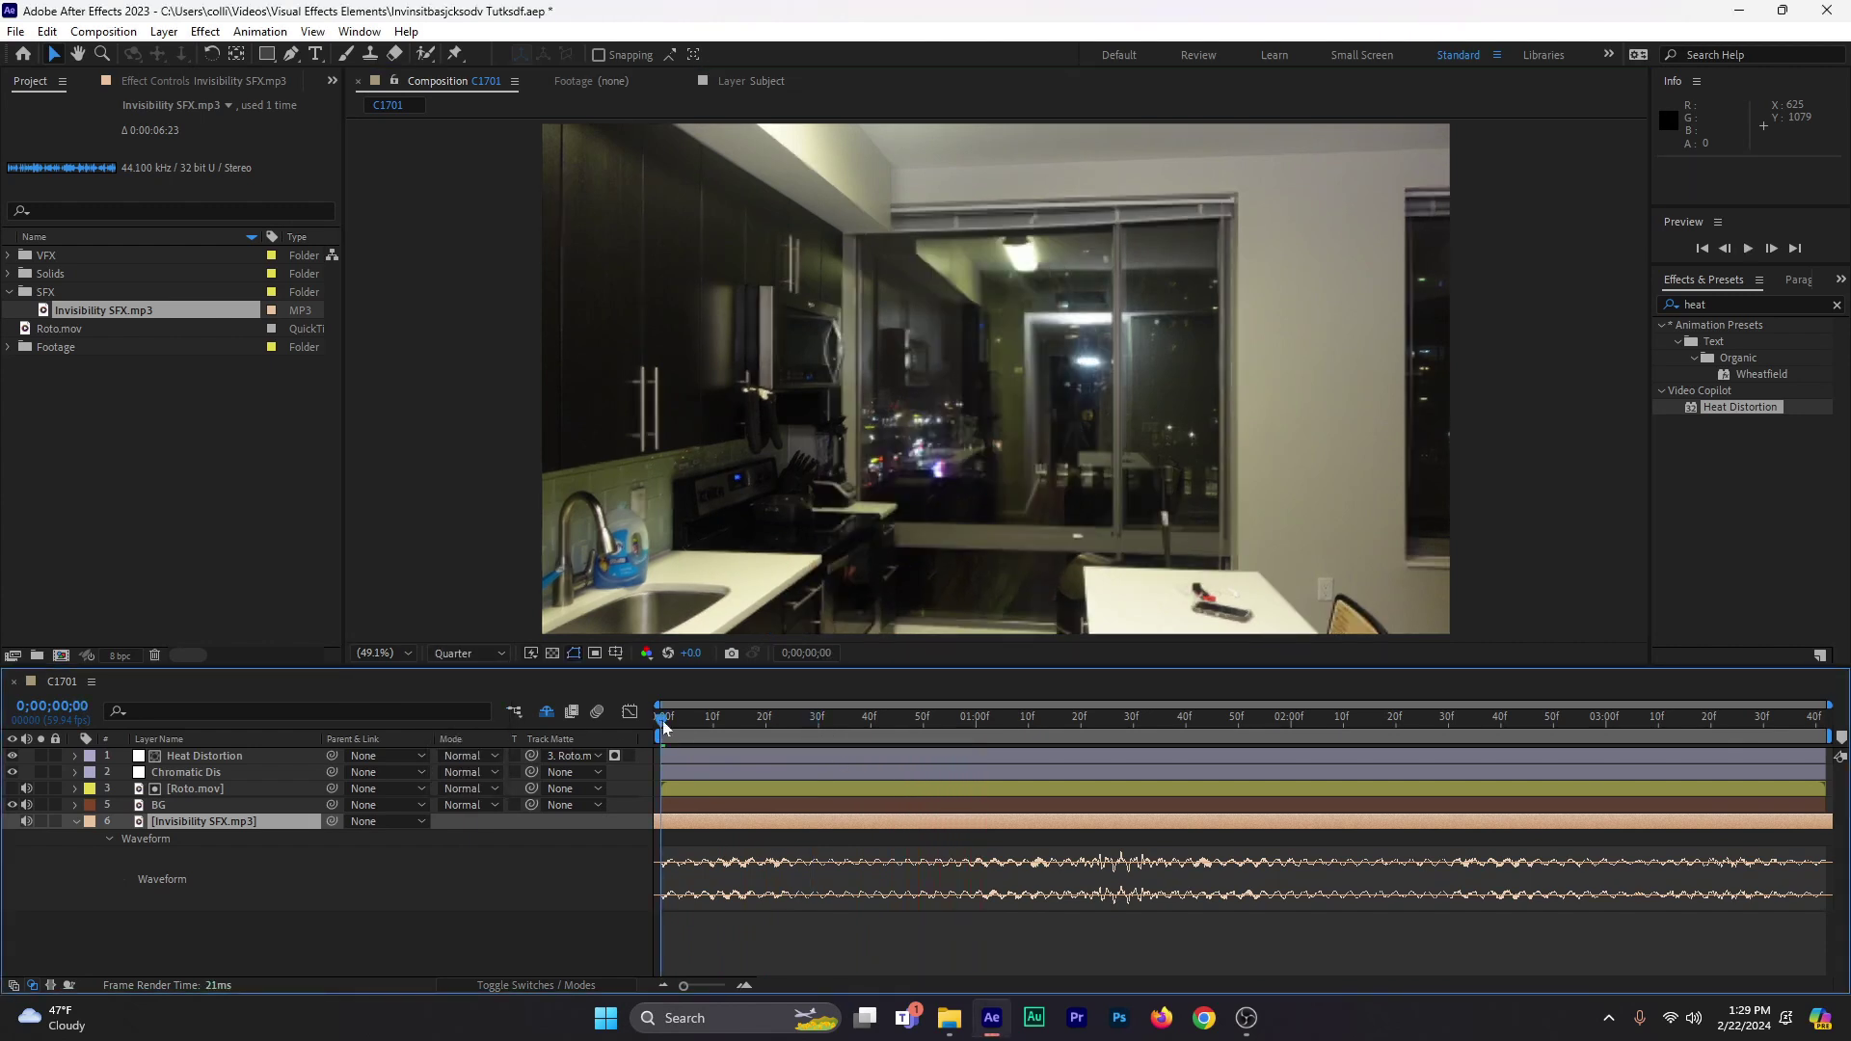
{"action": "key", "text": "space"}
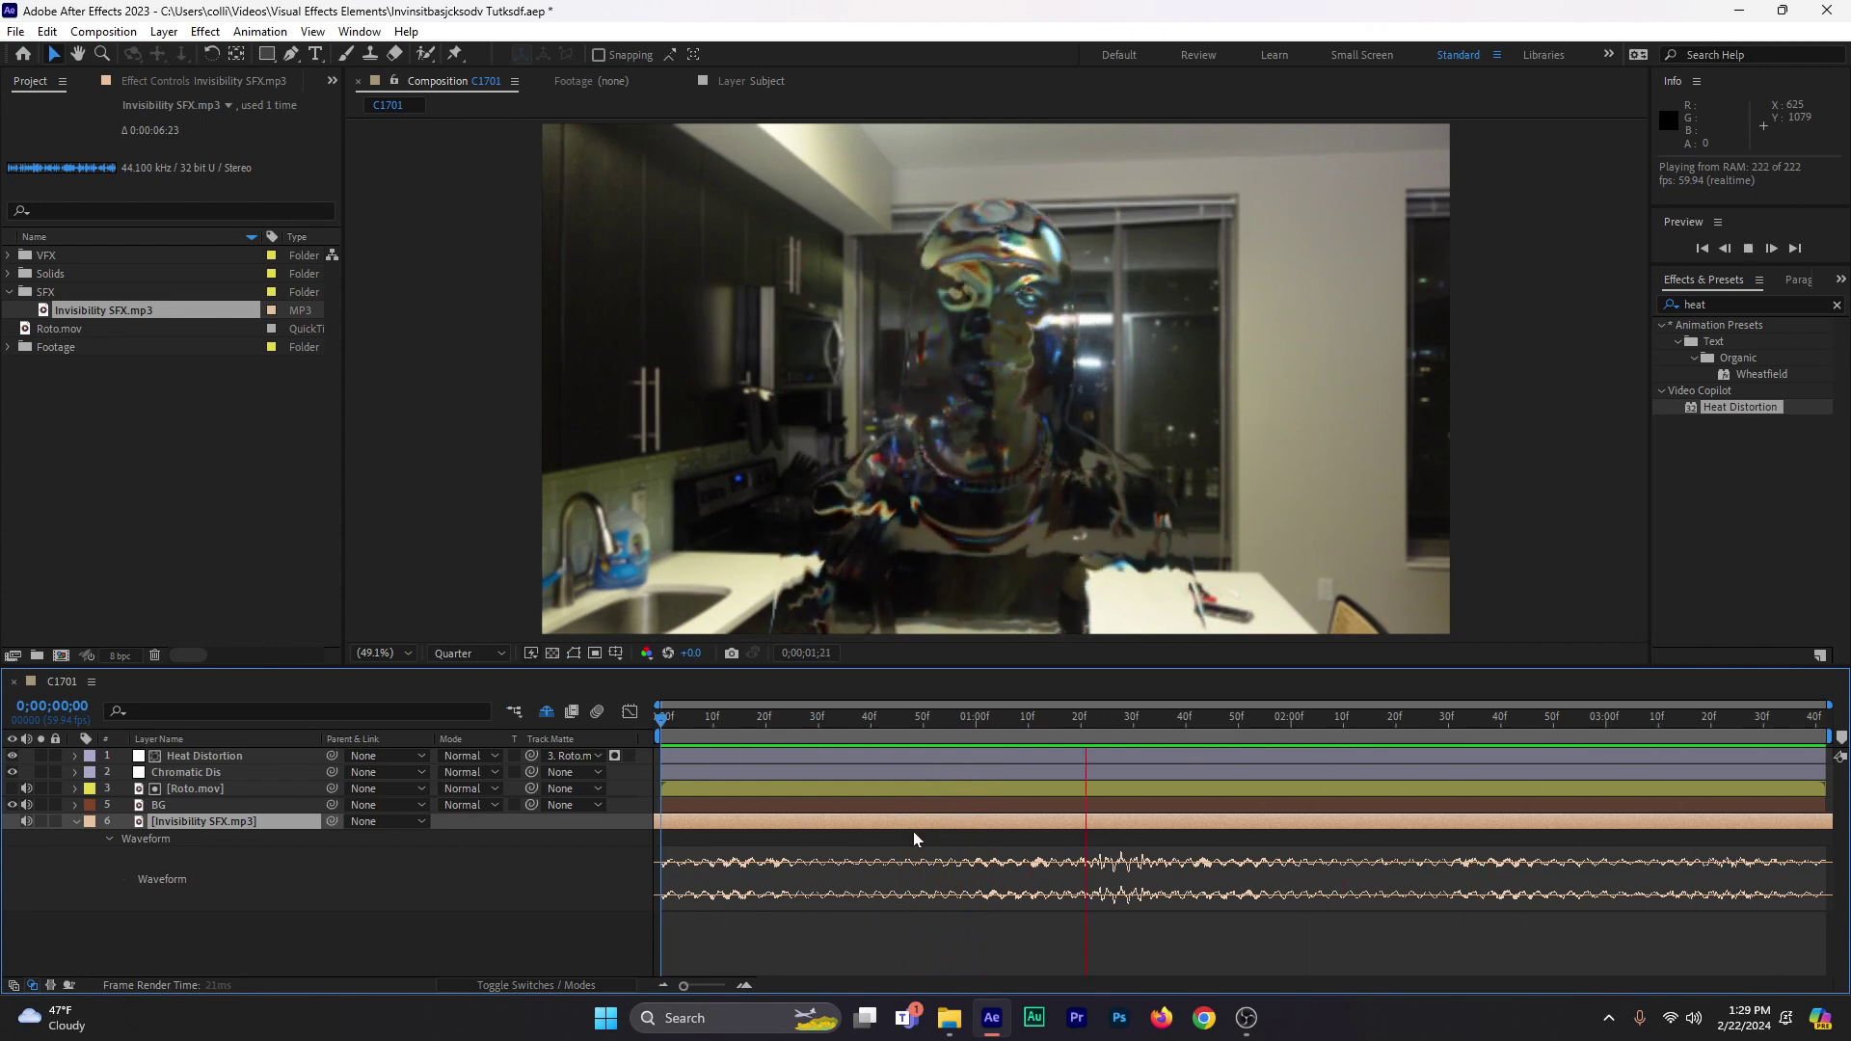
{"action": "key", "text": "space"}
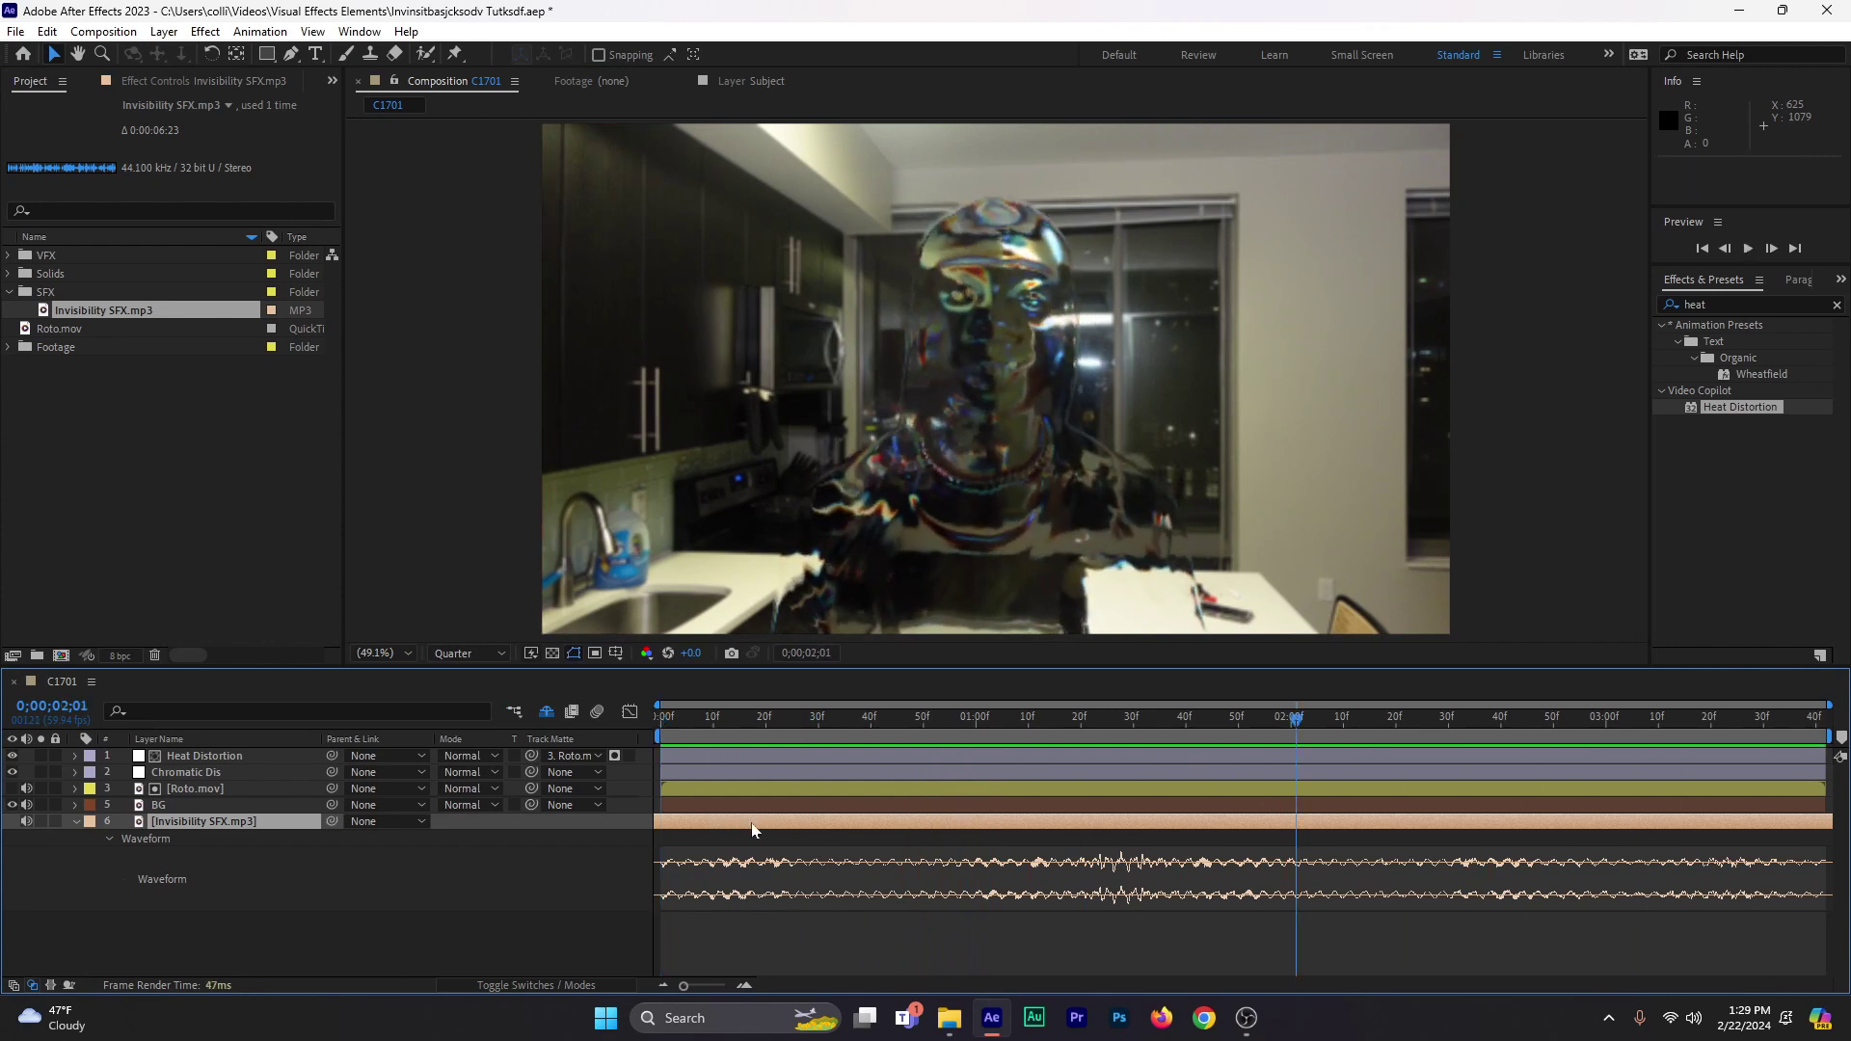
- Move the Invisibility SFX.mp3 layer back to start at 0;00;00;00 and preview the composition from the start
{"action": "left_click_drag", "start_coordinate": [753, 829], "coordinate": [1289, 870]}
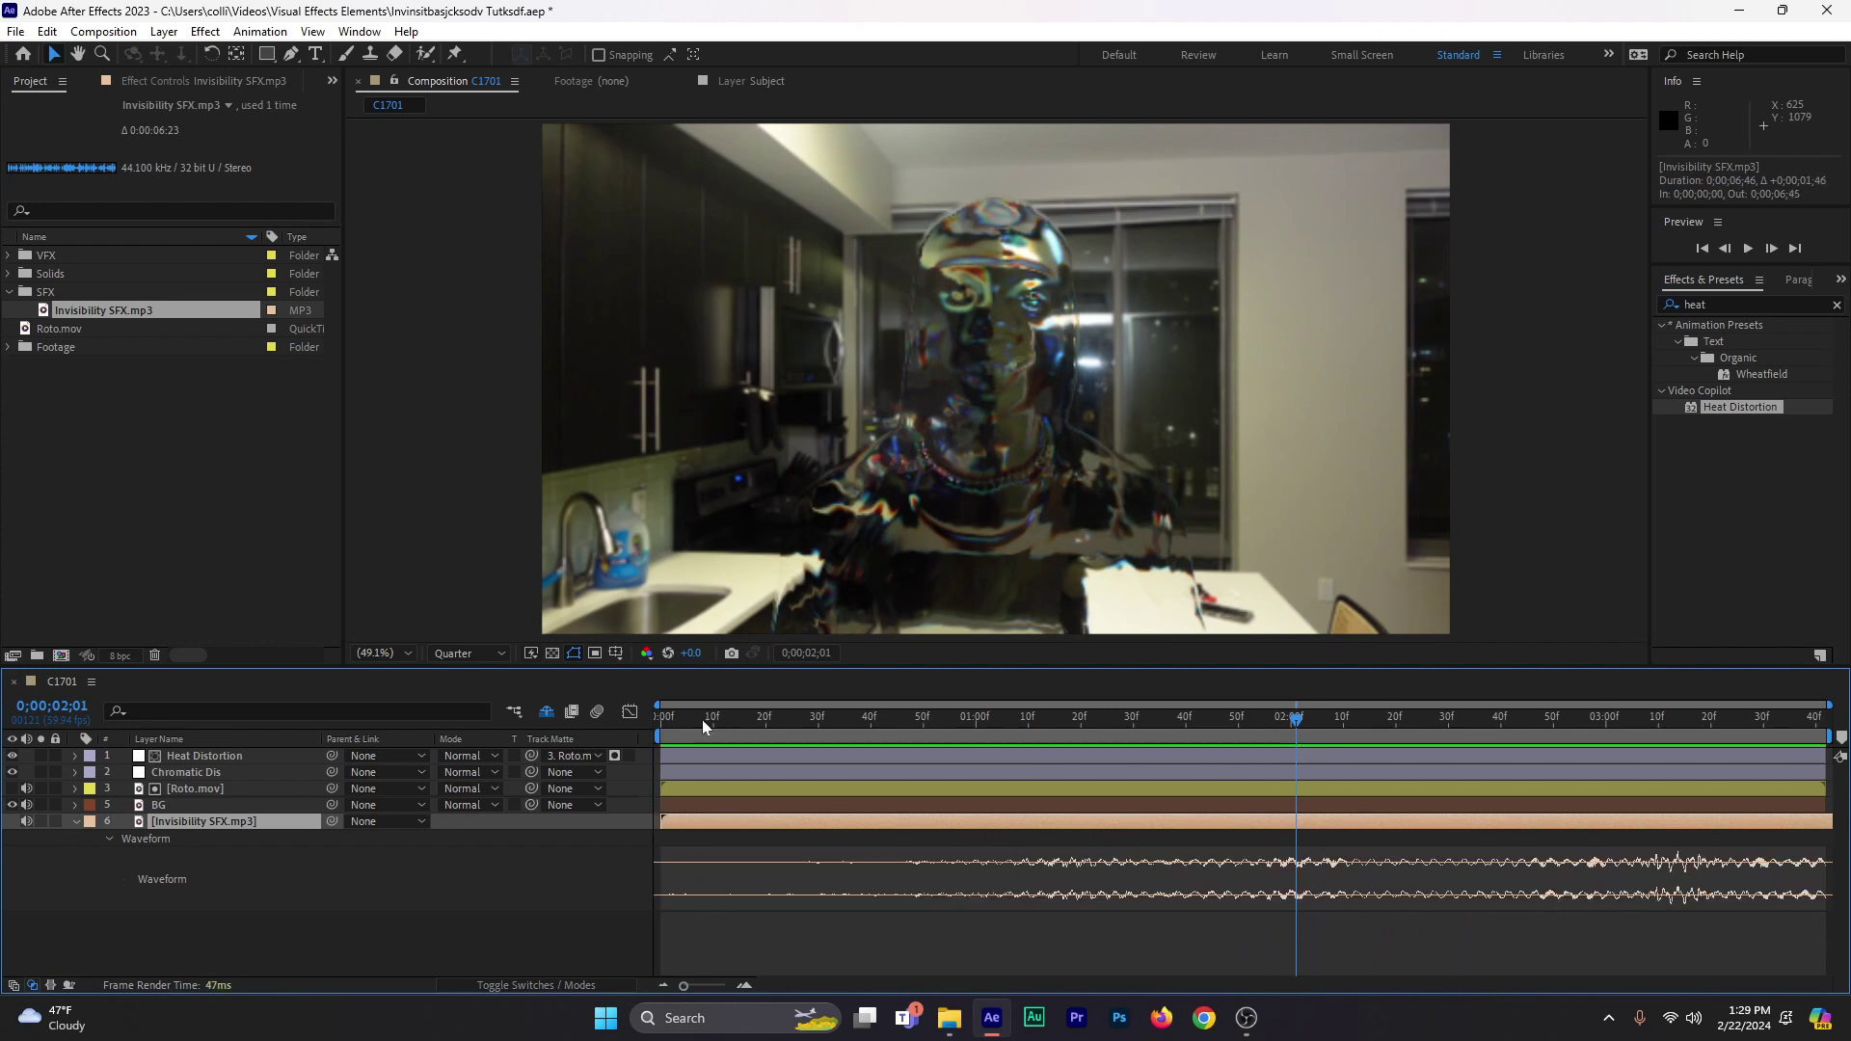
{"action": "key", "text": "Home"}
{"action": "key", "text": "space"}
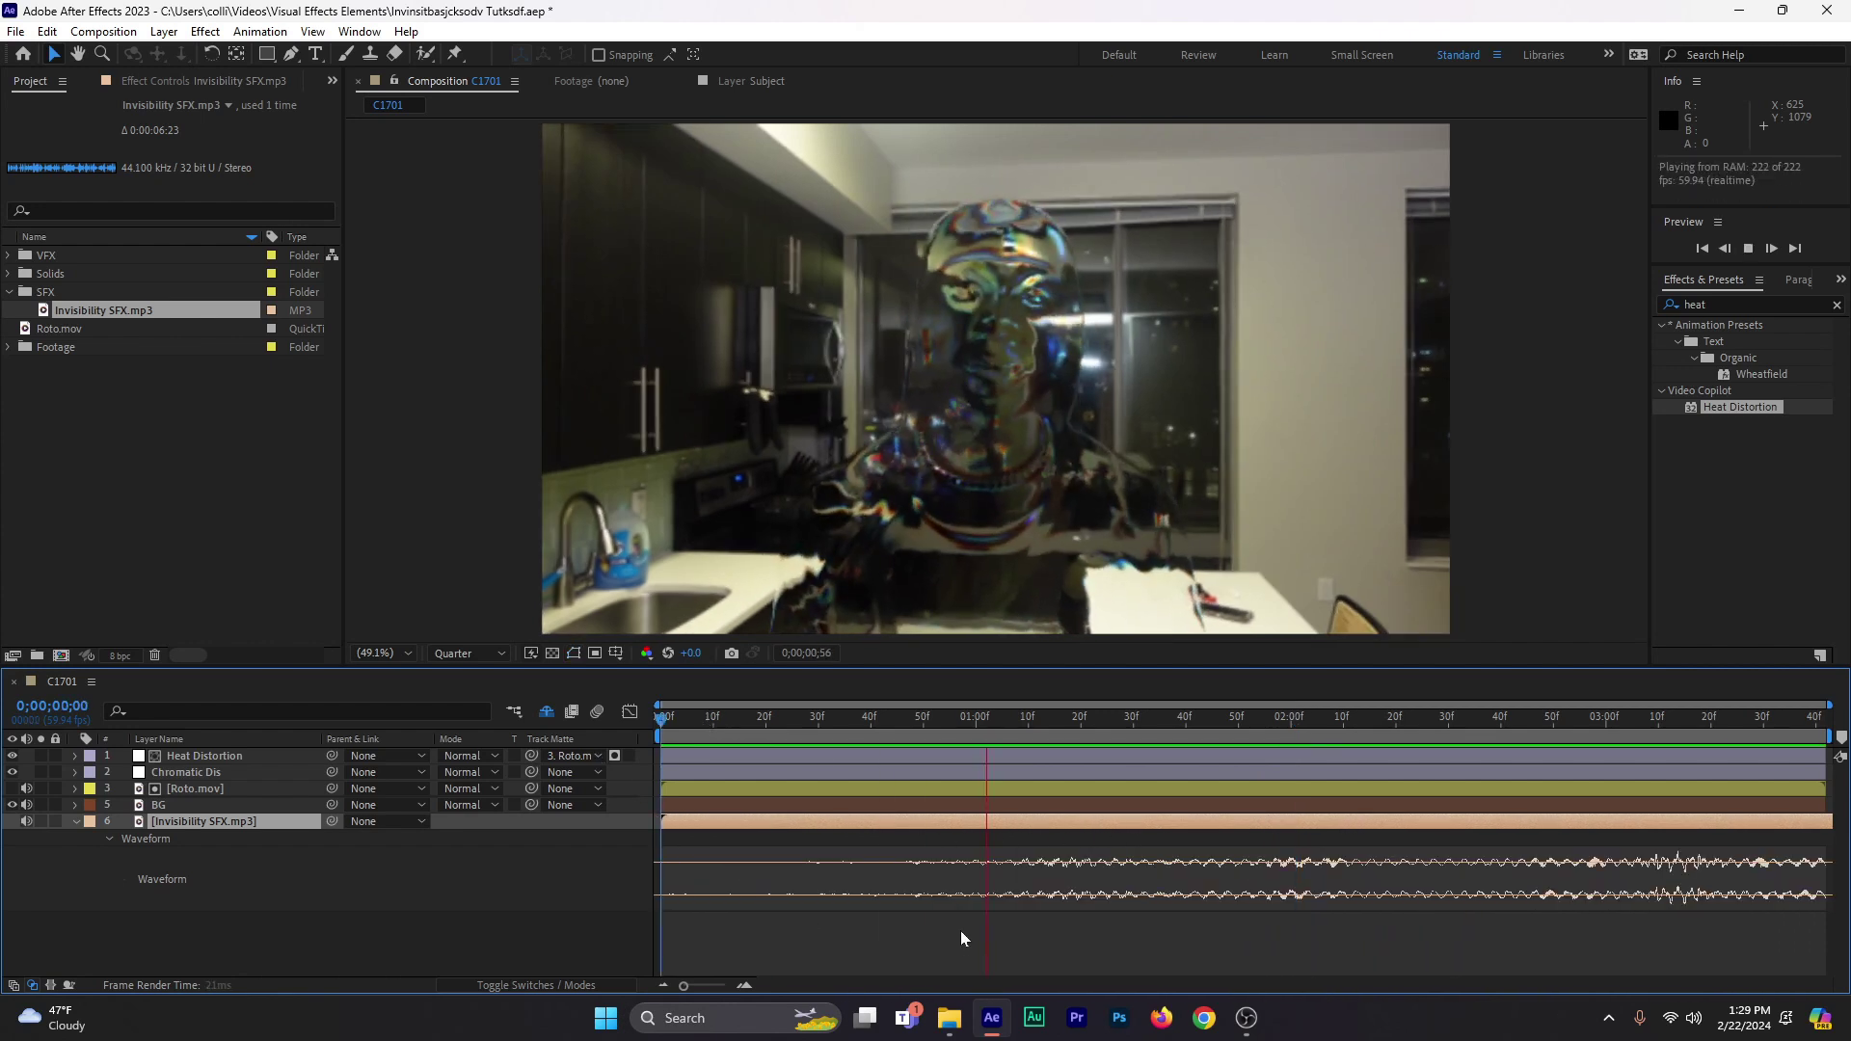
- Shift the Invisibility SFX.mp3 layer less than a second earlier and preview its timing from the start
{"action": "key", "text": "space"}
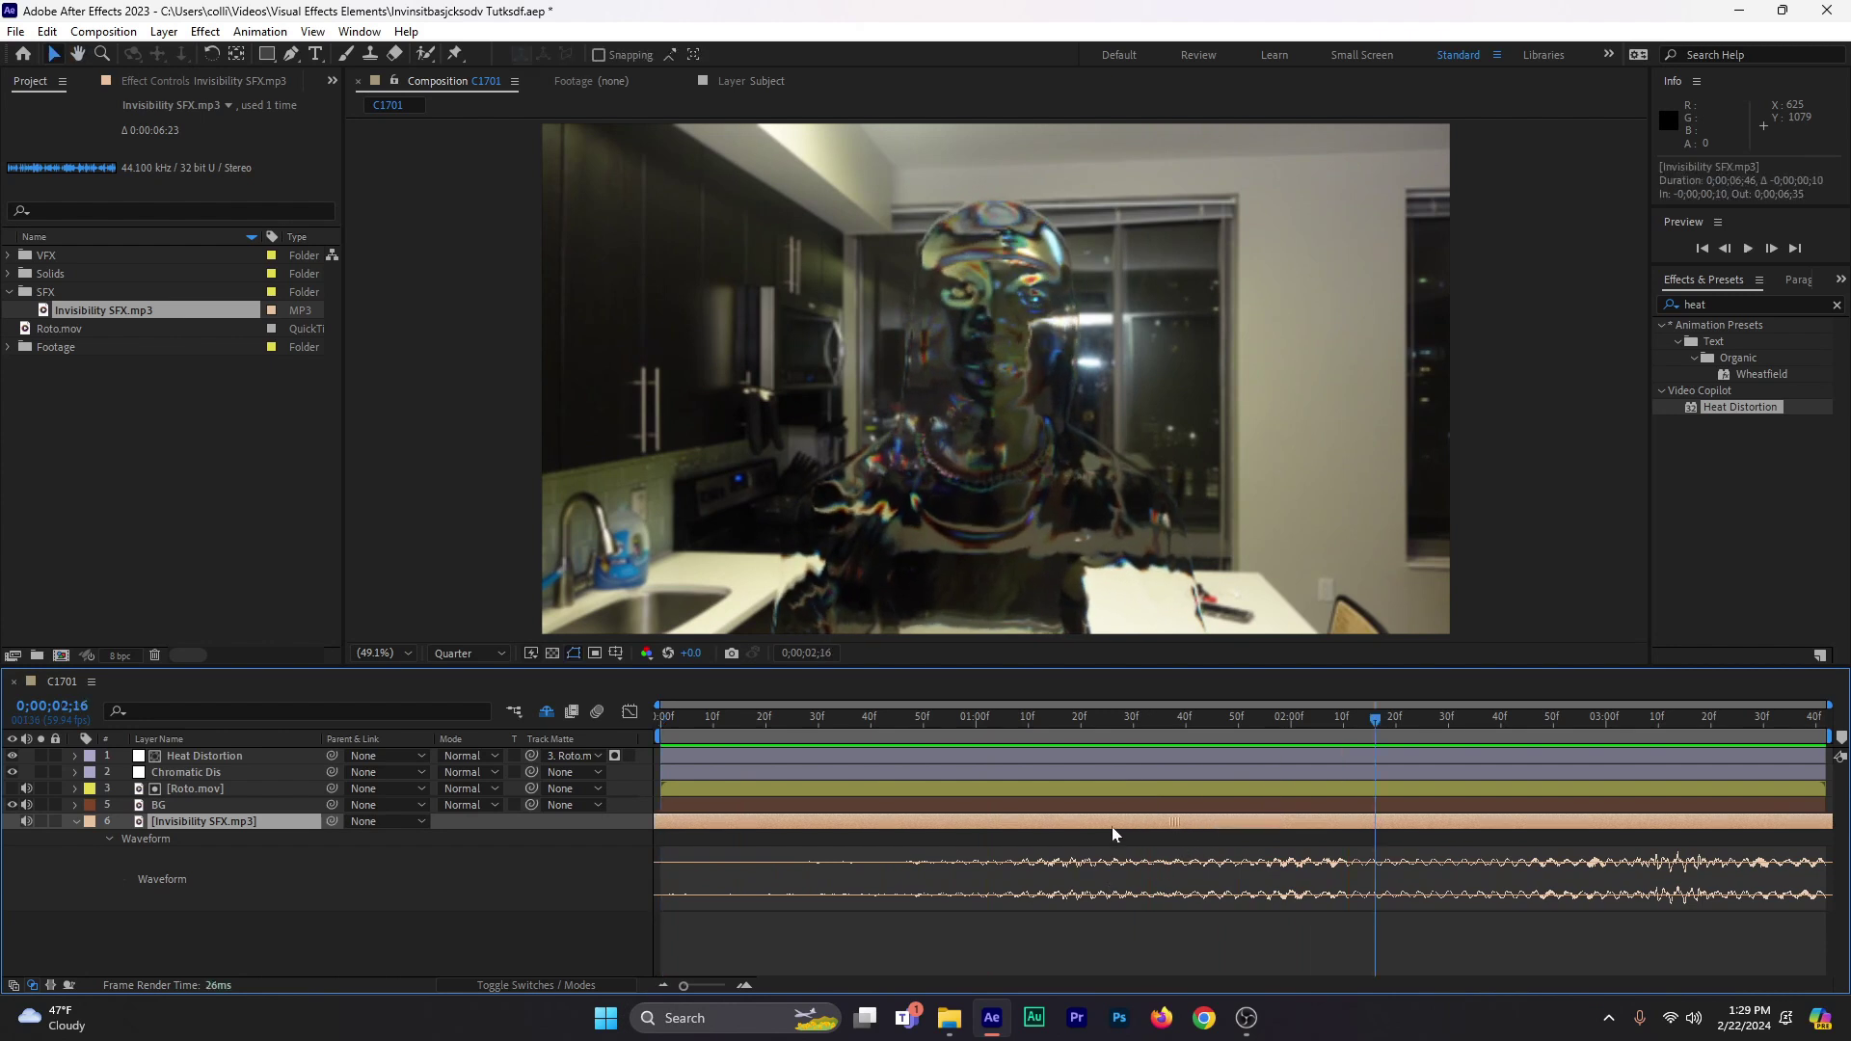
{"action": "left_click", "coordinate": [661, 718]}
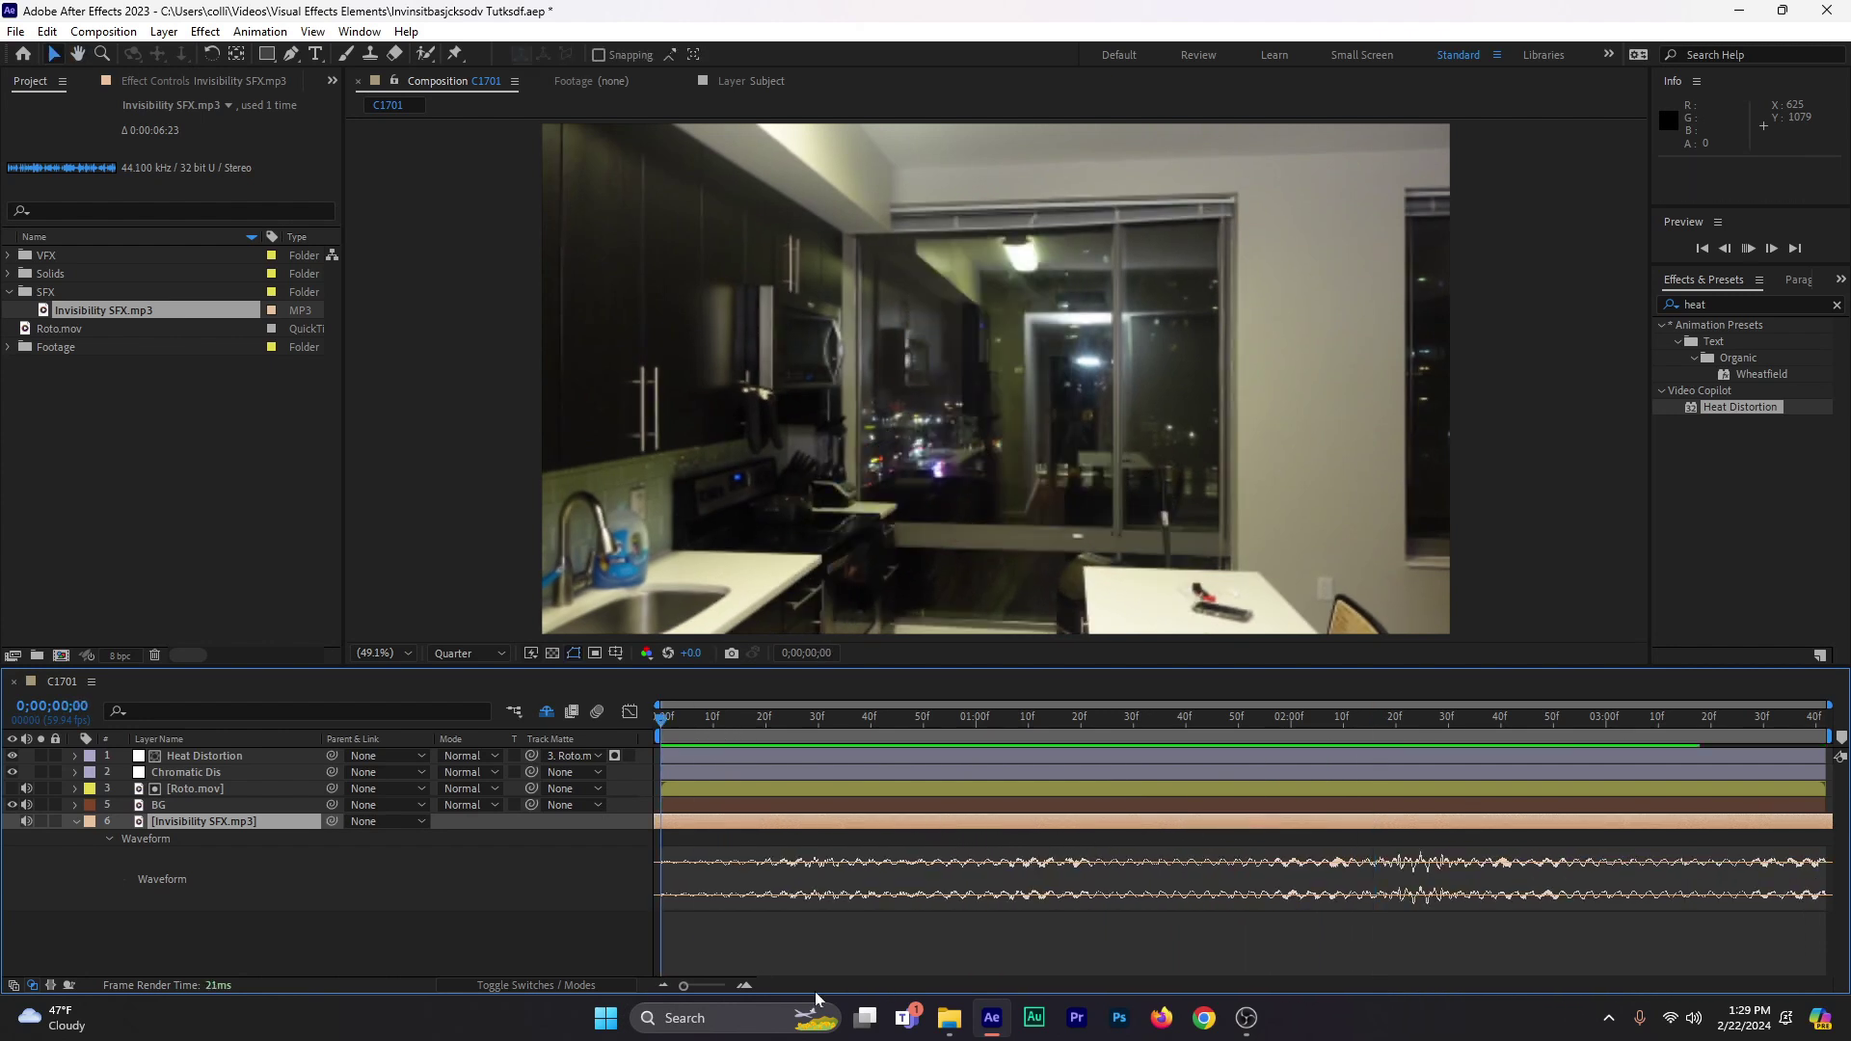
{"action": "key", "text": "space"}
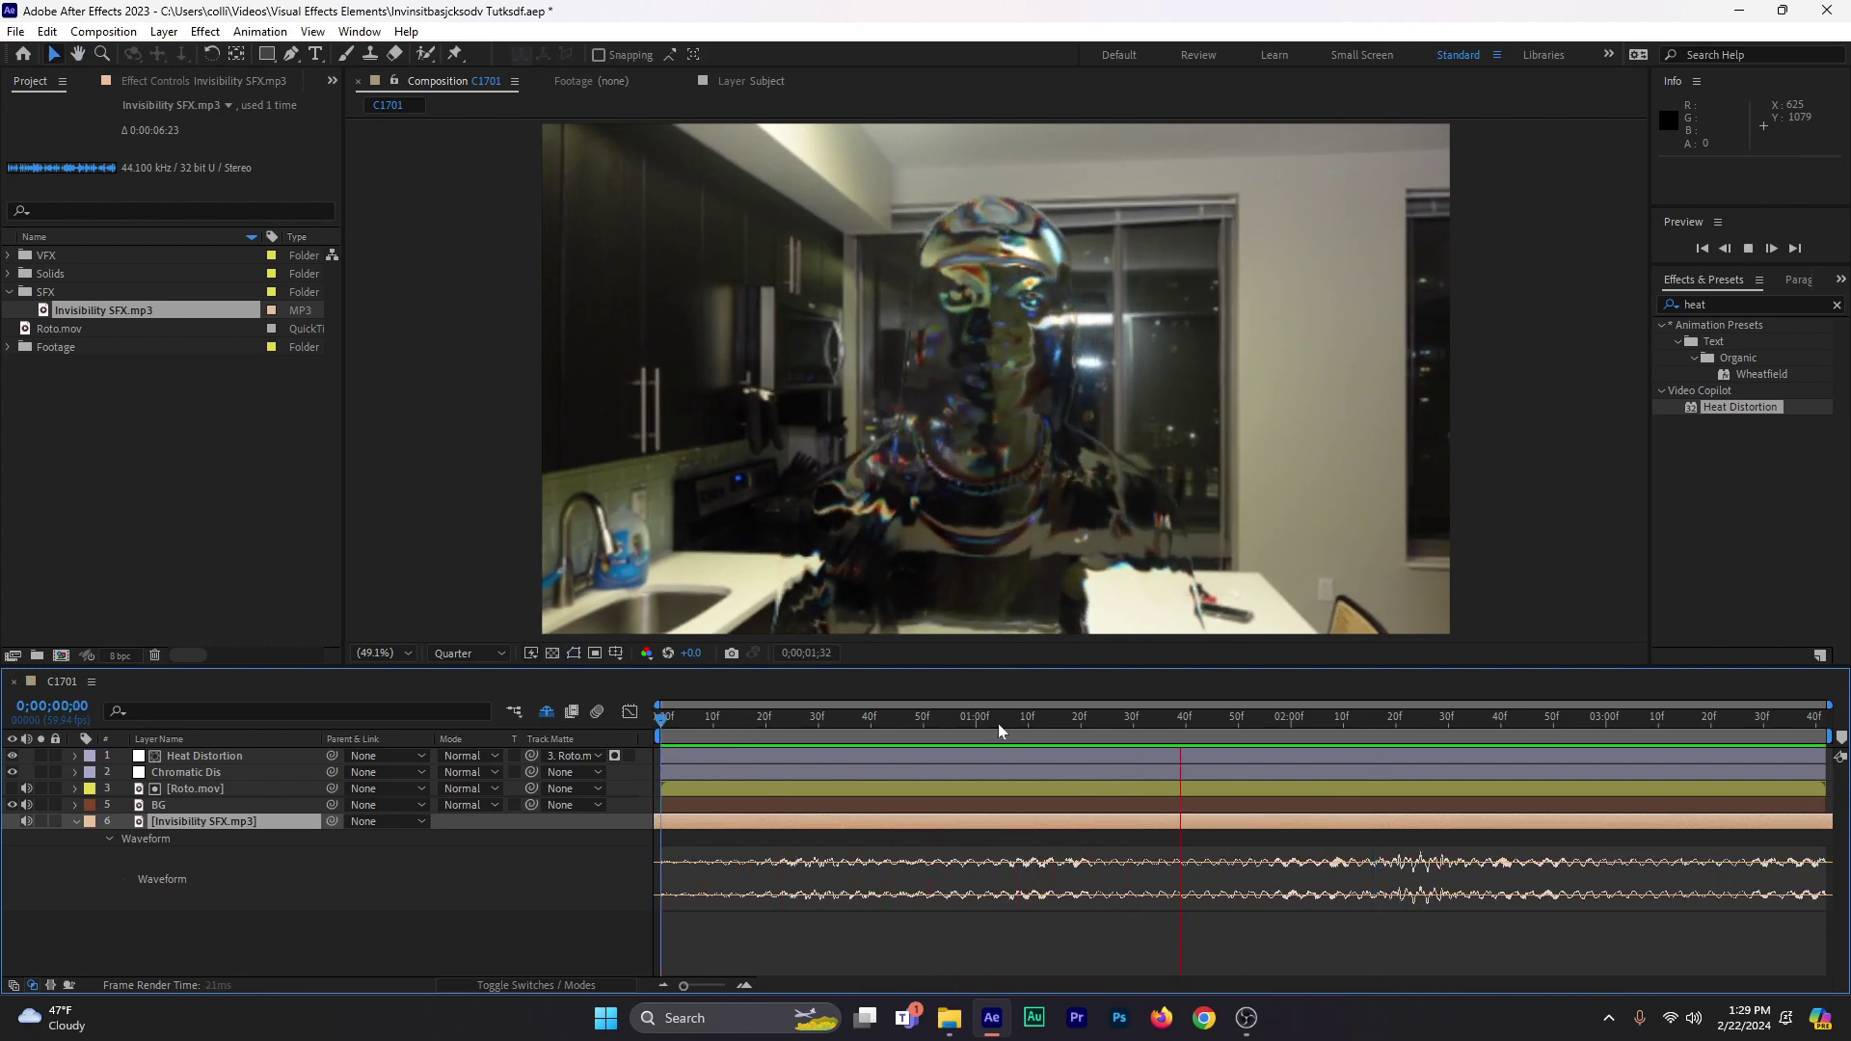
- Fade out the Invisibility SFX.mp3 layer by keyframing Audio Levels at 0;00;00;58 and setting them to -44.00 dB at 0;00;03;41
{"action": "left_click", "coordinate": [968, 723]}
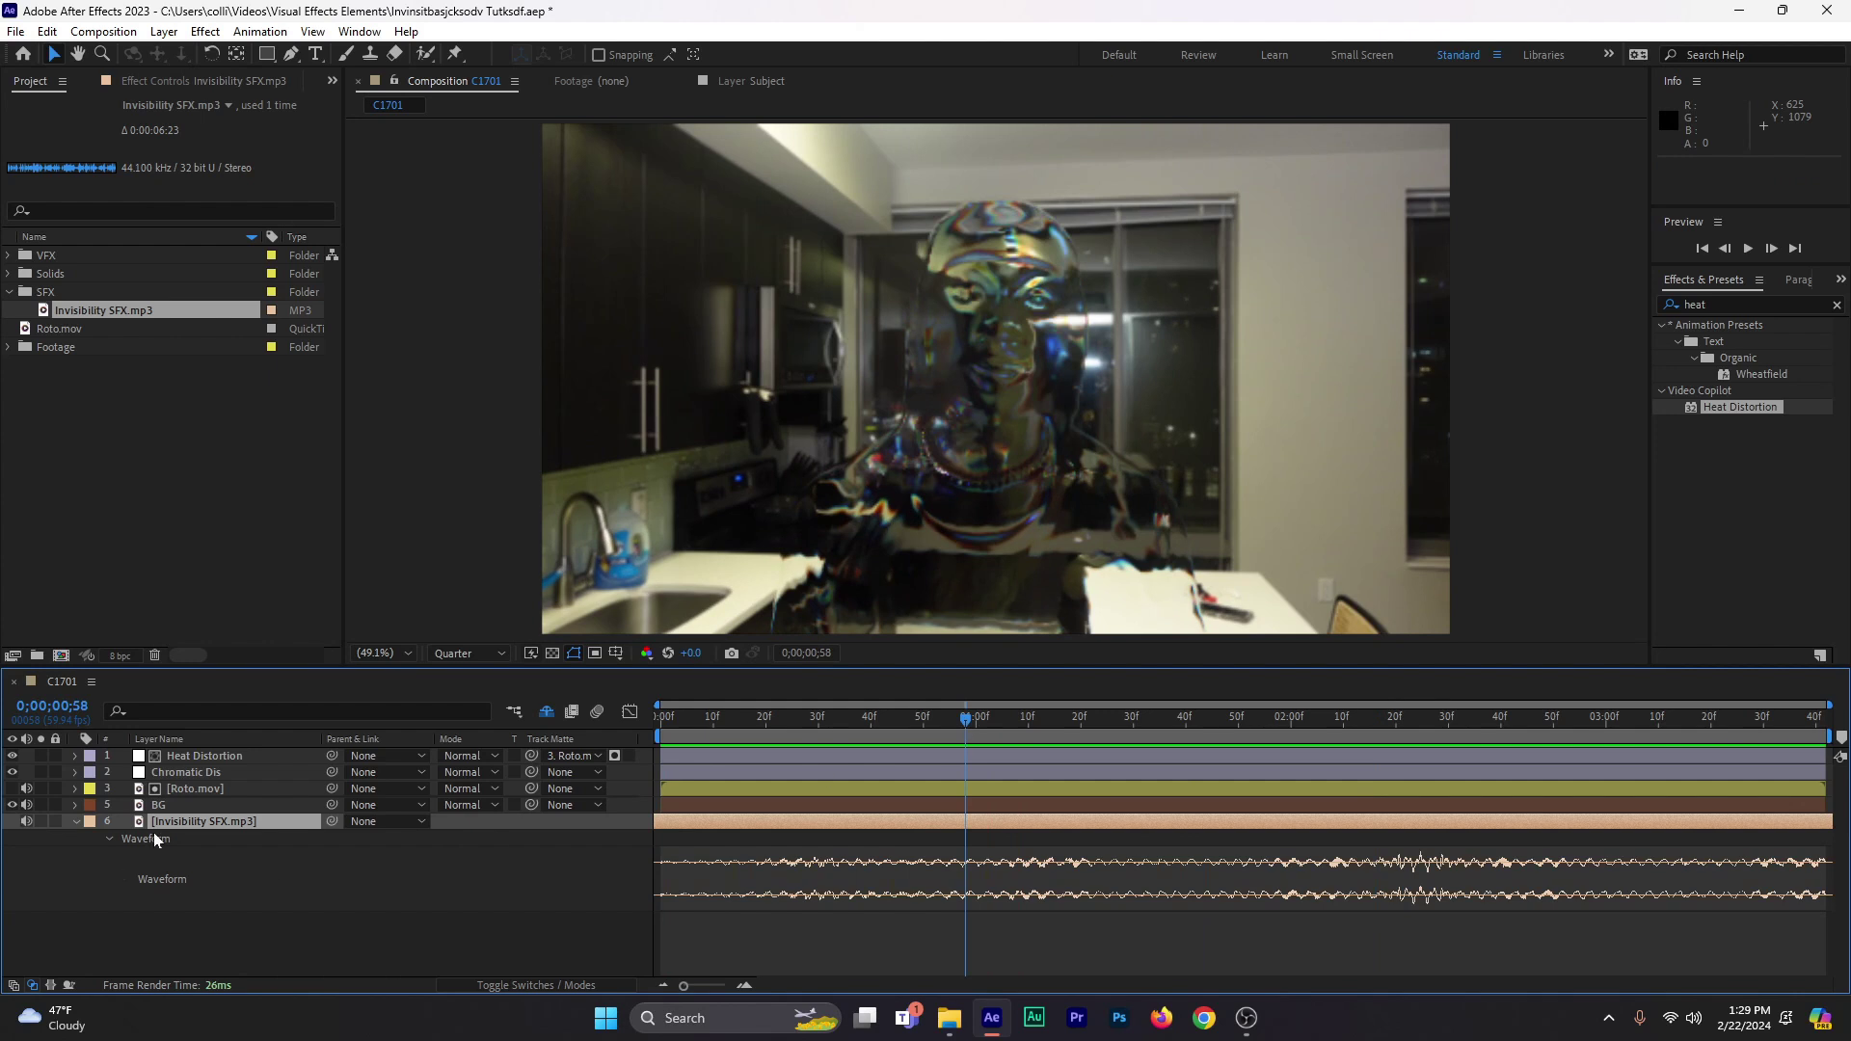
{"action": "key", "text": "l"}
{"action": "left_click", "coordinate": [123, 838]}
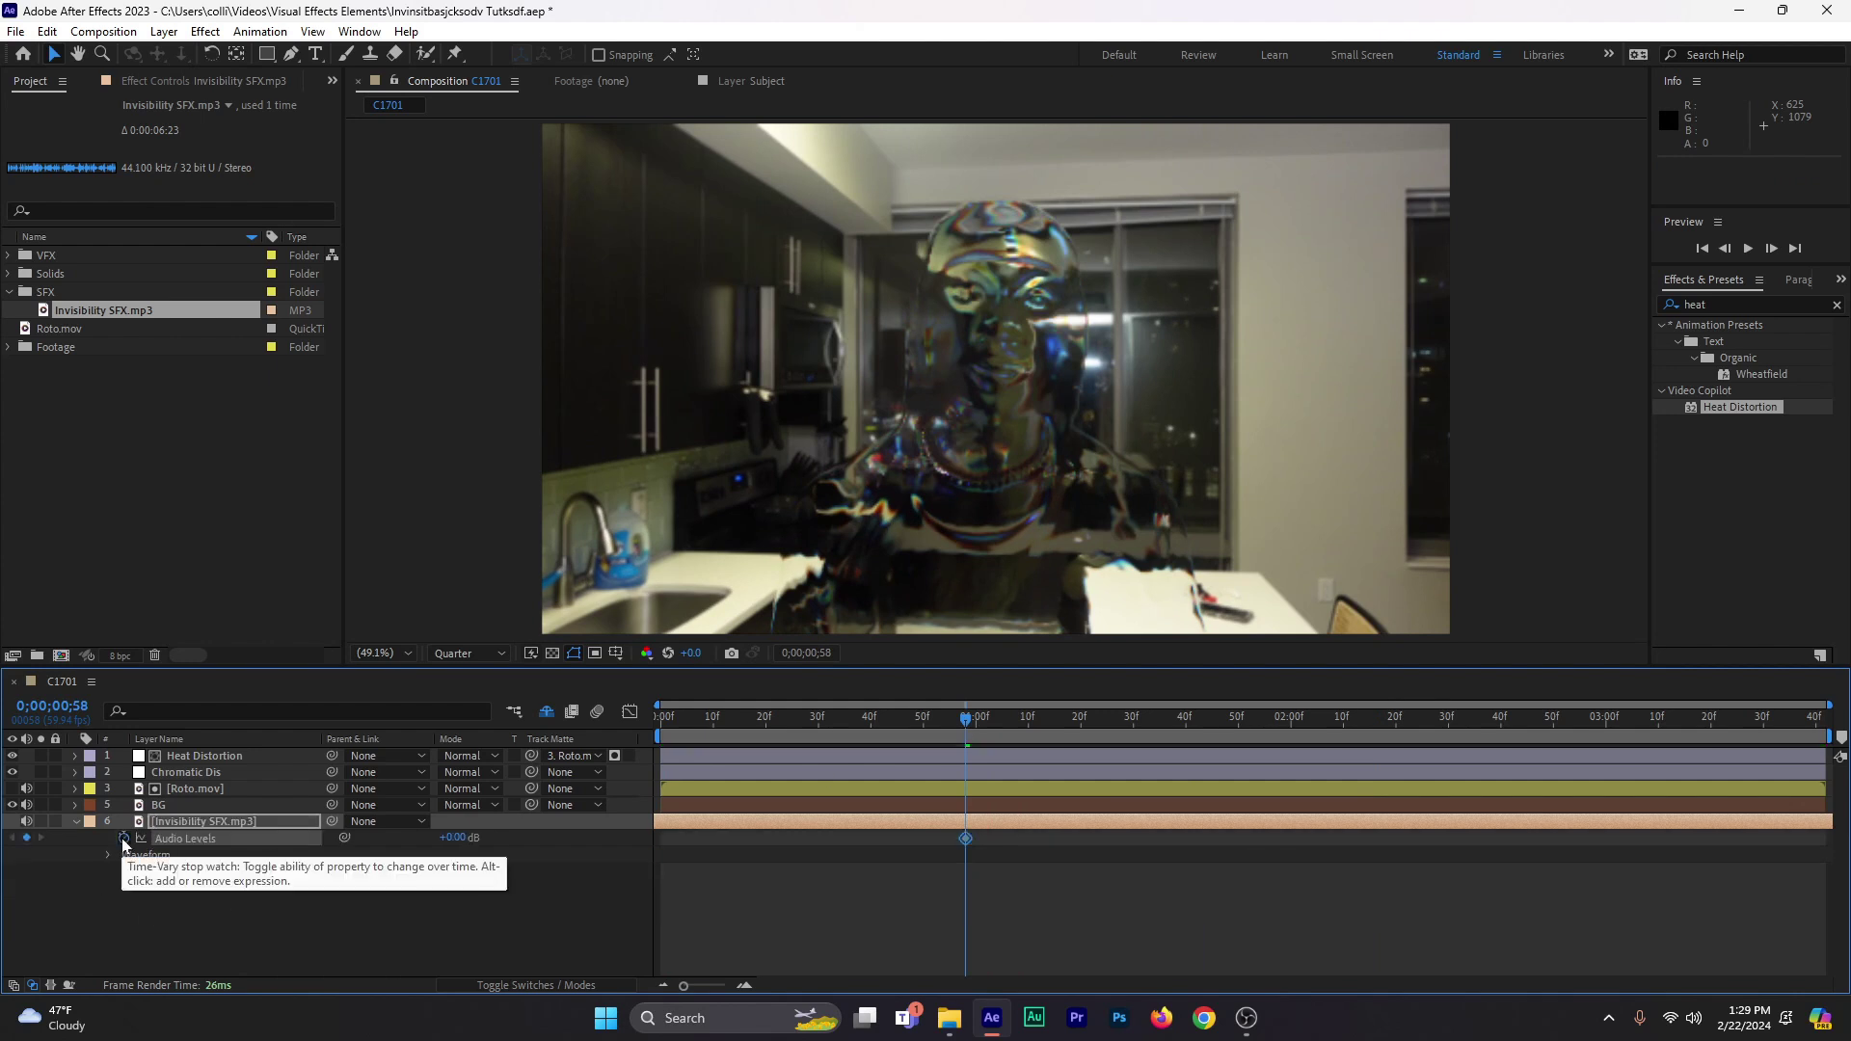
{"action": "left_click", "coordinate": [1608, 732]}
{"action": "left_click_drag", "start_coordinate": [1607, 733], "coordinate": [1820, 733]}
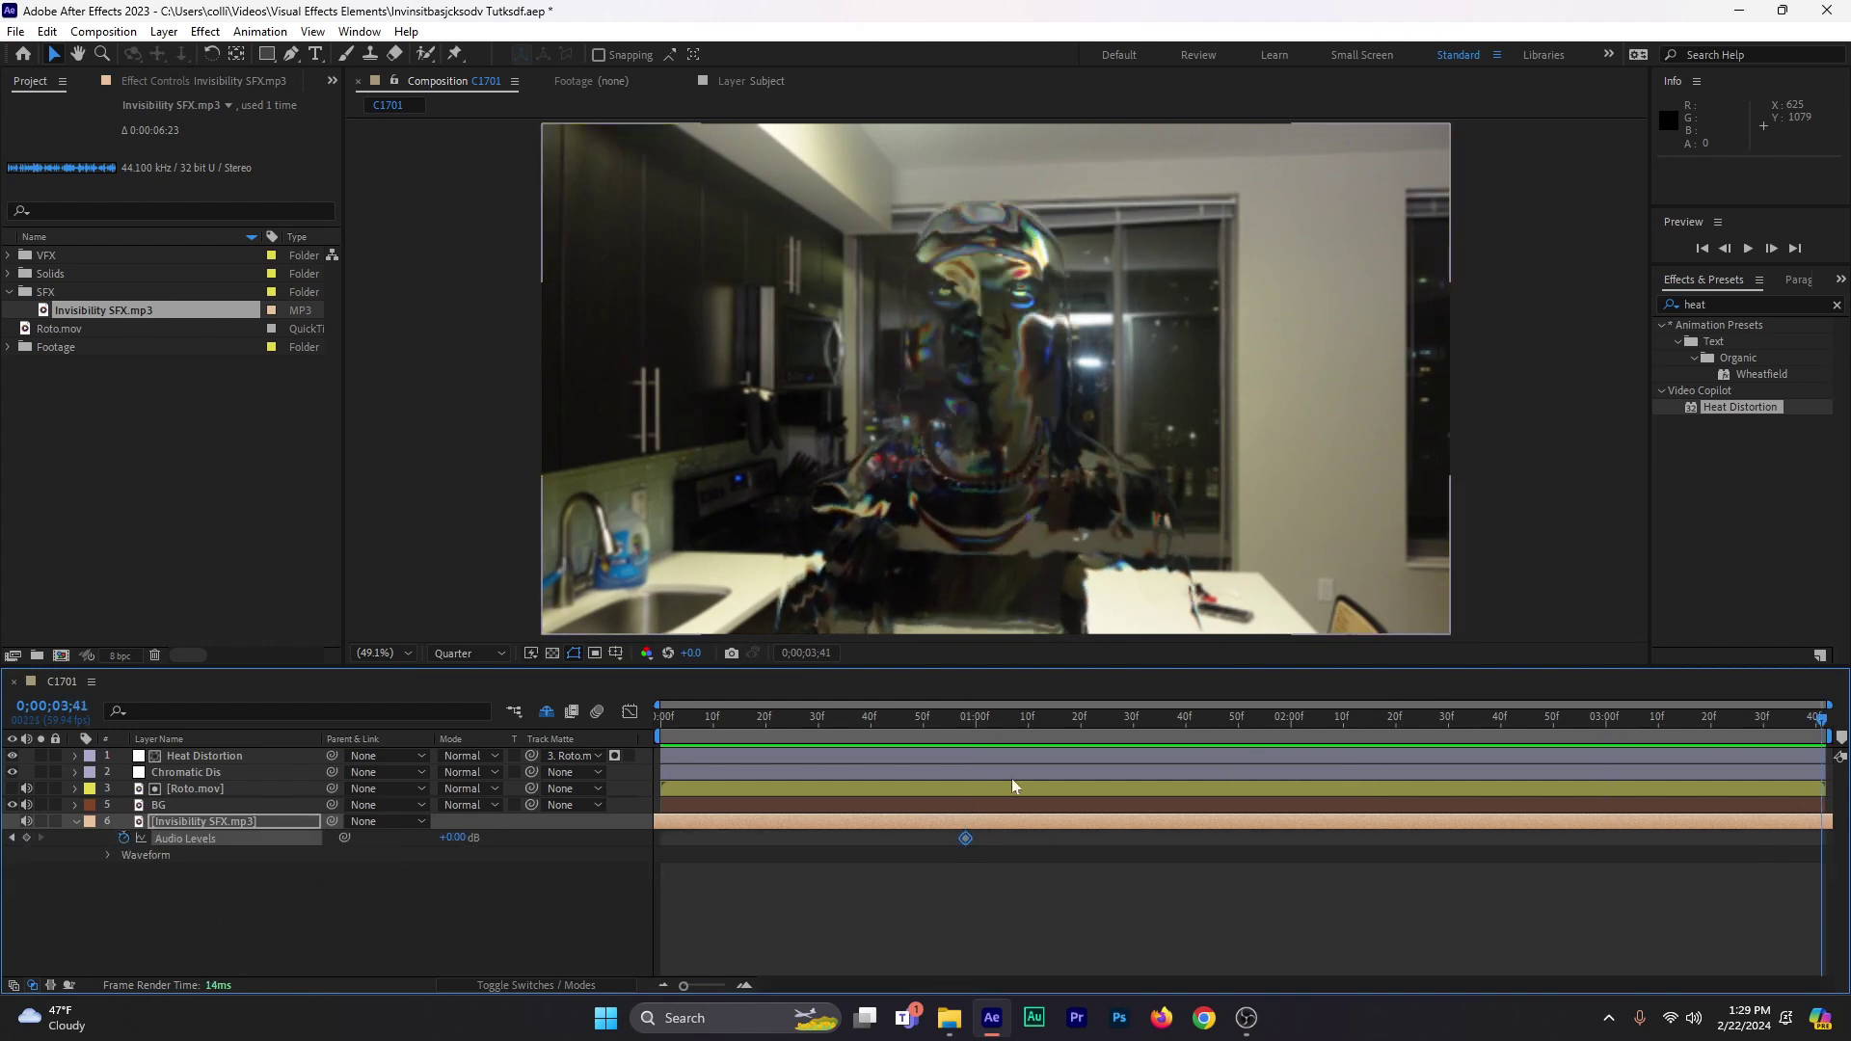
{"action": "left_click_drag", "start_coordinate": [445, 838], "coordinate": [420, 849]}
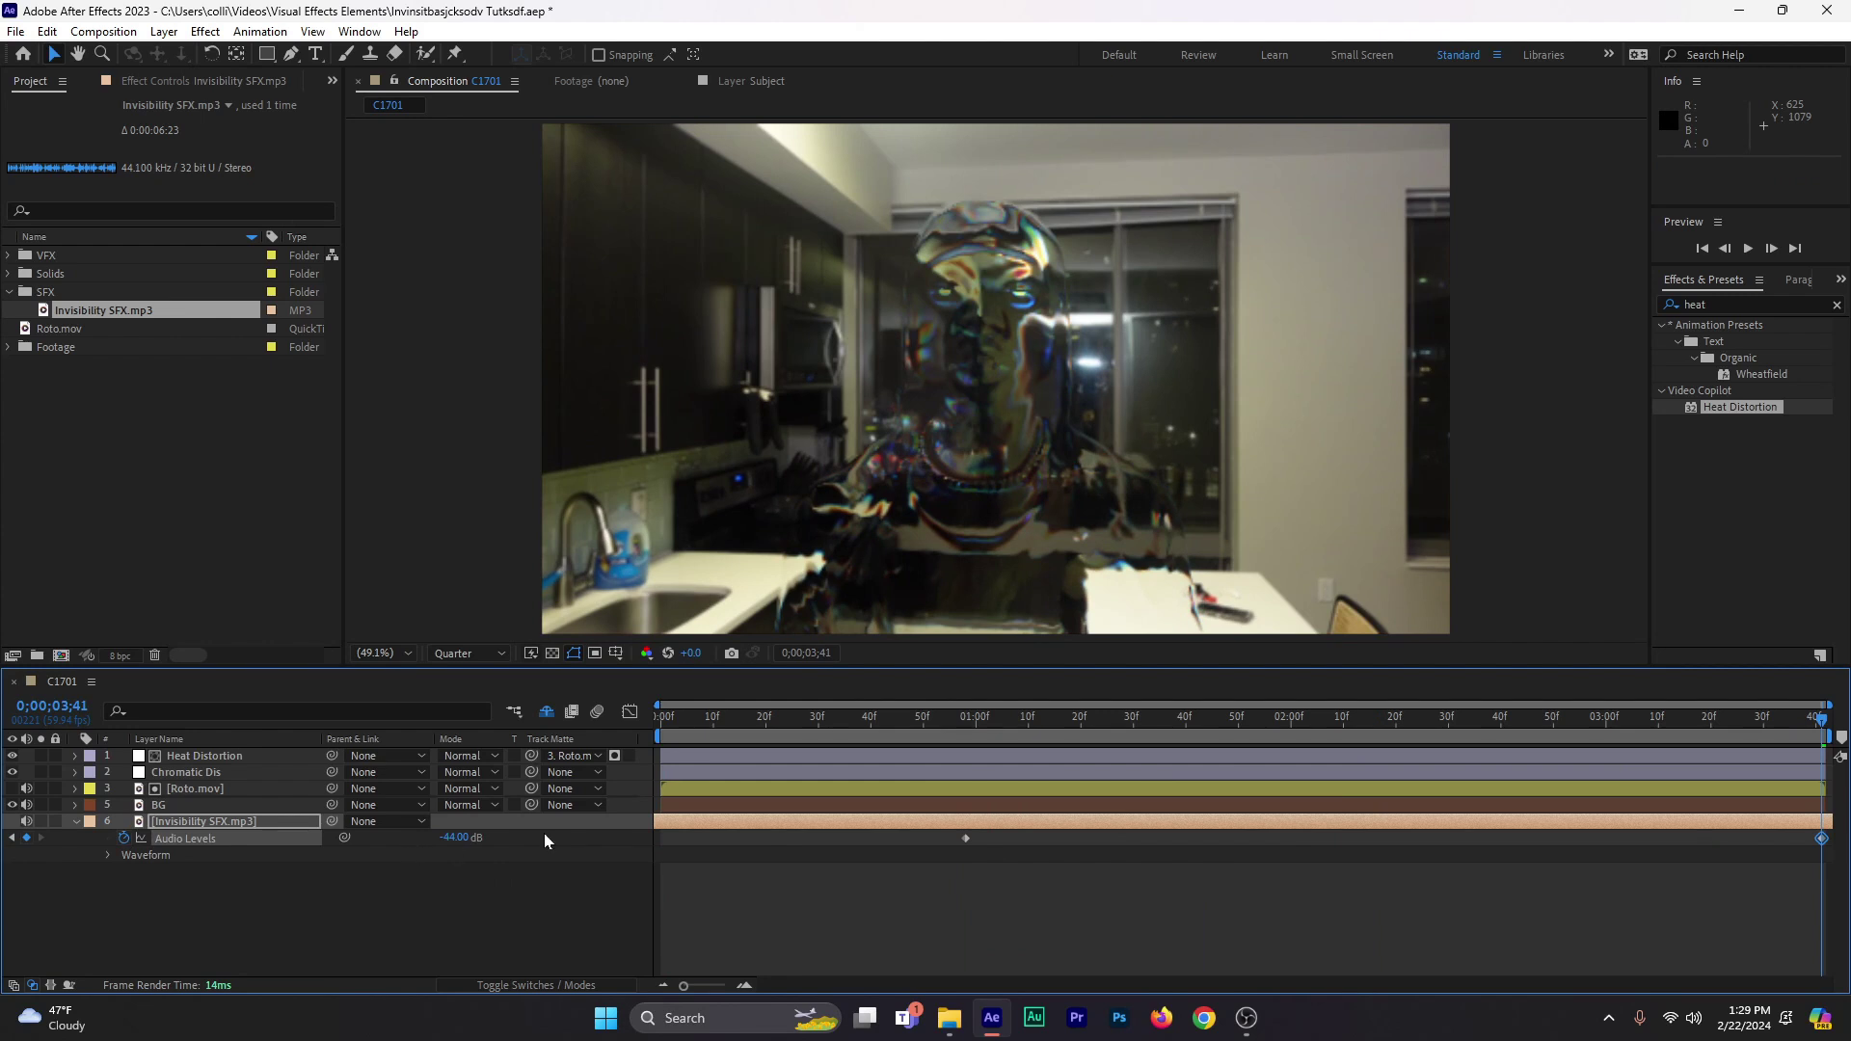
- Preview the composition from the start to check the audio fade against the invisibility effect
{"action": "left_click", "coordinate": [744, 731]}
{"action": "key", "text": "Home"}
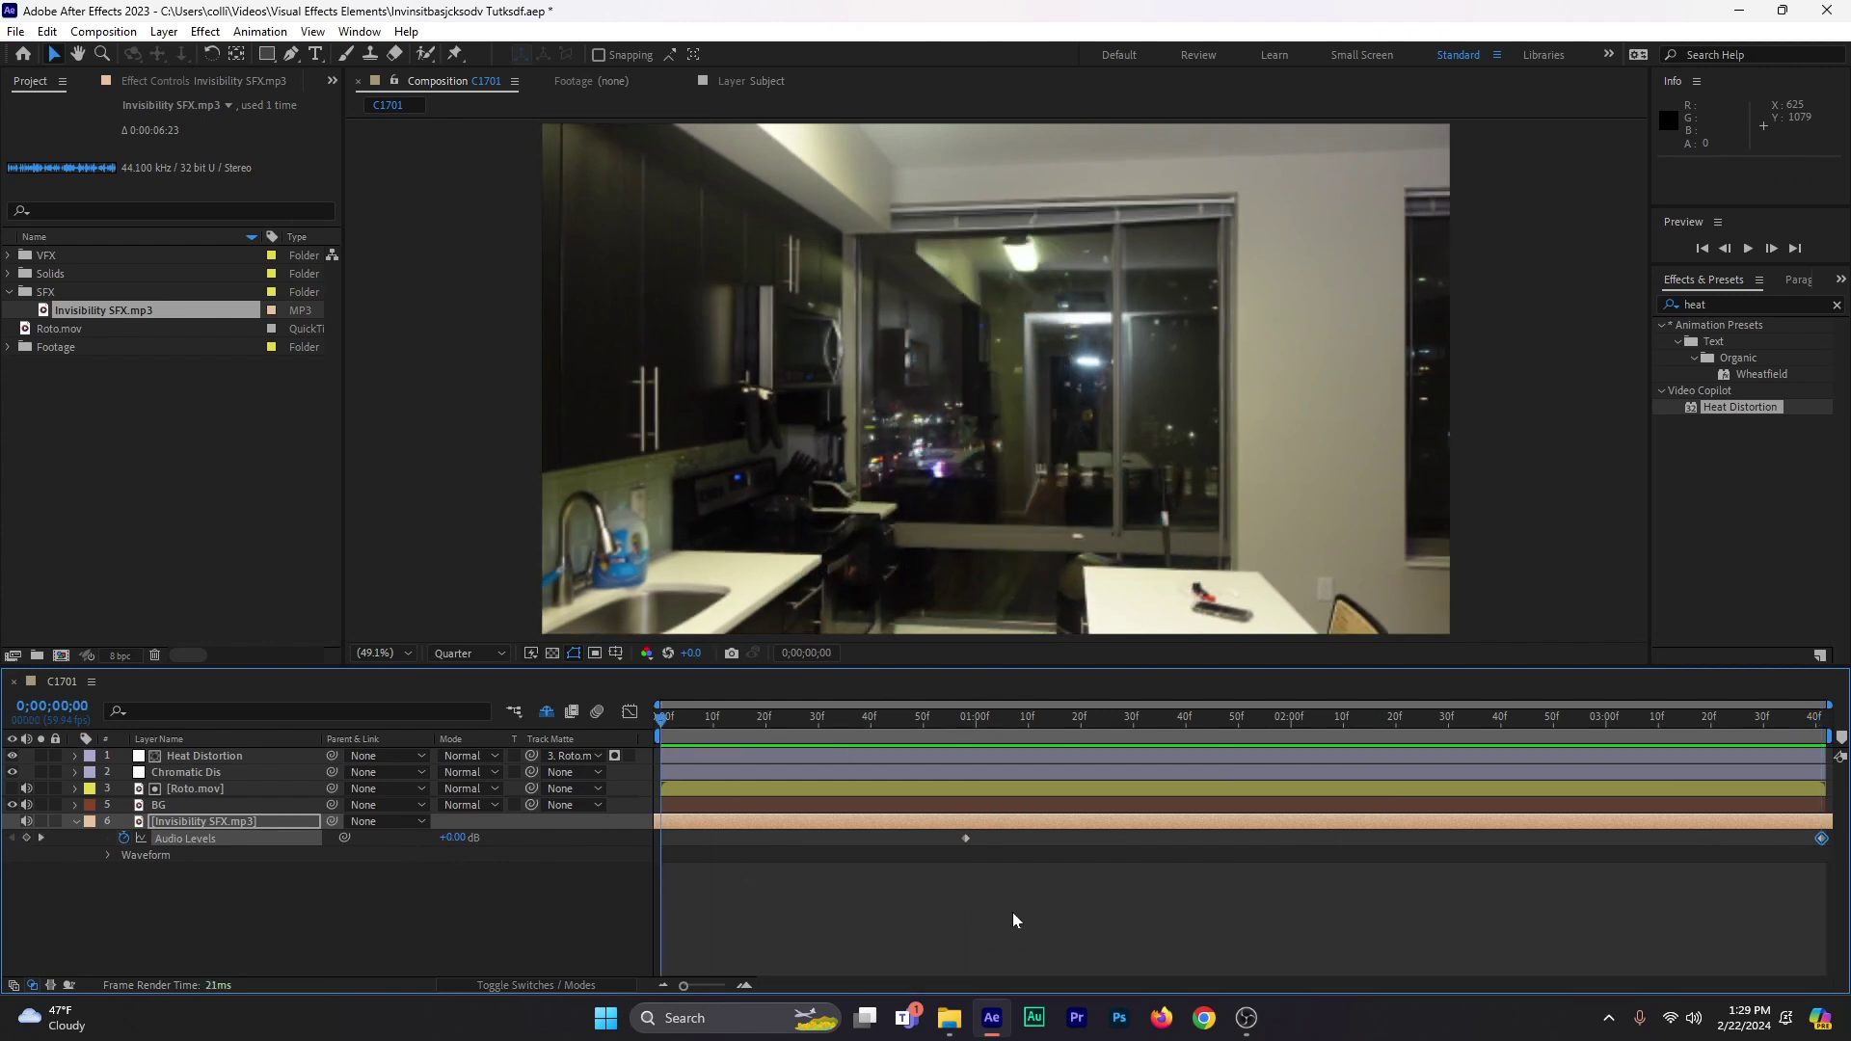
{"action": "key", "text": "space"}
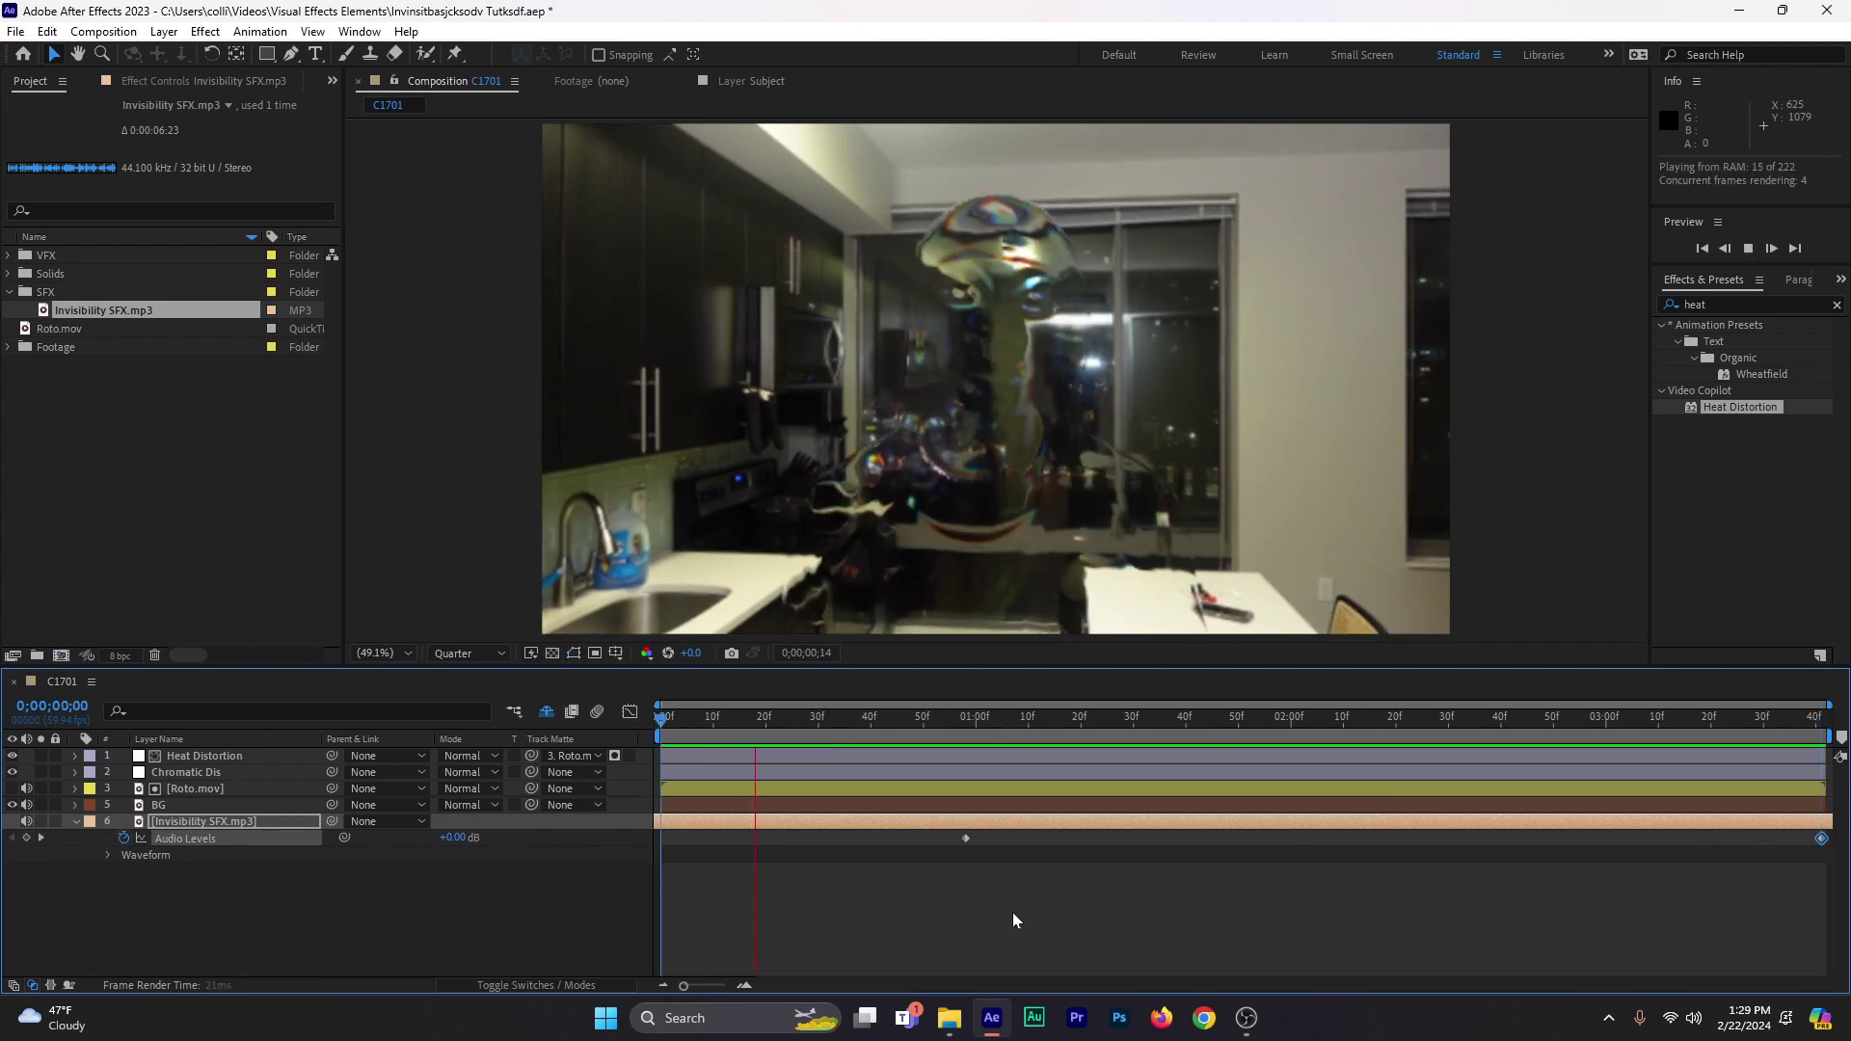
{"action": "key", "text": "space"}
{"action": "key", "text": "space"}
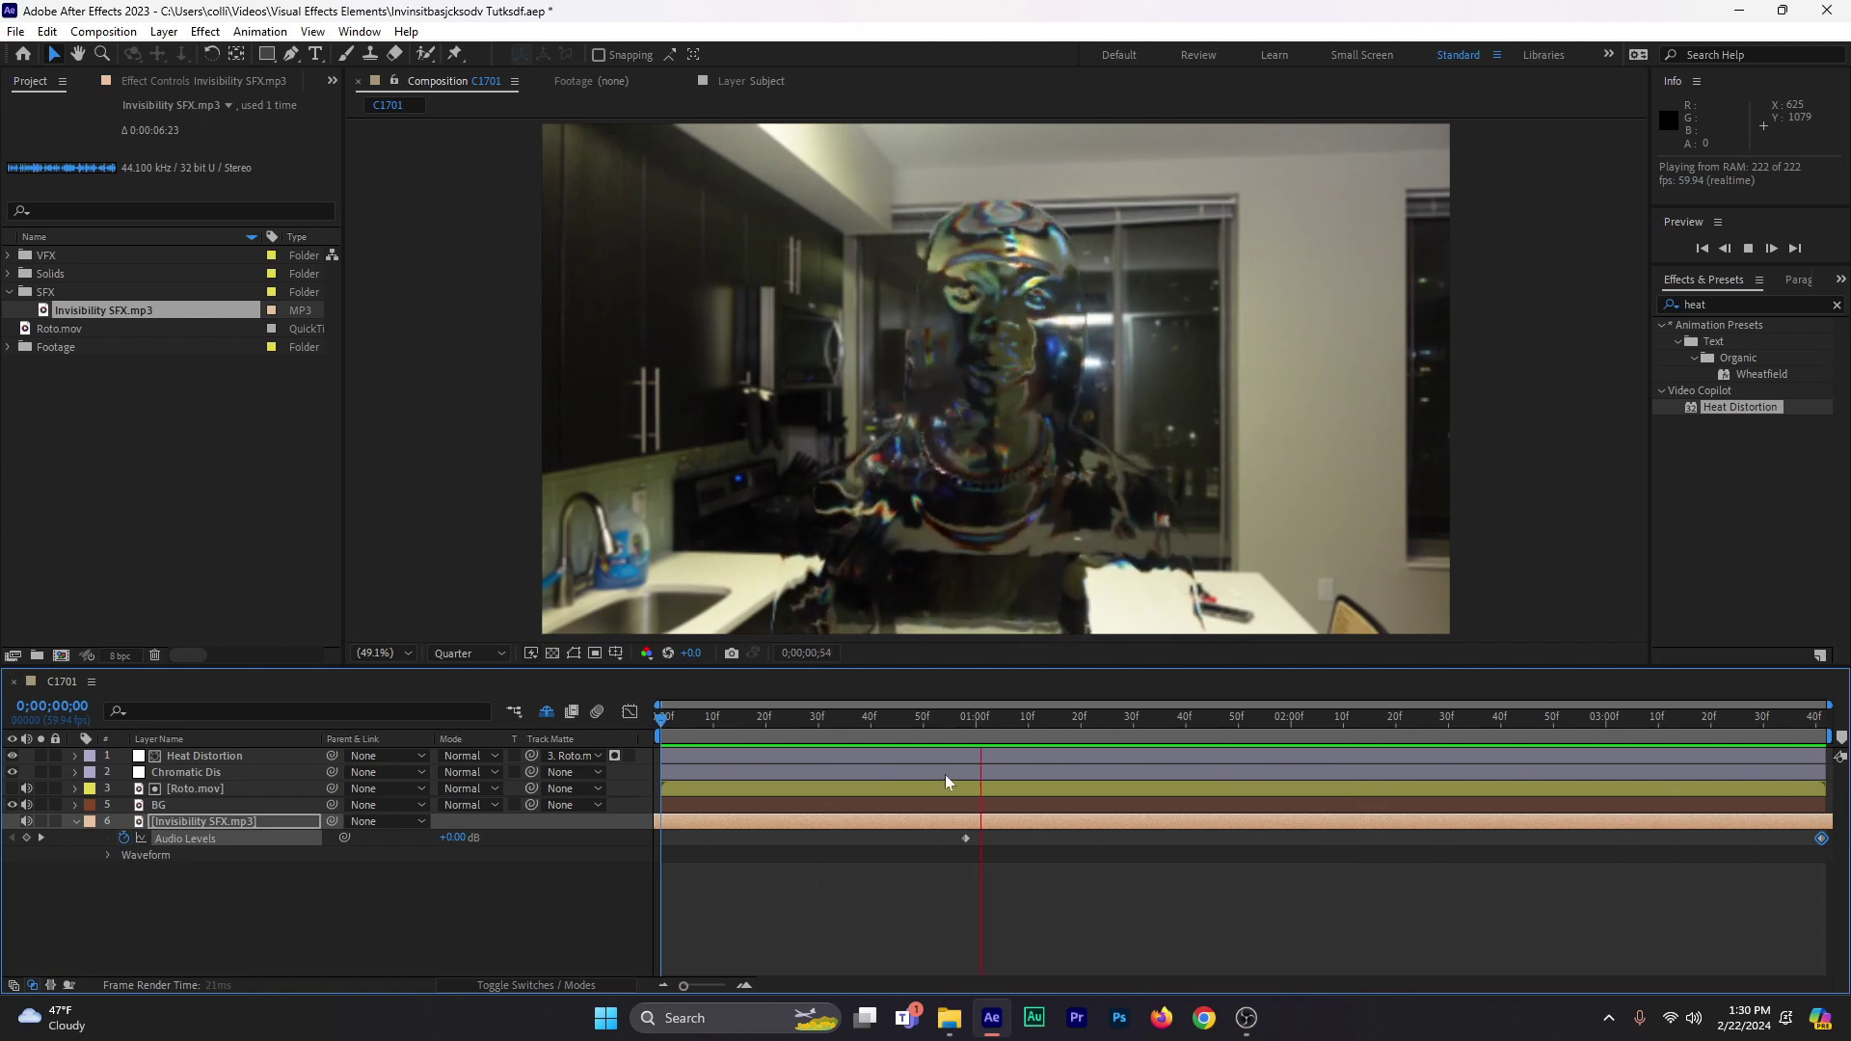
{"action": "key", "text": "space"}
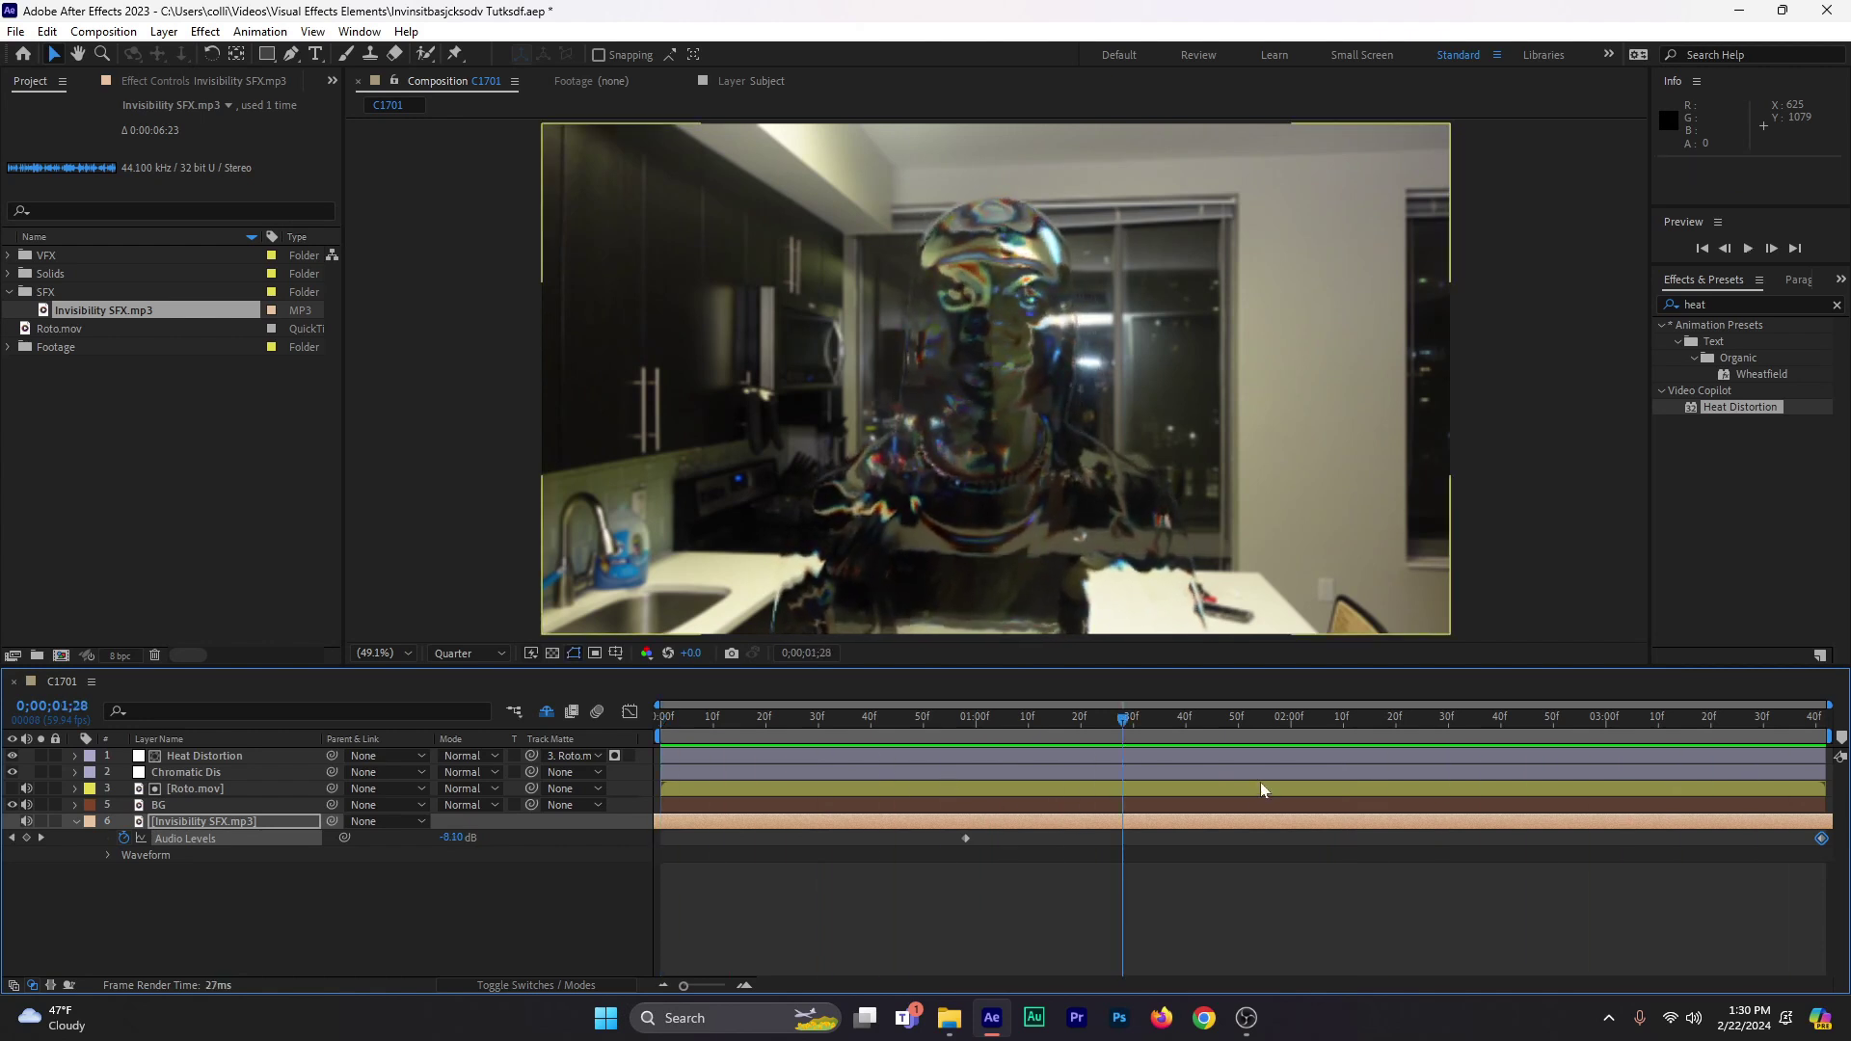
- Restore the composition preview resolution to Full and enlarge the composition viewer
{"action": "left_click", "coordinate": [383, 653]}
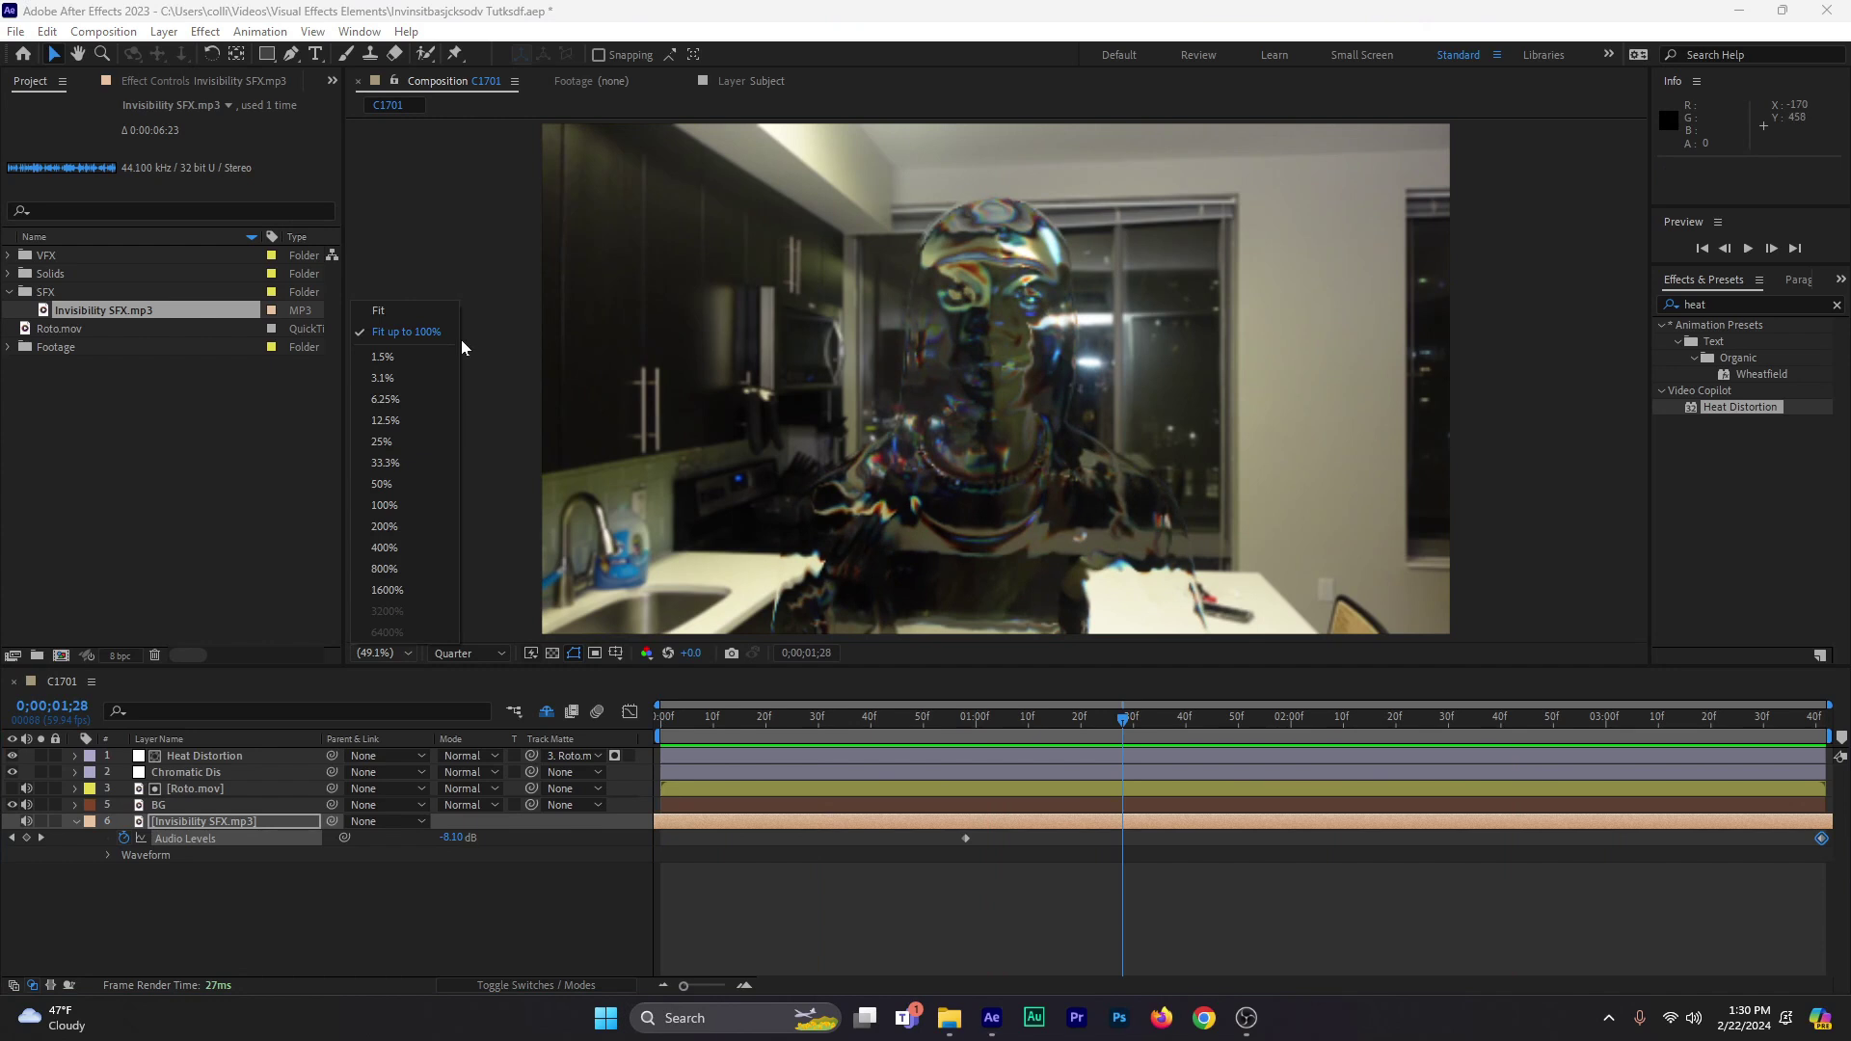
{"action": "left_click", "coordinate": [476, 653]}
{"action": "left_click", "coordinate": [458, 698]}
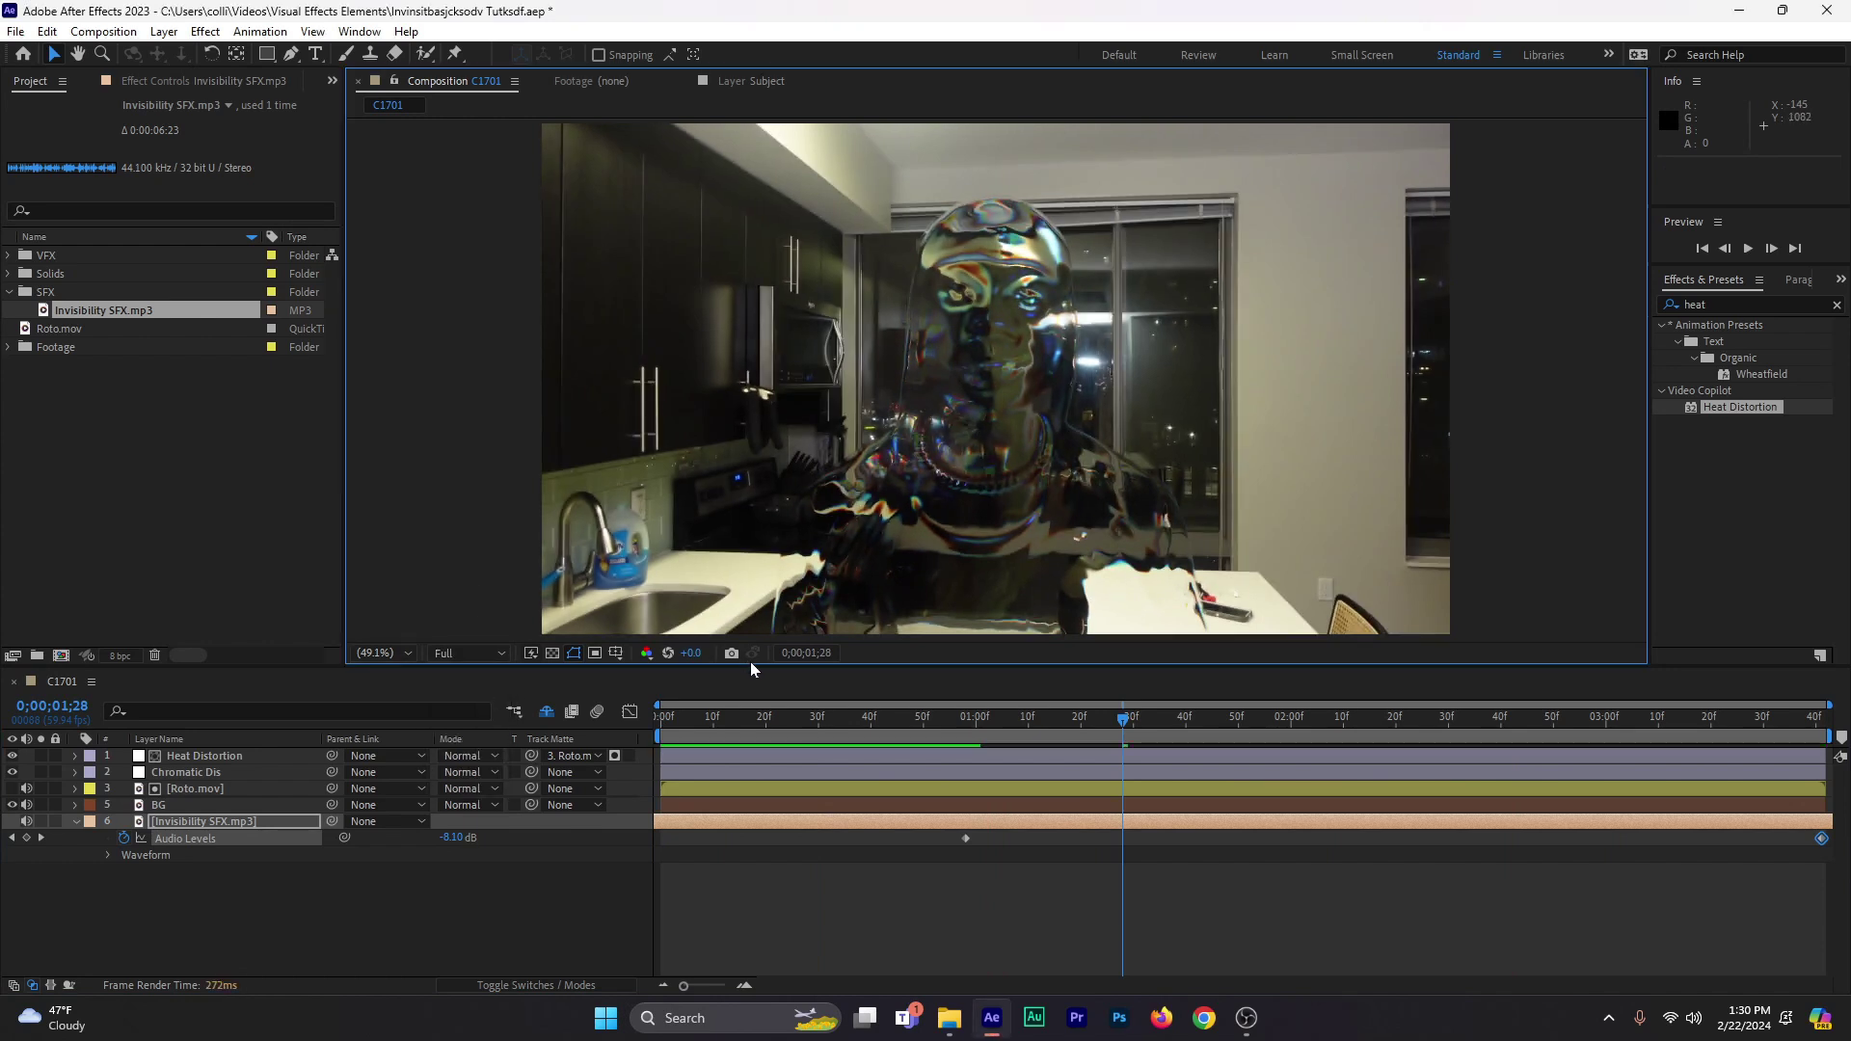
{"action": "left_click_drag", "start_coordinate": [764, 667], "coordinate": [765, 757]}
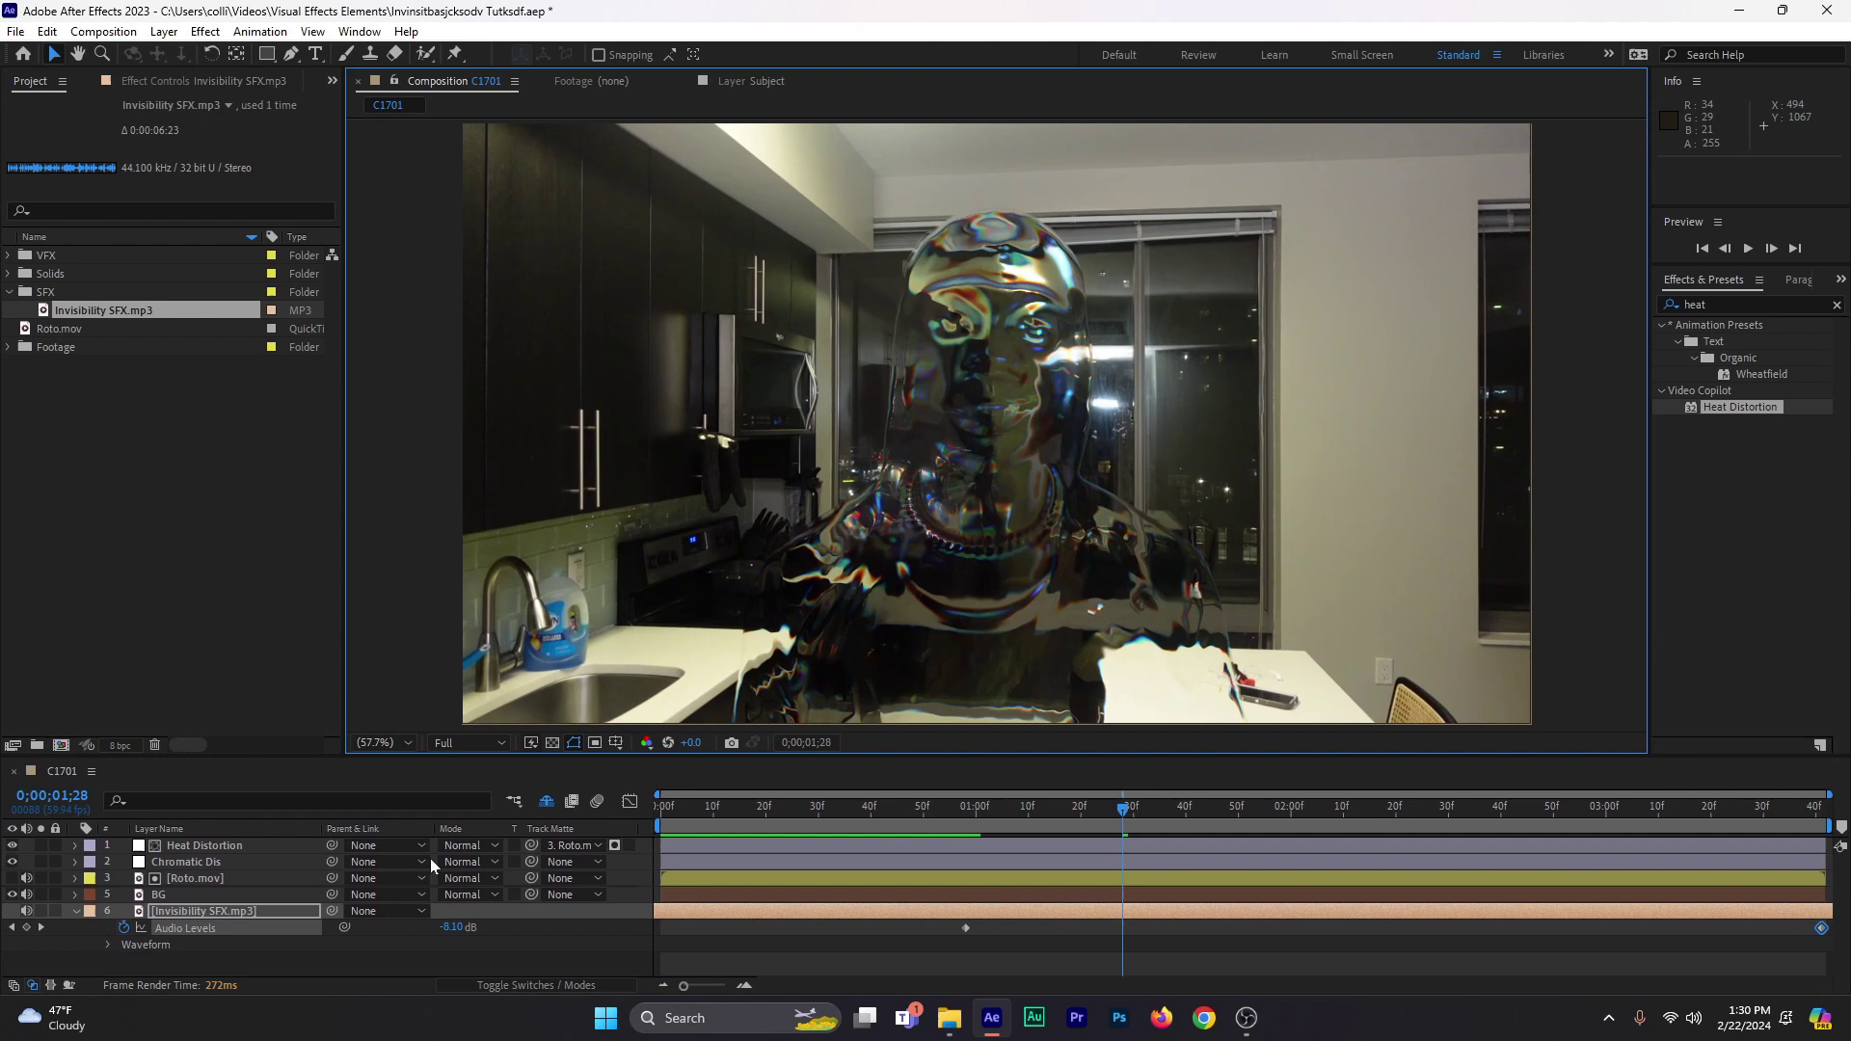
- Collapse the sound layer, make the Roto.mov layer visible and scrub from the start to about 0;00;01;27 to examine the distorted subject
{"action": "left_click_drag", "start_coordinate": [710, 818], "coordinate": [657, 840]}
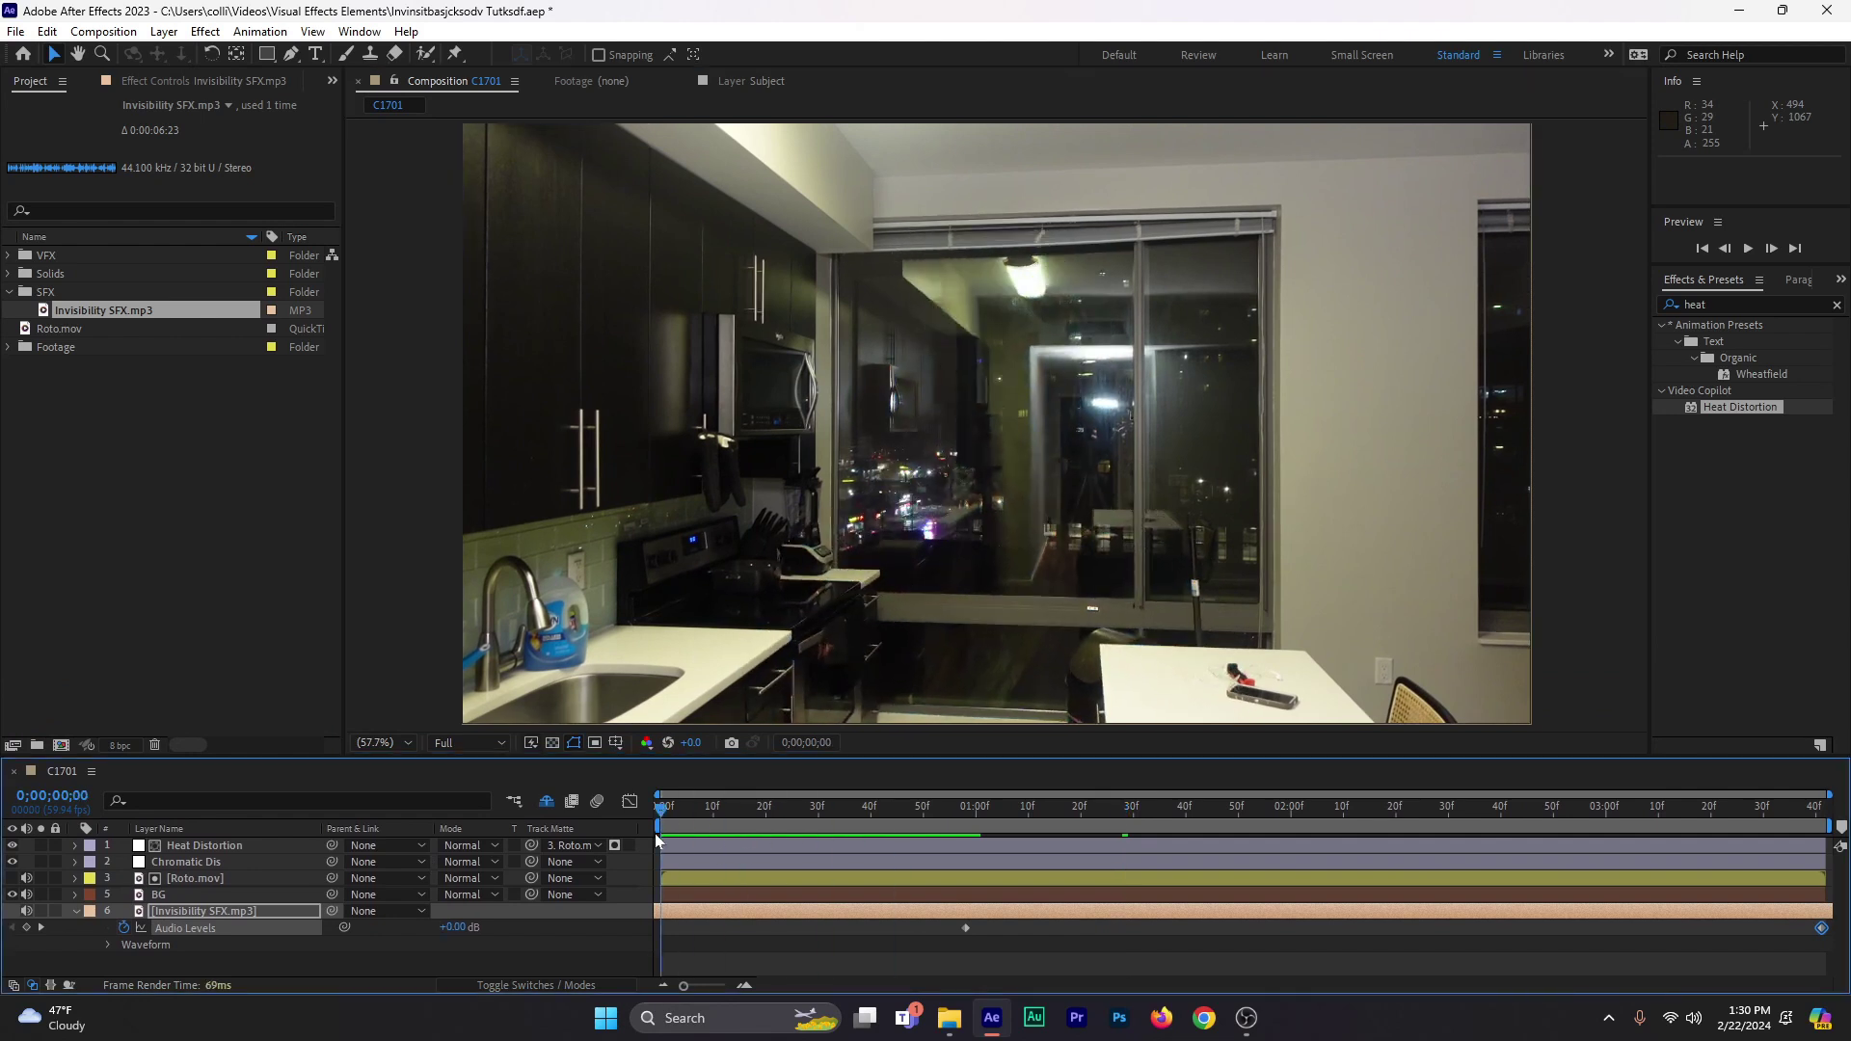
{"action": "left_click", "coordinate": [75, 912]}
{"action": "left_click", "coordinate": [212, 878]}
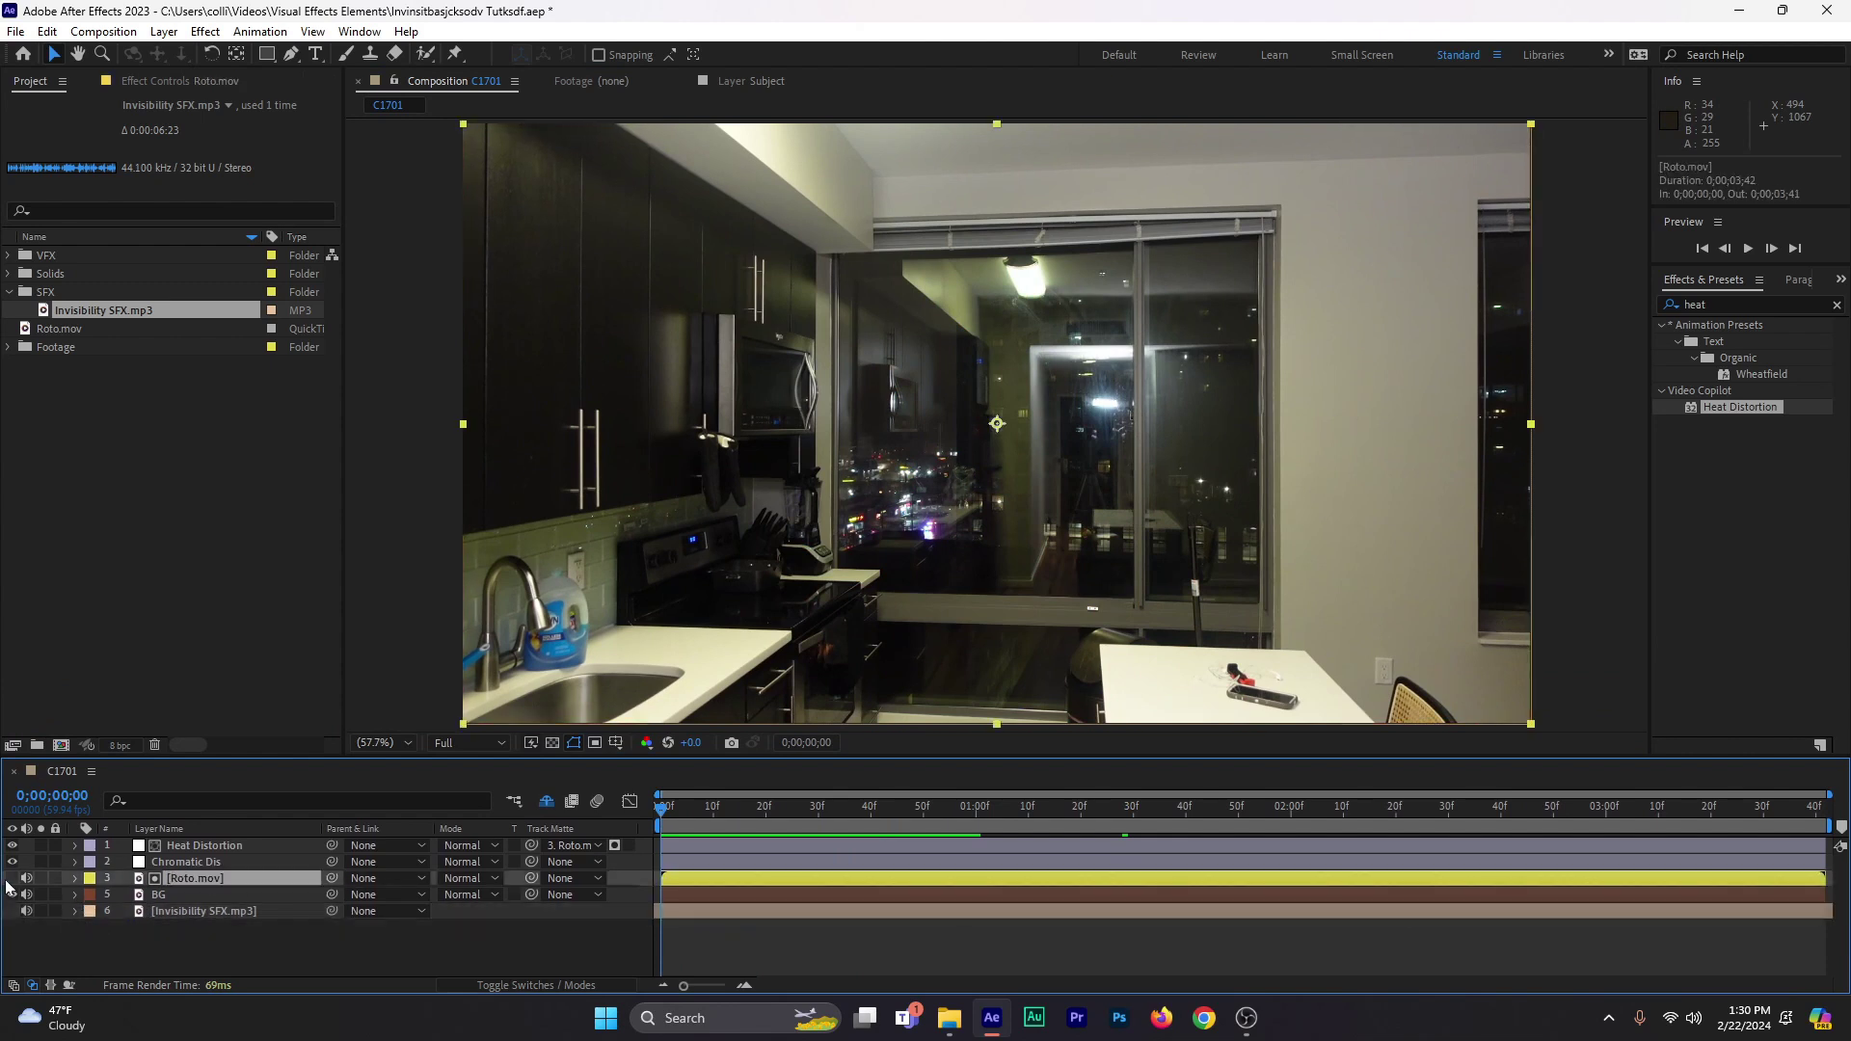
{"action": "left_click", "coordinate": [12, 879]}
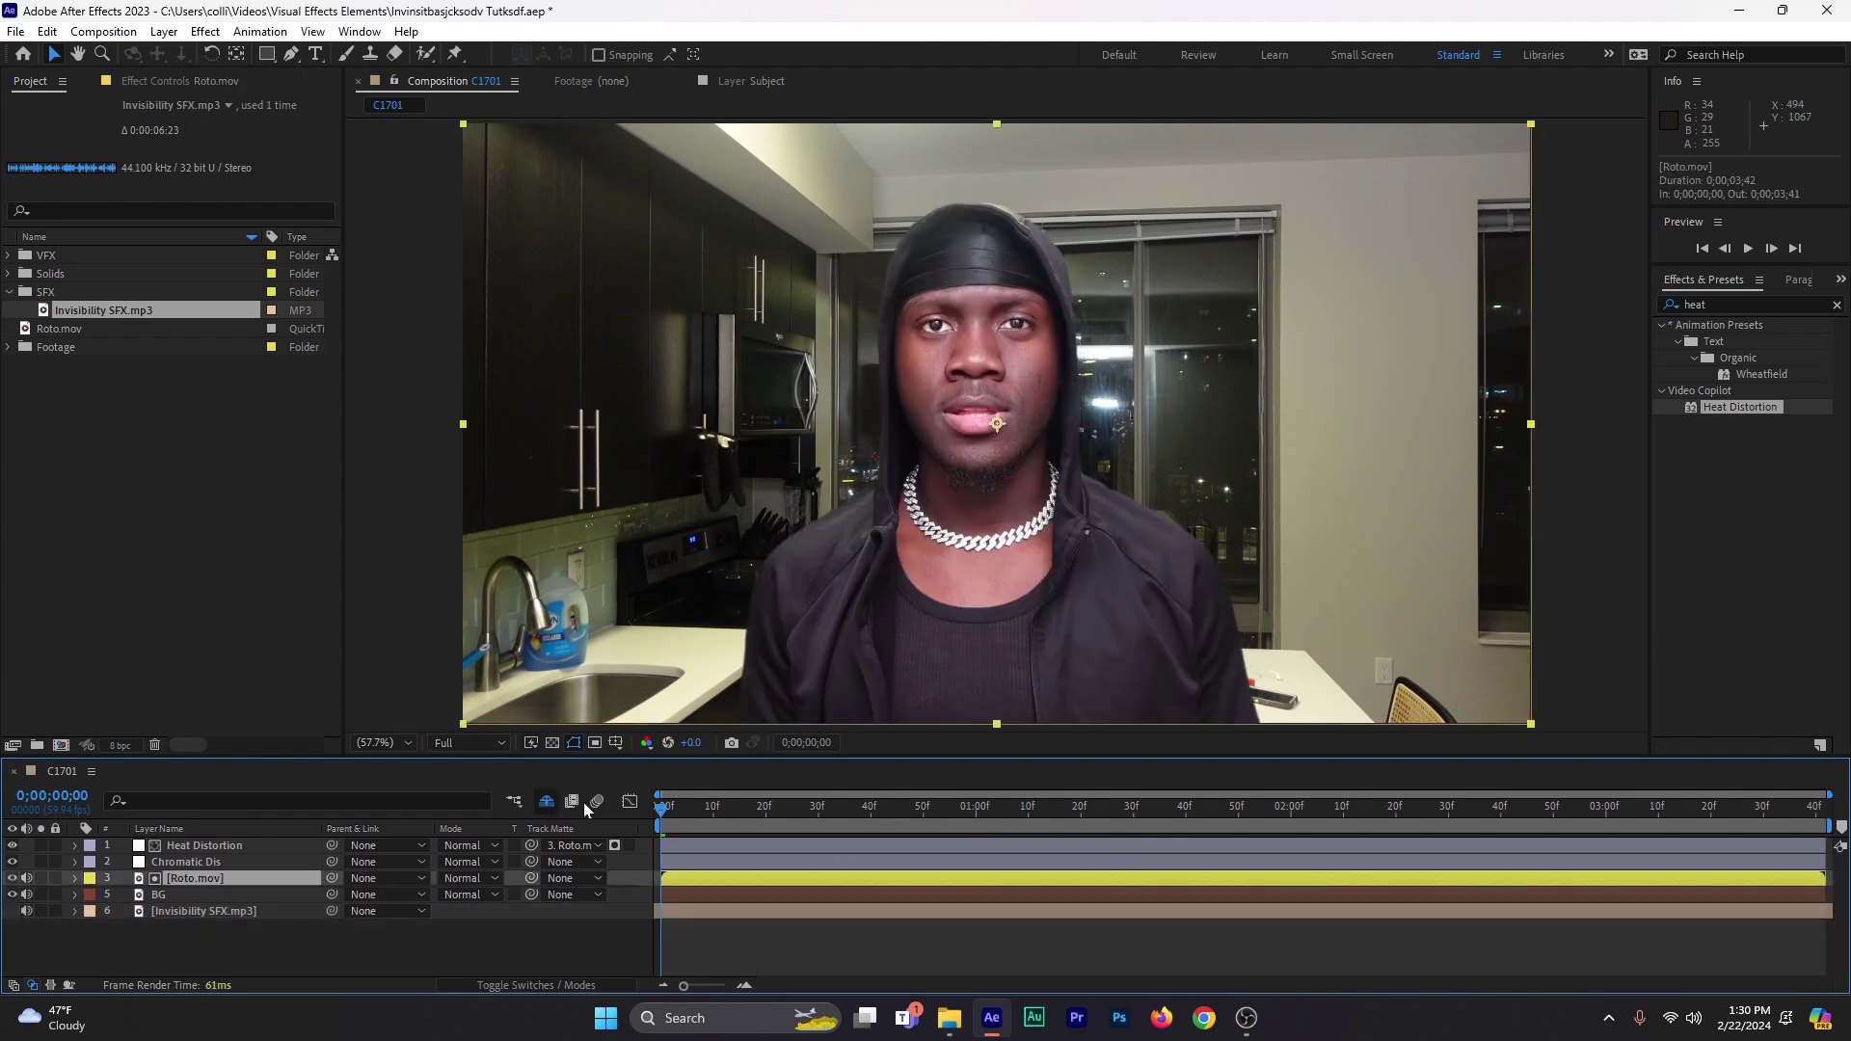
{"action": "left_click_drag", "start_coordinate": [661, 806], "coordinate": [849, 812]}
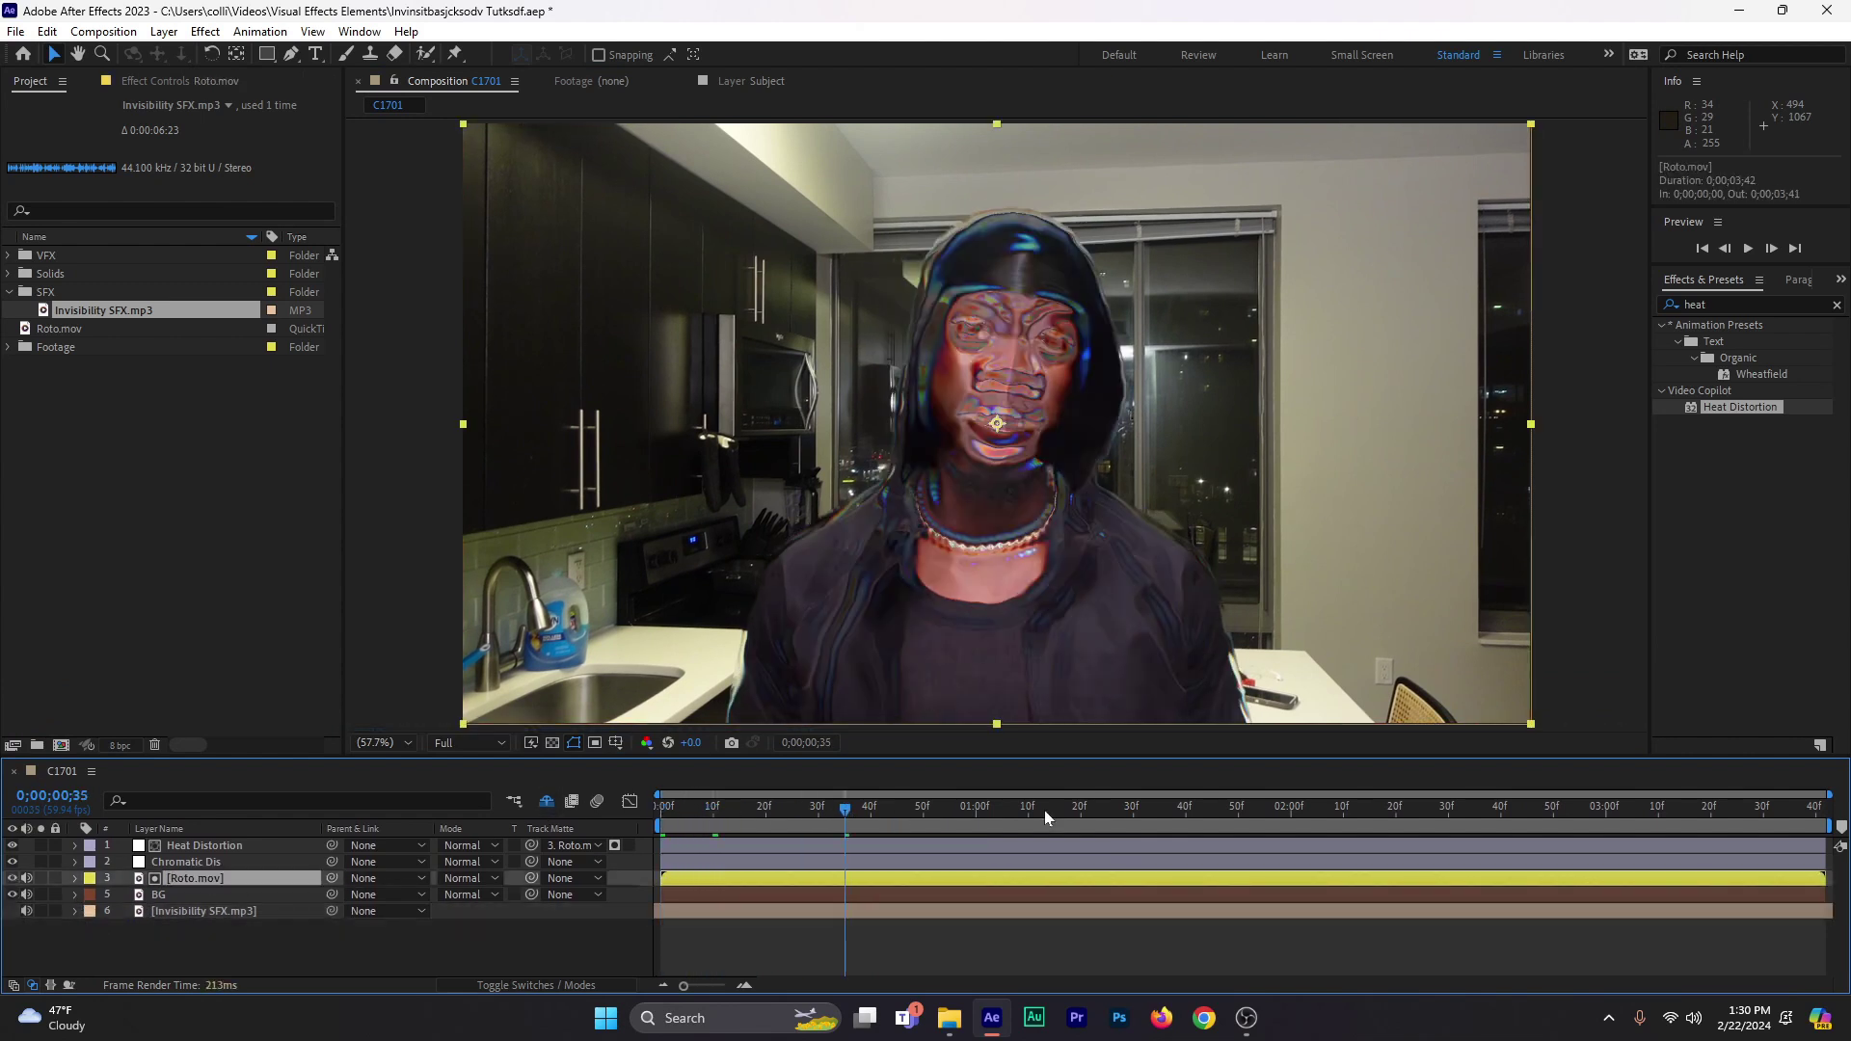
{"action": "left_click_drag", "start_coordinate": [1044, 816], "coordinate": [1125, 811]}
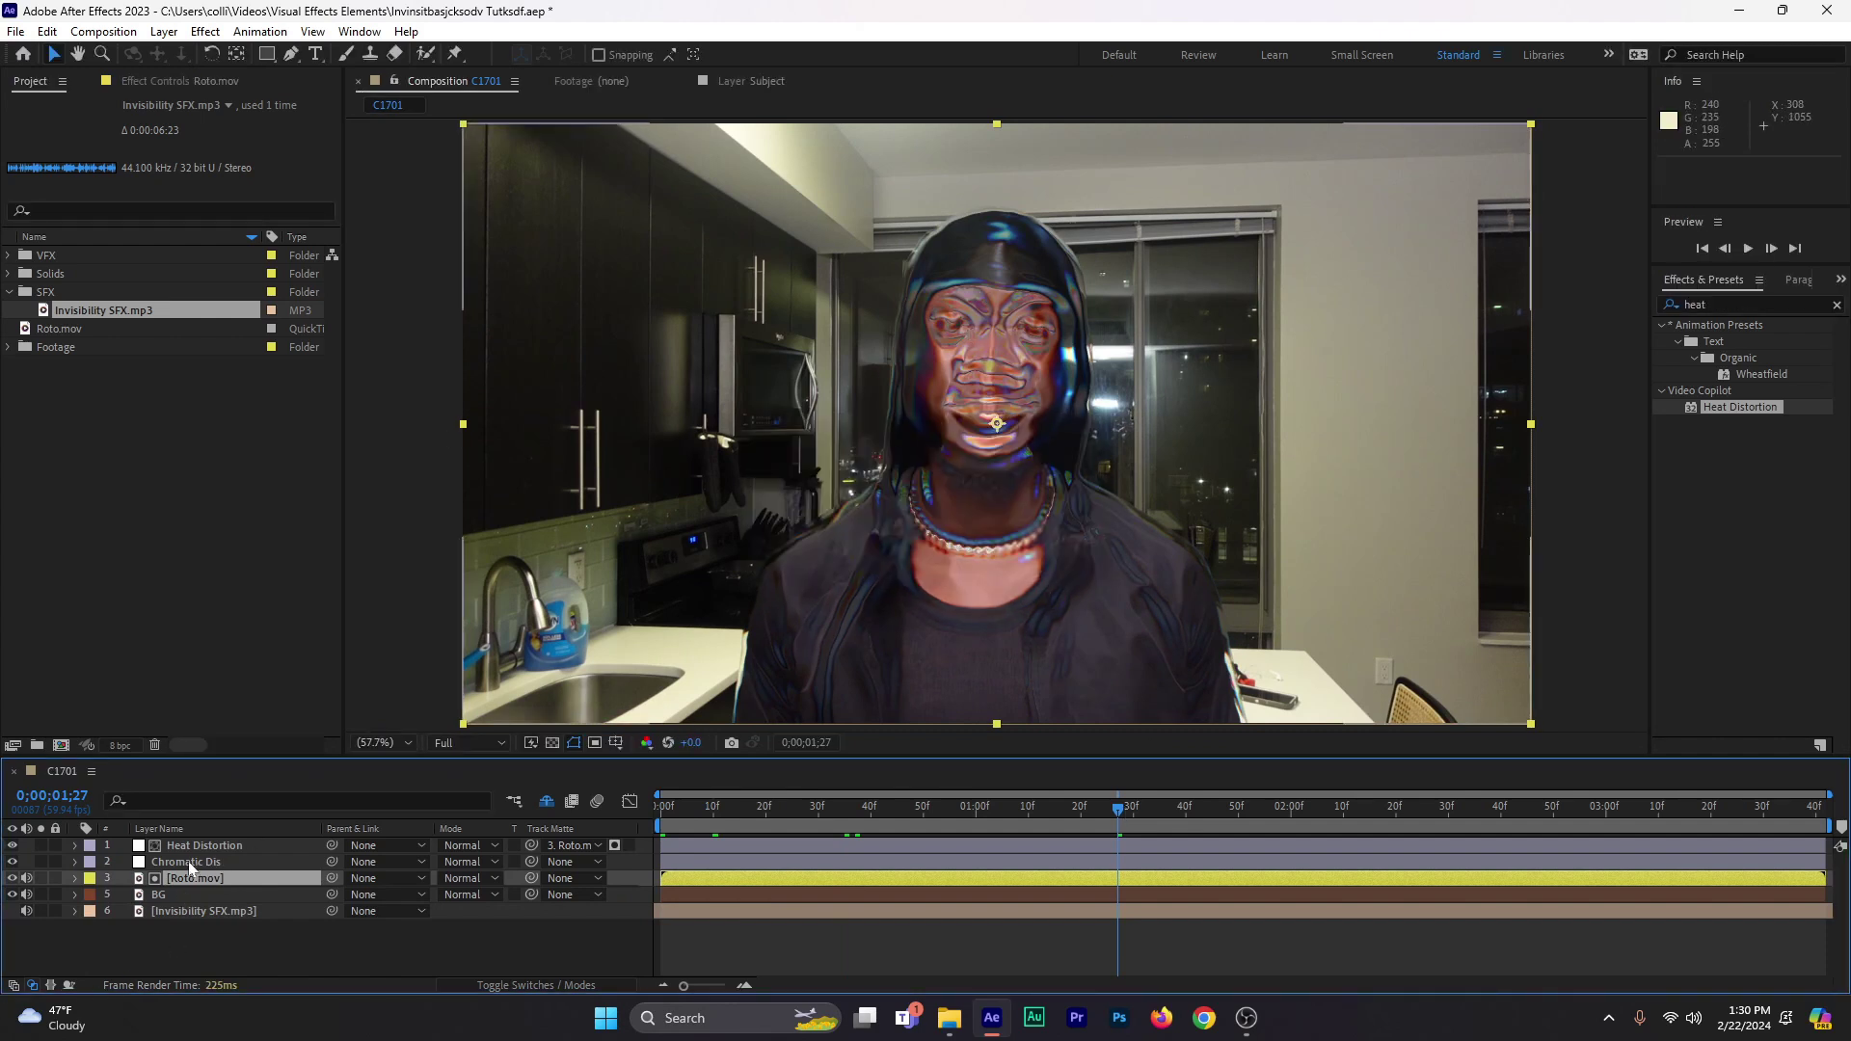
- Hide the Roto.mov layer again and scrub to about 0;00;02;47 to check the invisible look
{"action": "left_click", "coordinate": [12, 894]}
{"action": "left_click", "coordinate": [1315, 824]}
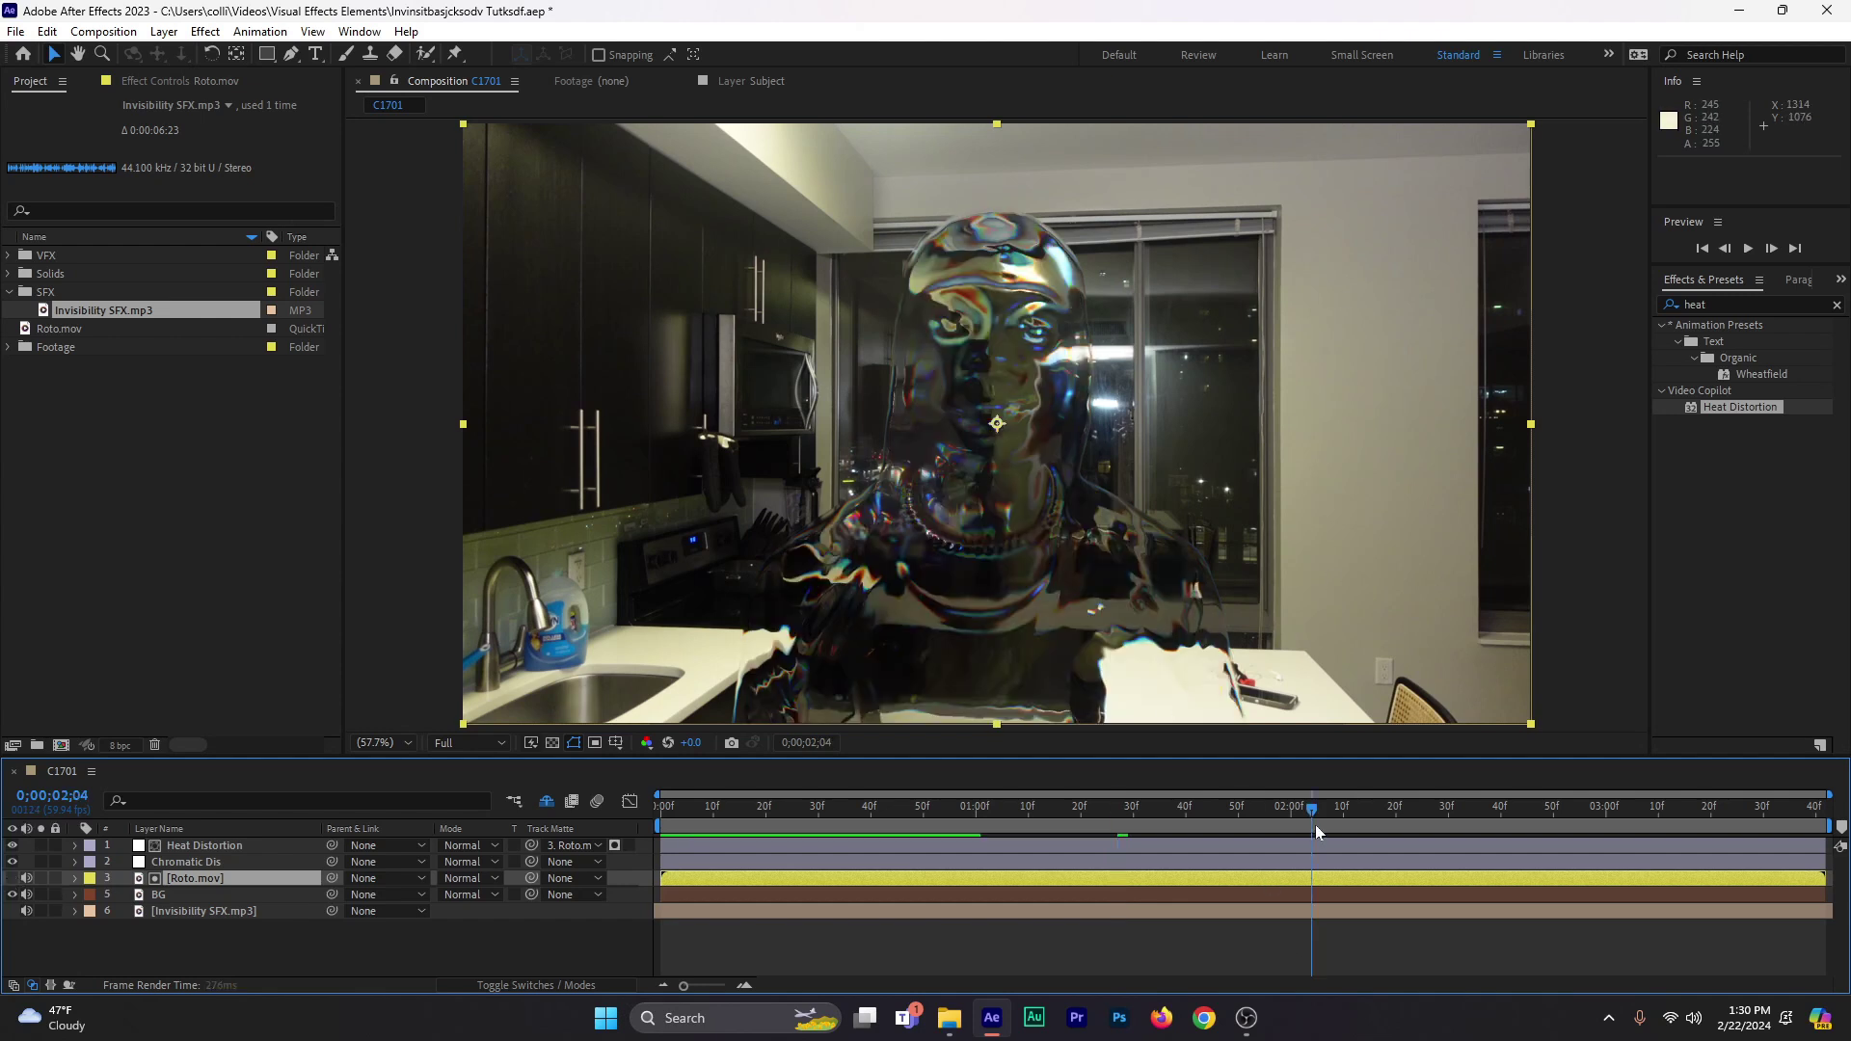
{"action": "left_click_drag", "start_coordinate": [1315, 824], "coordinate": [1540, 817]}
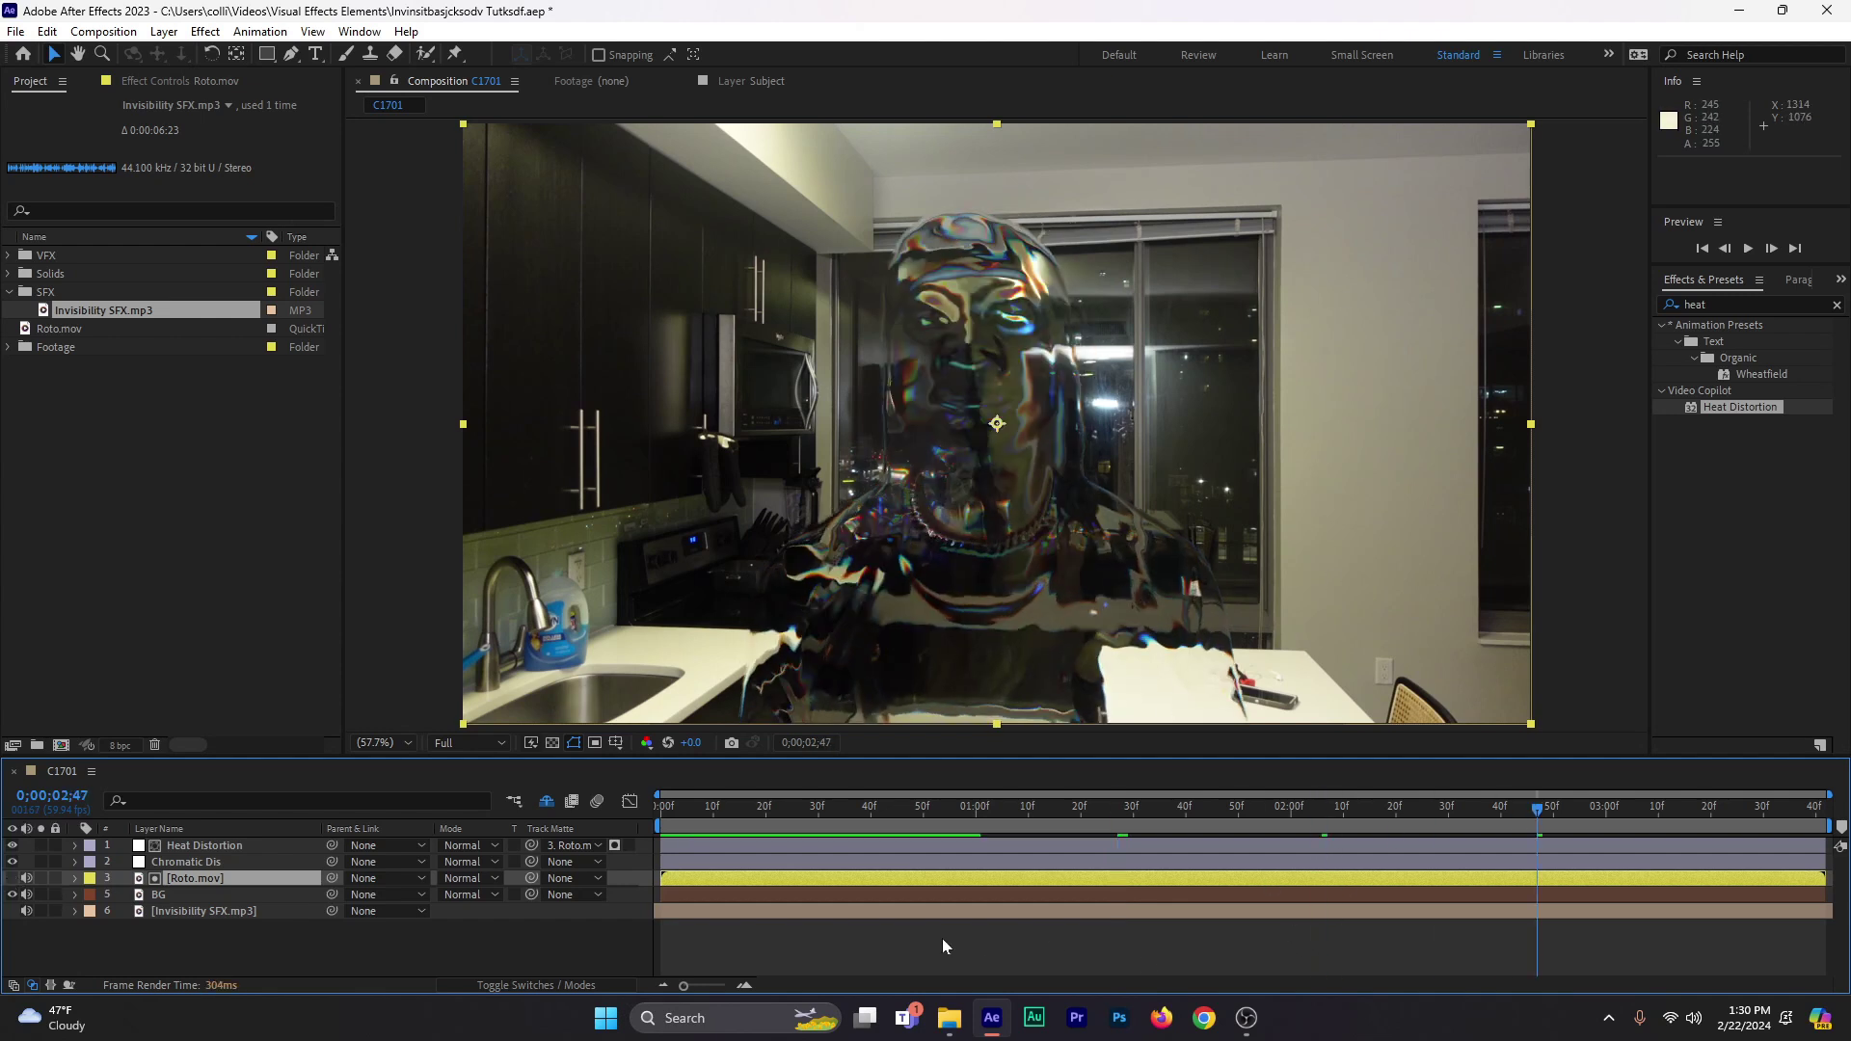